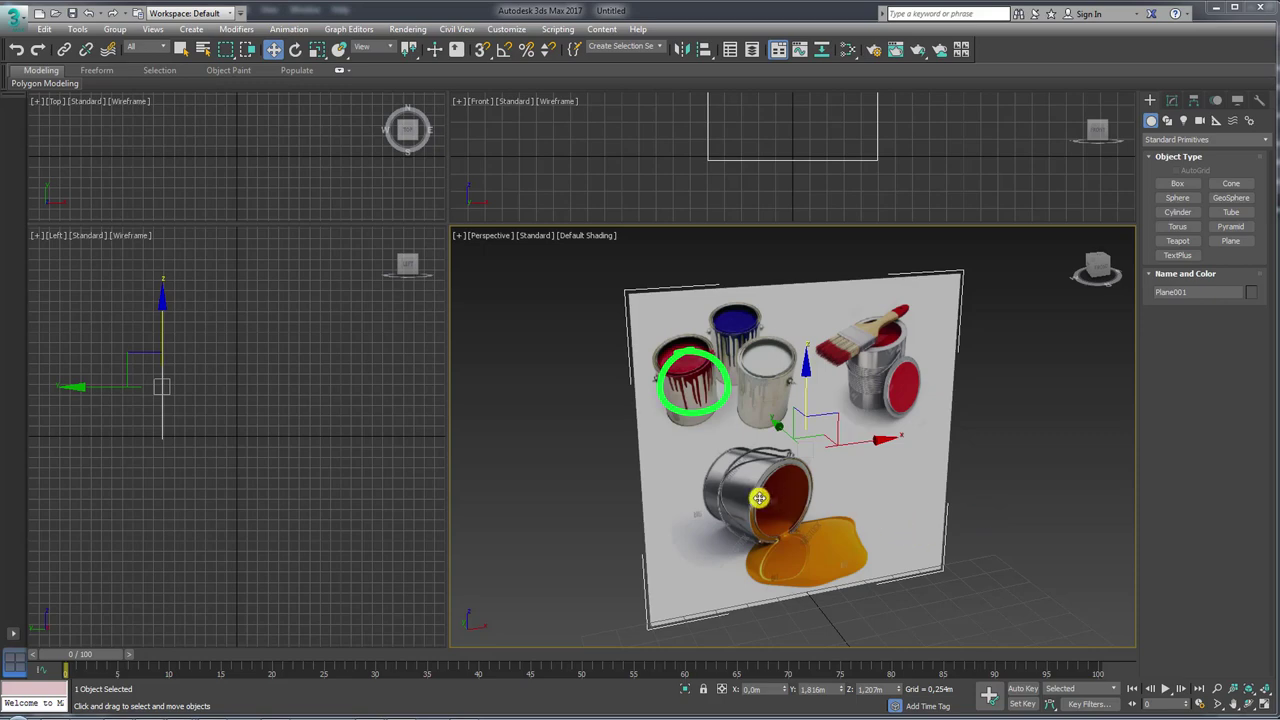
- Frame the paint-can reference plane, then switch to the Google Images reference search in Firefox
mouse_move(766, 492)
middle_down()
mouse_move(914, 494)
mouse_move(903, 489)
middle_up()
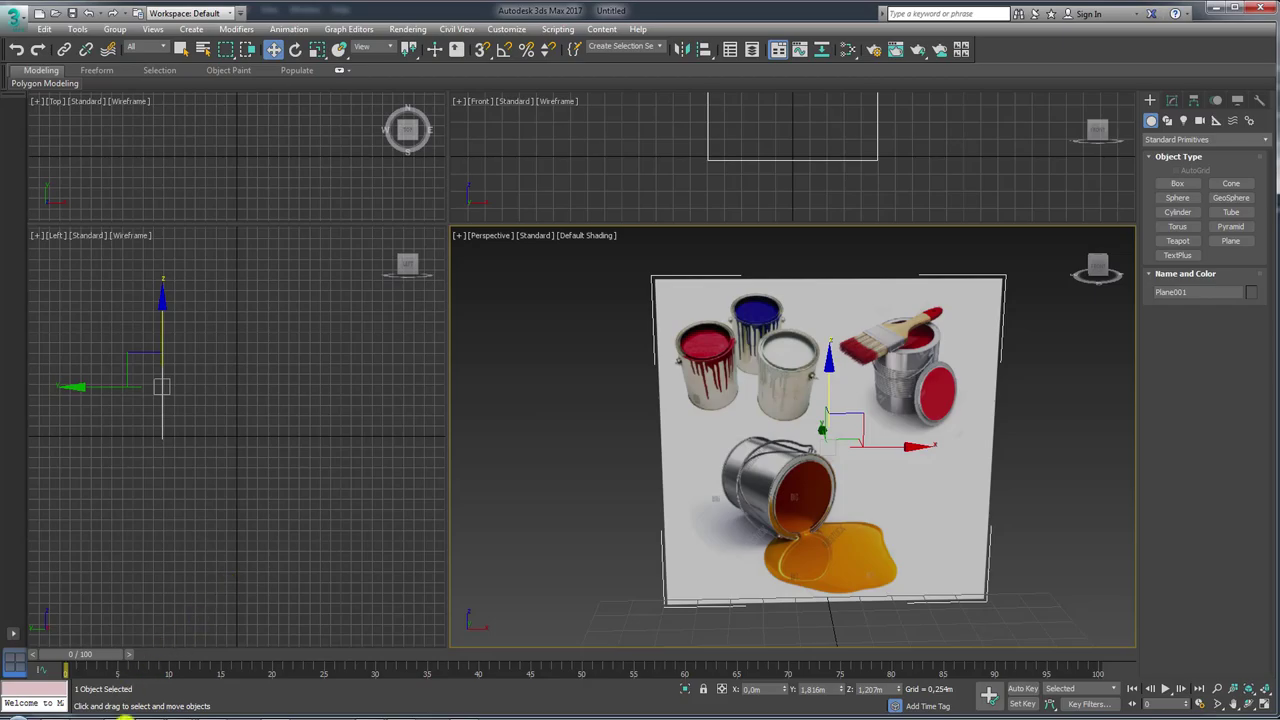
click(125, 717)
- Return to the 'lata de tinta aberta' search results and select the search query
click(78, 26)
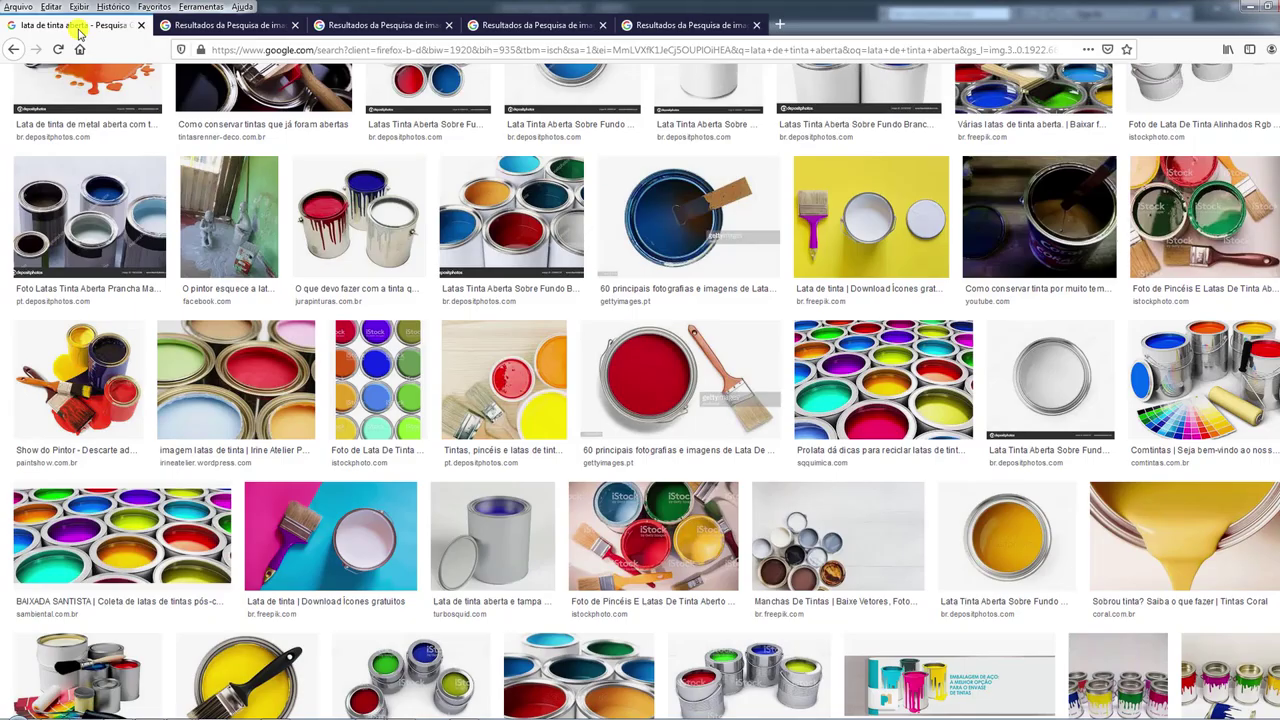
scroll(148, 188, up, 5)
click(192, 92)
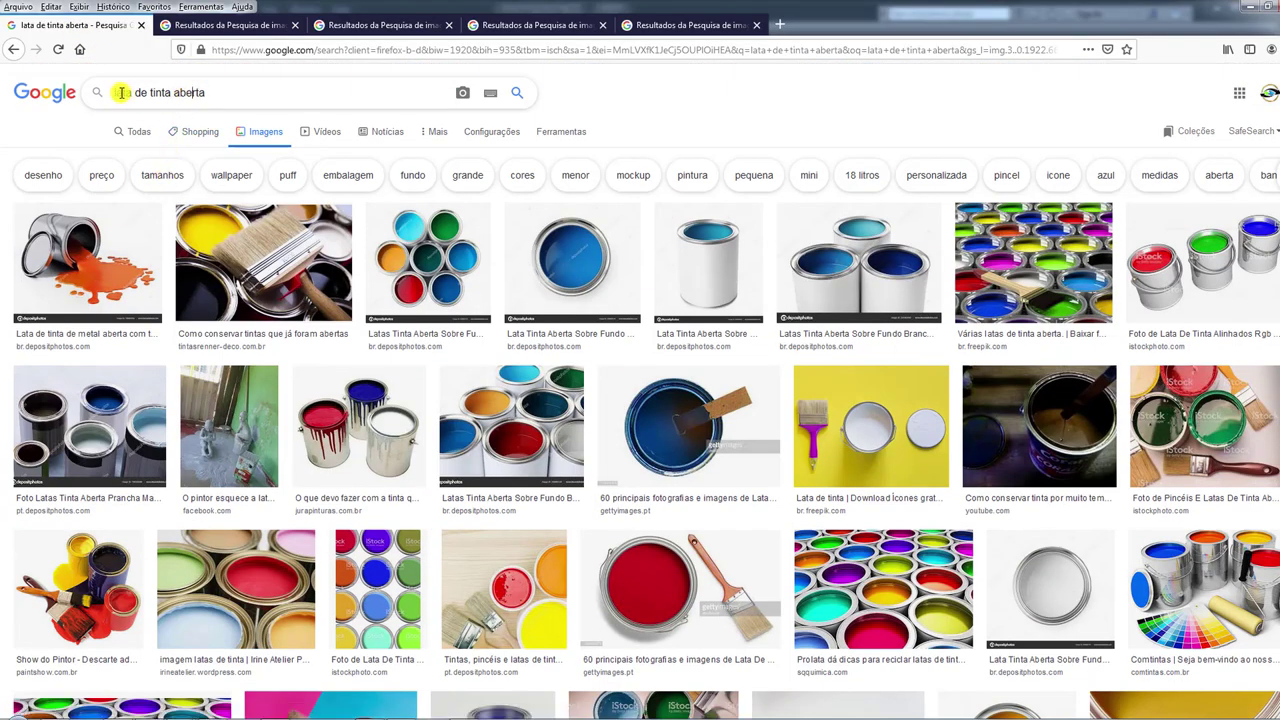
drag(124, 93, 224, 93)
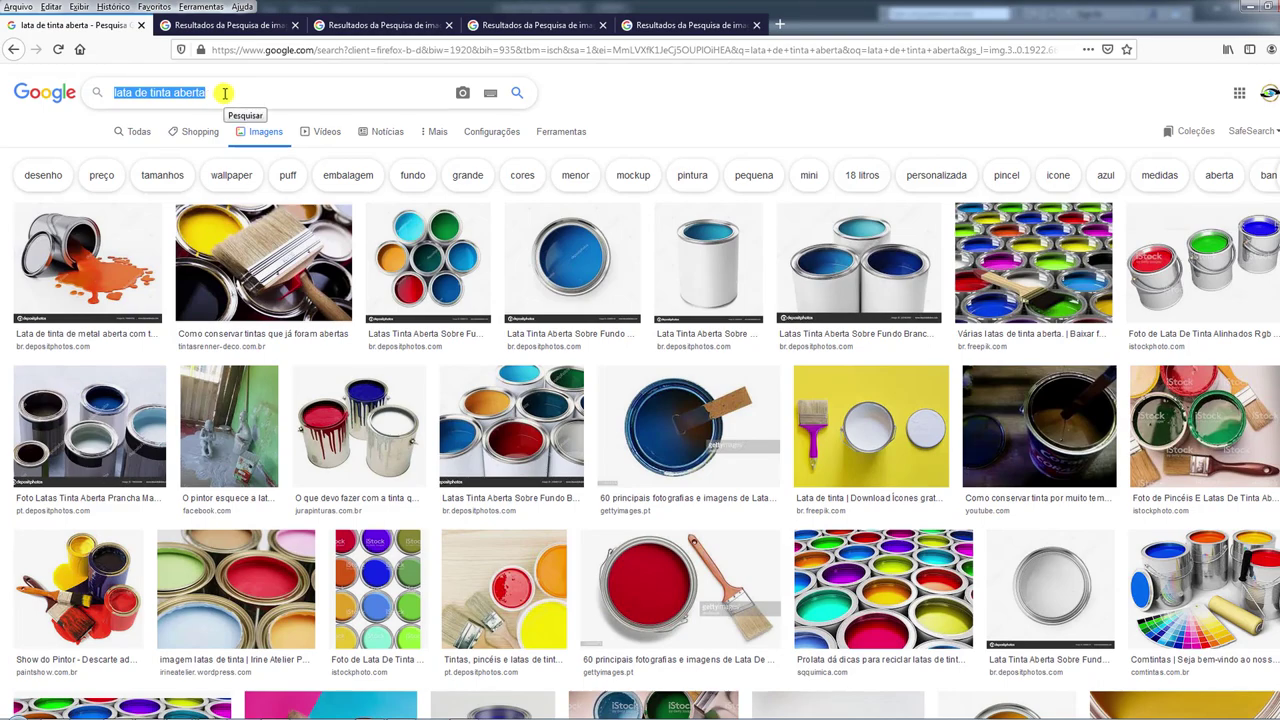
scroll(766, 297, down, 5)
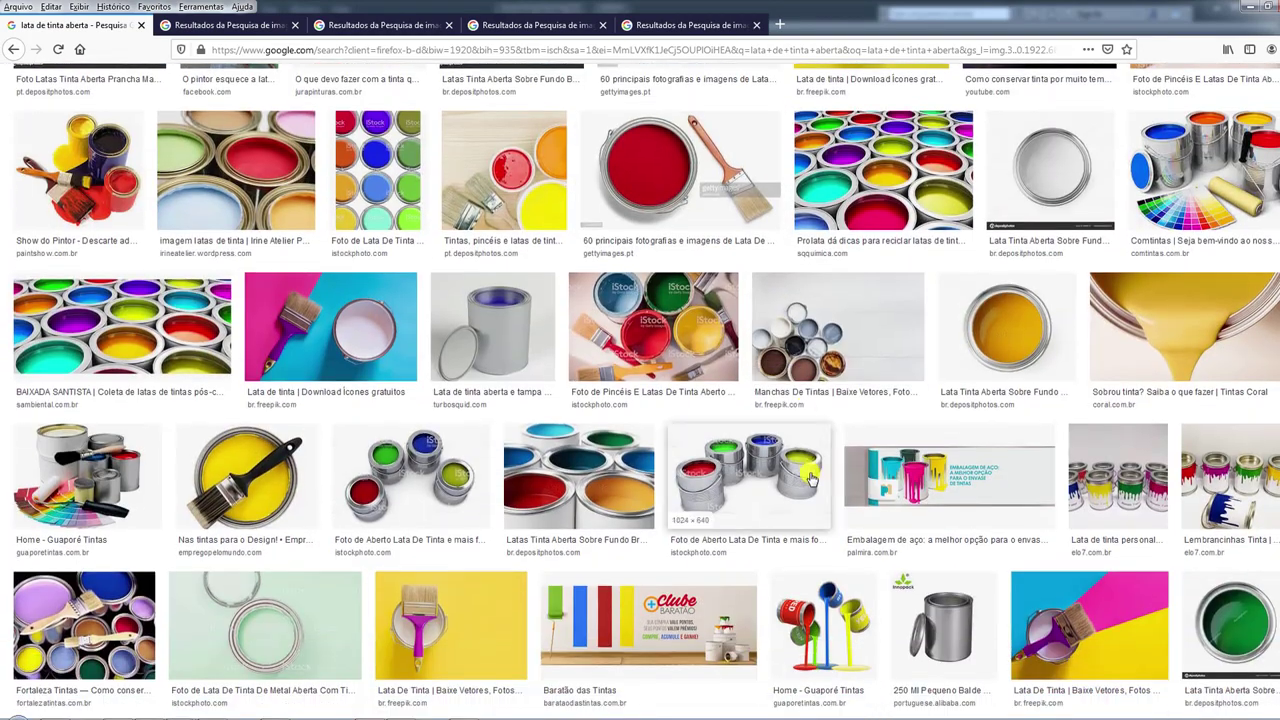
scroll(517, 360, up, 4)
scroll(517, 360, up, 2)
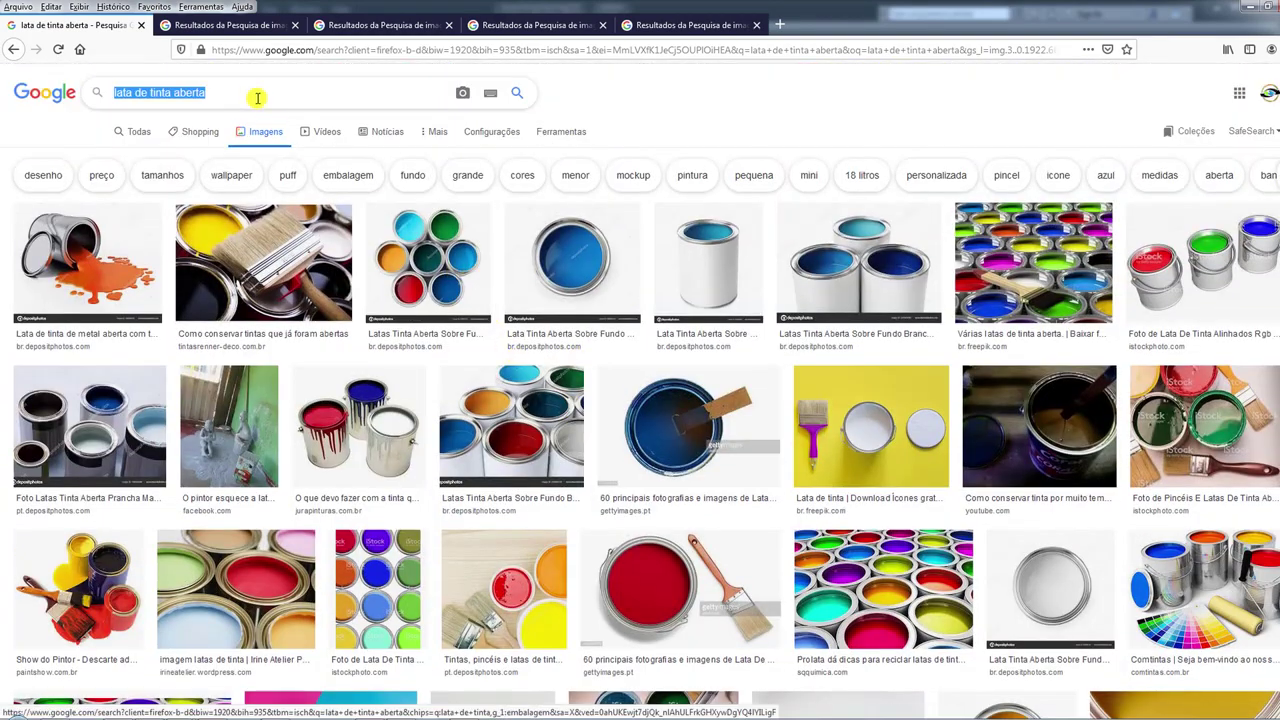
- Look through the saved paint-can reference images, then bring up the Photoshop paint-cans collage
click(262, 28)
click(373, 27)
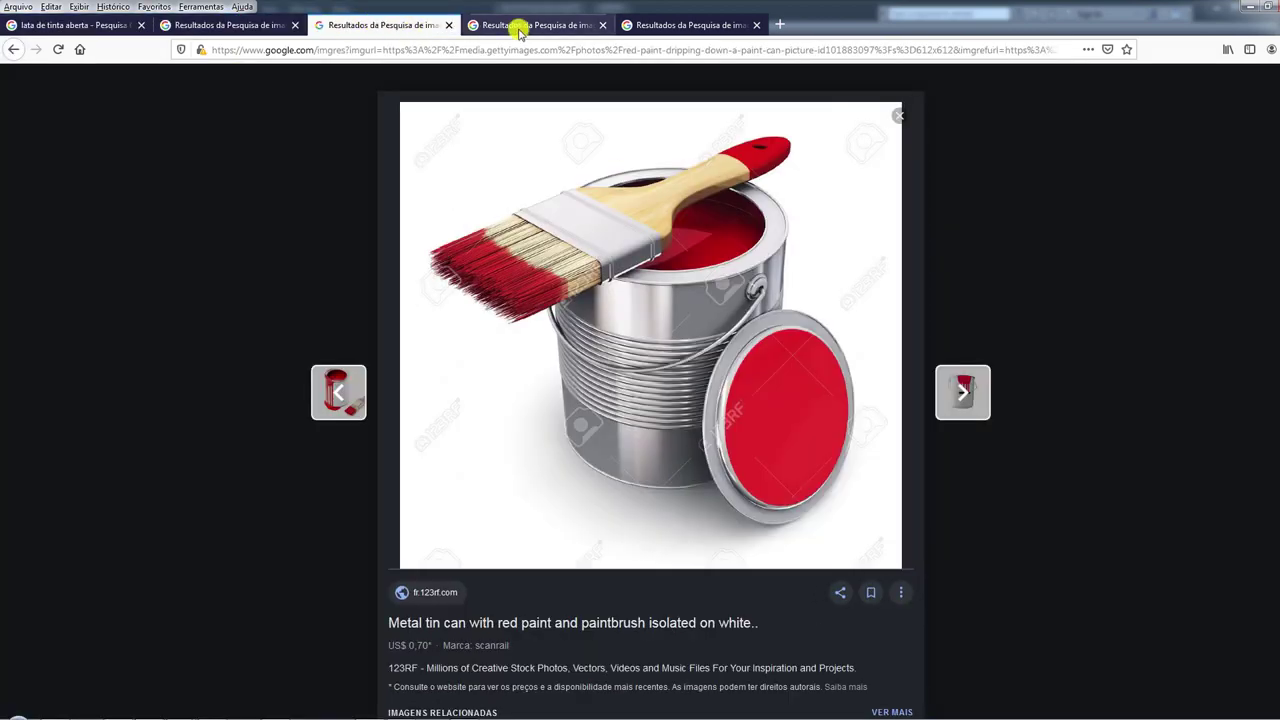
click(540, 28)
click(676, 28)
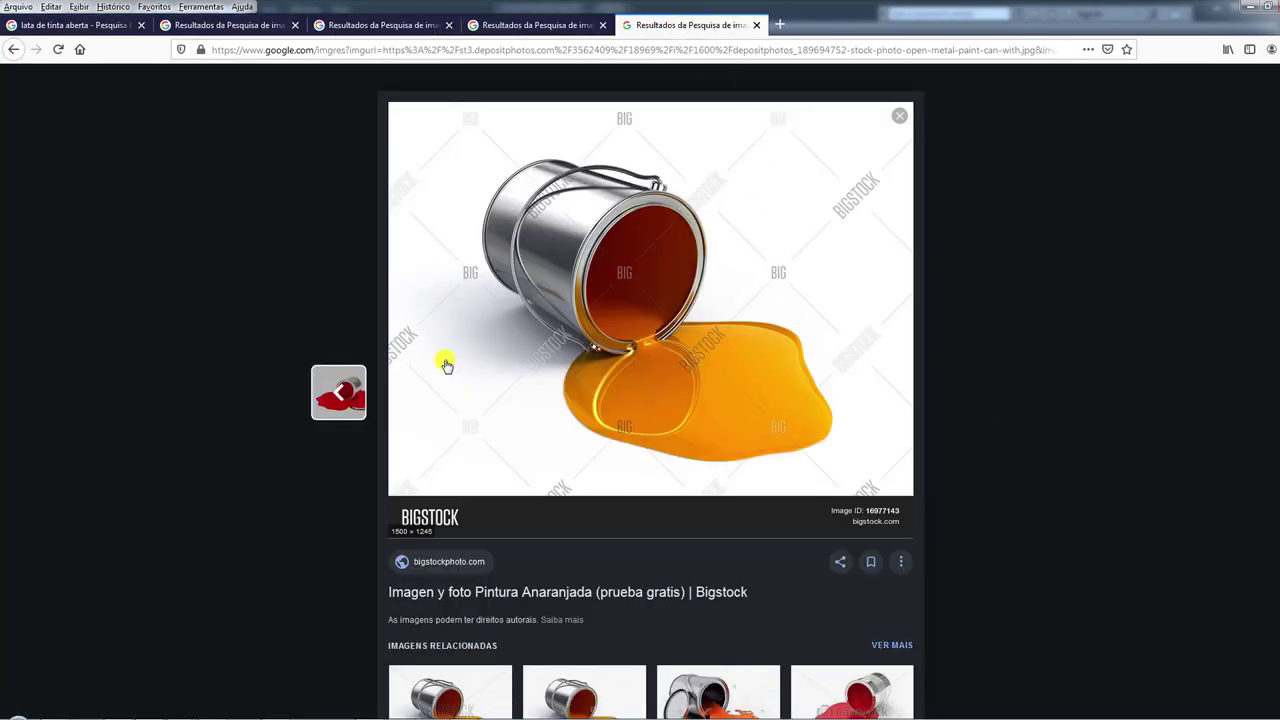
click(213, 714)
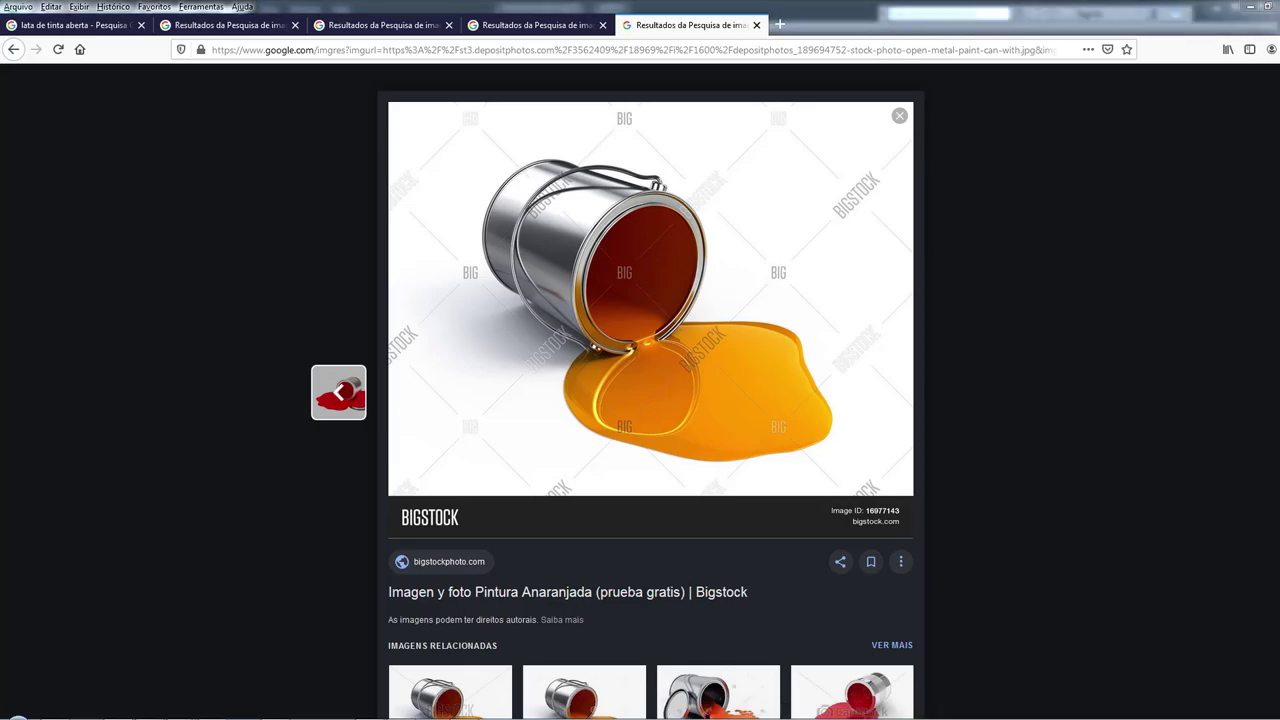
click(244, 49)
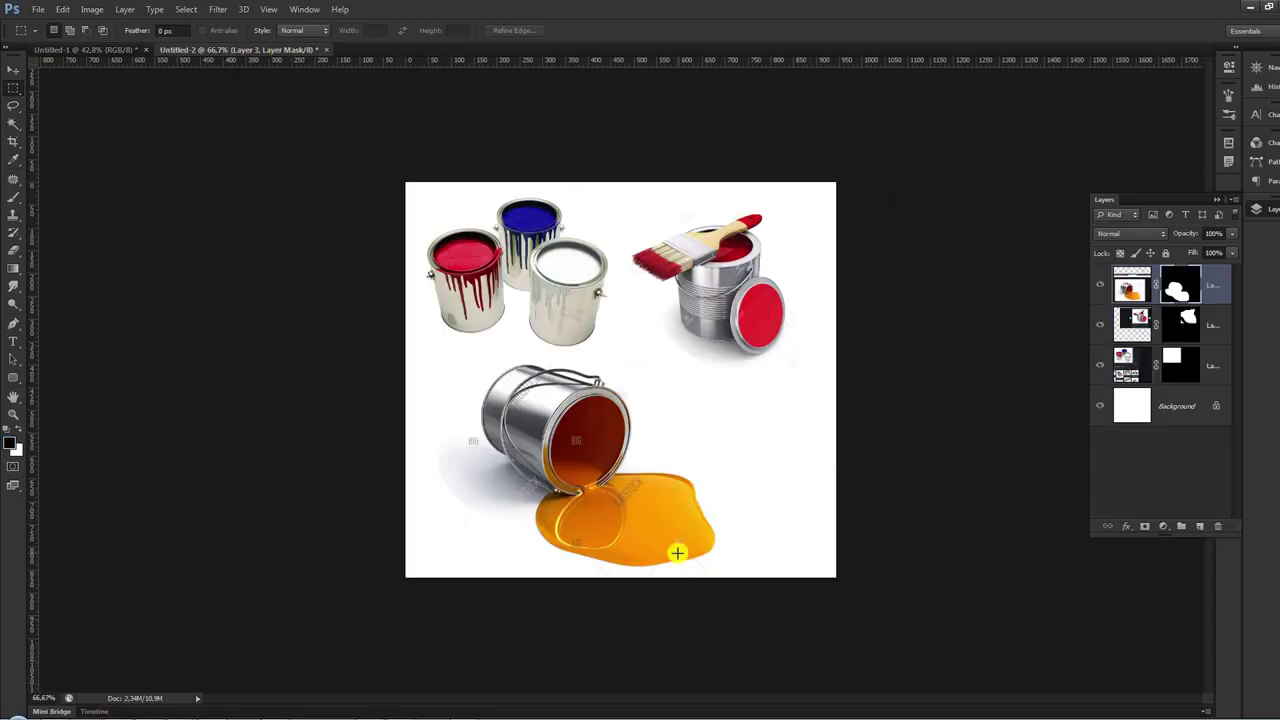
- Switch Photoshop to the Untitled-1 paint-can line drawing document
click(86, 49)
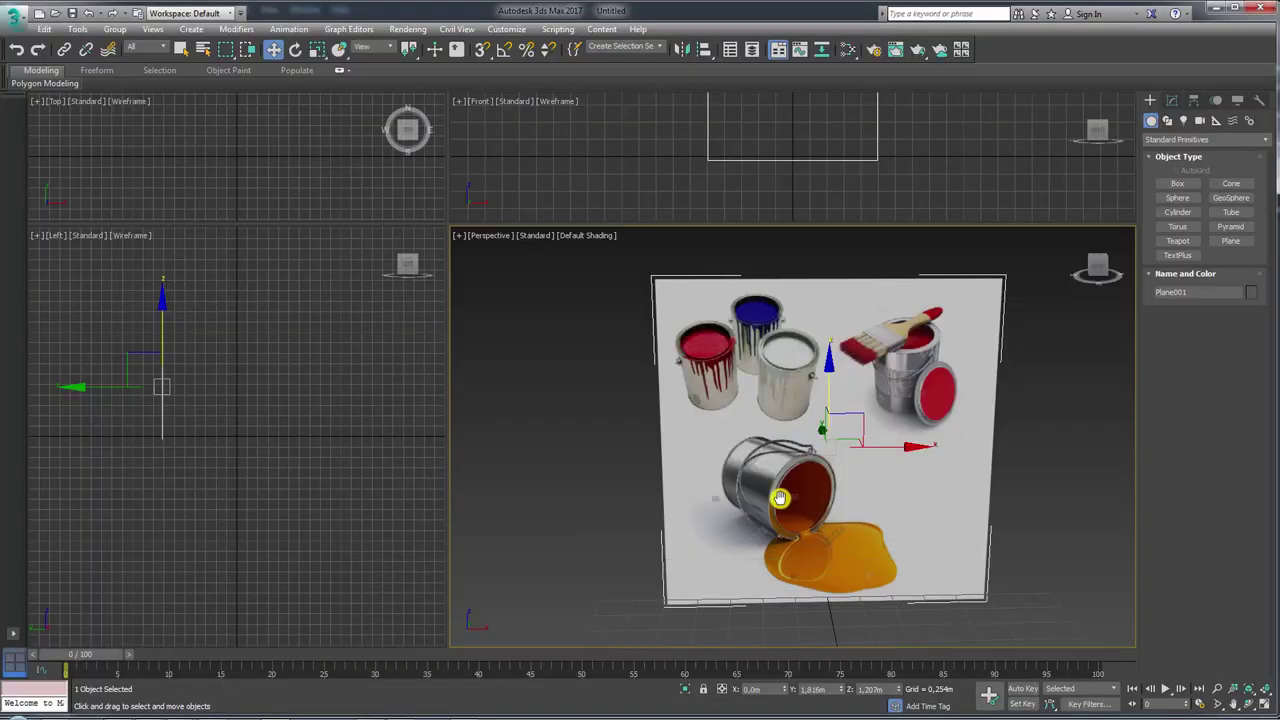
- Clone the reference plane as Plane002 to the left, reselect Plane001, and open the Lata de Tinta folder
middle_drag(777, 497, 743, 476)
scroll(743, 476, down, 5)
scroll(826, 463, down, 2)
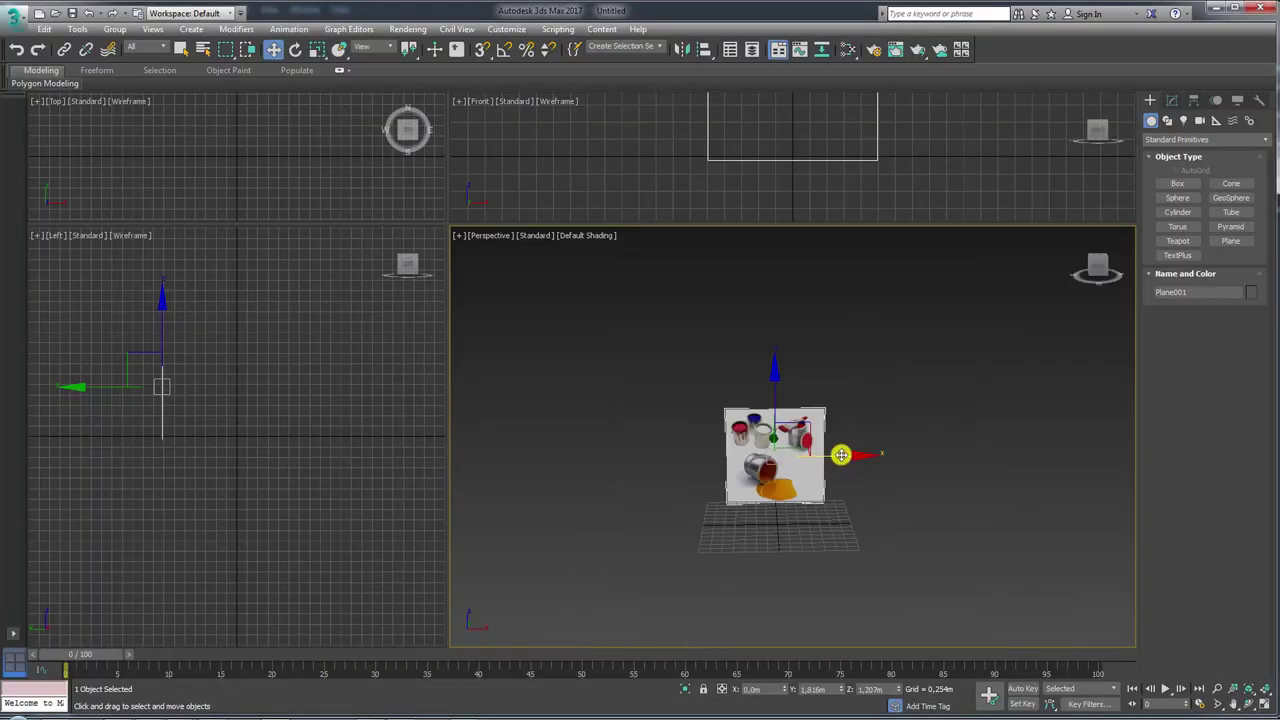
shift+drag(846, 454, 634, 457)
click(634, 420)
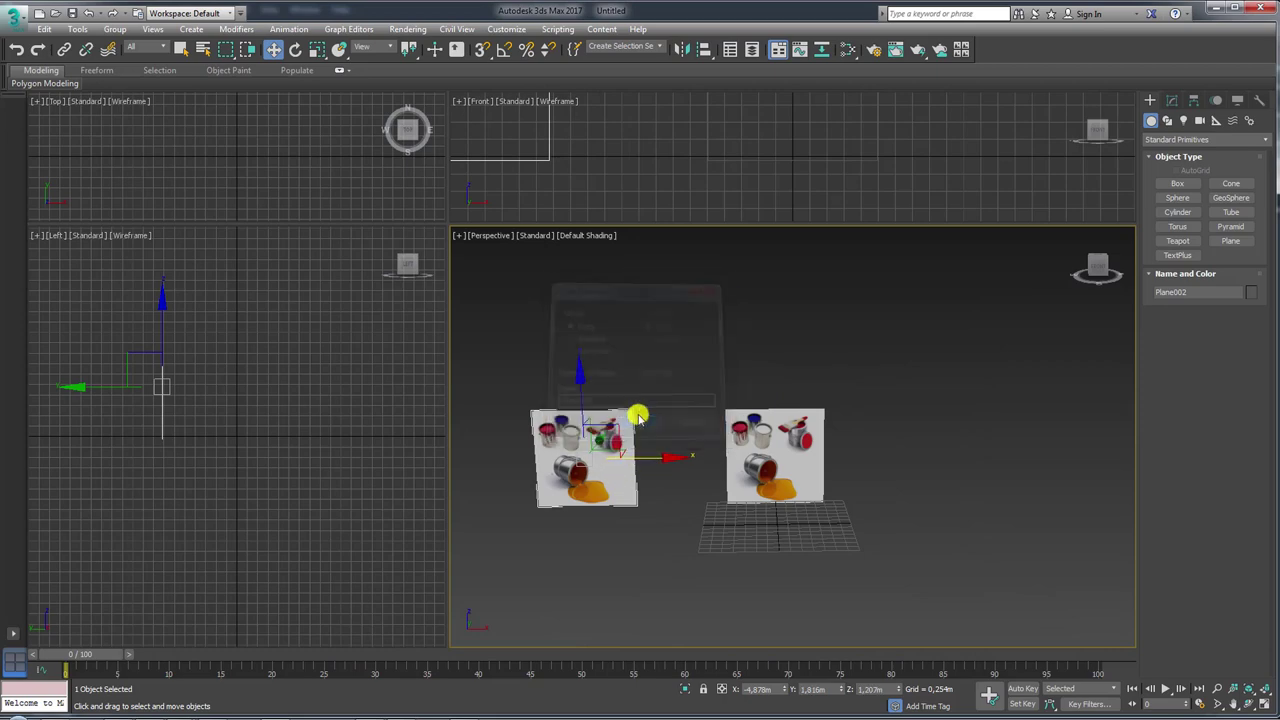
click(766, 455)
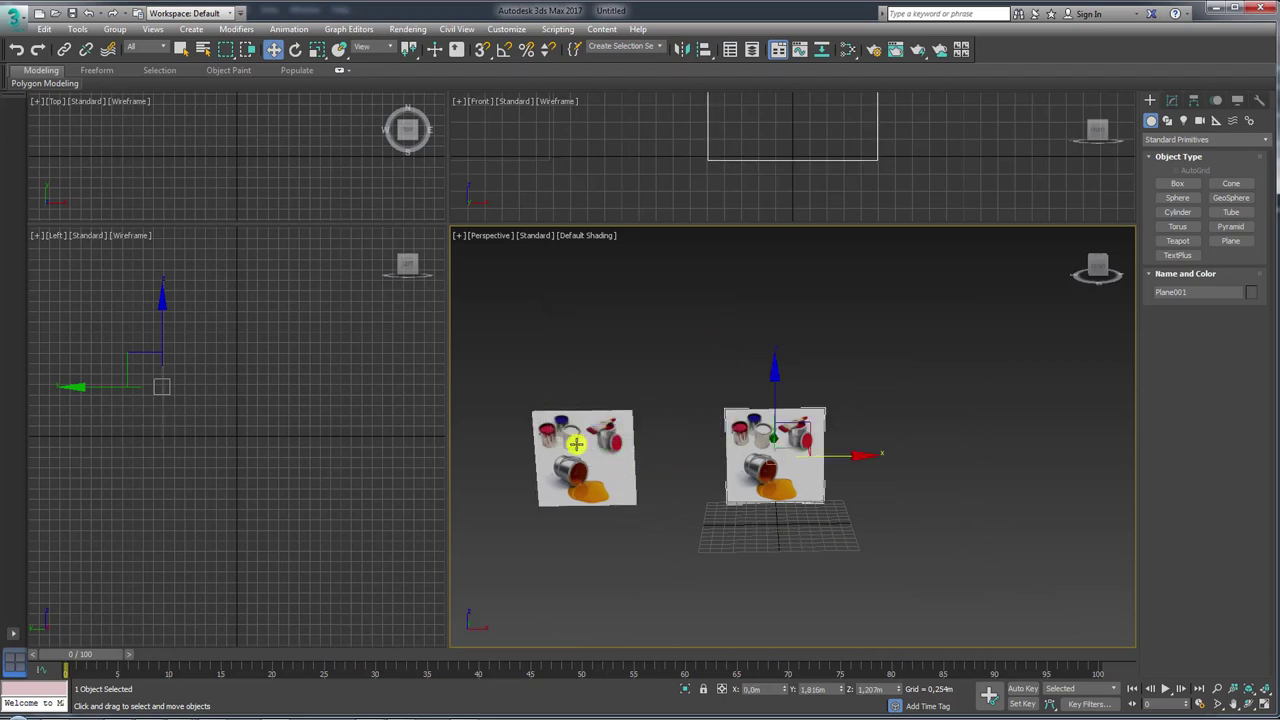
click(100, 652)
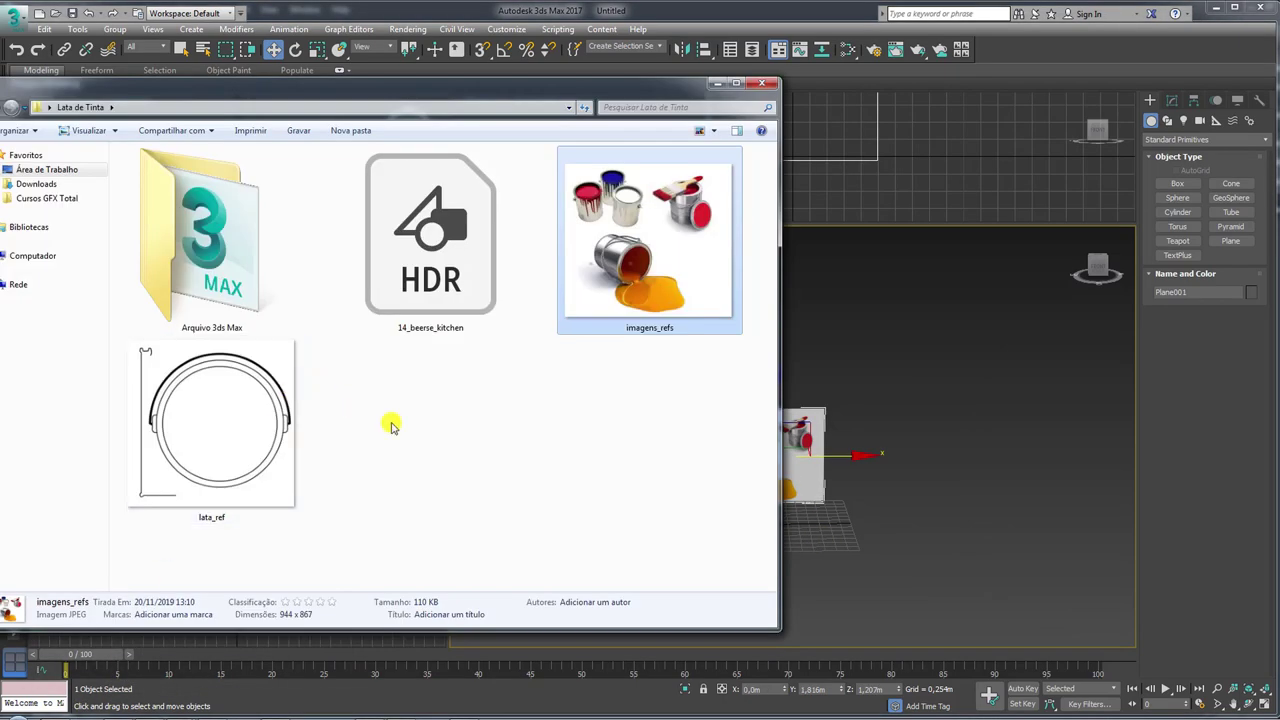
- Drag lata_ref.jpg onto the right-hand plane, minimize Explorer, and orbit to view the textured planes
drag(199, 414, 795, 462)
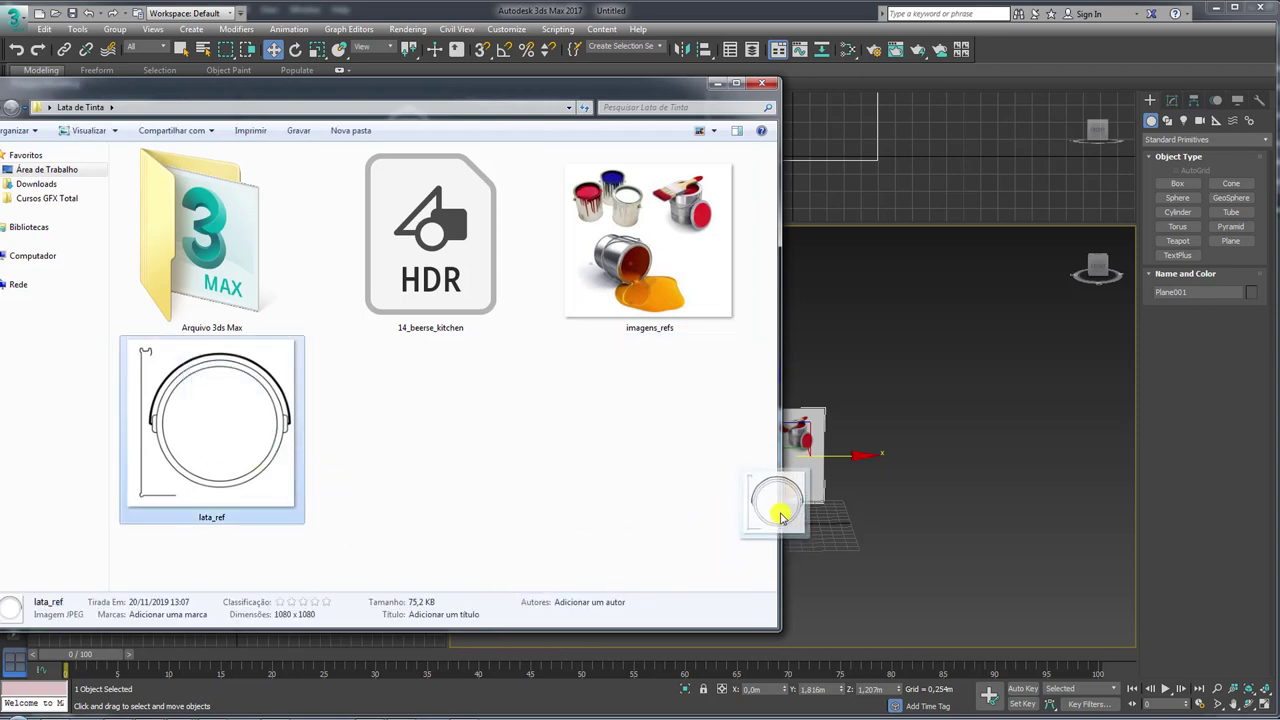
click(716, 82)
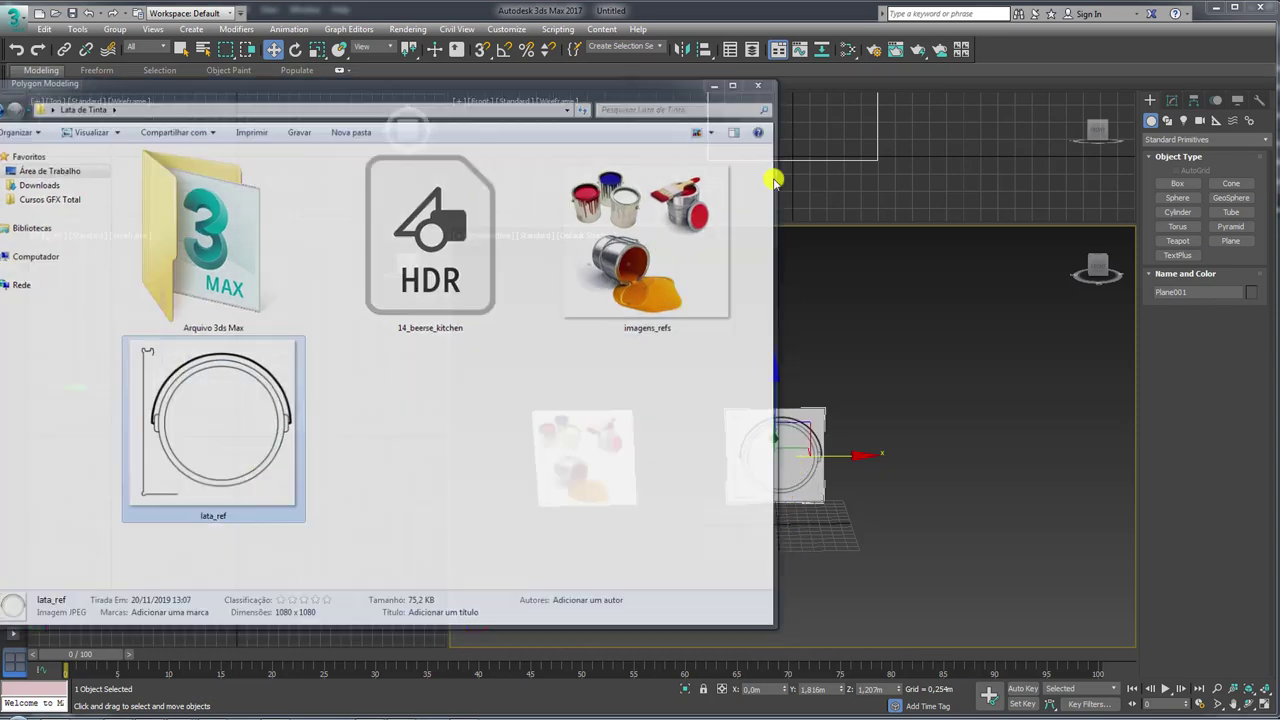
mouse_move(752, 456)
alt+middle_down()
mouse_move(814, 486)
mouse_move(751, 443)
alt+middle_up()
scroll(738, 331, up, 5)
- Show the lata_ref drawing in a centred Front view with grid and selection brackets hidden
mouse_move(991, 357)
alt+middle_down()
mouse_move(946, 449)
mouse_move(894, 449)
mouse_move(903, 415)
mouse_move(793, 413)
alt+middle_up()
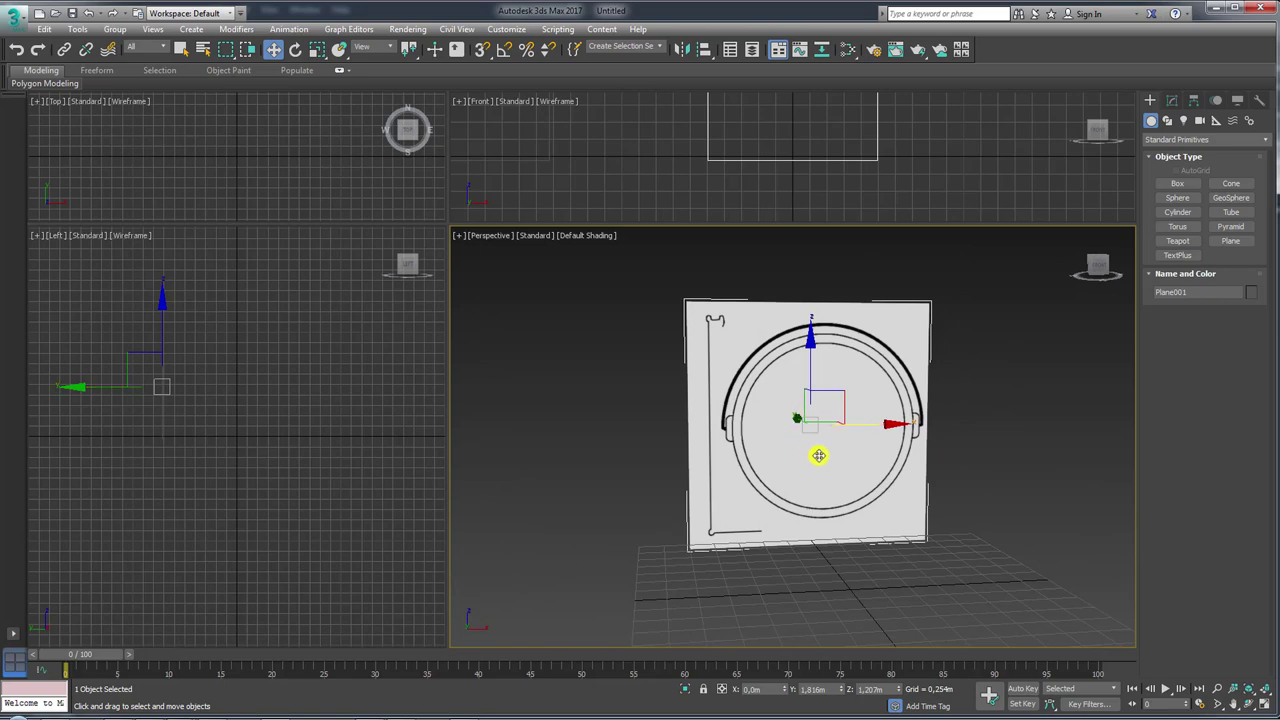
mouse_move(820, 451)
alt+middle_down()
mouse_move(757, 480)
mouse_move(622, 405)
alt+middle_up()
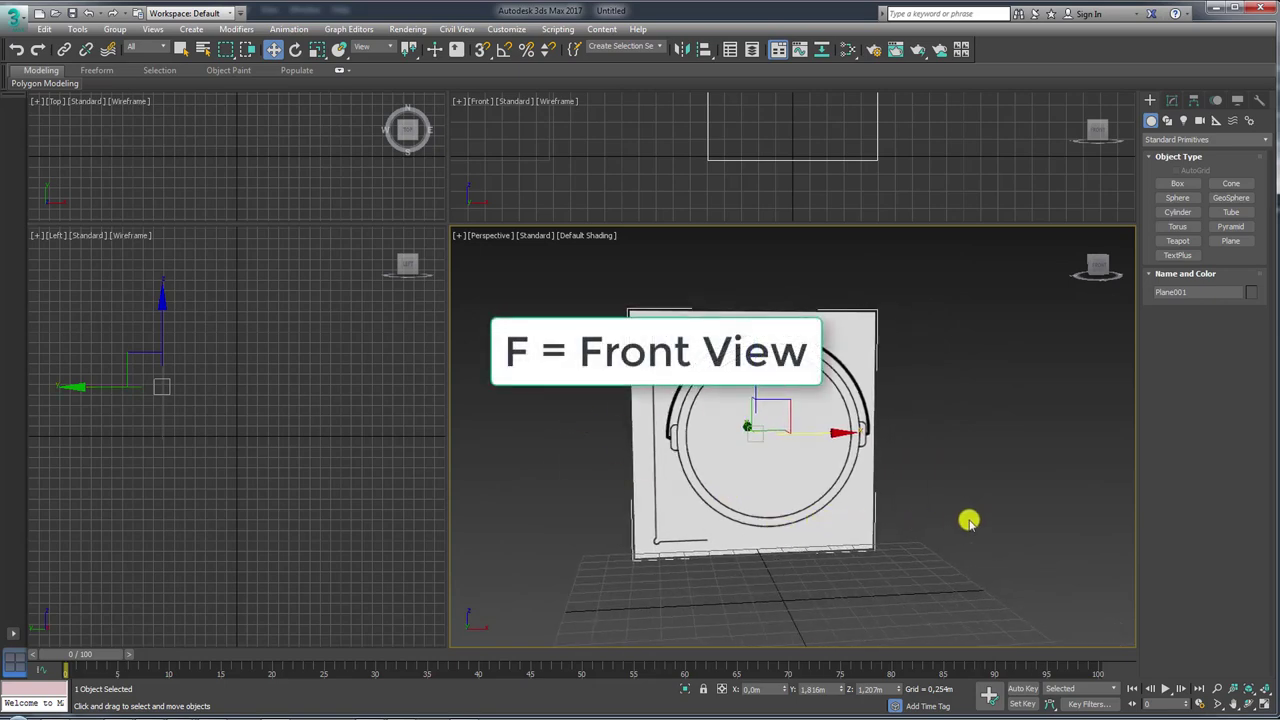
key(f)
scroll(794, 509, up, 2)
scroll(780, 480, up, 2)
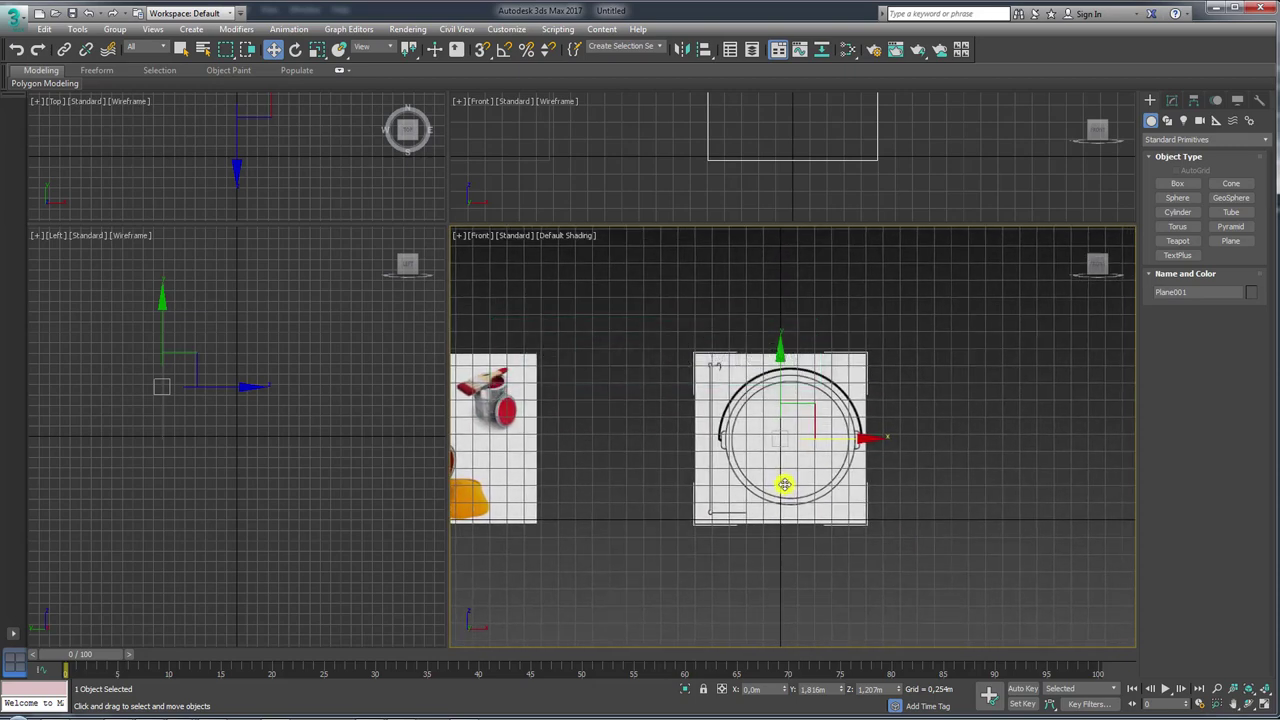
key(g)
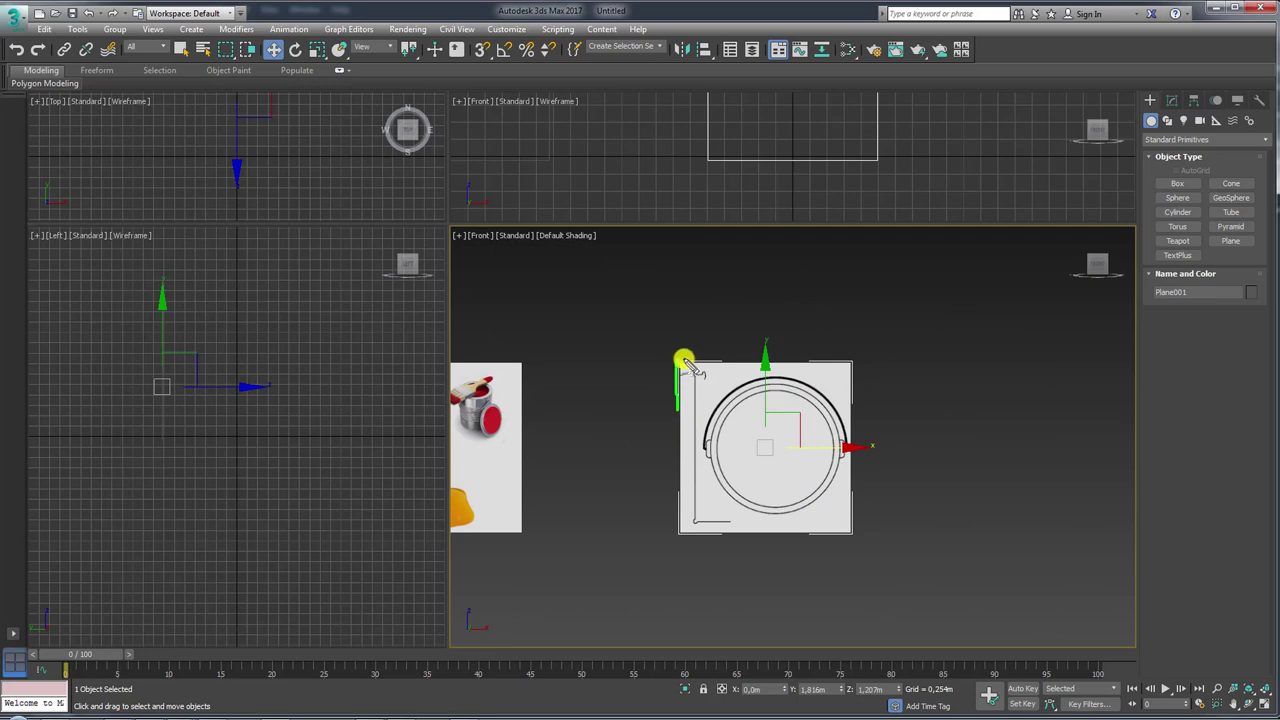
key(j)
key(j)
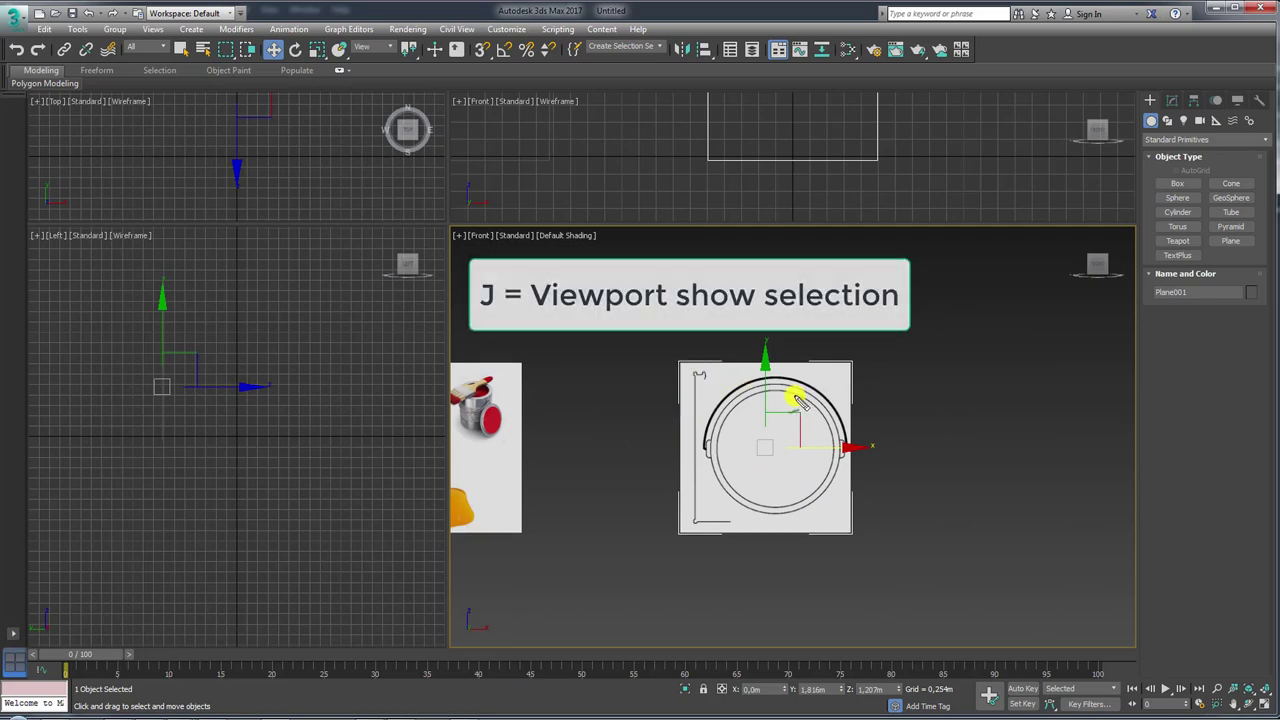
middle_drag(784, 458, 693, 454)
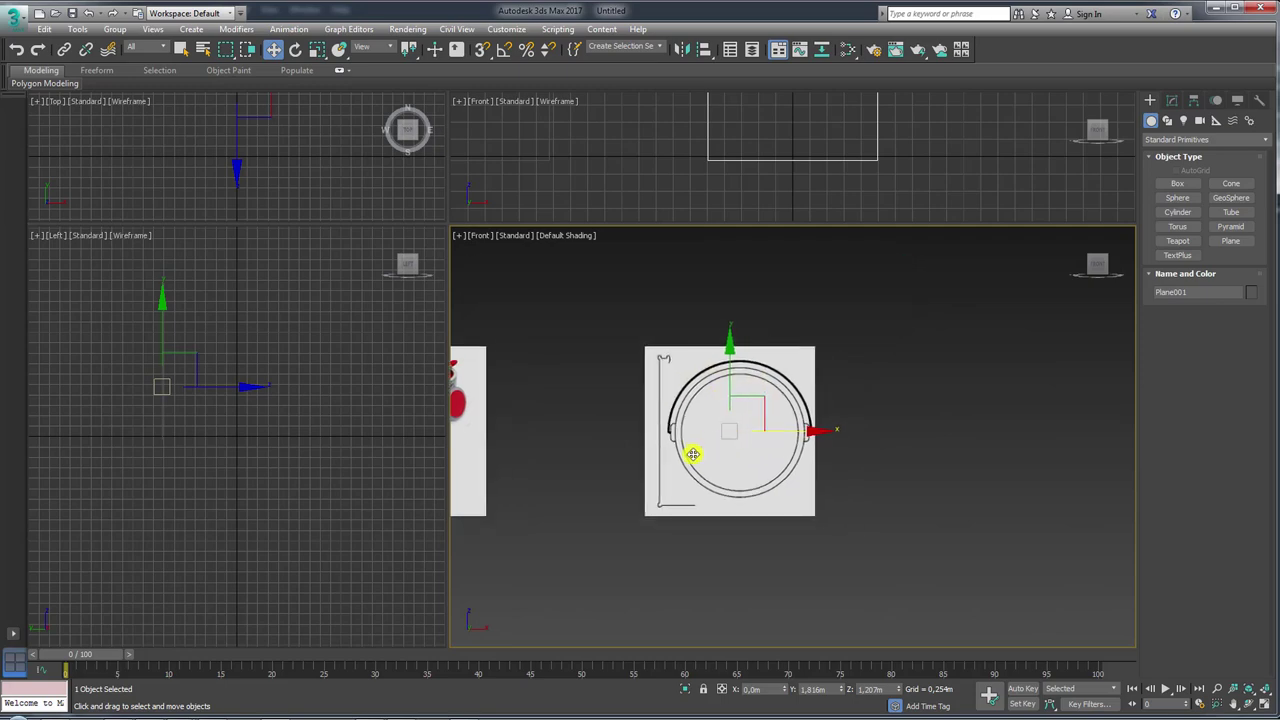
scroll(680, 362, down, 1)
scroll(700, 355, up, 3)
scroll(714, 349, down, 2)
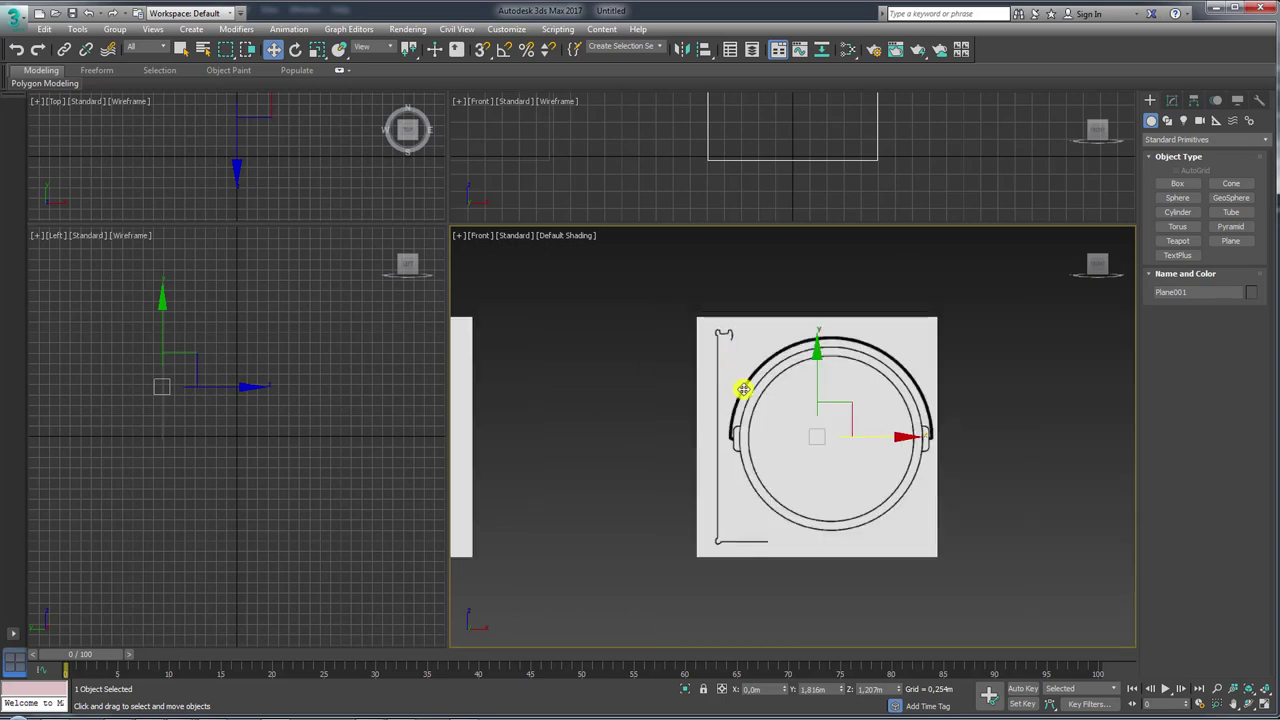
scroll(731, 326, up, 1)
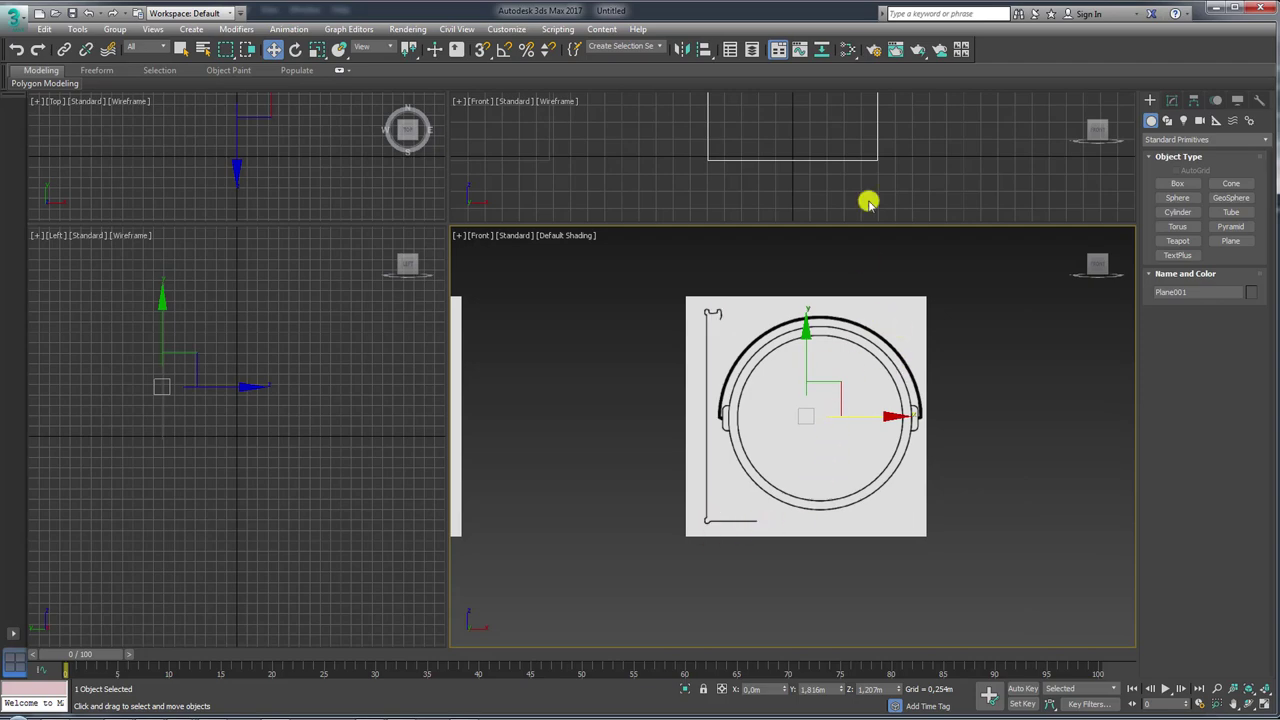
- Create a Standard material in the Slate Material Editor and lower its opacity for the sketch plane
click(847, 48)
drag(342, 116, 437, 97)
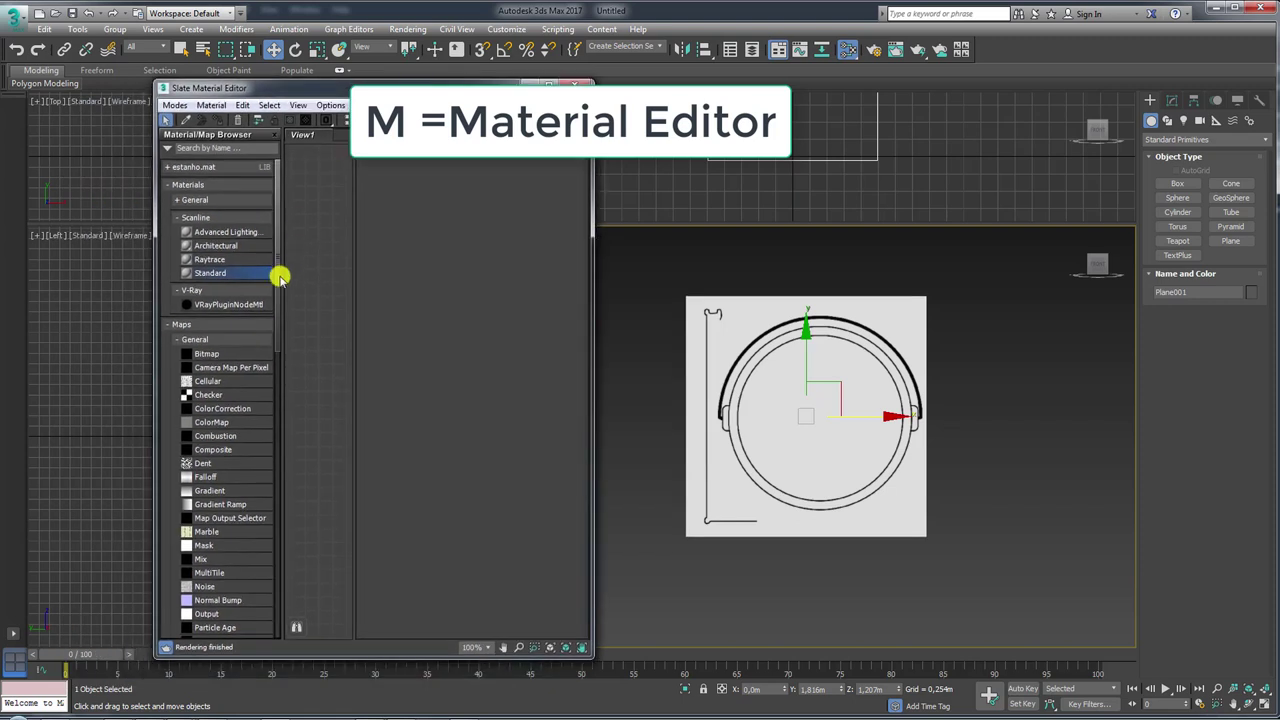
drag(210, 272, 312, 305)
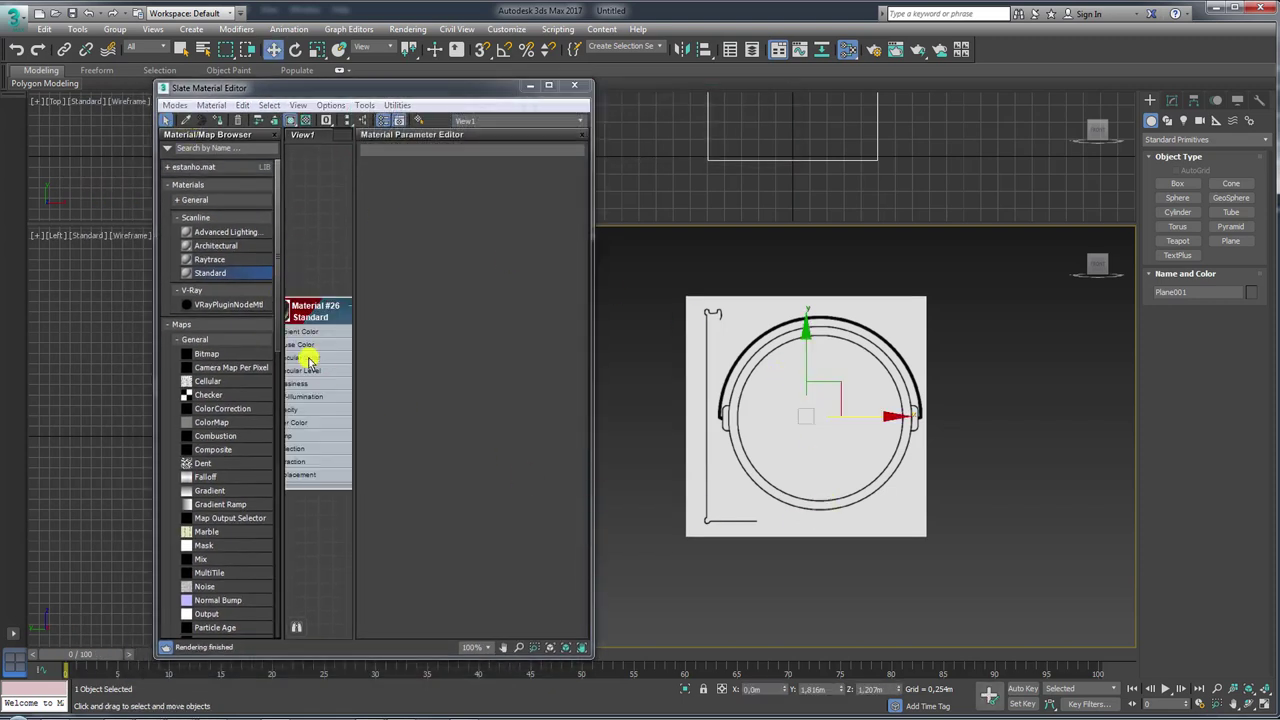
double_click(308, 310)
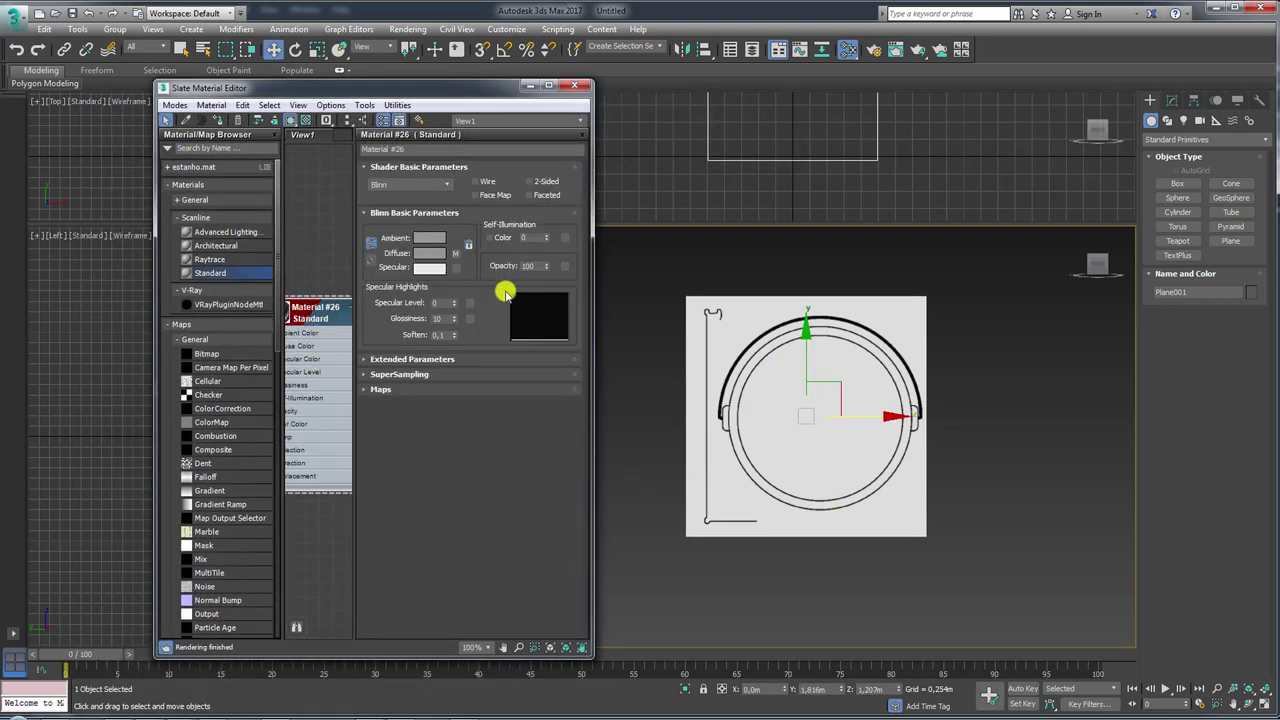
drag(593, 310, 790, 310)
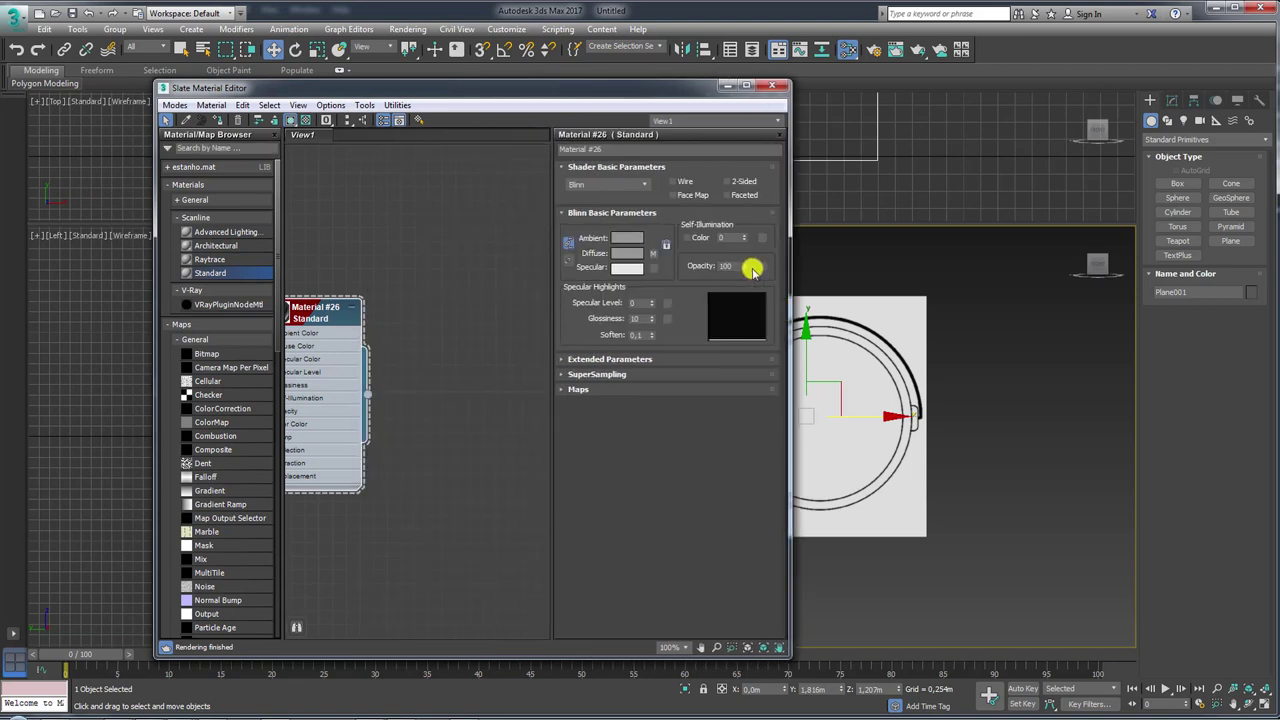
mouse_move(744, 265)
mouse_down()
mouse_move(747, 282)
mouse_move(737, 266)
mouse_up()
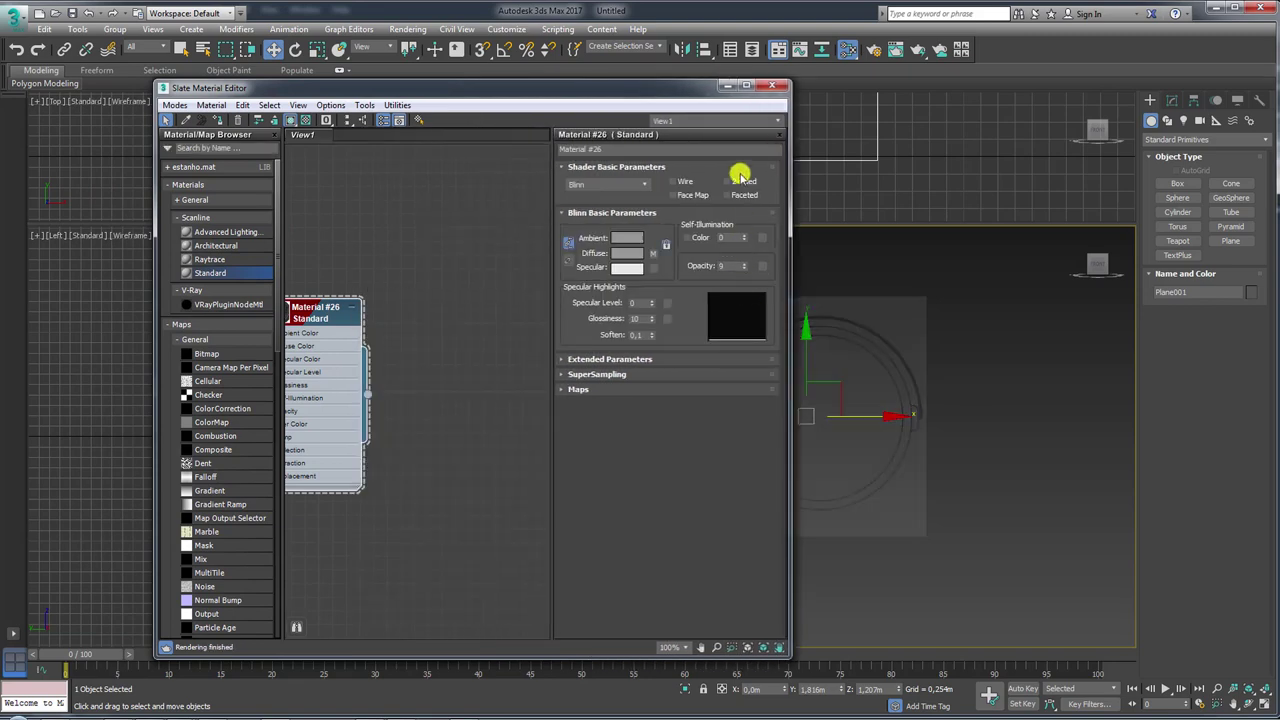
click(765, 88)
- Zoom and pan the Front view to centre the faded sketch
scroll(775, 437, up, 3)
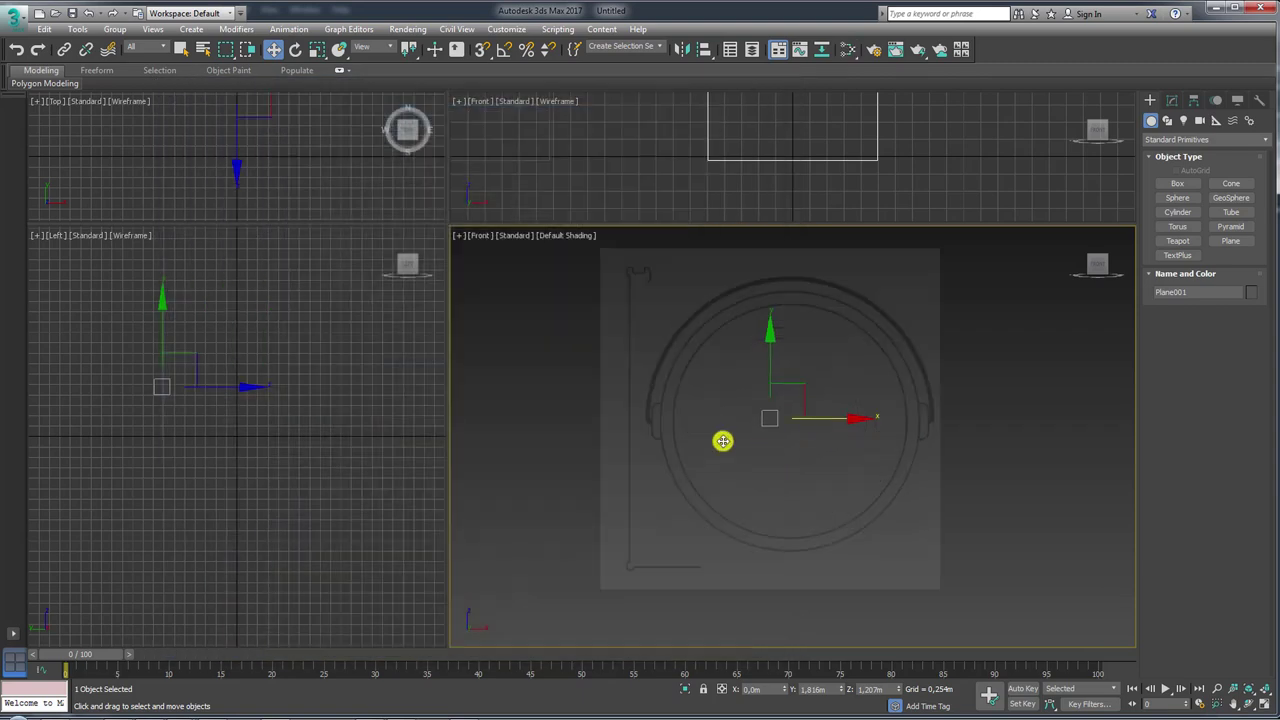
scroll(690, 415, up, 3)
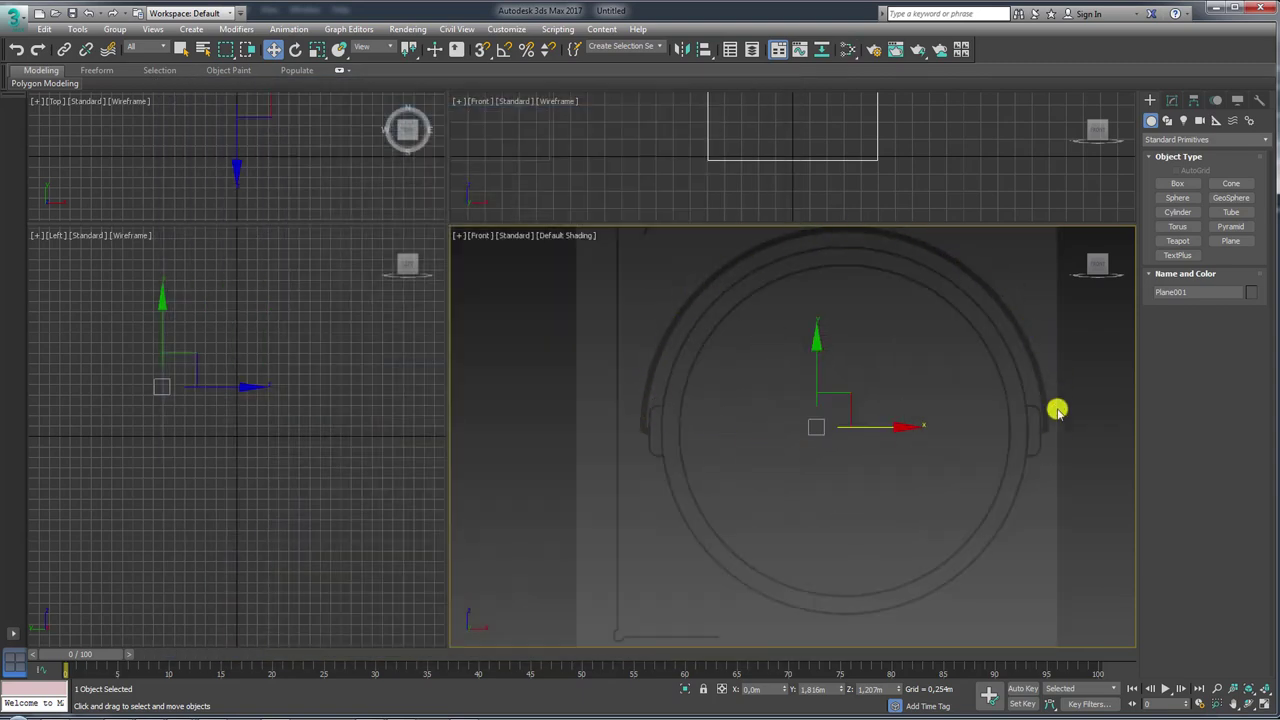
middle_drag(1049, 466, 960, 487)
scroll(622, 343, down, 3)
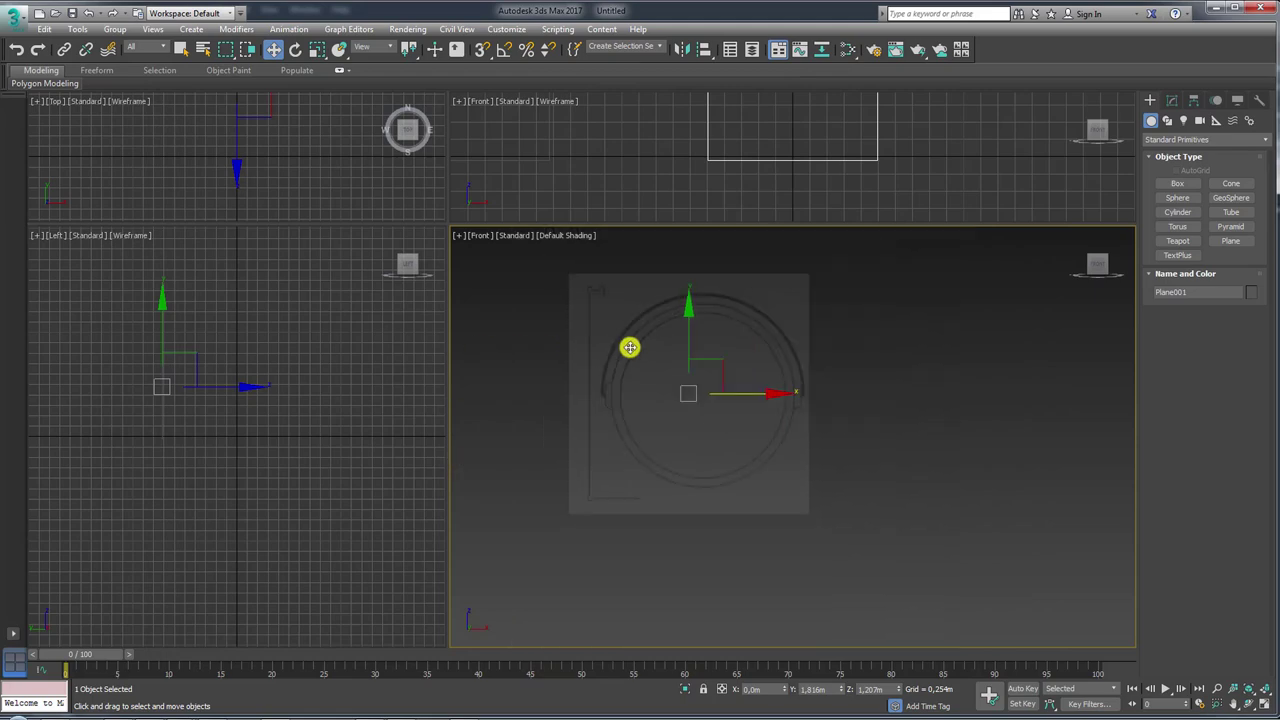
middle_drag(617, 346, 686, 363)
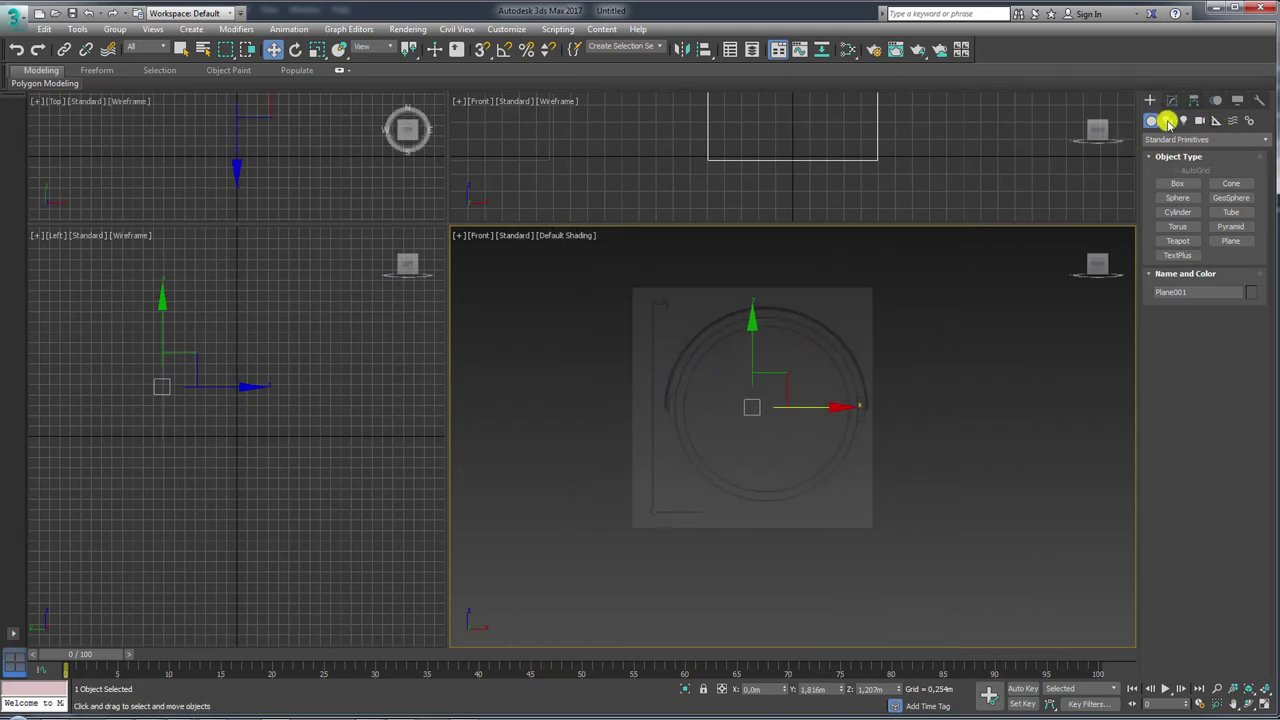
click(1167, 120)
- Trace an L-shaped line from the sketch's top across and down the stem to its bottom corner
click(1177, 194)
scroll(676, 362, up, 2)
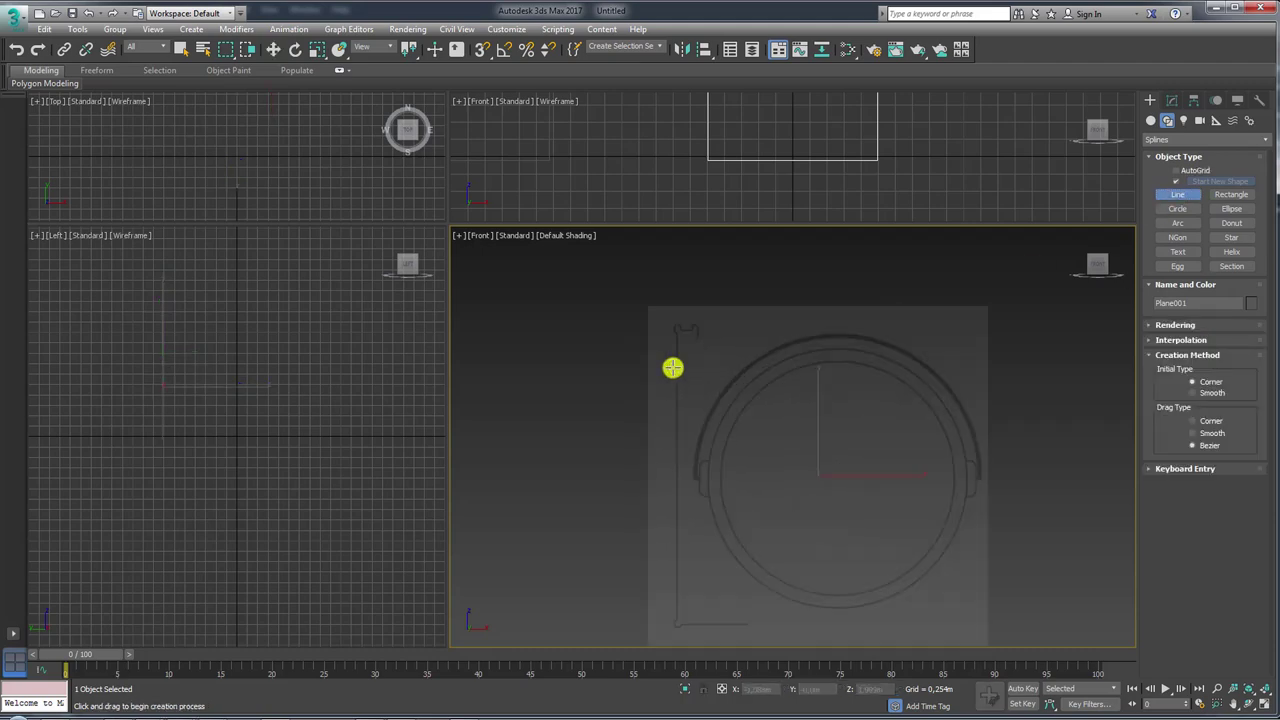
scroll(691, 340, up, 2)
scroll(686, 317, up, 2)
middle_drag(708, 289, 725, 383)
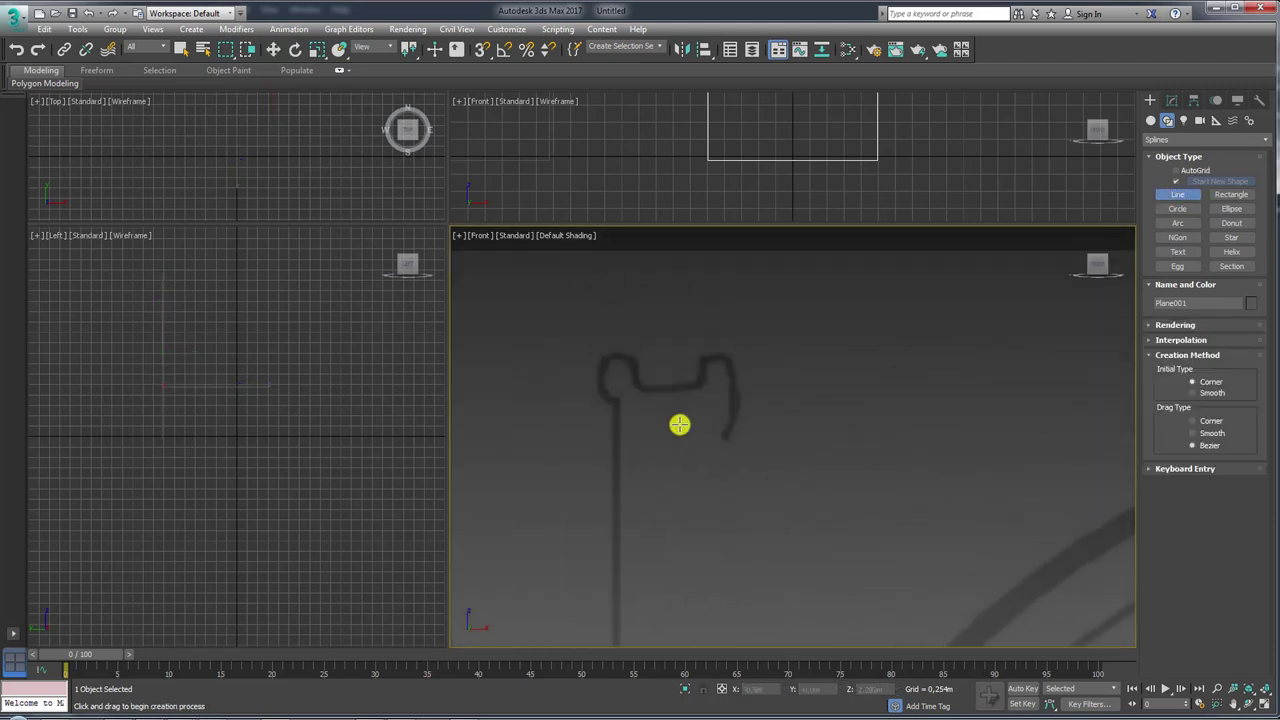
scroll(794, 359, down, 5)
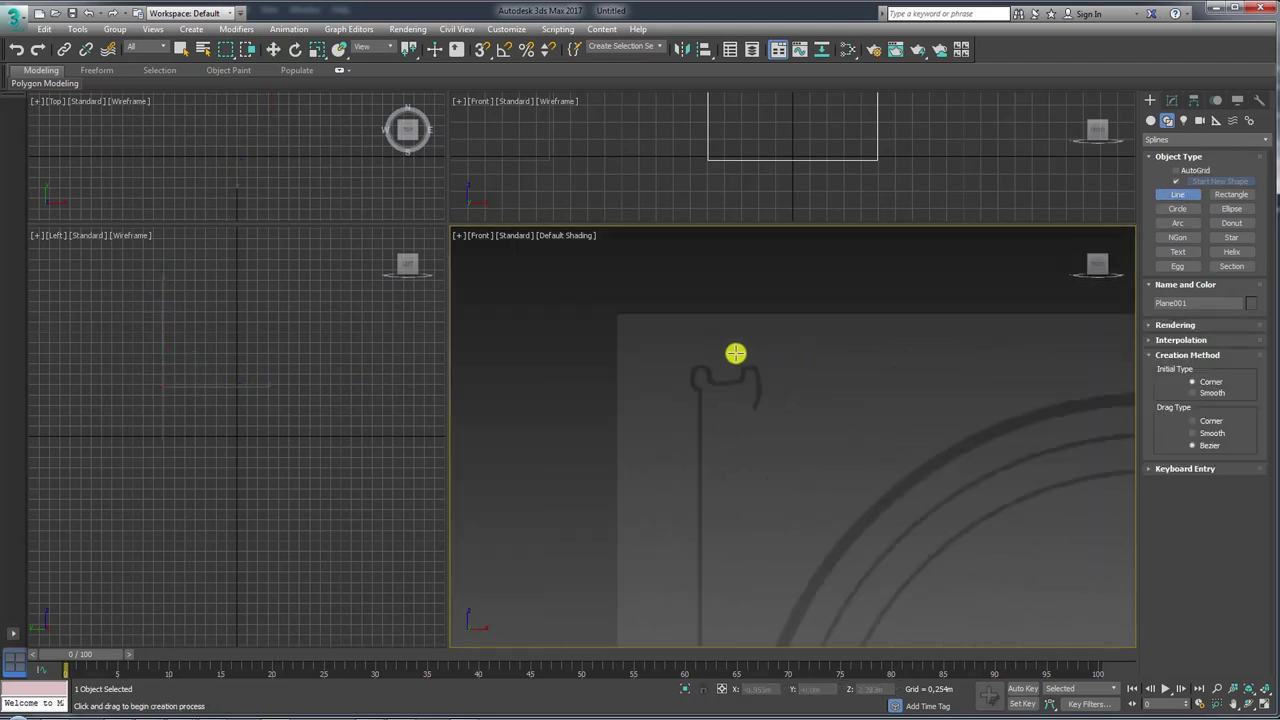
scroll(736, 354, up, 2)
scroll(646, 451, up, 3)
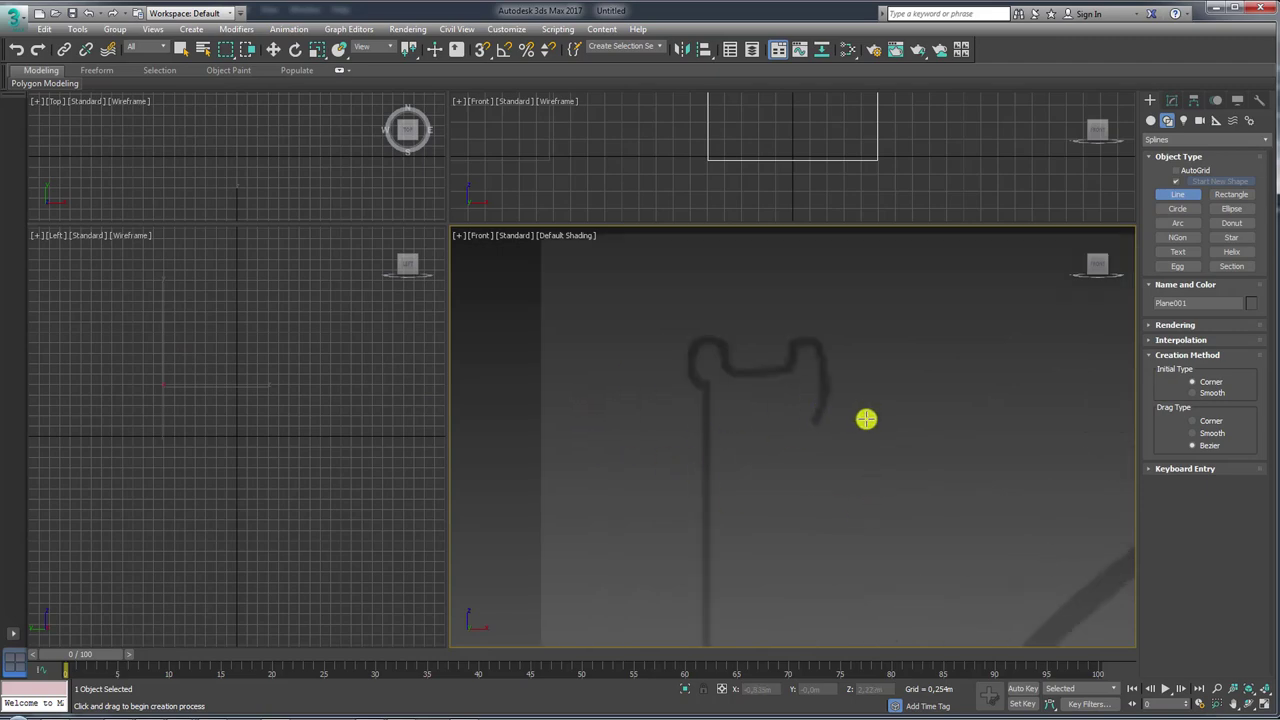
scroll(866, 419, up, 2)
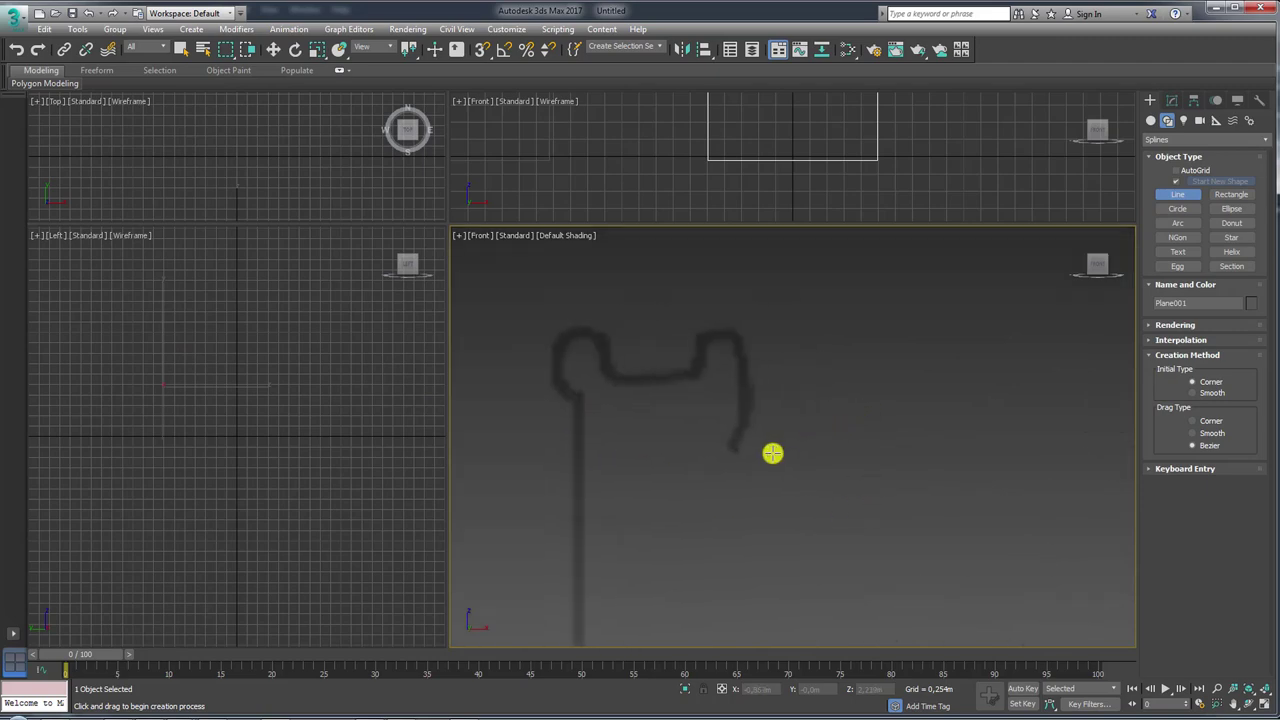
click(749, 387)
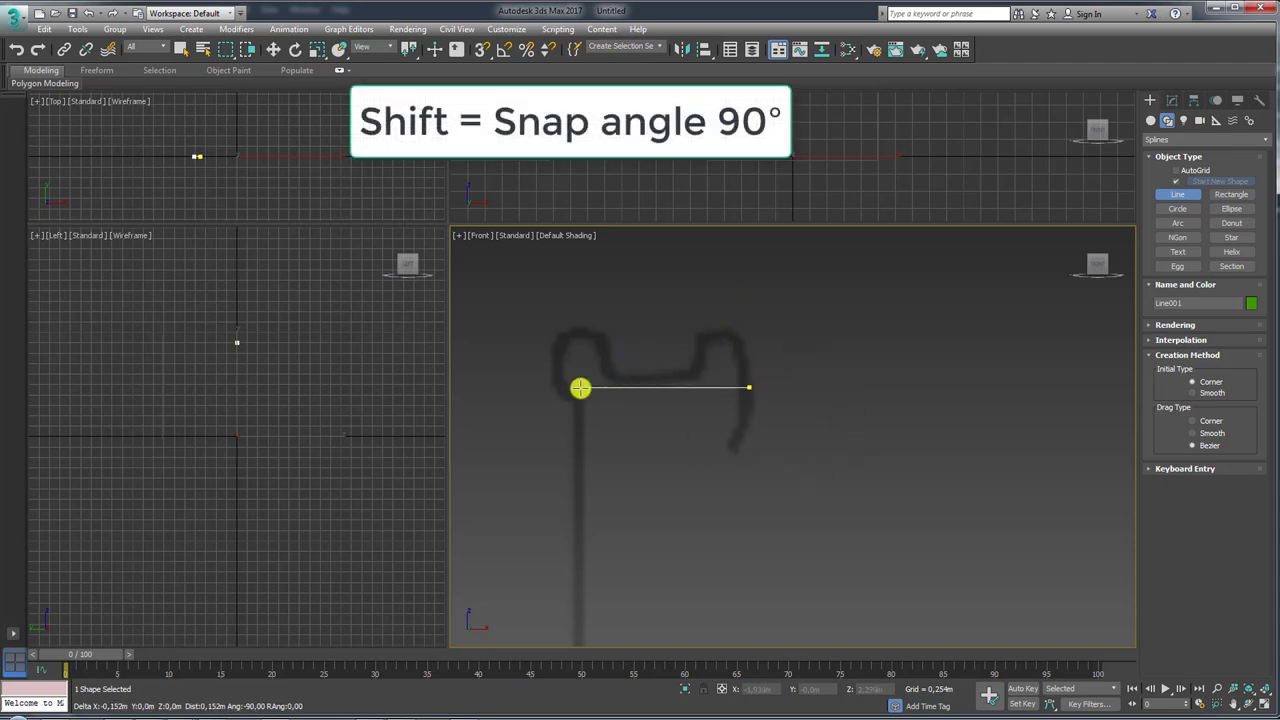
shift+click(580, 388)
scroll(580, 480, down, 5)
middle_drag(580, 523, 629, 340)
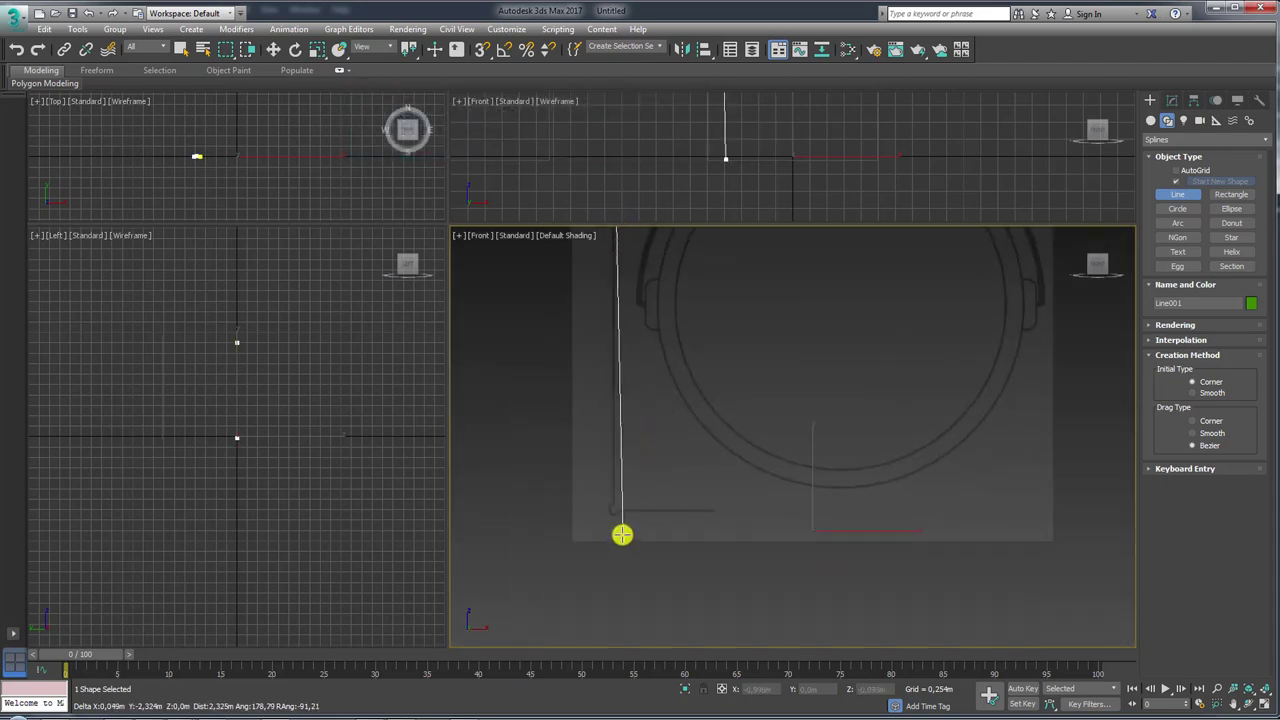
scroll(605, 500, up, 1)
shift+click(598, 476)
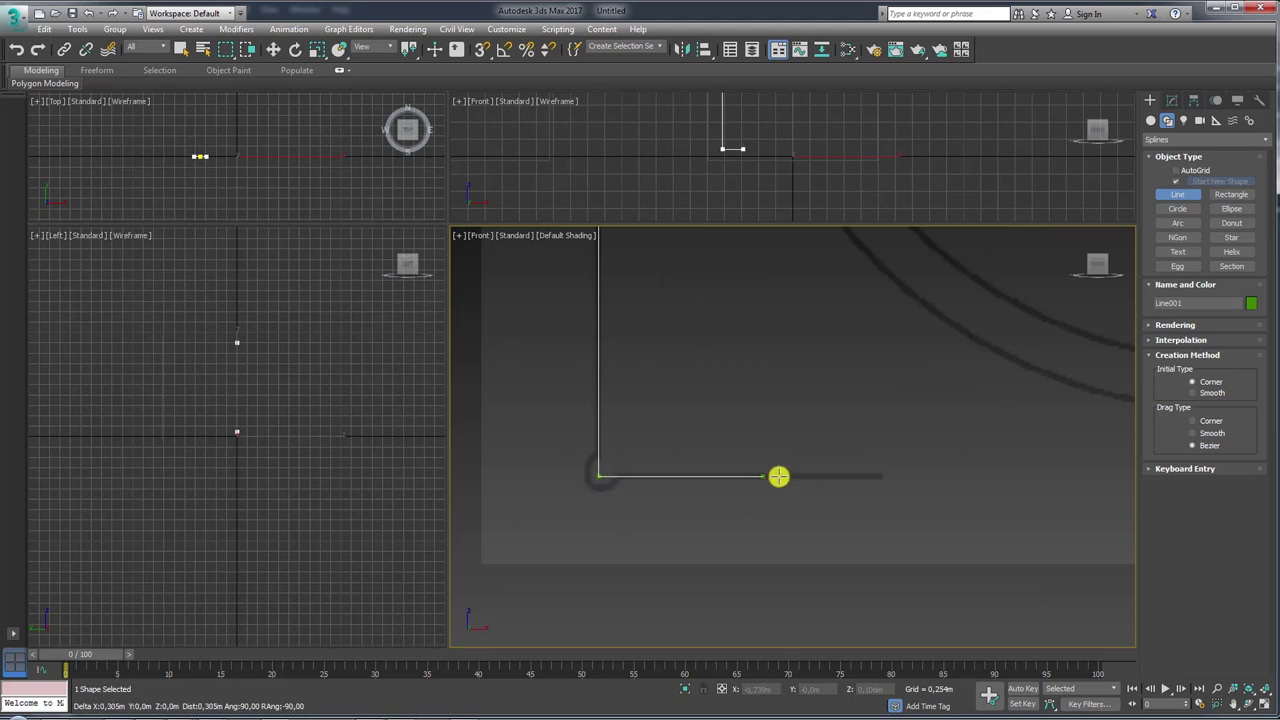
right_click(879, 471)
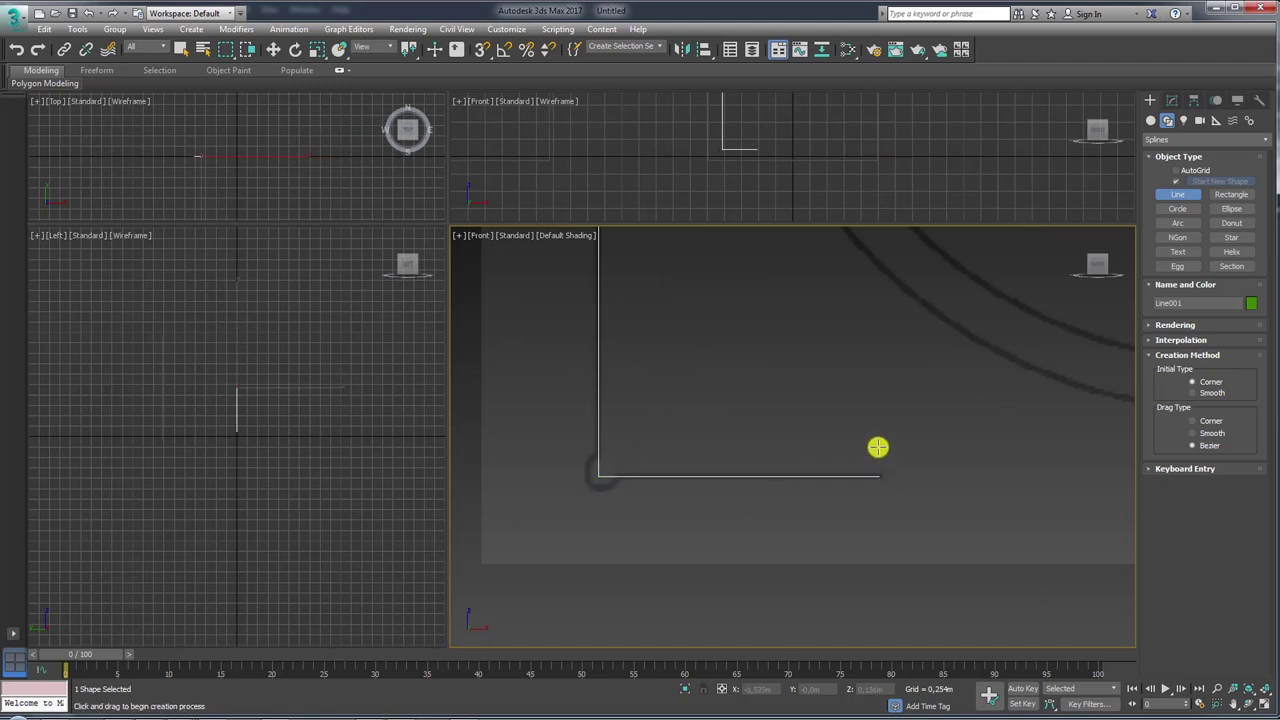
- Draw a small rectangle over the loop at the top of the sketch
scroll(854, 366, down, 2)
scroll(777, 566, up, 2)
scroll(767, 393, up, 2)
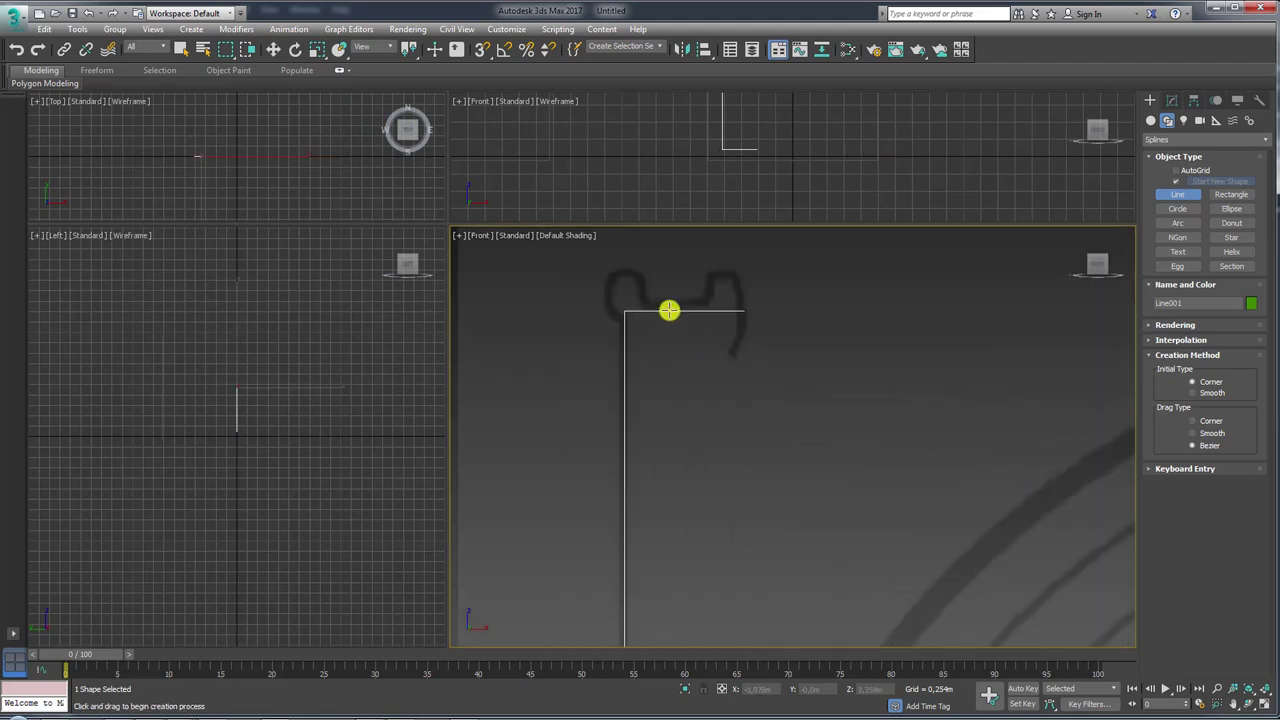
scroll(669, 309, up, 1)
mouse_move(620, 420)
mouse_down()
mouse_move(737, 380)
mouse_move(742, 425)
mouse_up()
click(1231, 194)
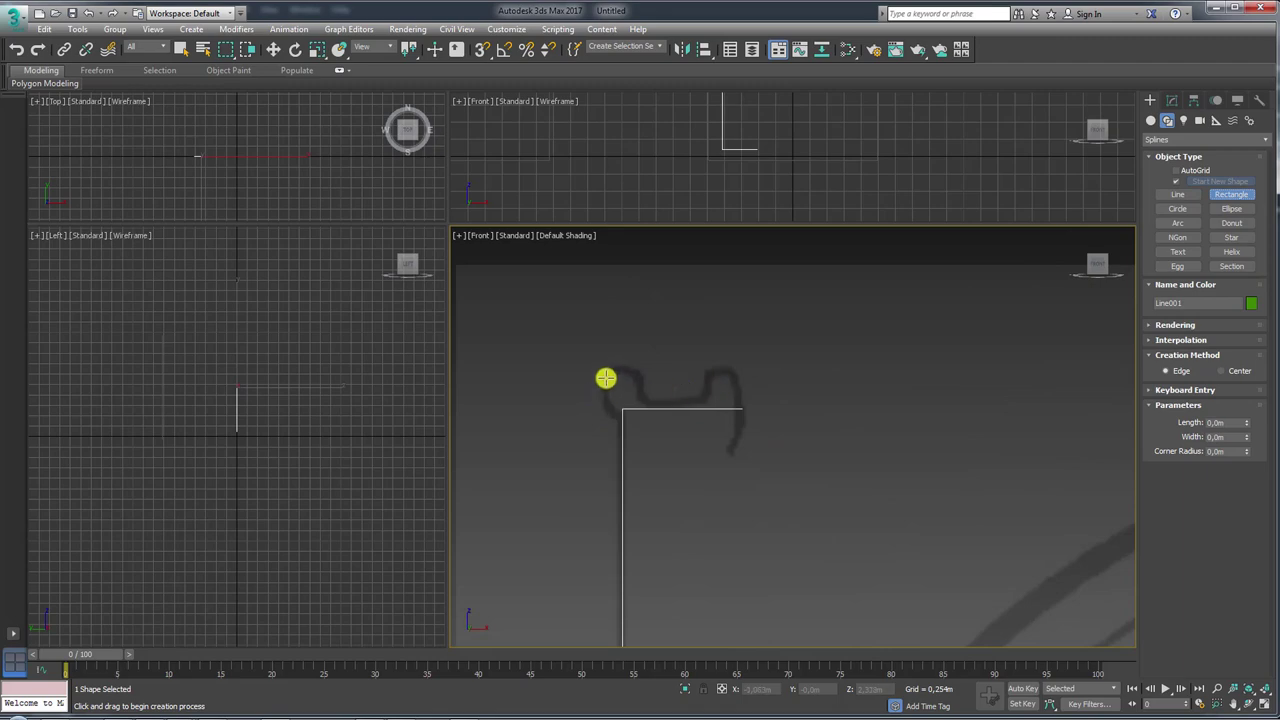
drag(604, 370, 646, 427)
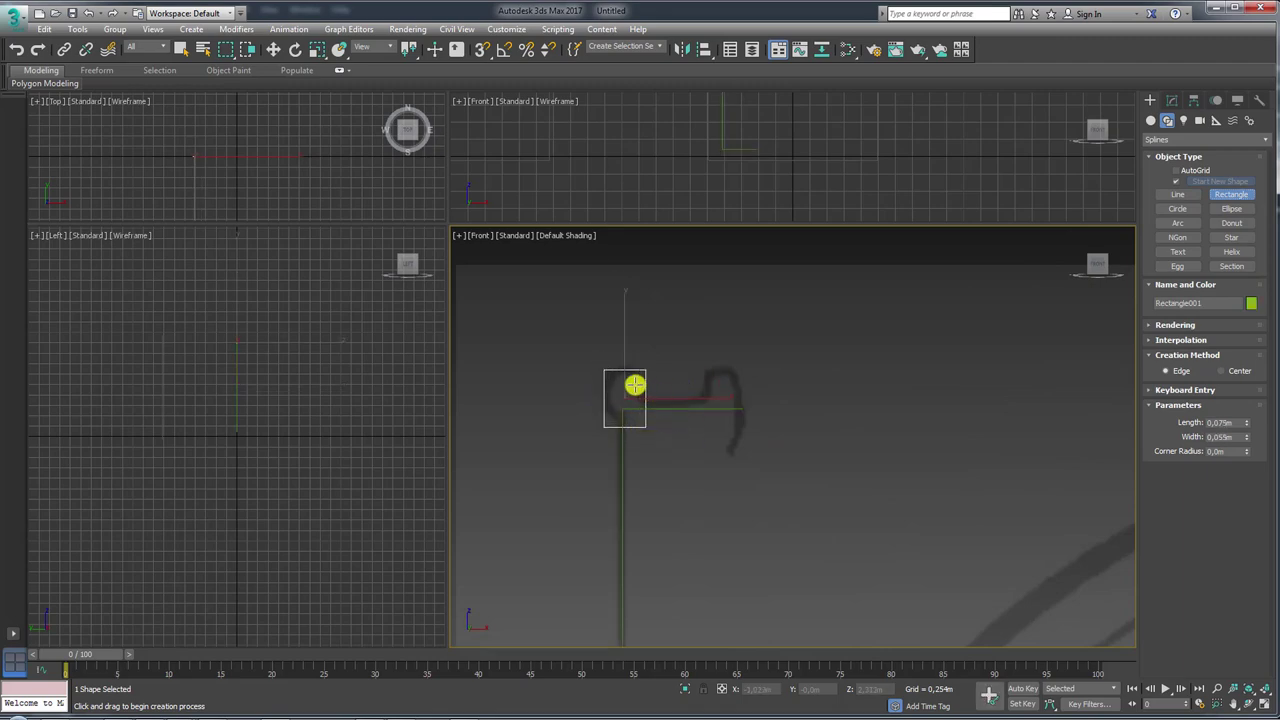
- Convert Rectangle001 to an editable spline
right_click(635, 384)
right_click(634, 386)
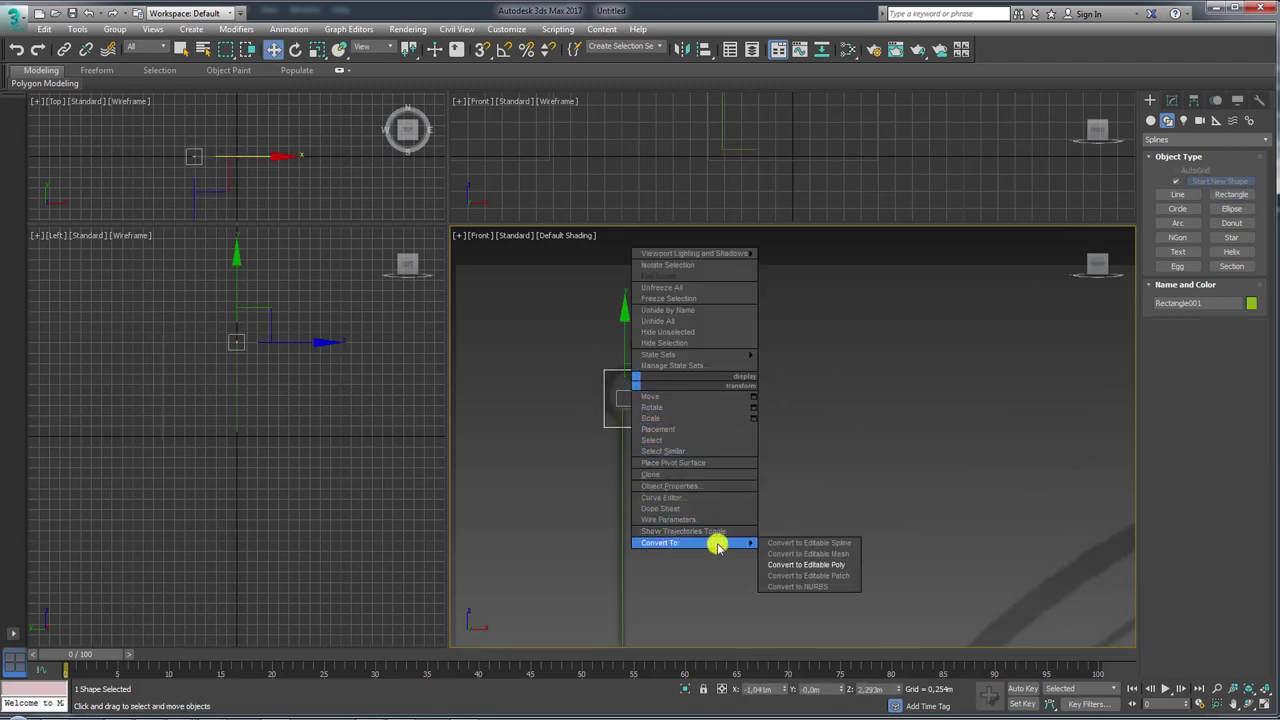
click(826, 542)
- Select all four rectangle vertices and fillet them into rounded corners
click(1190, 330)
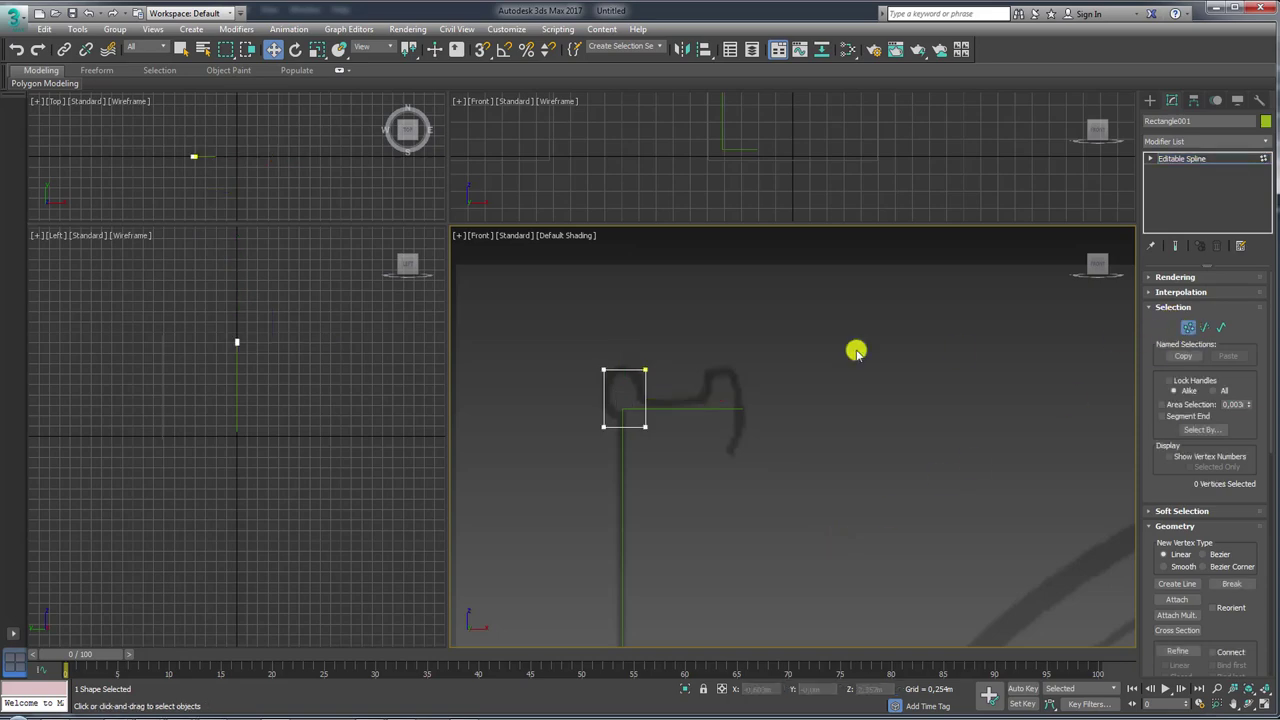
drag(616, 424, 565, 452)
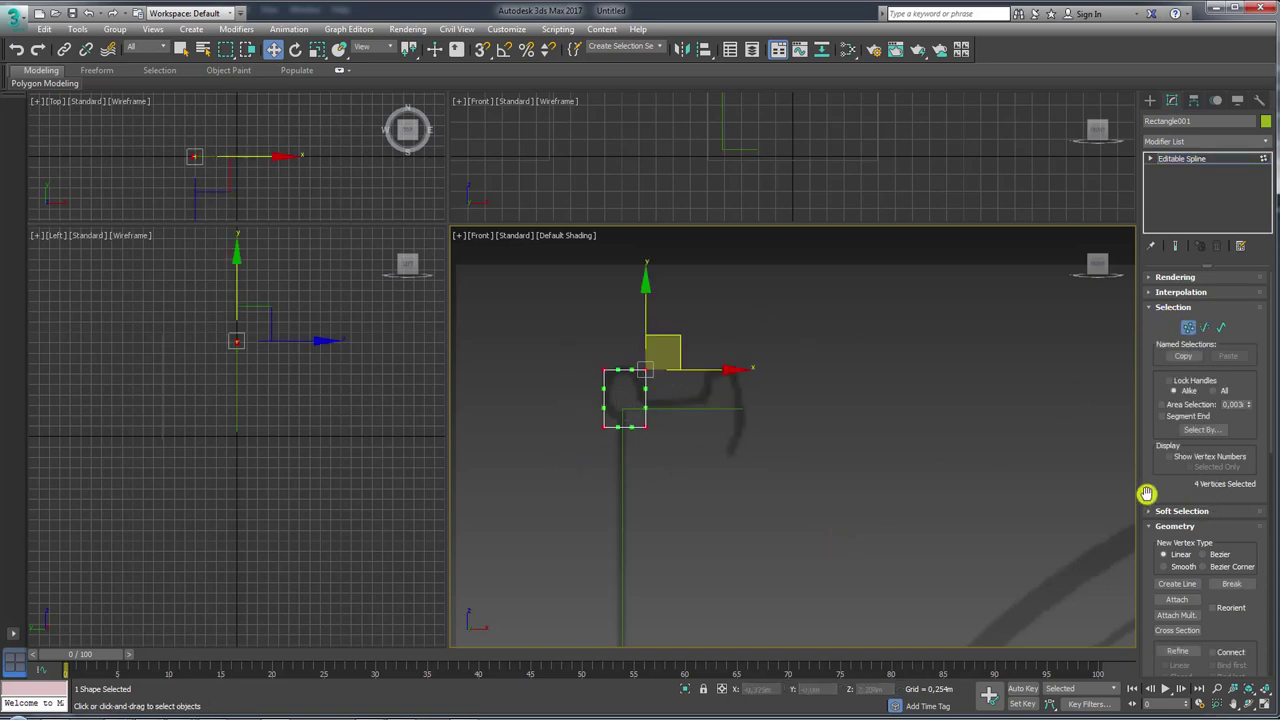
drag(1147, 493, 1173, 75)
click(1180, 412)
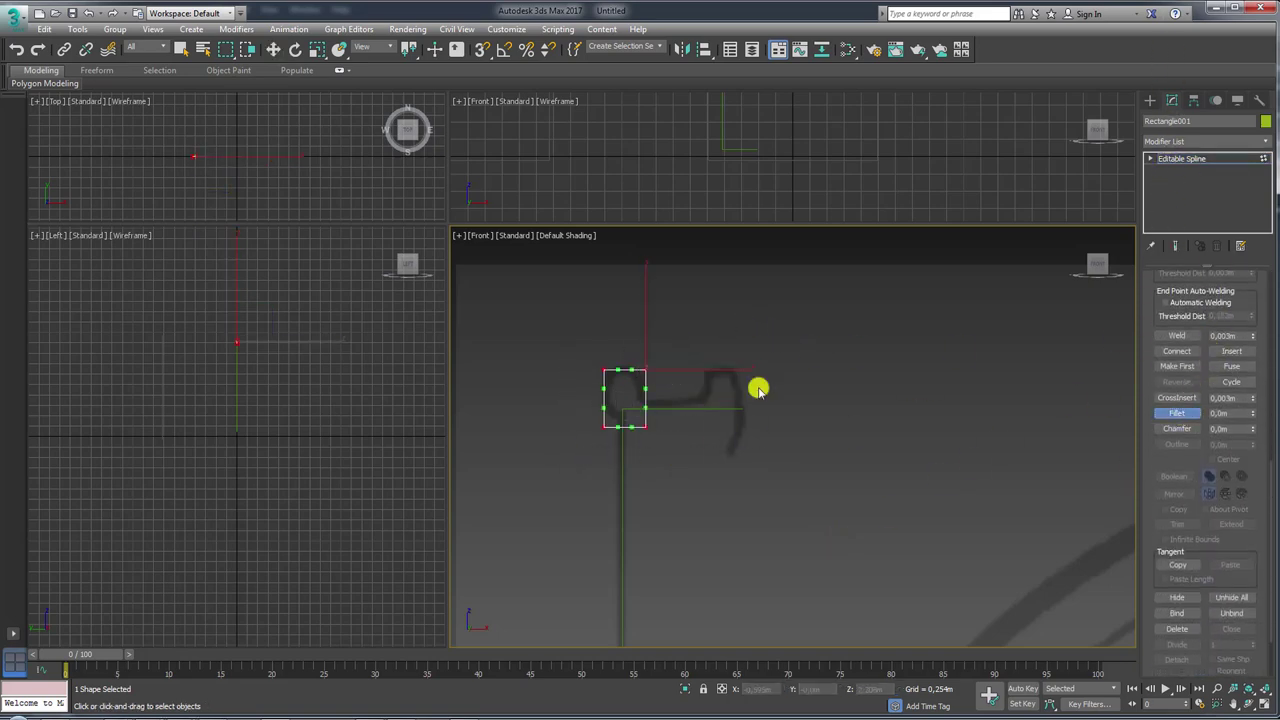
scroll(636, 343, up, 3)
drag(638, 346, 651, 309)
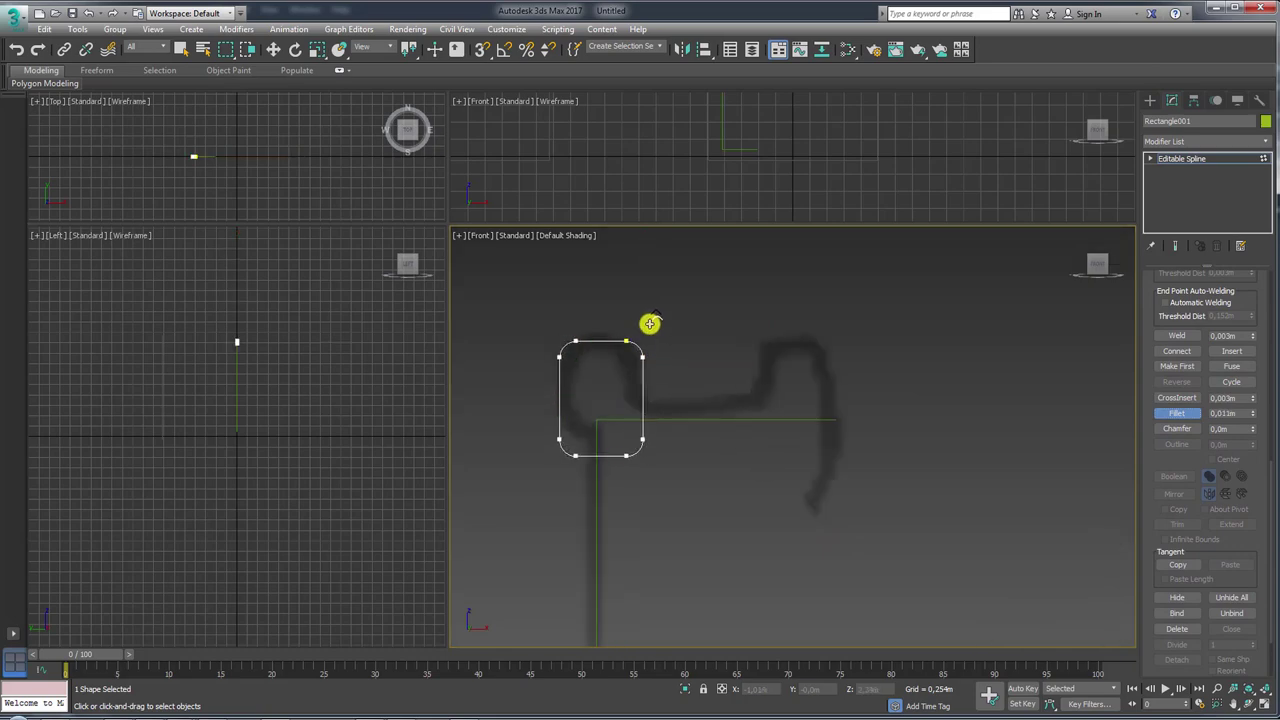
- Copy the rounded loop spline over the sketch's right-hand loop
key(w)
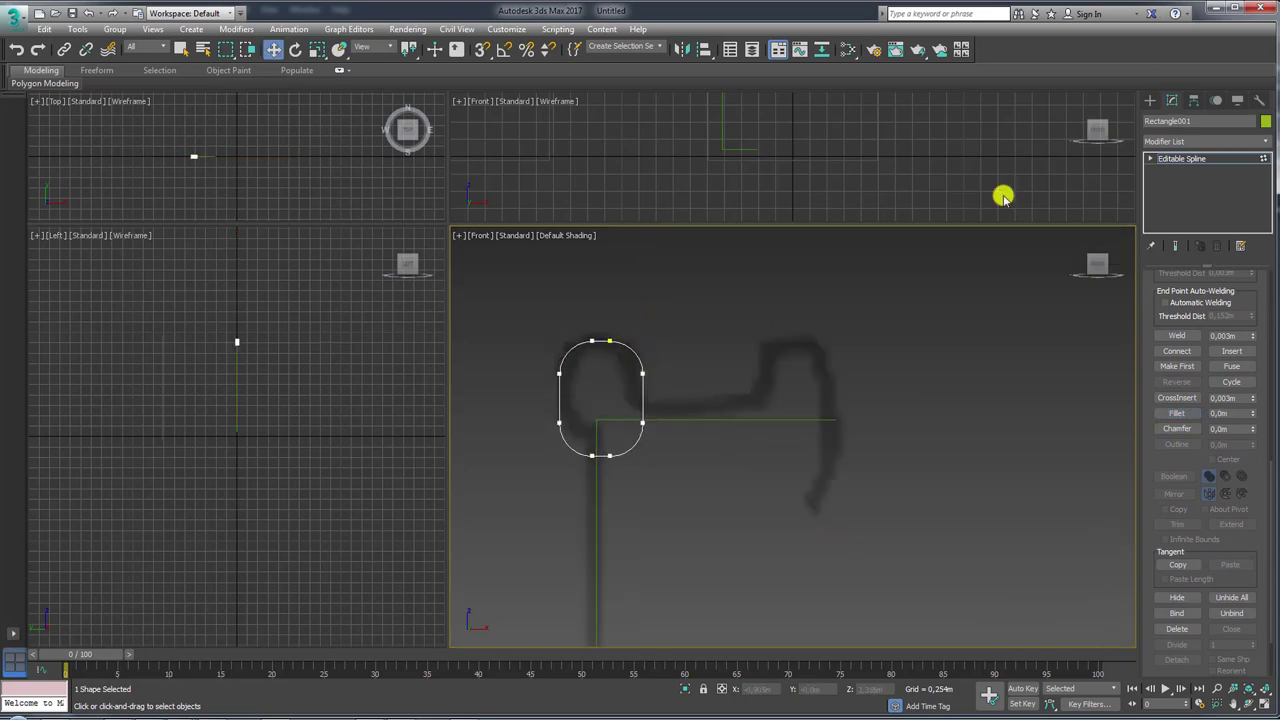
click(1151, 158)
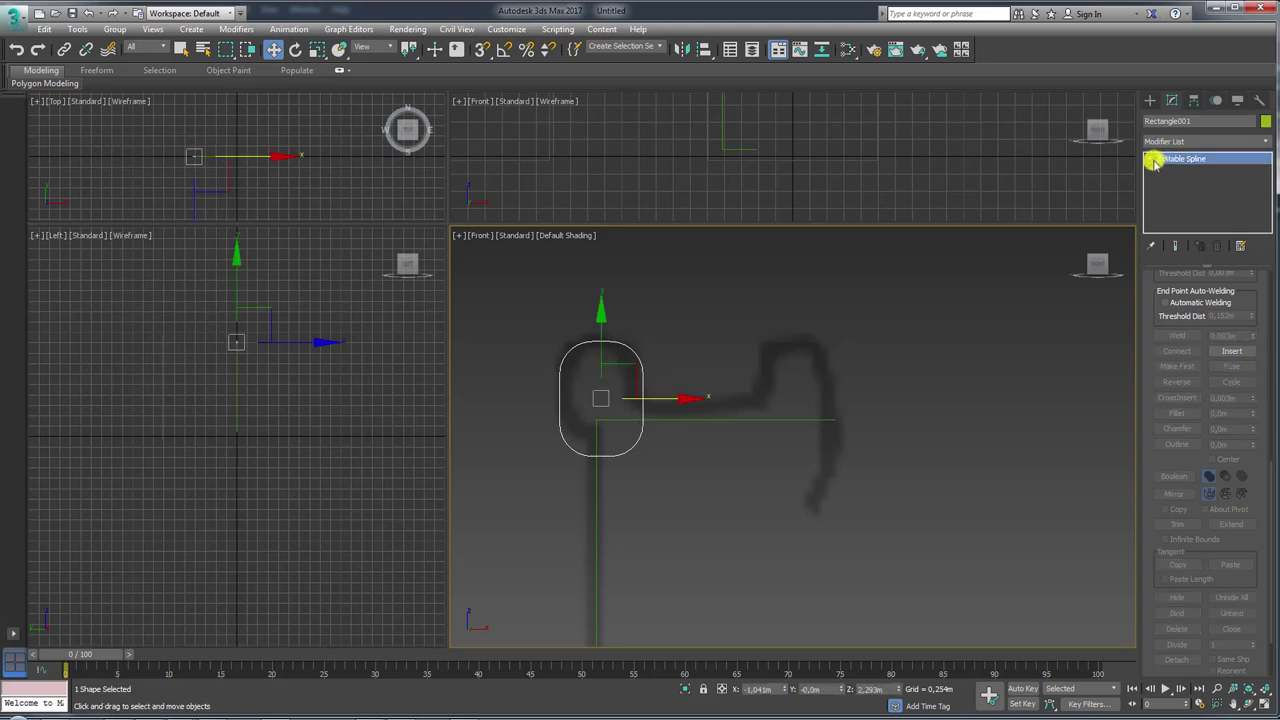
click(1185, 193)
click(646, 394)
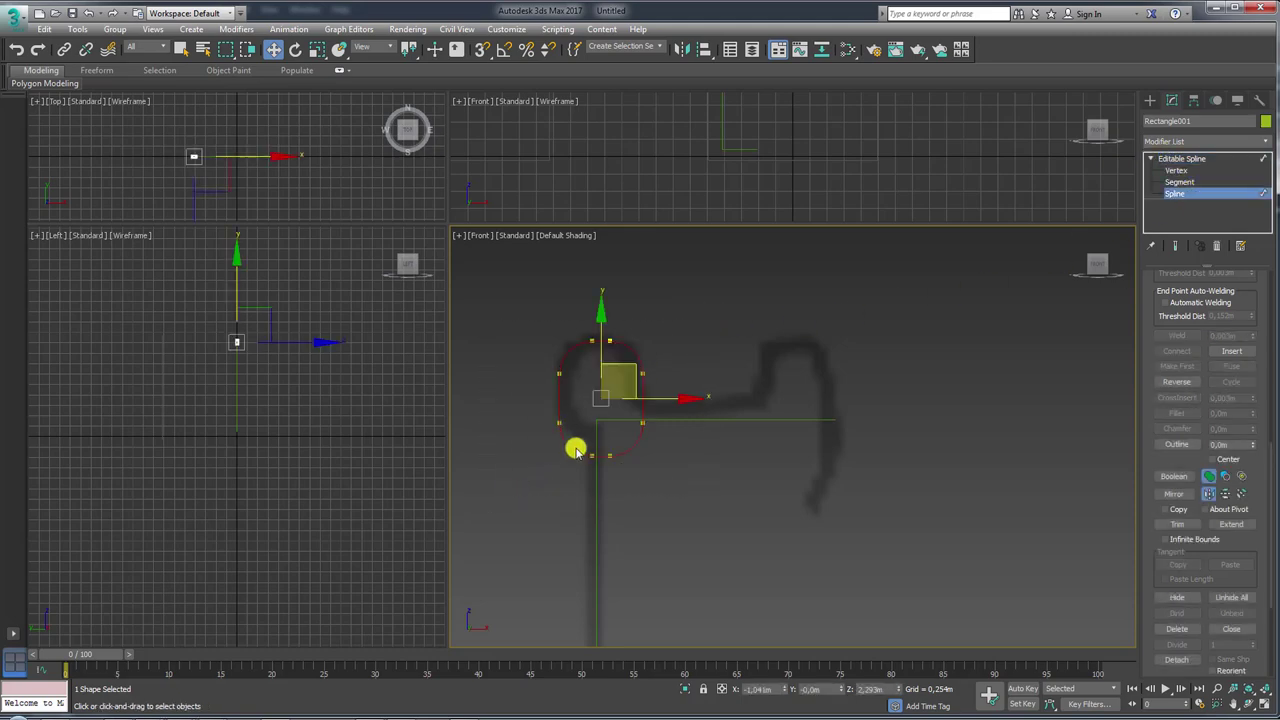
middle_drag(674, 409, 603, 417)
shift+drag(626, 411, 807, 388)
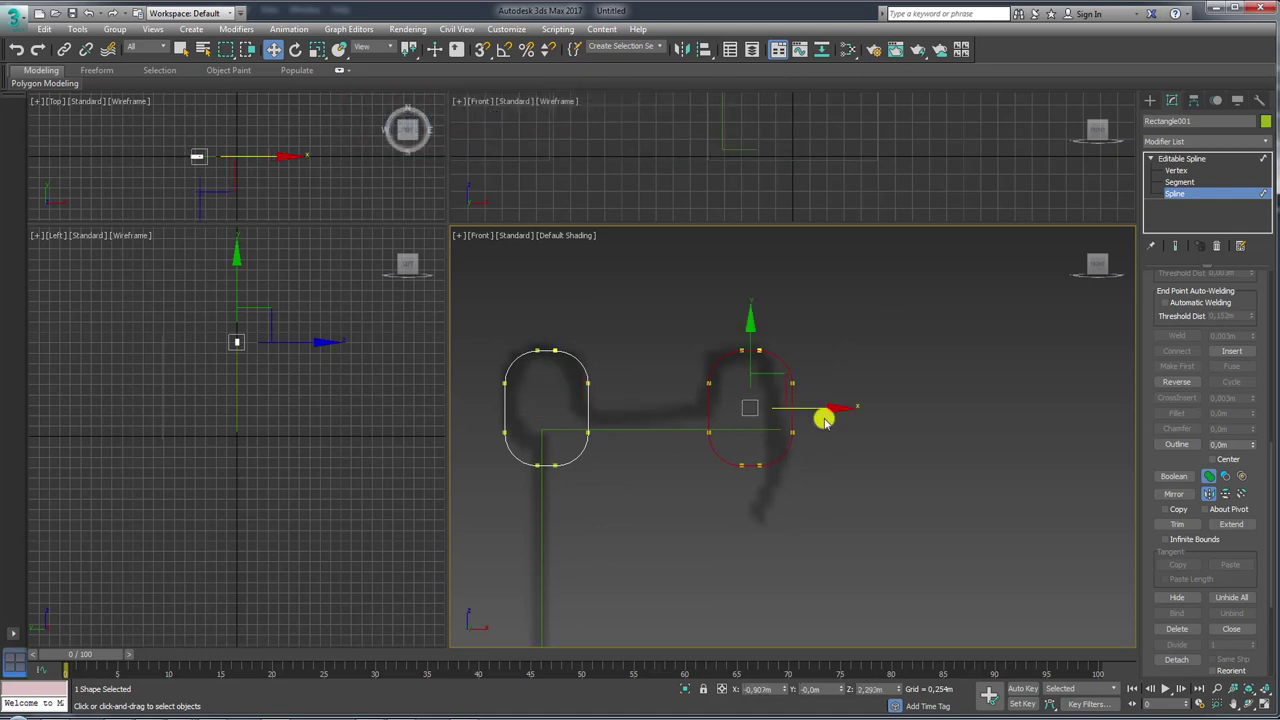
- Move the spline's end point down to the can's base and zoom out to check
scroll(737, 395, down, 2)
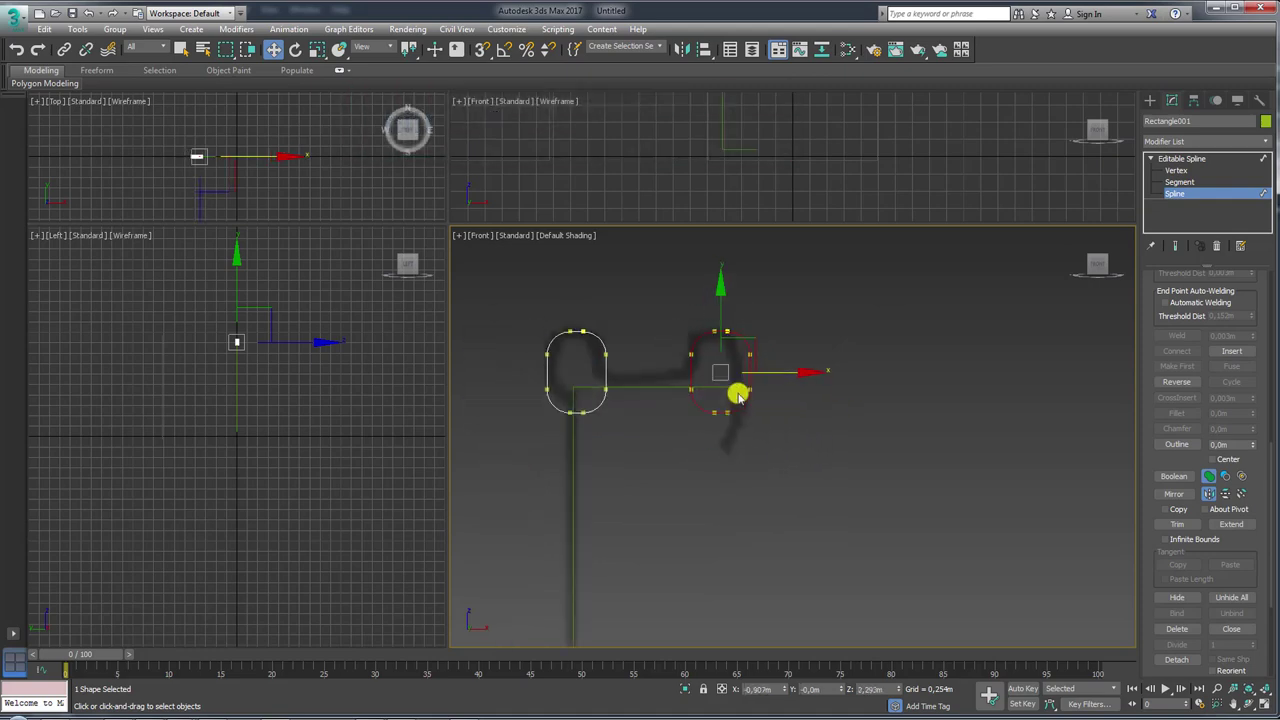
click(1211, 160)
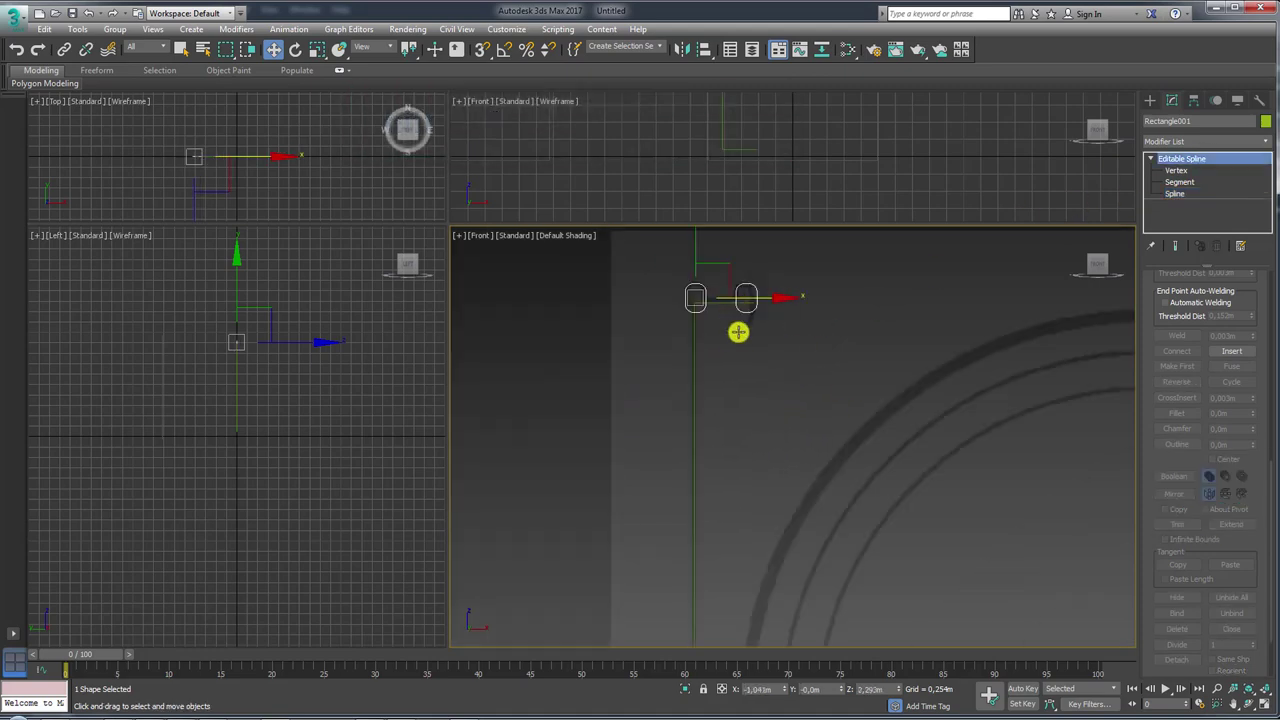
click(1178, 193)
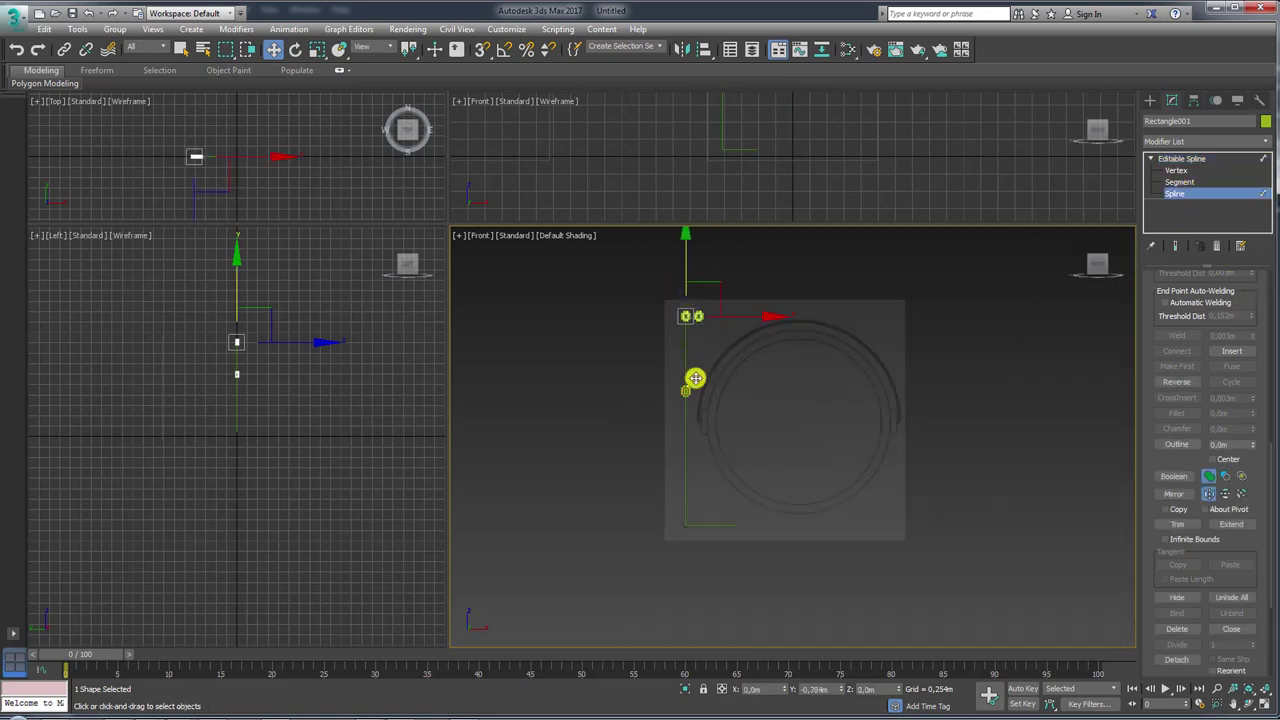
mouse_move(695, 378)
mouse_down()
mouse_move(699, 483)
mouse_move(658, 366)
mouse_up()
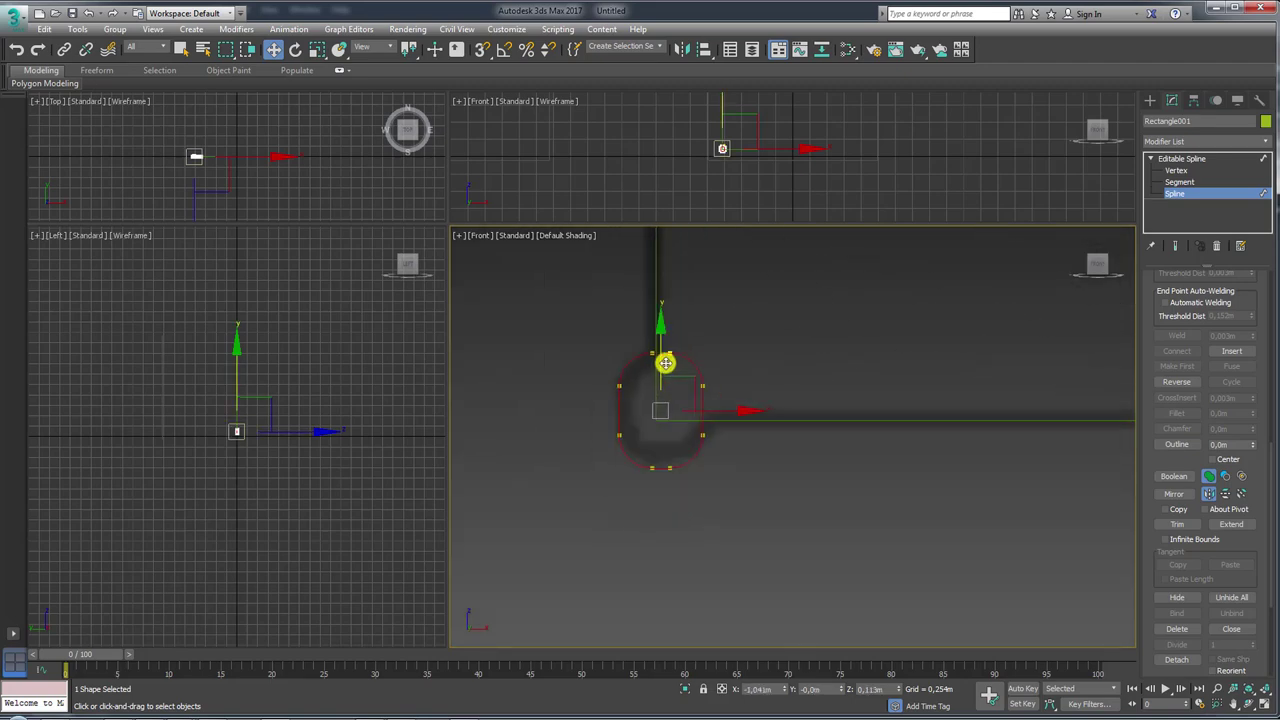
scroll(711, 300, down, 5)
scroll(711, 440, down, 2)
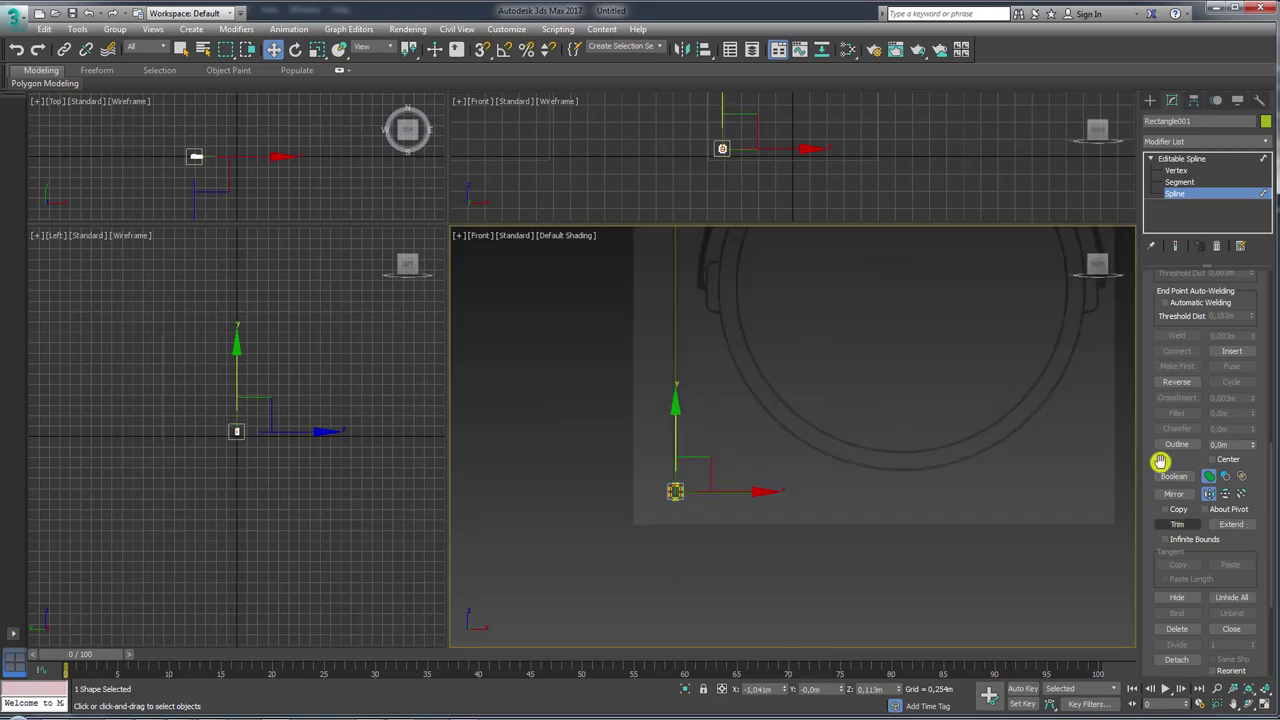
drag(1147, 345, 1154, 569)
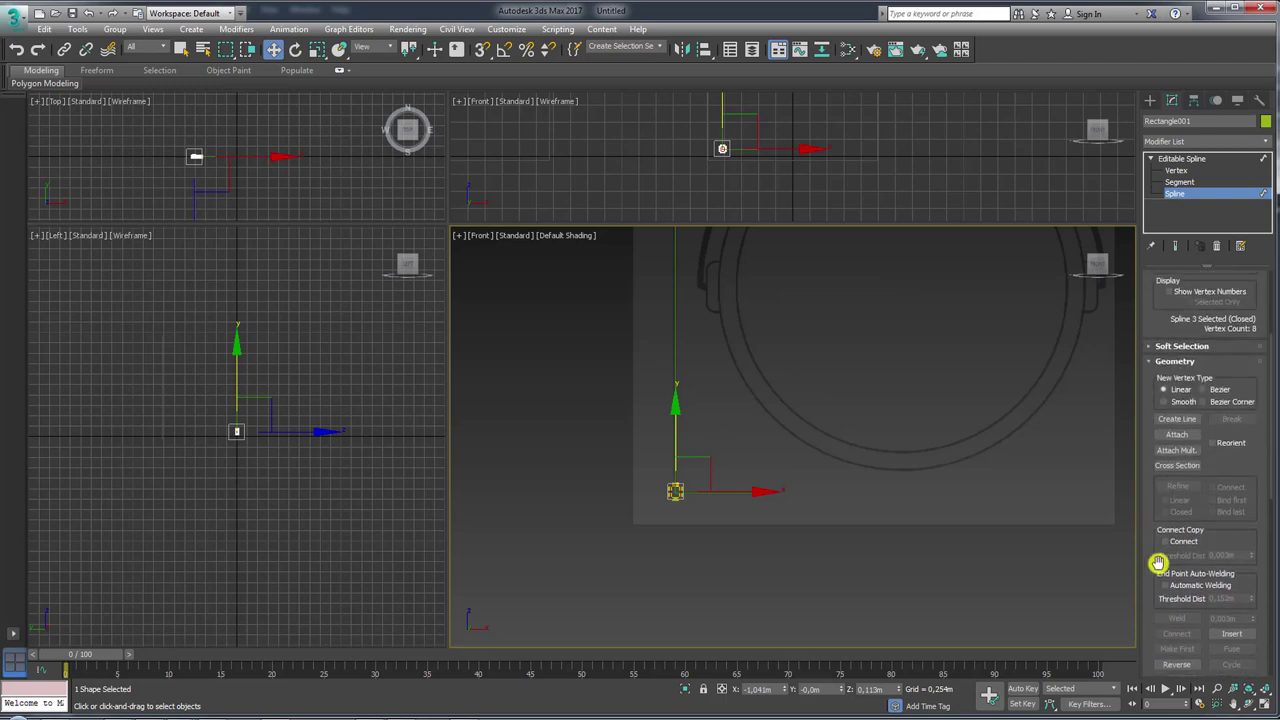
- Enable Attach and zoom the Front viewport onto the small oval at the spline's upper corner
click(1177, 434)
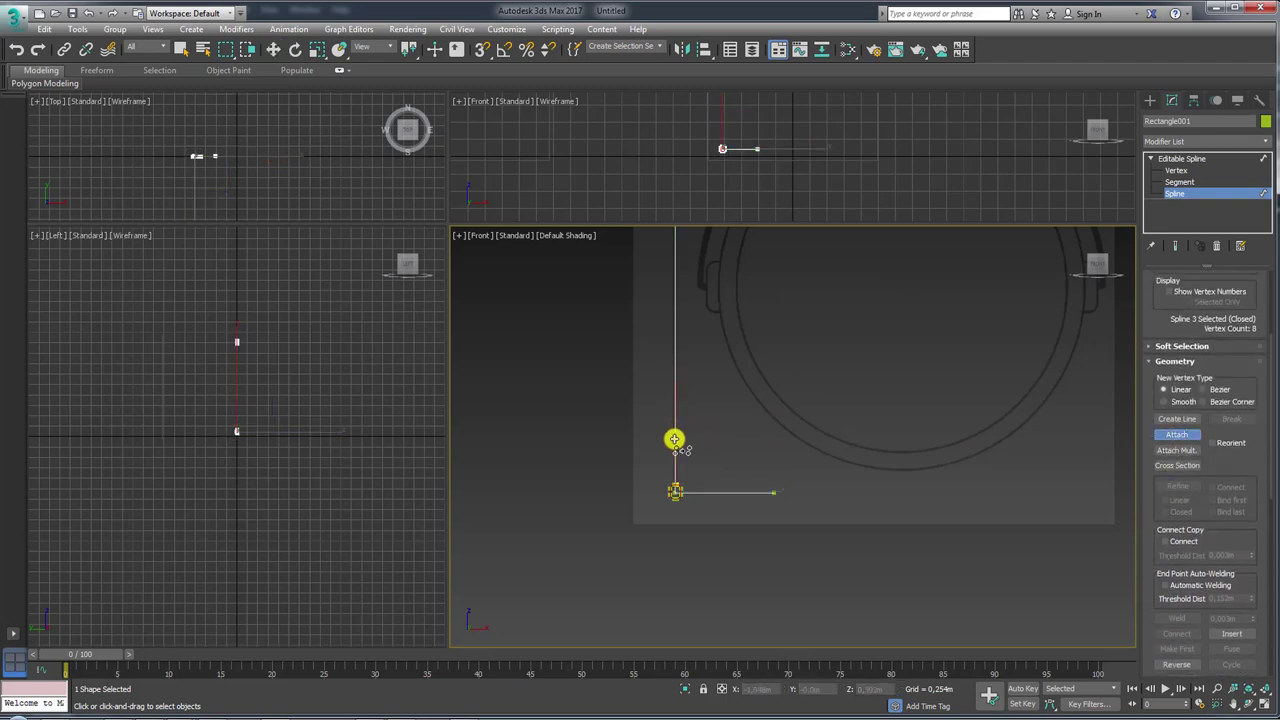
scroll(674, 440, up, 1)
scroll(677, 423, up, 3)
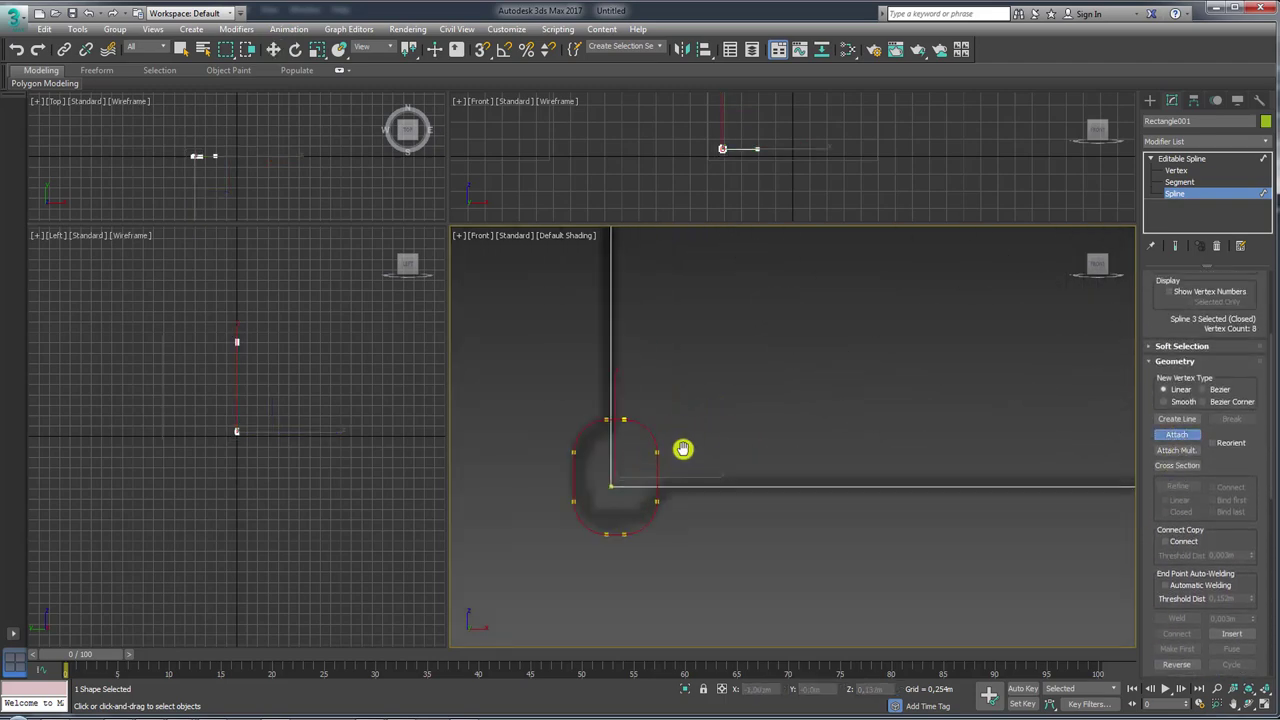
middle_drag(683, 449, 724, 380)
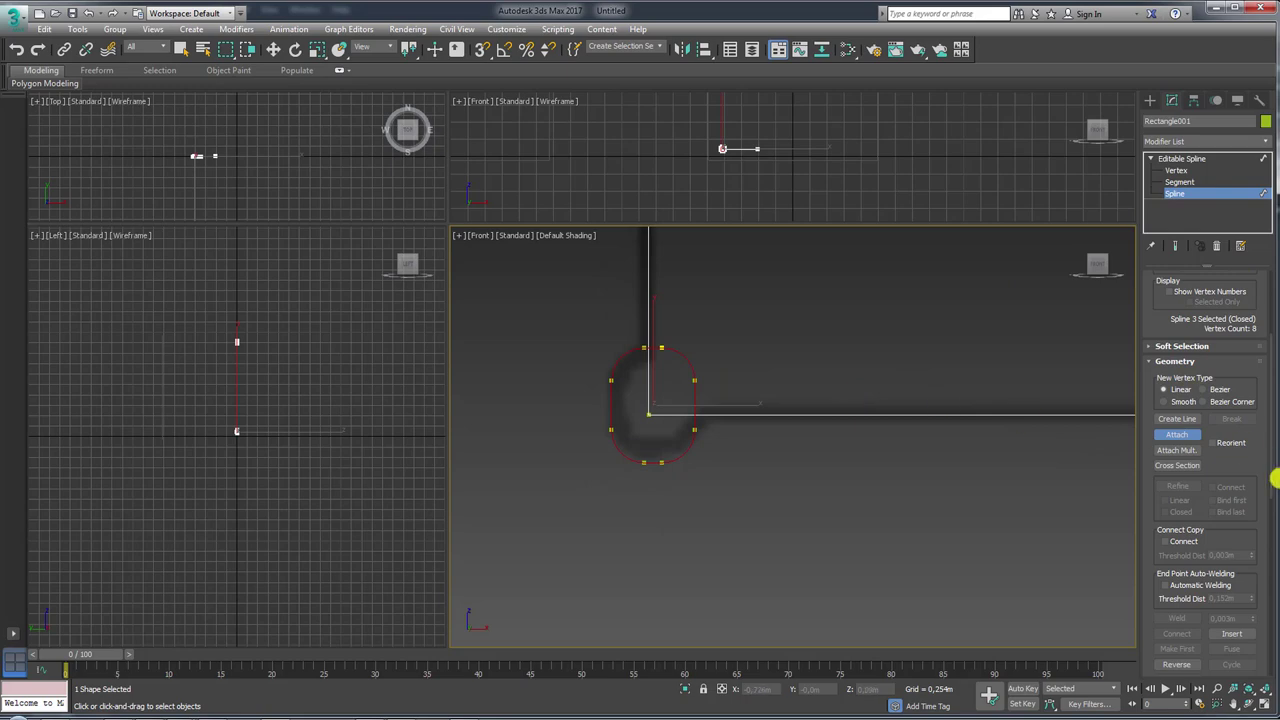
mouse_move(1245, 470)
mouse_down()
mouse_move(1240, 283)
mouse_move(1194, 237)
mouse_up()
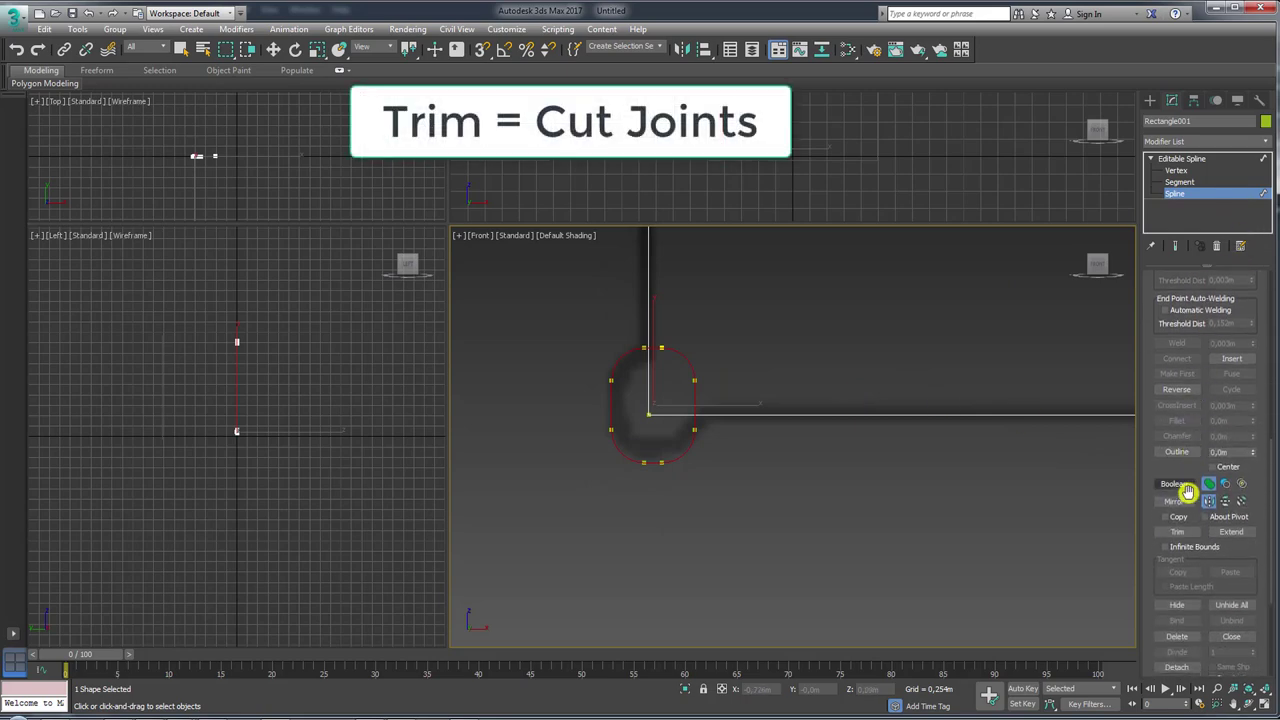
- With Trim on, cut away the oval's upper-right and left arcs at the corner
click(1180, 531)
click(677, 352)
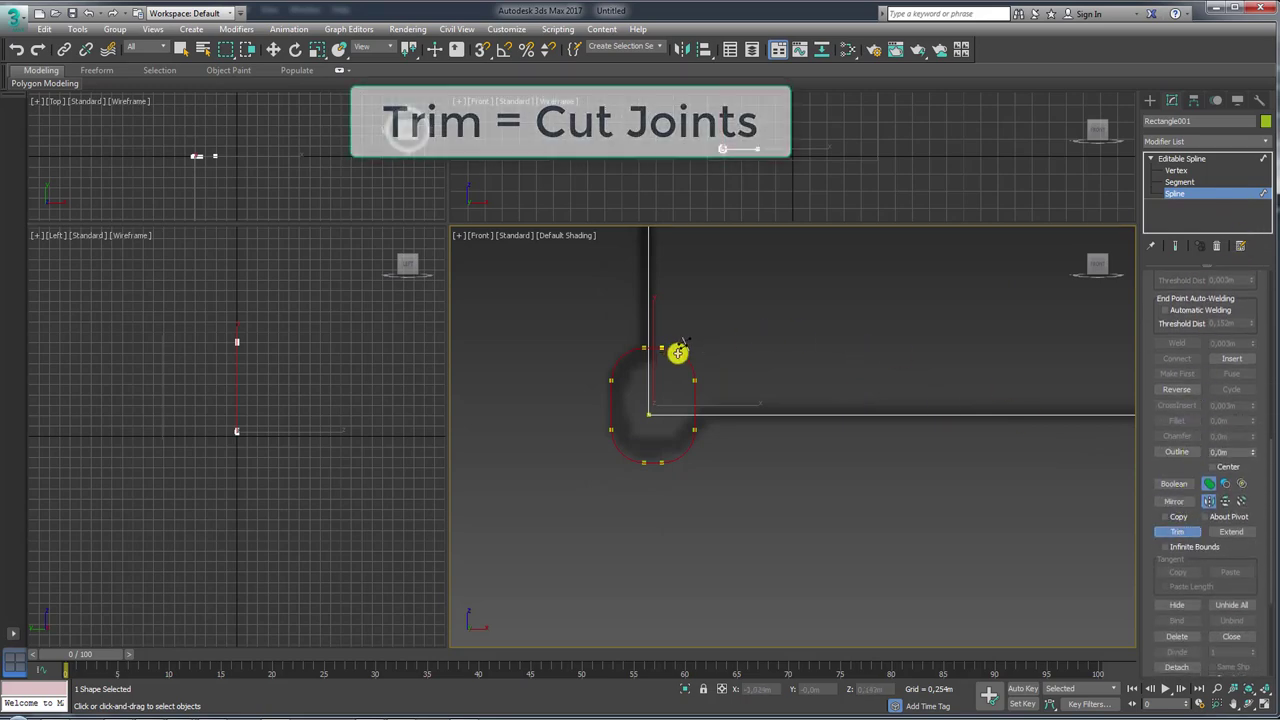
click(651, 384)
mouse_move(686, 294)
middle_down()
mouse_move(686, 426)
mouse_move(706, 263)
middle_up()
scroll(686, 426, down, 2)
scroll(715, 350, up, 2)
scroll(684, 427, up, 3)
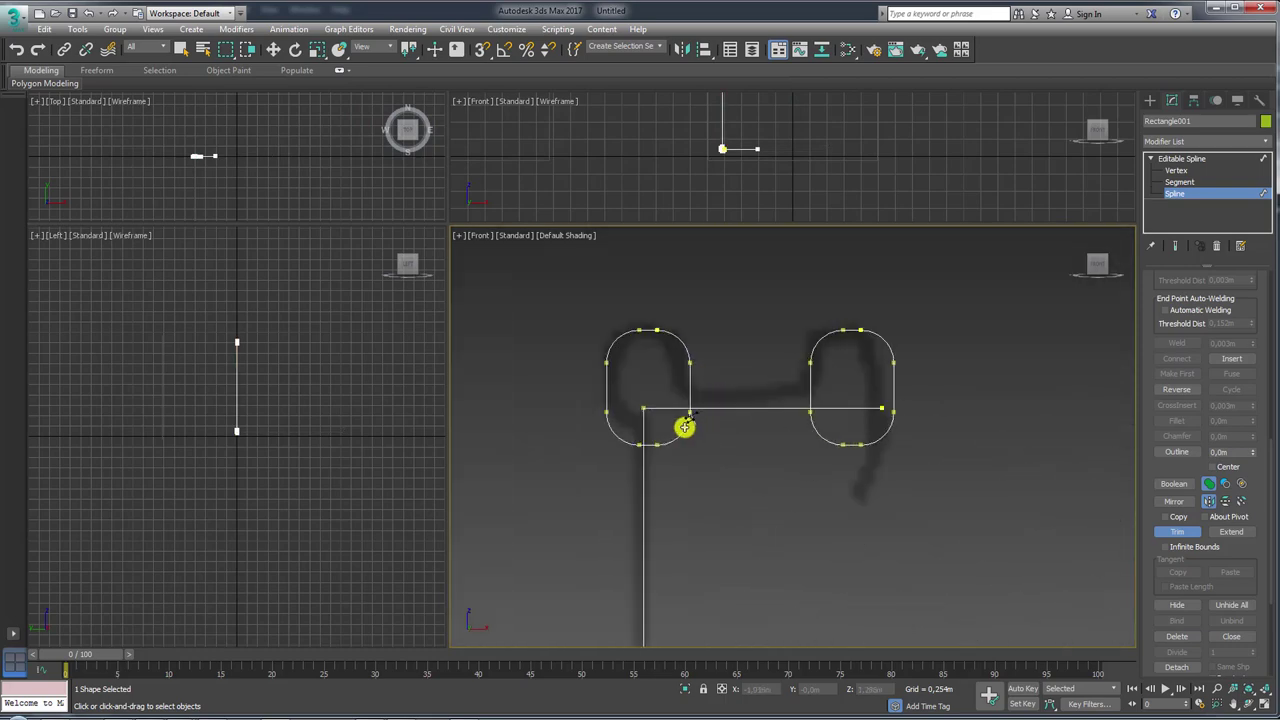
- Trim the horizontal line pieces inside and beyond the right loop, undoing the accidental loop trim
click(662, 411)
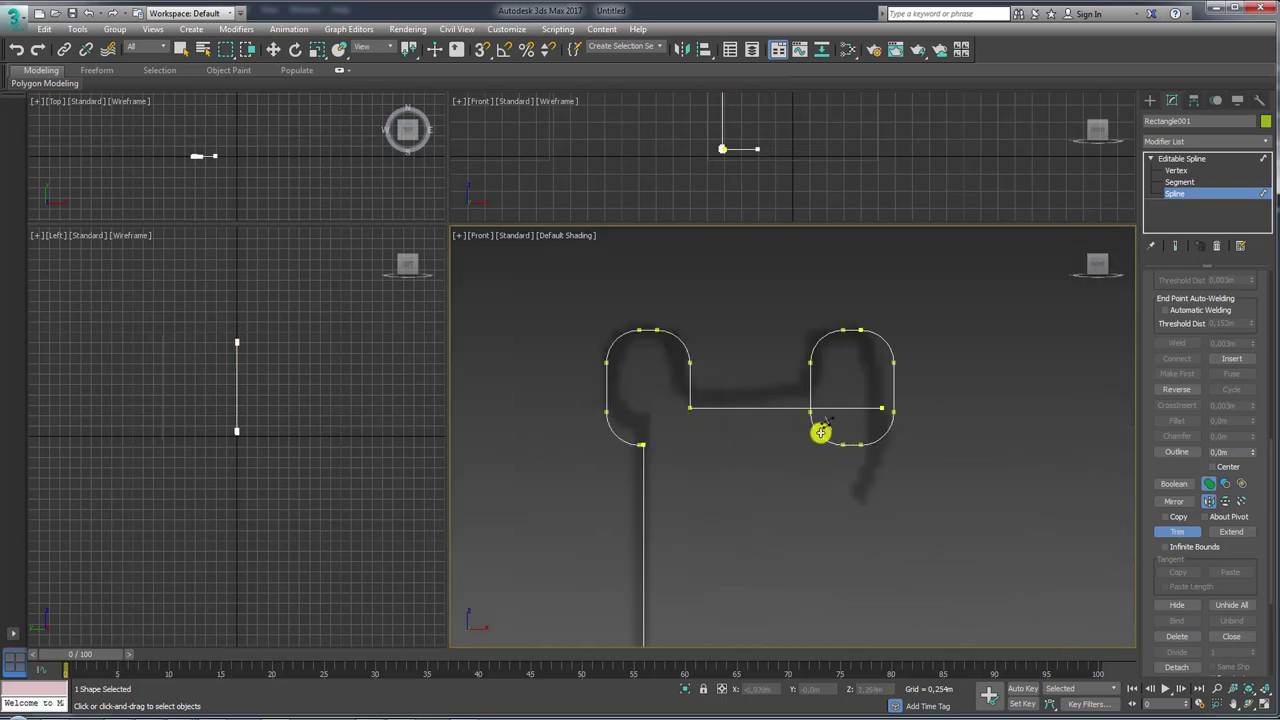
click(820, 432)
key(ctrl+z)
scroll(875, 418, up, 1)
scroll(830, 432, up, 2)
scroll(778, 427, up, 2)
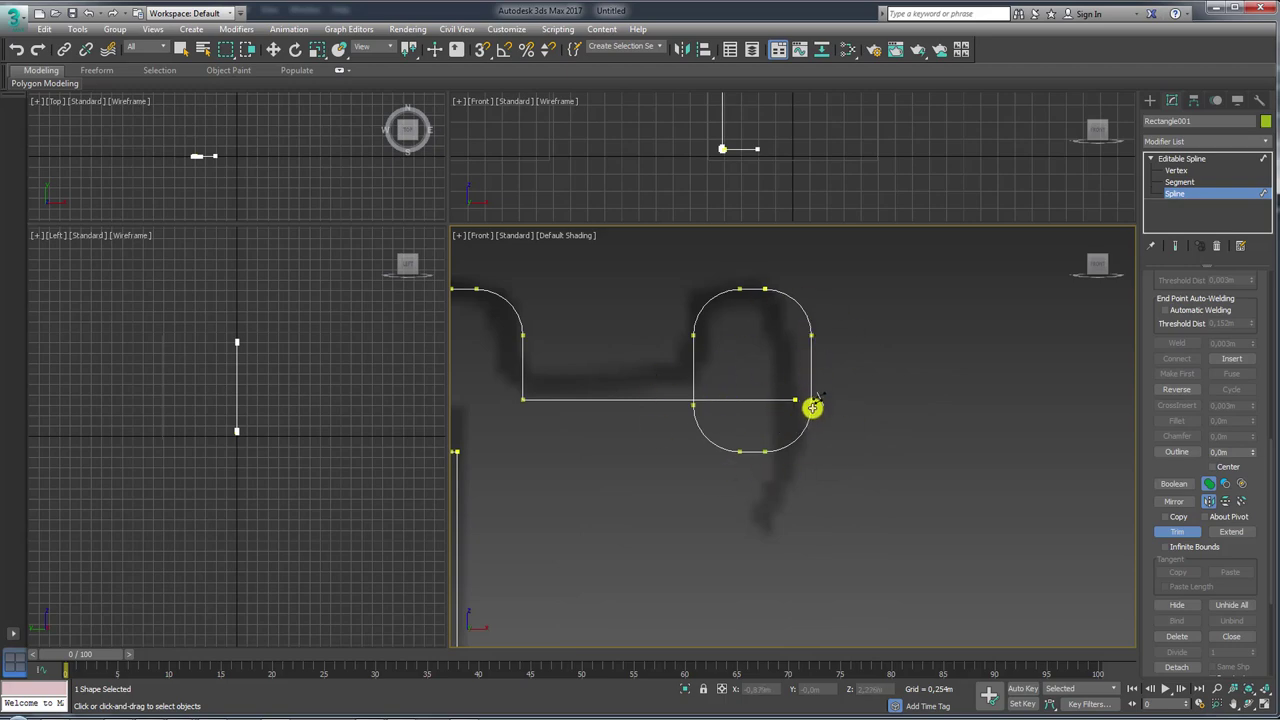
click(746, 402)
- At Segment level, delete the right loop's bottom arc
click(1180, 182)
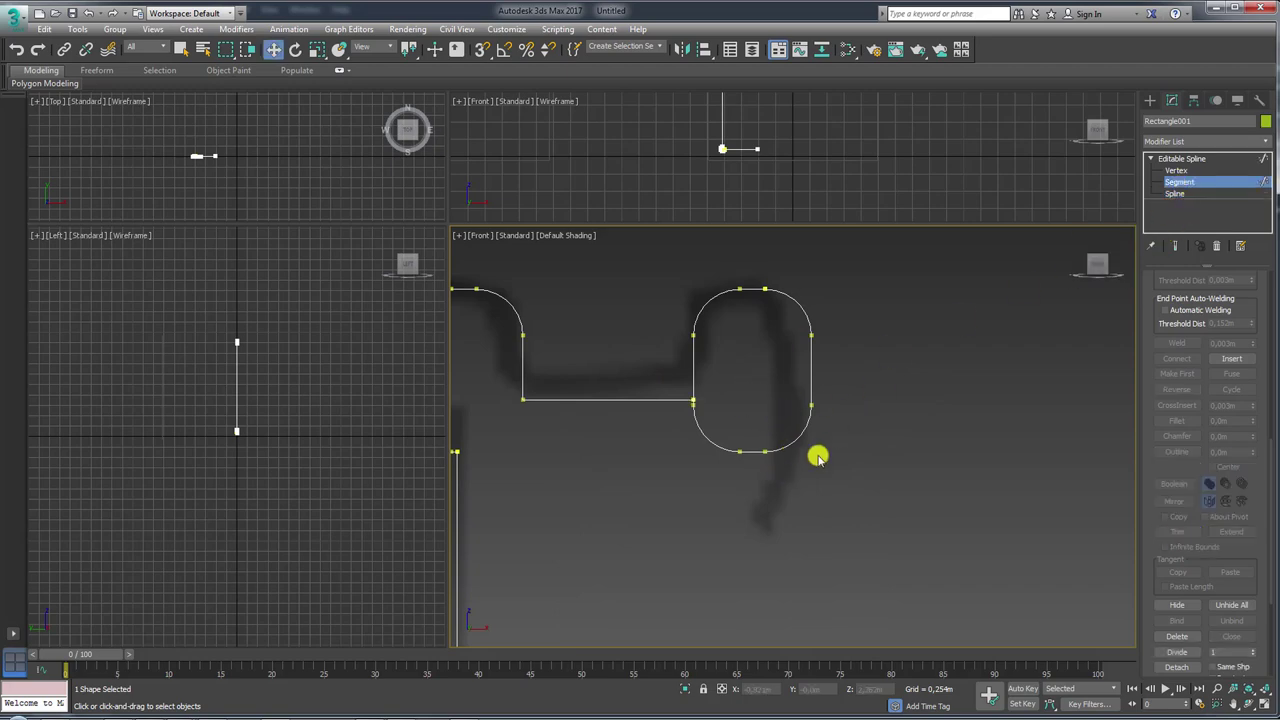
drag(718, 430, 663, 375)
key(z)
key(Delete)
key(z)
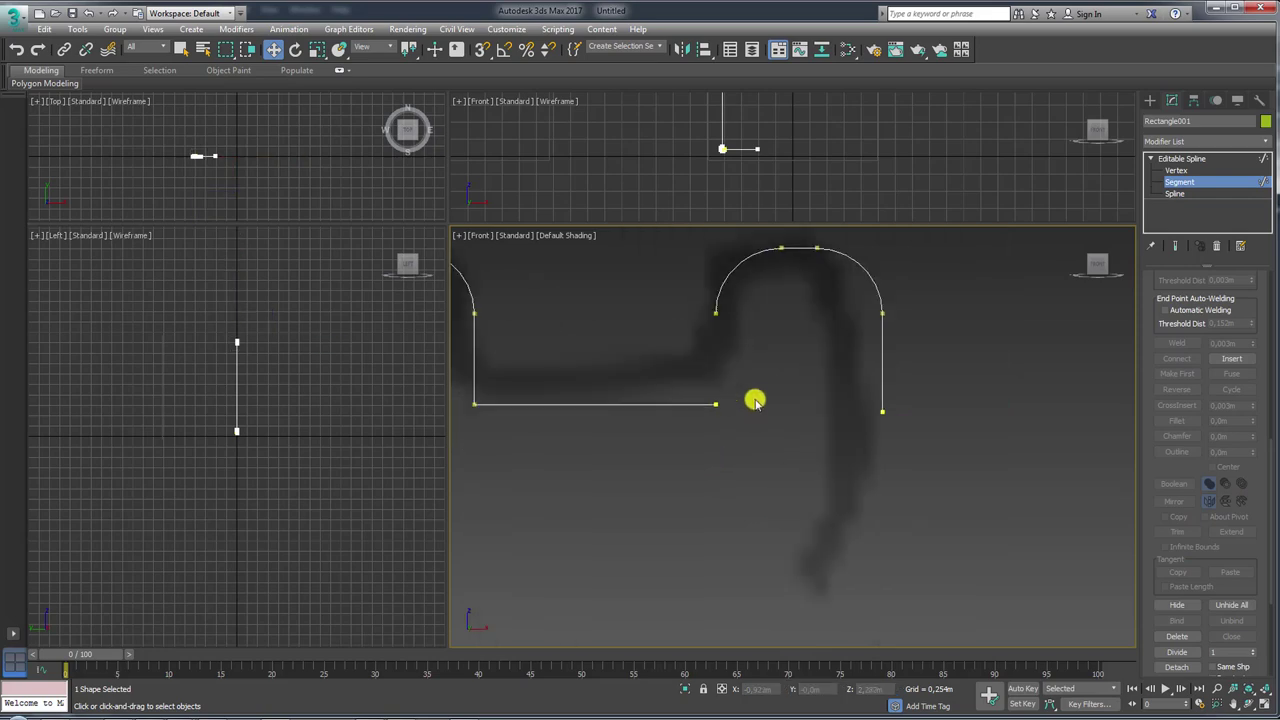
drag(755, 400, 723, 426)
- At Vertex level, select all the spline's vertices and weld the overlapping ones
key(1)
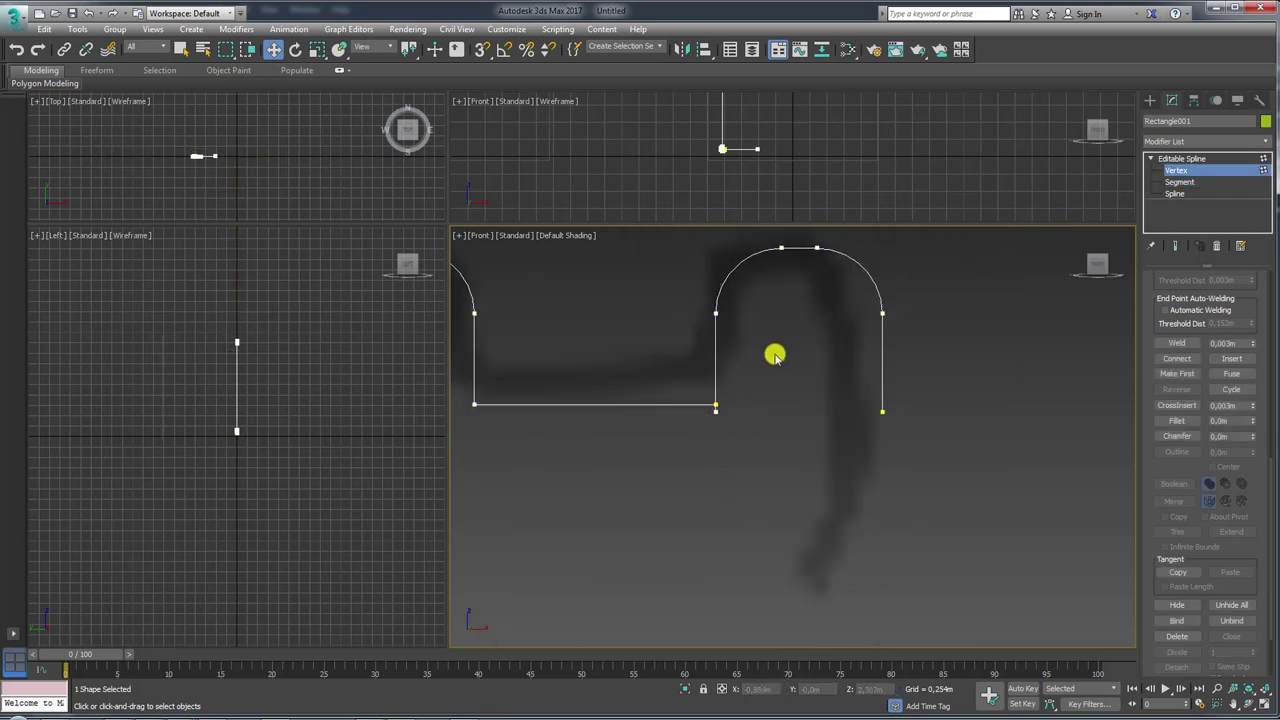
click(714, 408)
scroll(714, 400, up, 2)
scroll(714, 390, up, 3)
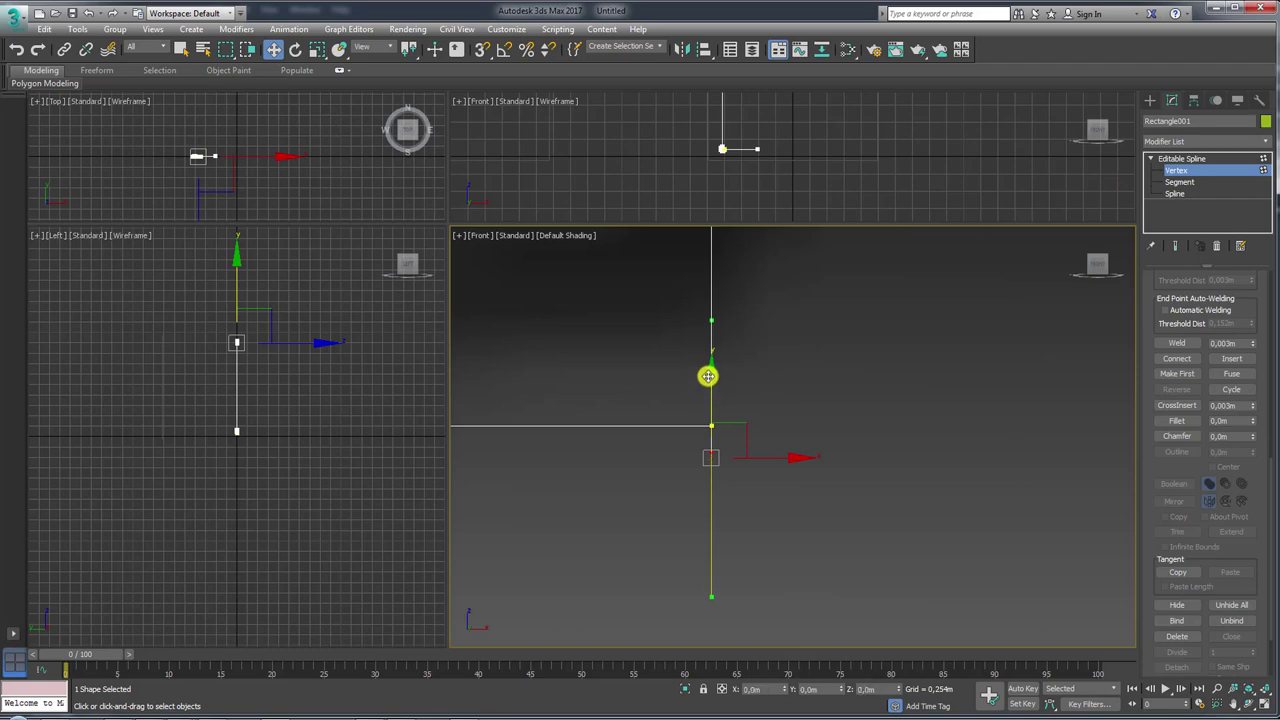
scroll(716, 365, down, 3)
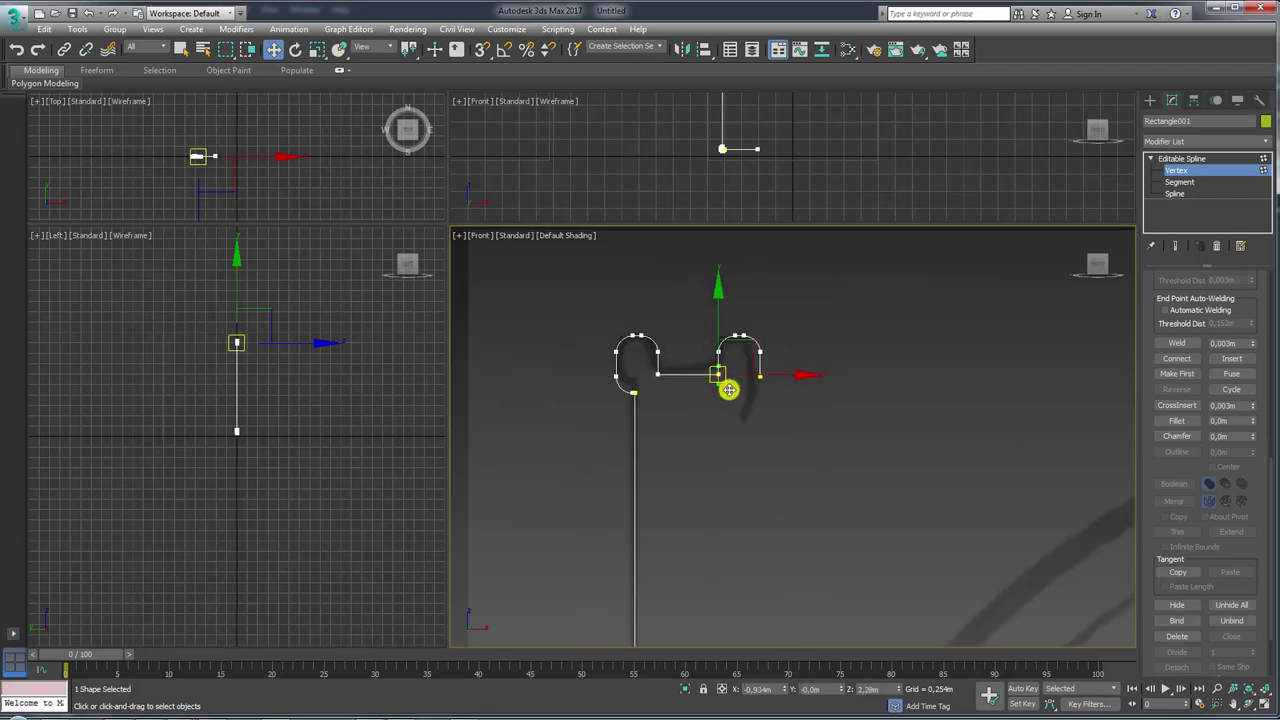
scroll(728, 420, down, 2)
middle_drag(734, 451, 695, 322)
scroll(695, 322, down, 2)
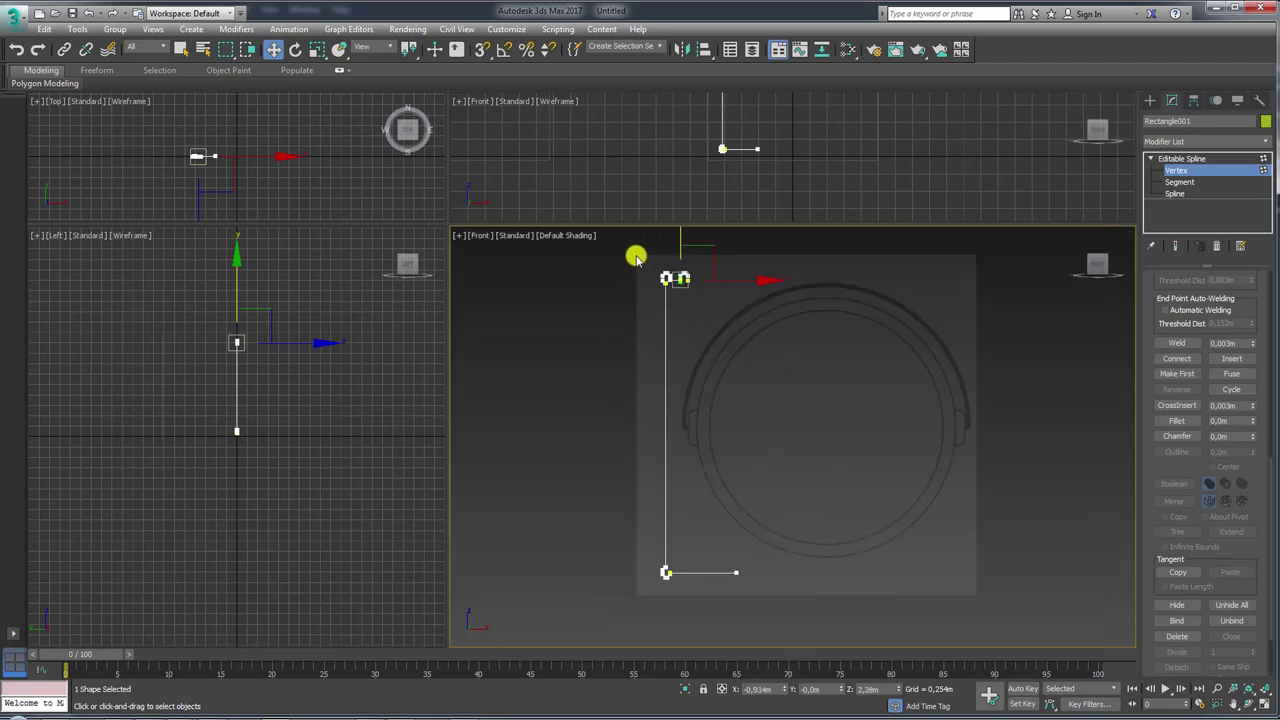
drag(634, 255, 839, 618)
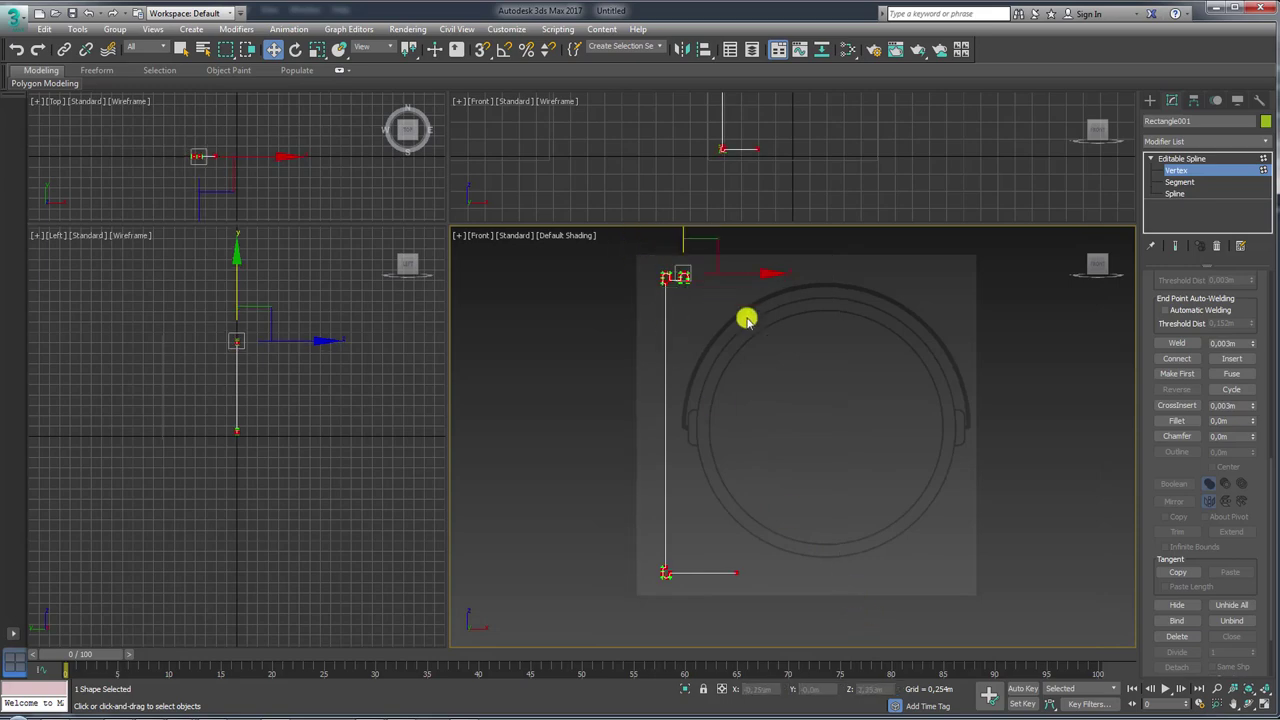
click(1175, 343)
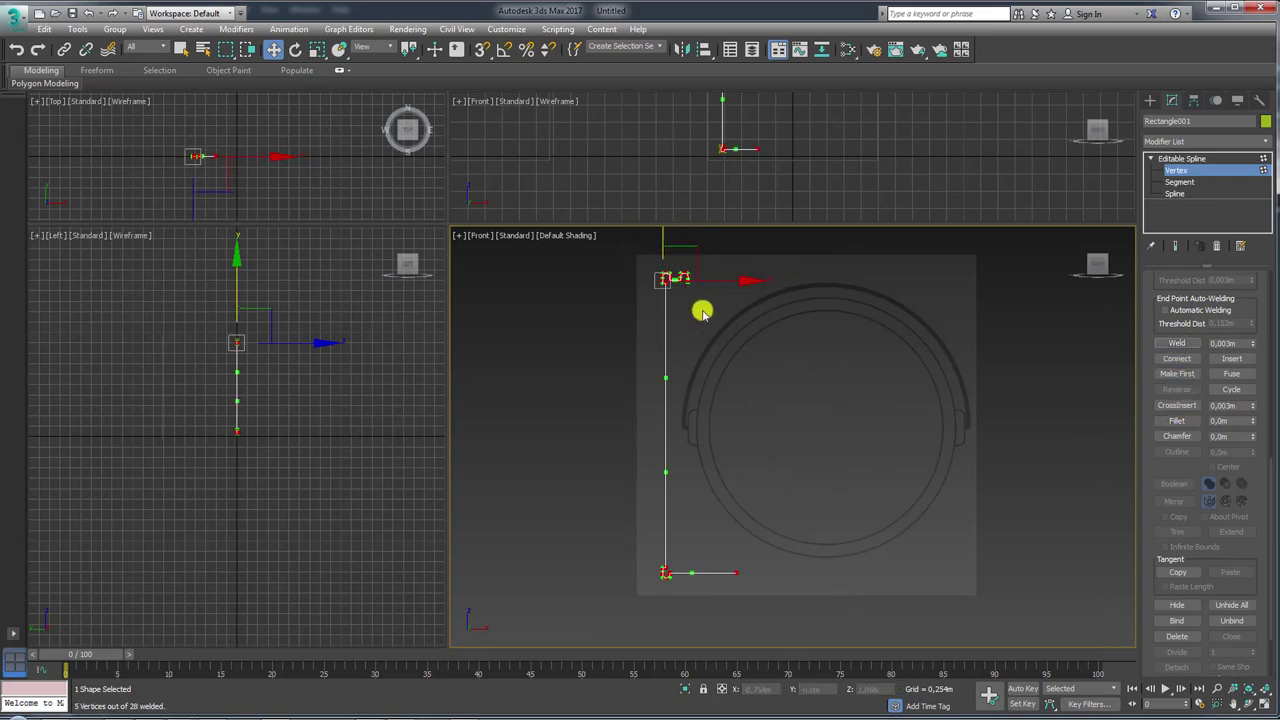
- Weld the doubled vertices at the curve's end into a single vertex
scroll(691, 414, up, 2)
scroll(666, 351, up, 3)
scroll(625, 305, up, 2)
scroll(640, 400, up, 2)
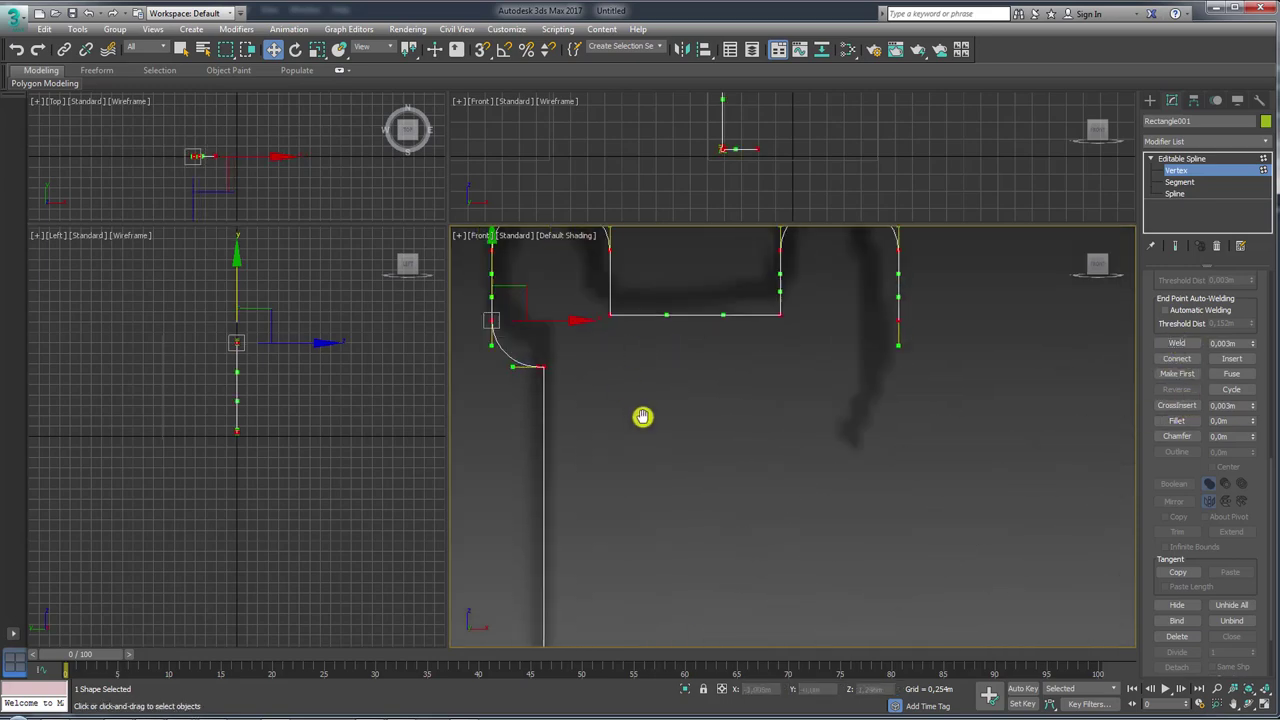
scroll(600, 430, up, 3)
middle_drag(589, 434, 727, 517)
click(657, 457)
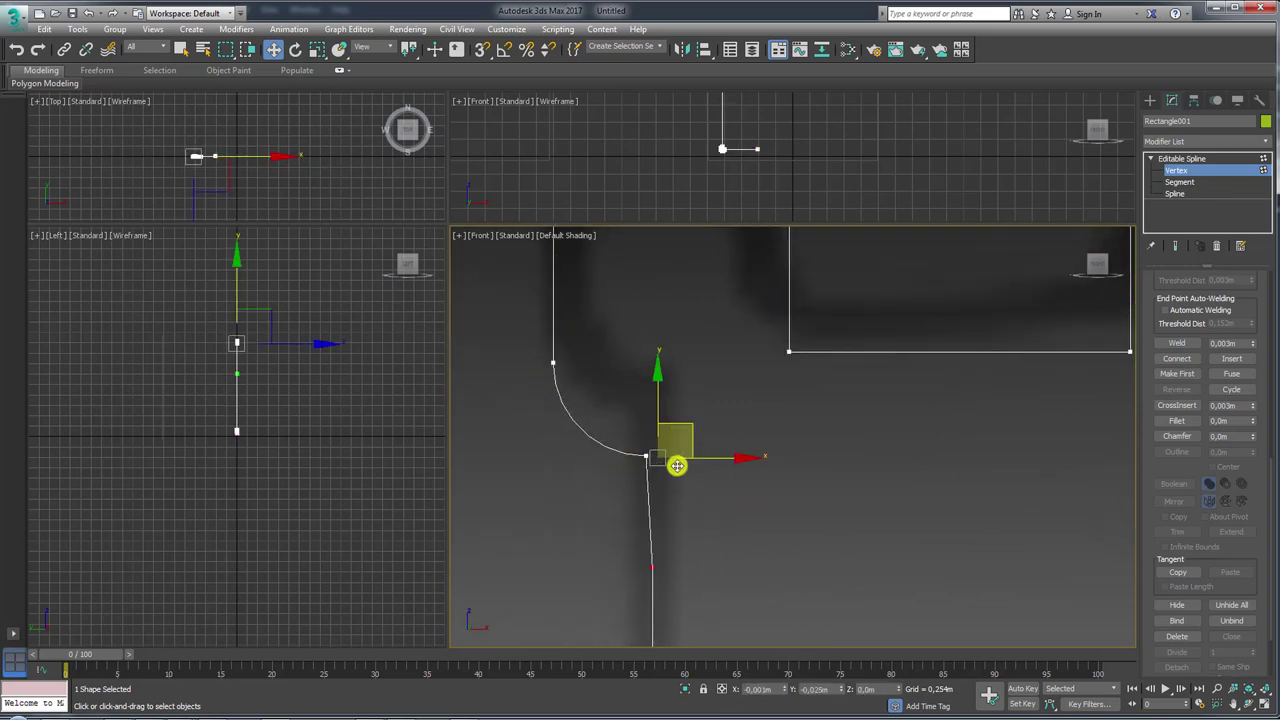
click(704, 474)
scroll(689, 462, down, 3)
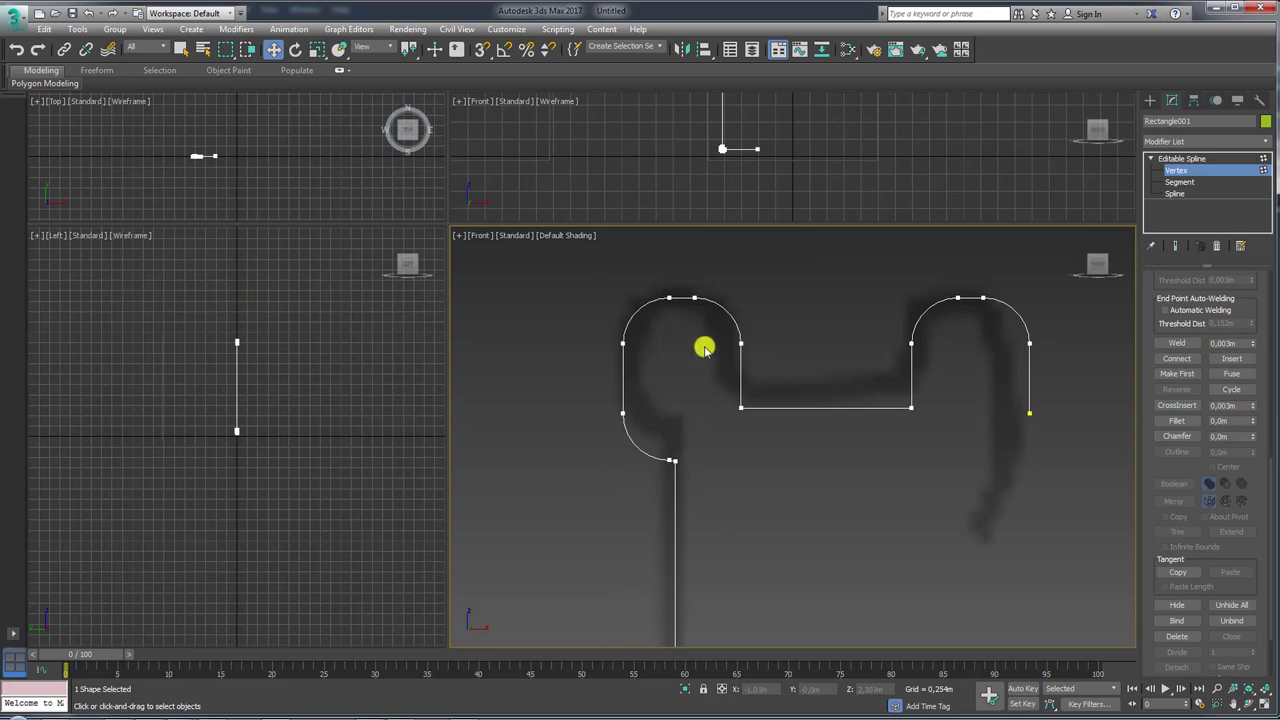
middle_drag(704, 348, 688, 372)
scroll(656, 481, up, 3)
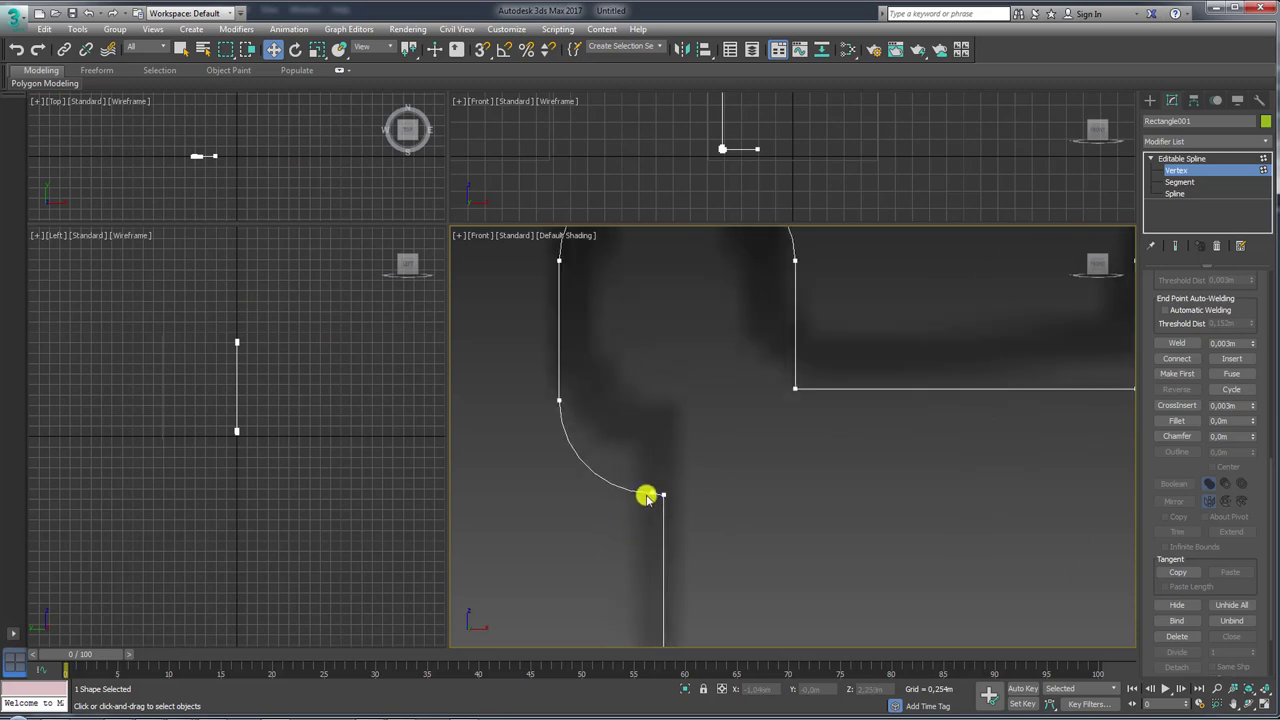
scroll(645, 491, down, 3)
drag(648, 500, 654, 497)
click(685, 473)
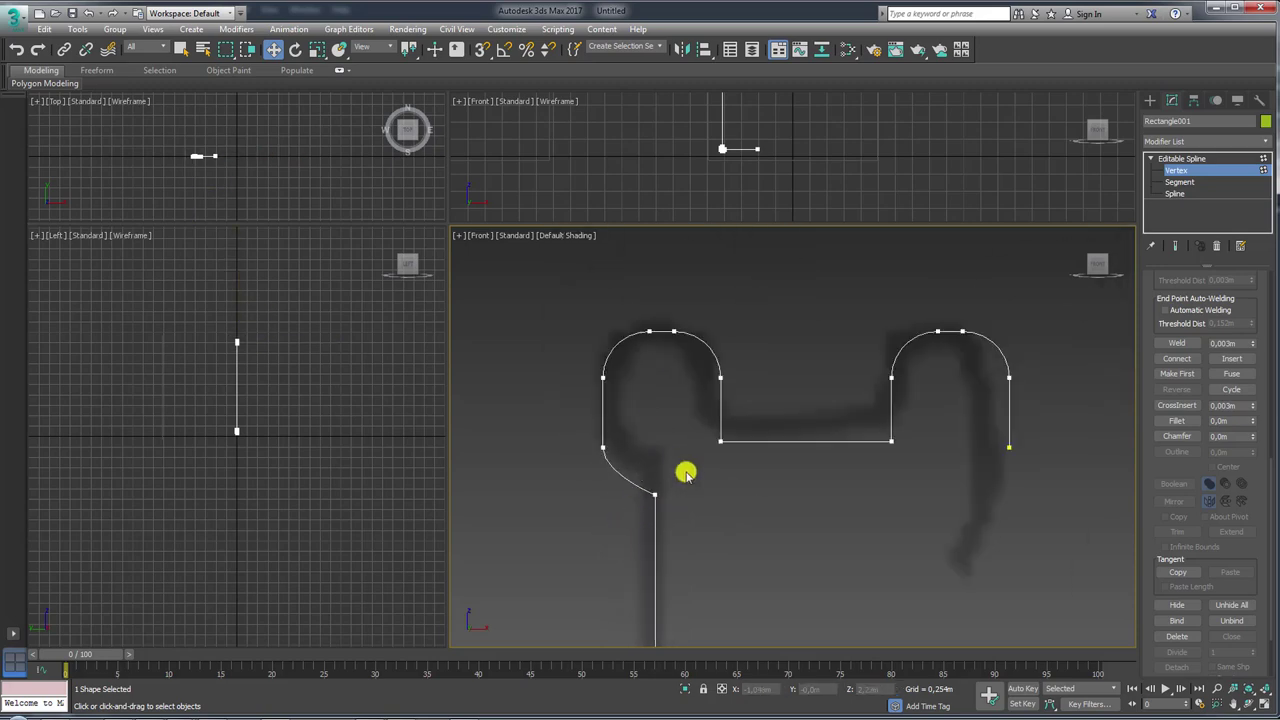
click(603, 448)
- Delete the left arch's top vertex, then scale and move its corner vertex to make the arch taller
key(e)
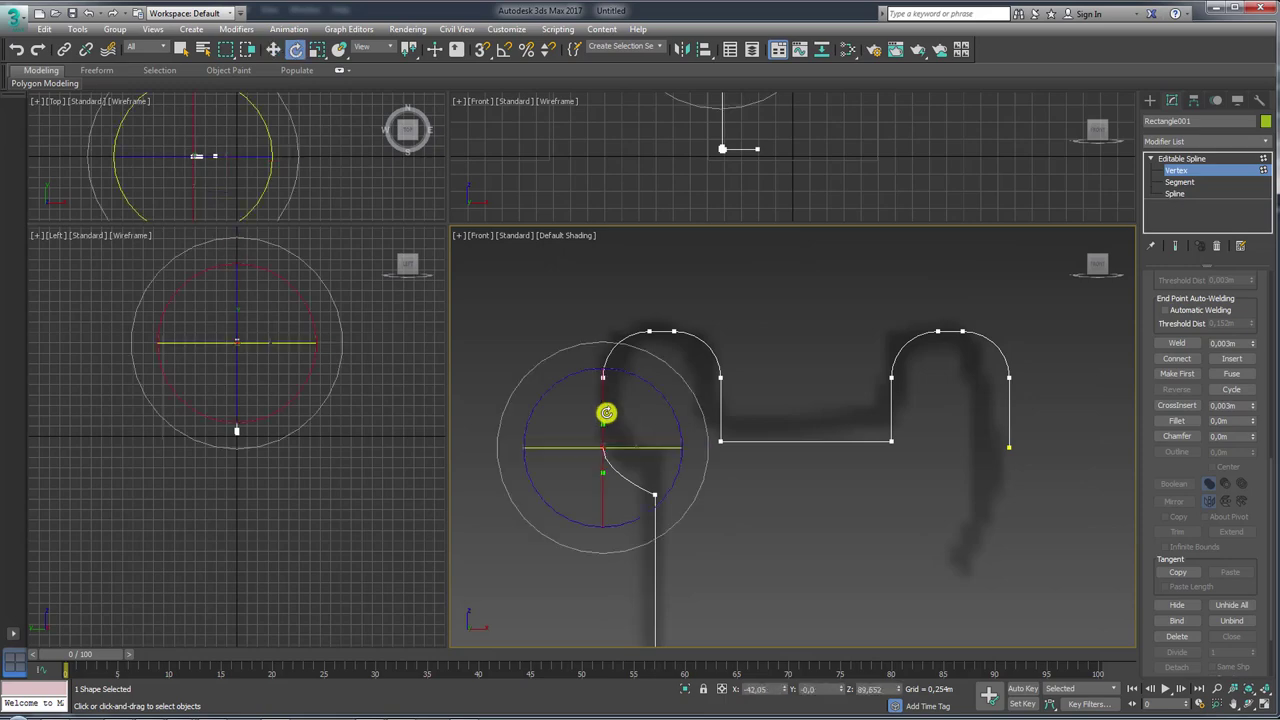
key(r)
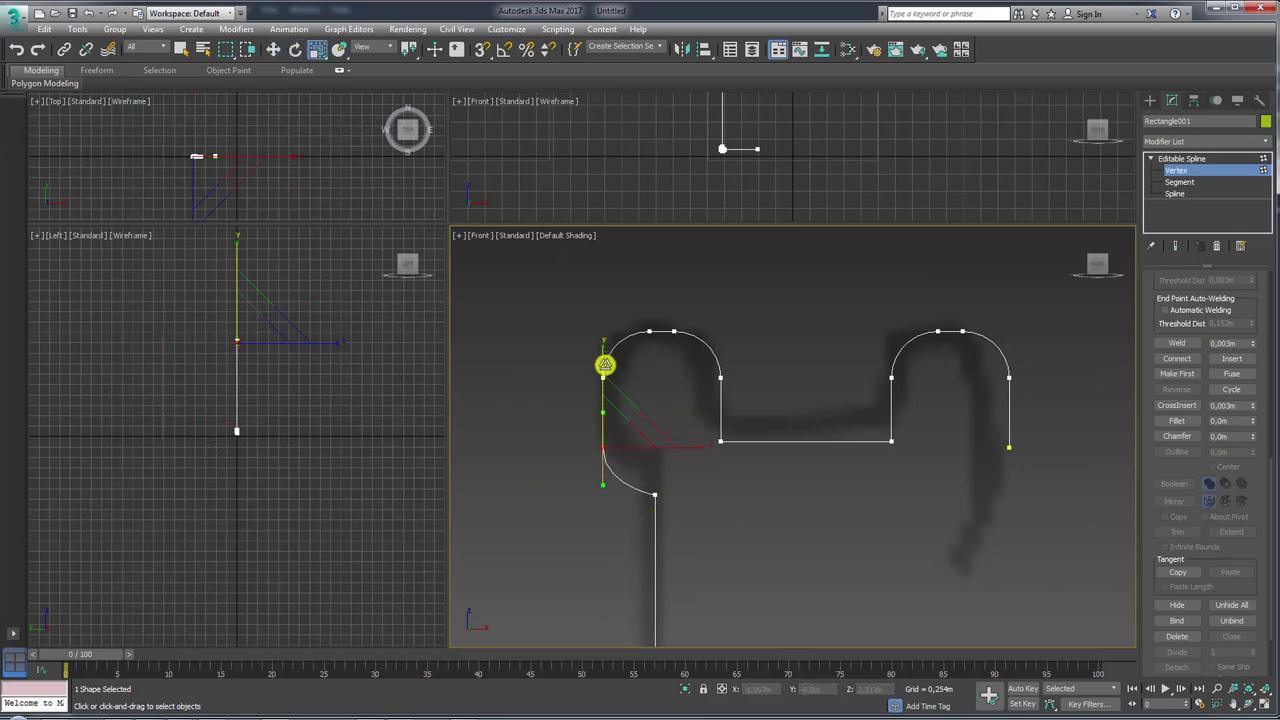
key(w)
middle_drag(660, 360, 653, 438)
click(662, 409)
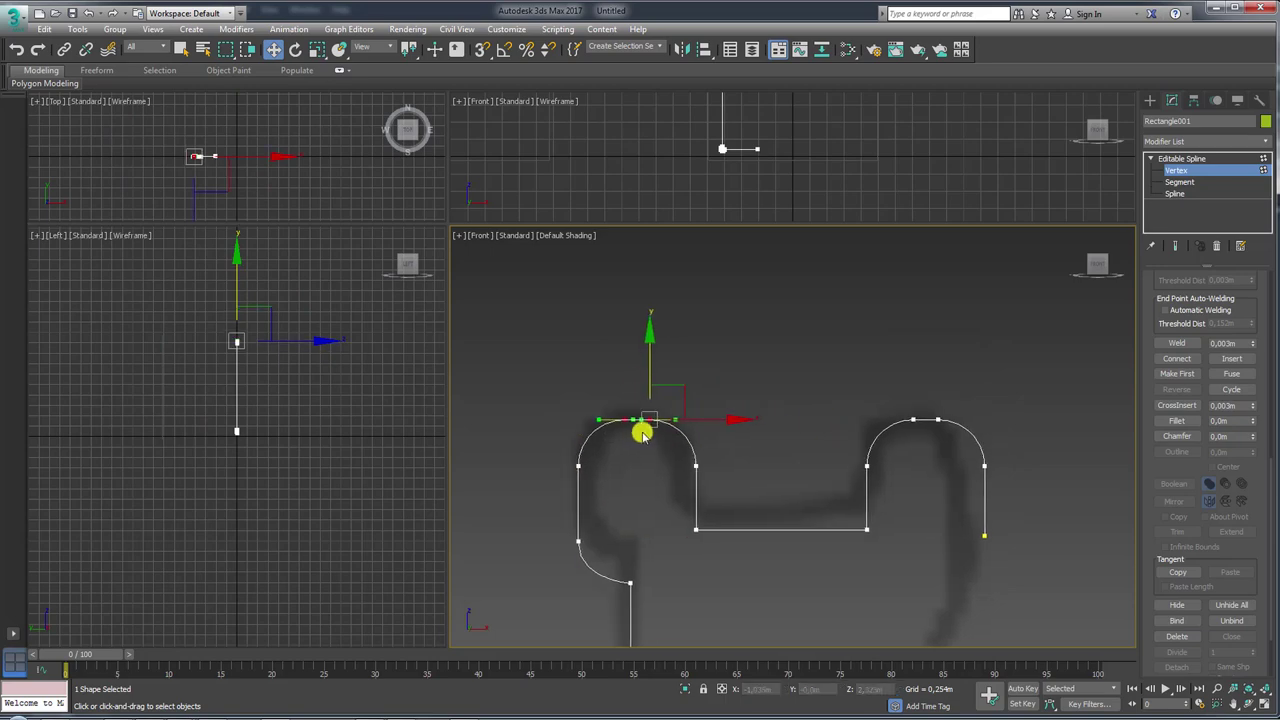
key(Delete)
click(697, 466)
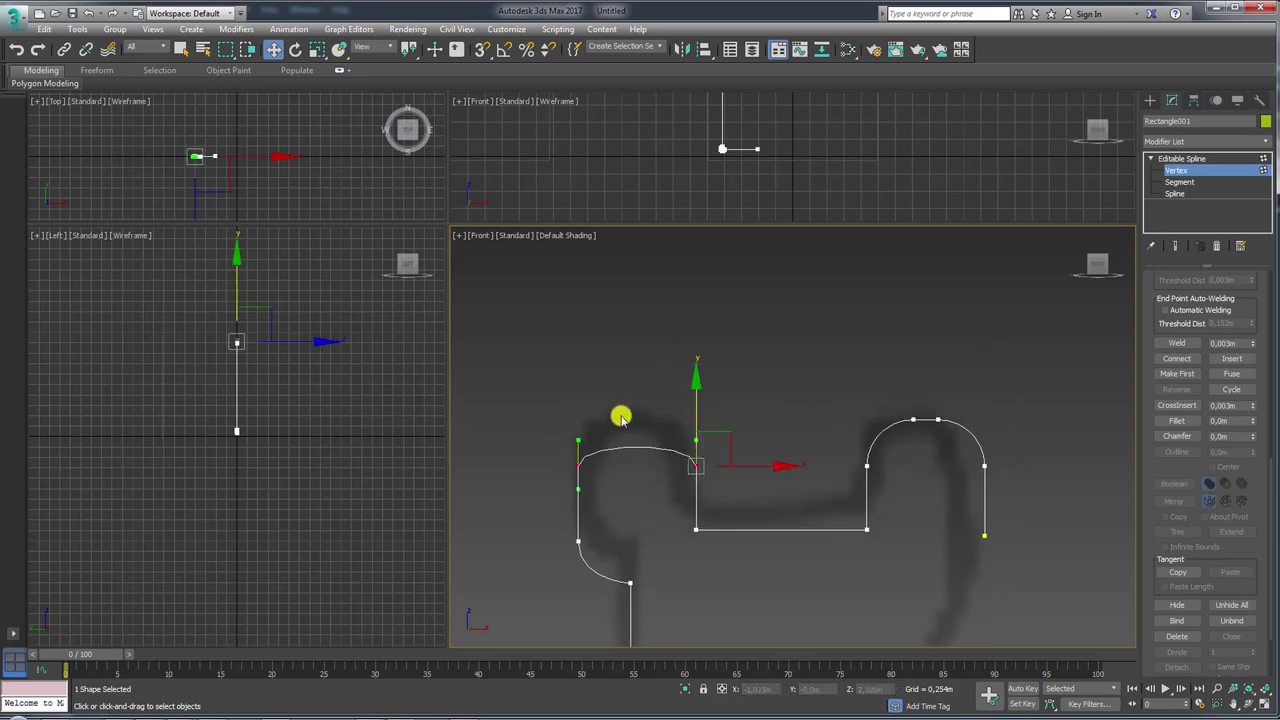
key(e)
key(r)
drag(694, 381, 695, 336)
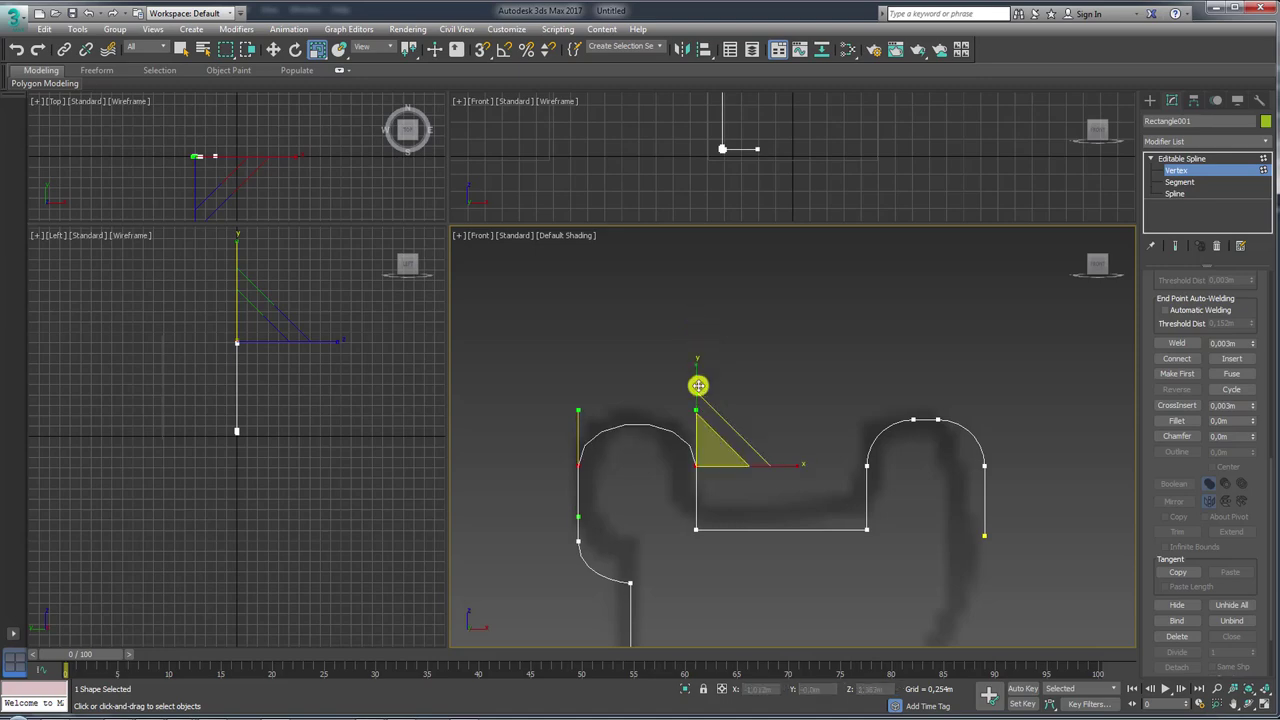
key(w)
drag(697, 383, 687, 403)
- Delete the right arch's two top vertices and scale its side vertex handles taller
middle_drag(922, 400, 686, 386)
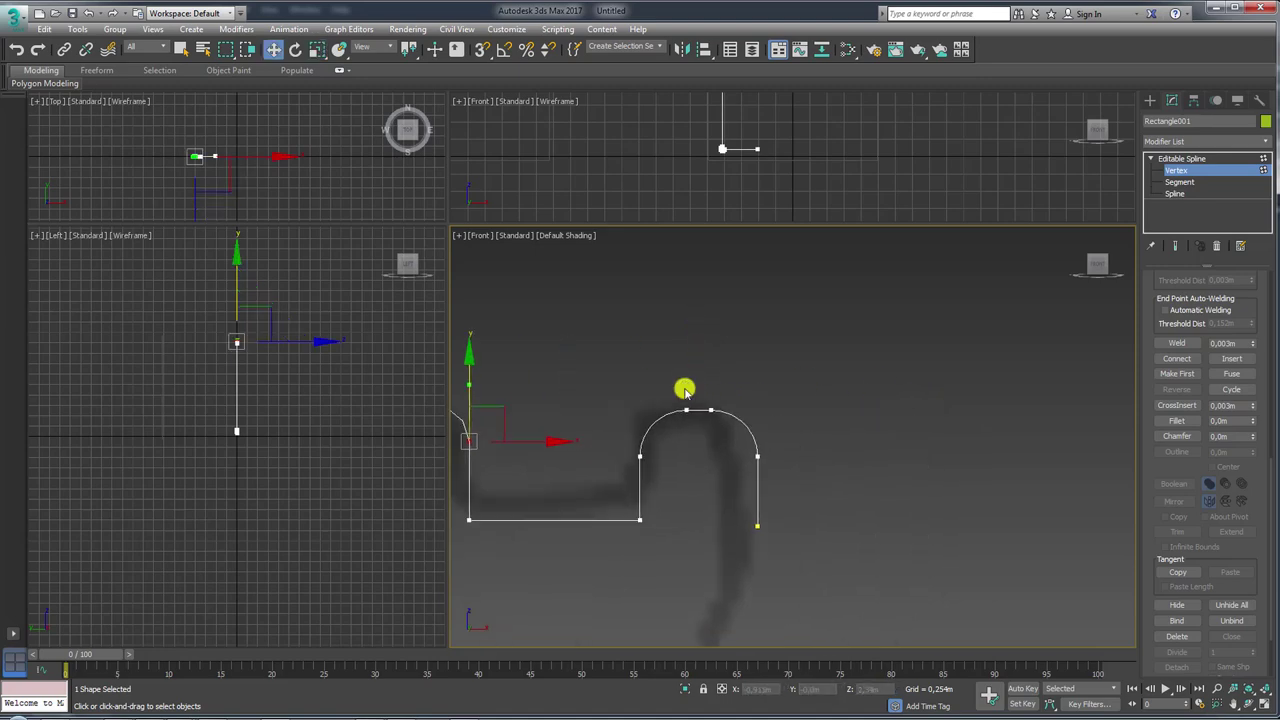
drag(686, 386, 728, 420)
key(Delete)
click(757, 455)
middle_drag(641, 413, 809, 400)
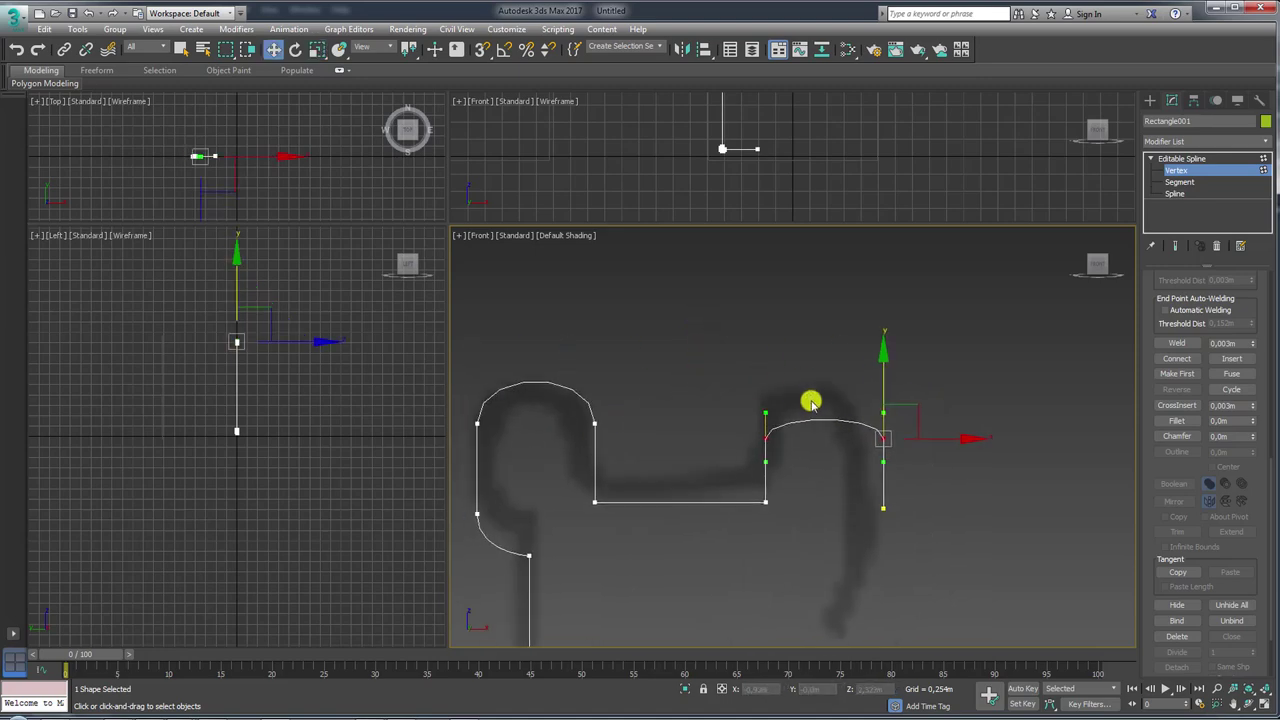
key(r)
mouse_move(886, 380)
mouse_down()
mouse_move(885, 286)
mouse_move(896, 280)
mouse_up()
click(889, 517)
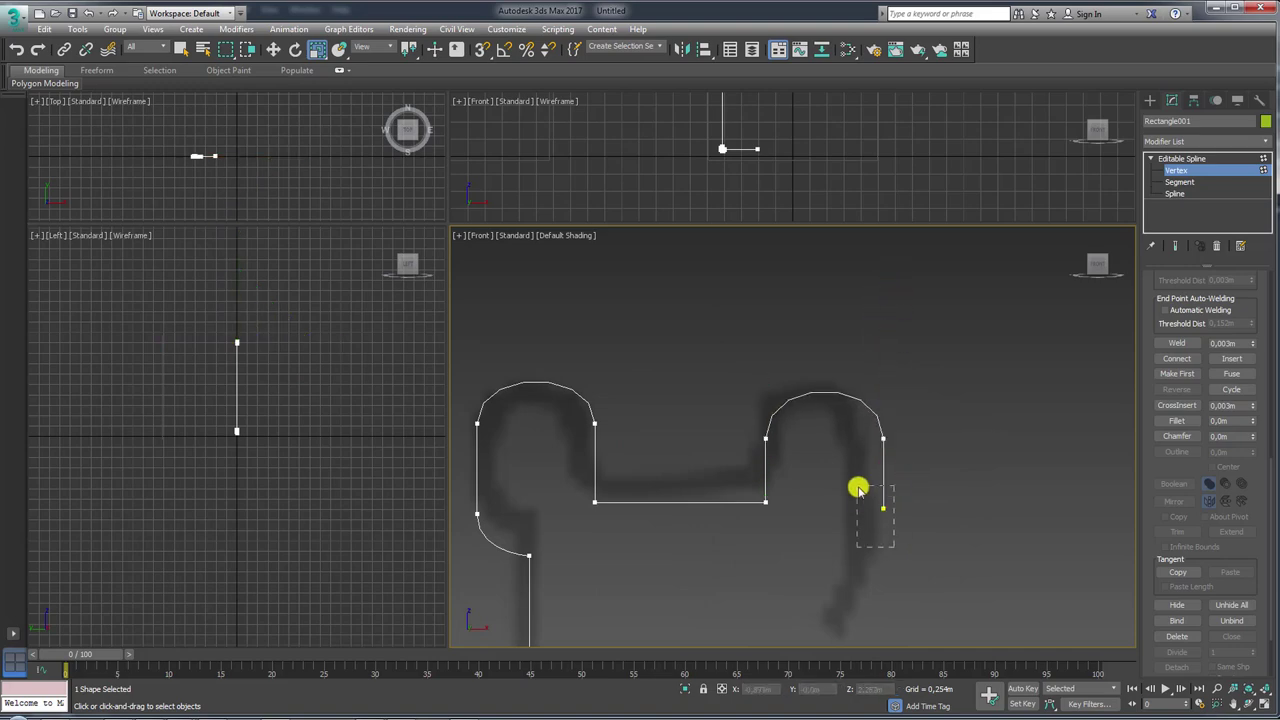
drag(851, 486, 878, 525)
middle_drag(874, 517, 866, 468)
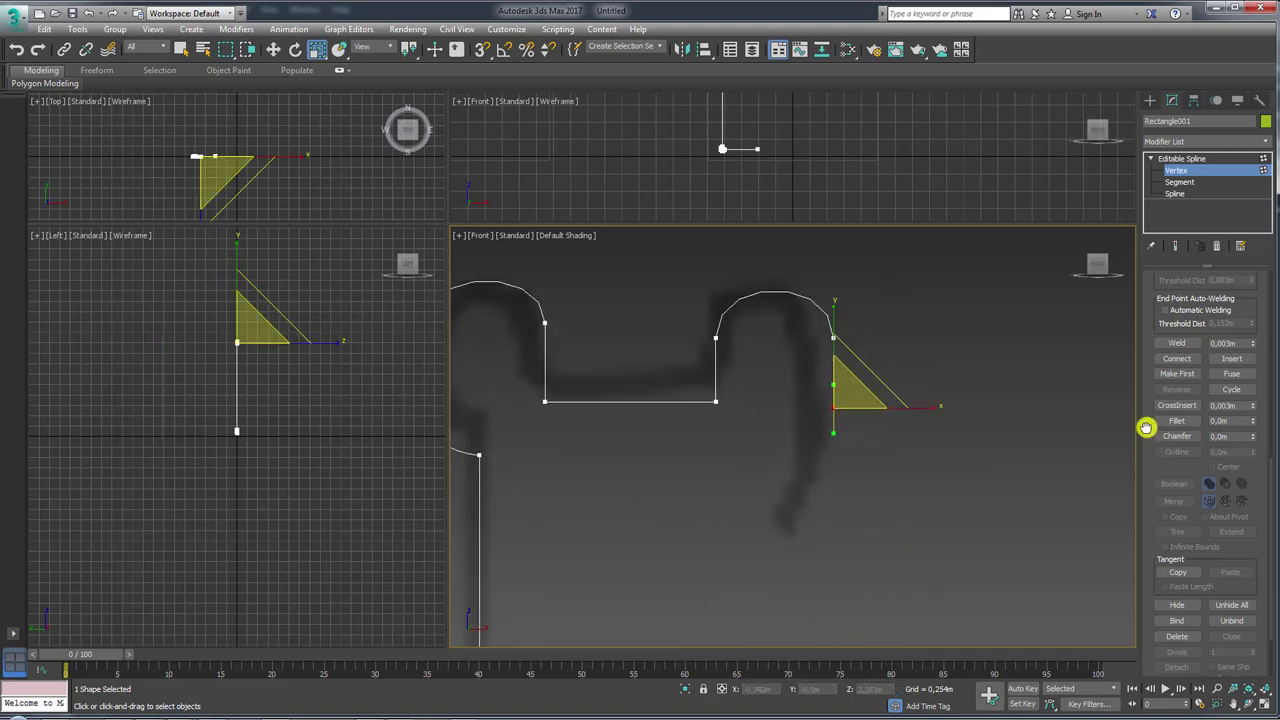
drag(1146, 427, 1156, 602)
- Refine a new vertex on the right side and pull the end vertex down and left
click(1177, 414)
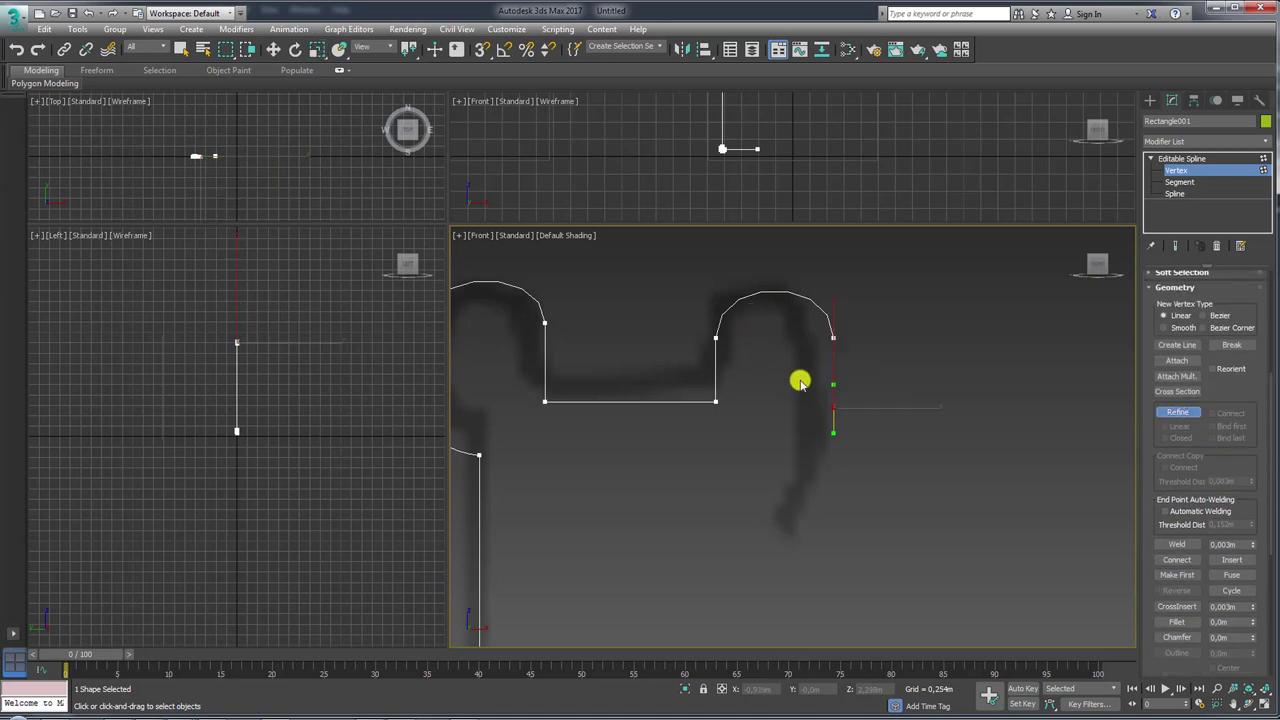
click(838, 395)
right_click(950, 395)
click(928, 460)
click(1172, 414)
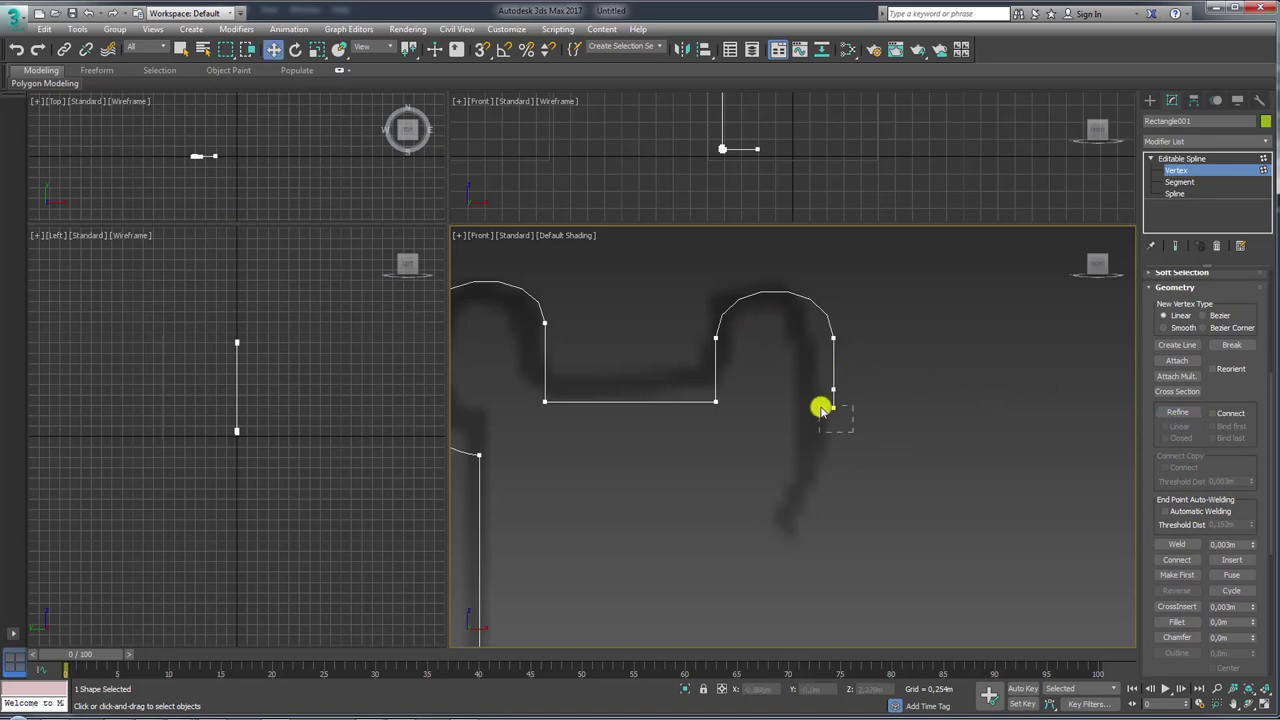
key(w)
mouse_move(849, 374)
mouse_down()
mouse_move(839, 467)
mouse_move(794, 543)
mouse_up()
- Move the upper right-side vertex down and adjust the bottom end vertex to shape the tail
key(e)
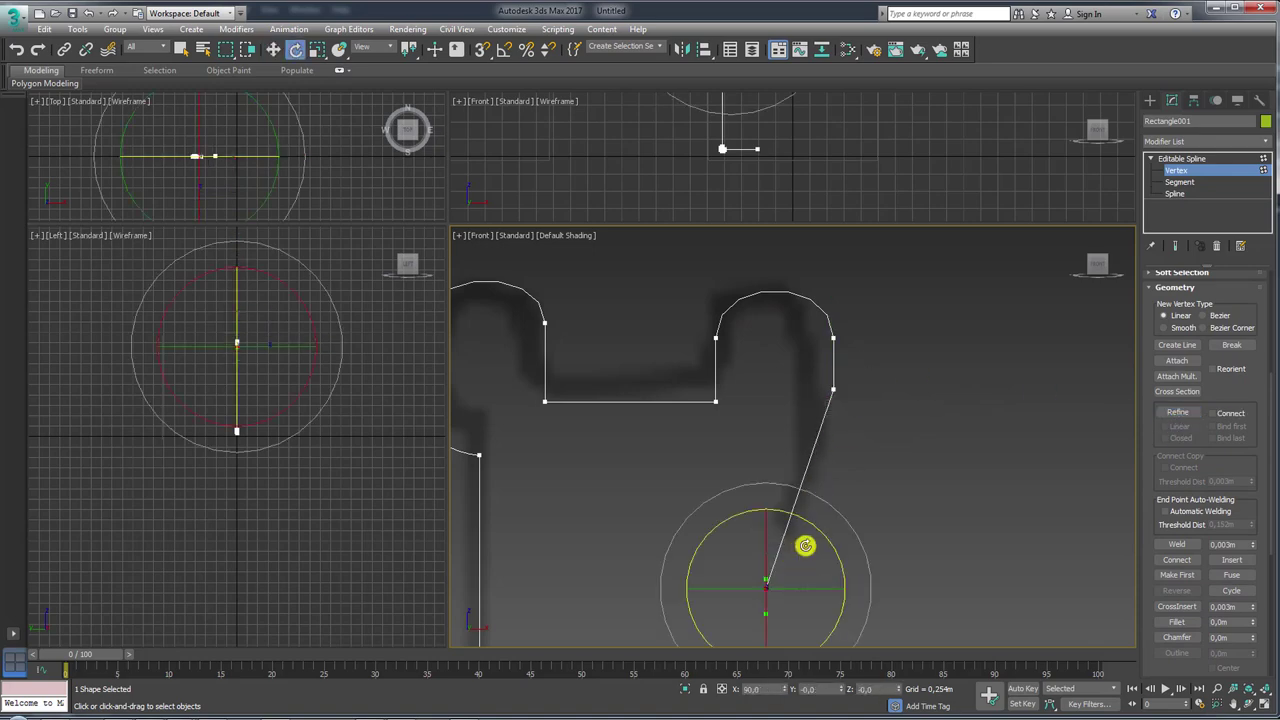
key(r)
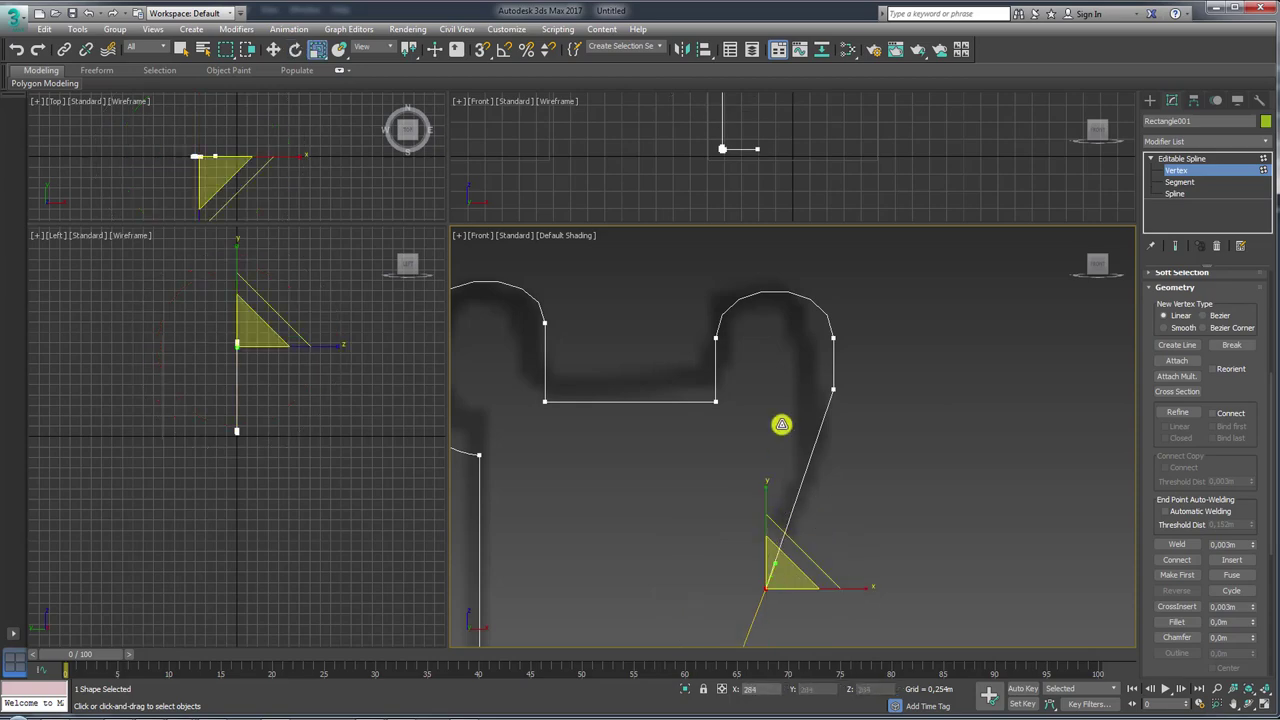
key(e)
drag(878, 476, 810, 372)
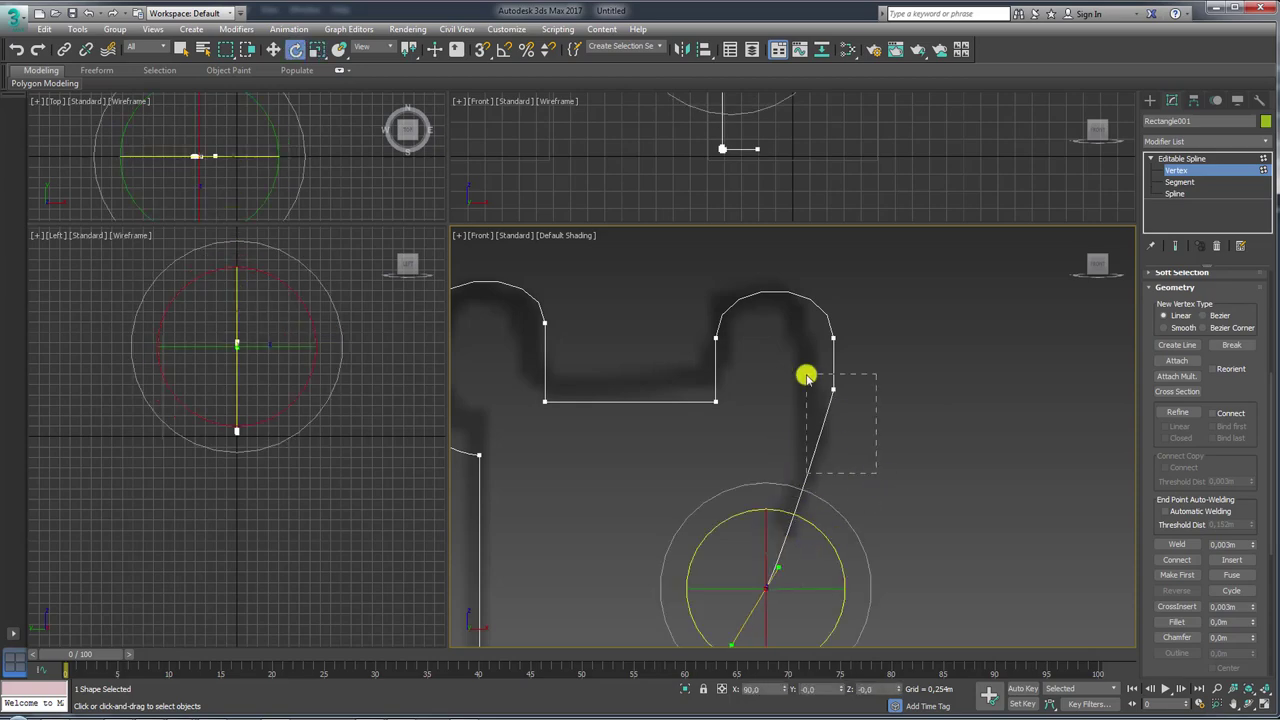
key(r)
key(w)
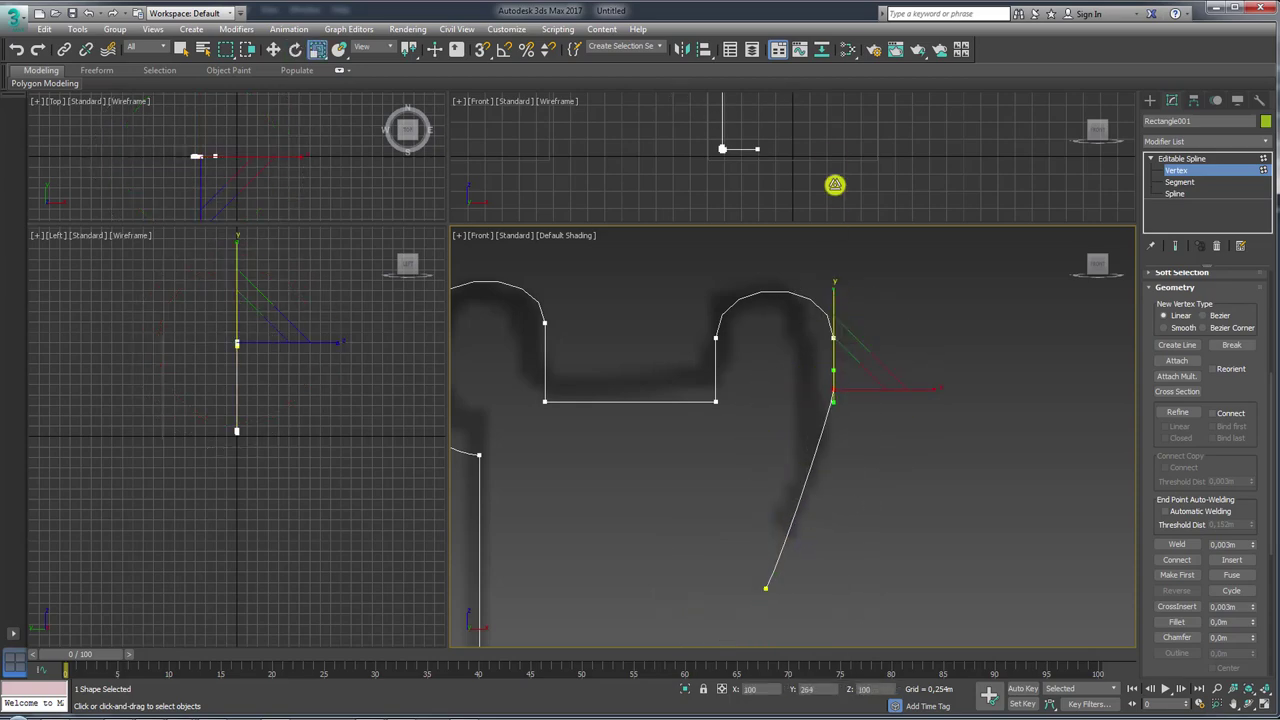
middle_click(834, 116)
drag(866, 352, 866, 397)
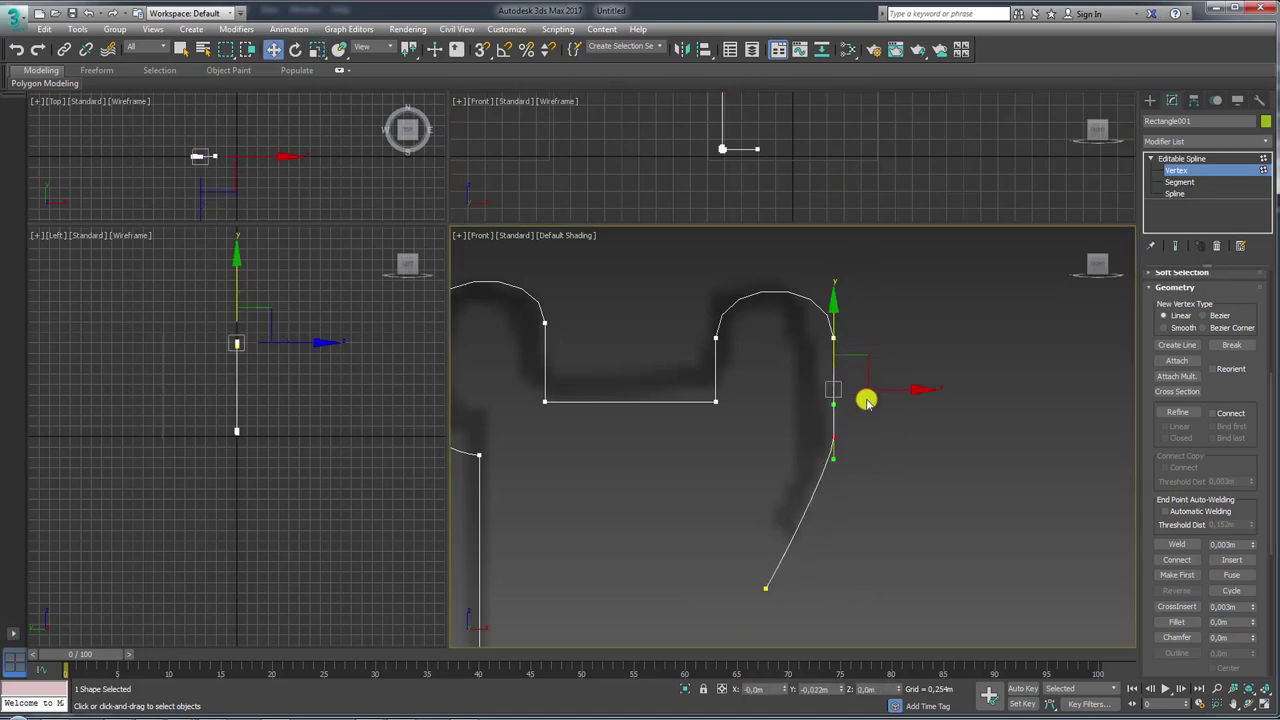
drag(814, 609, 757, 565)
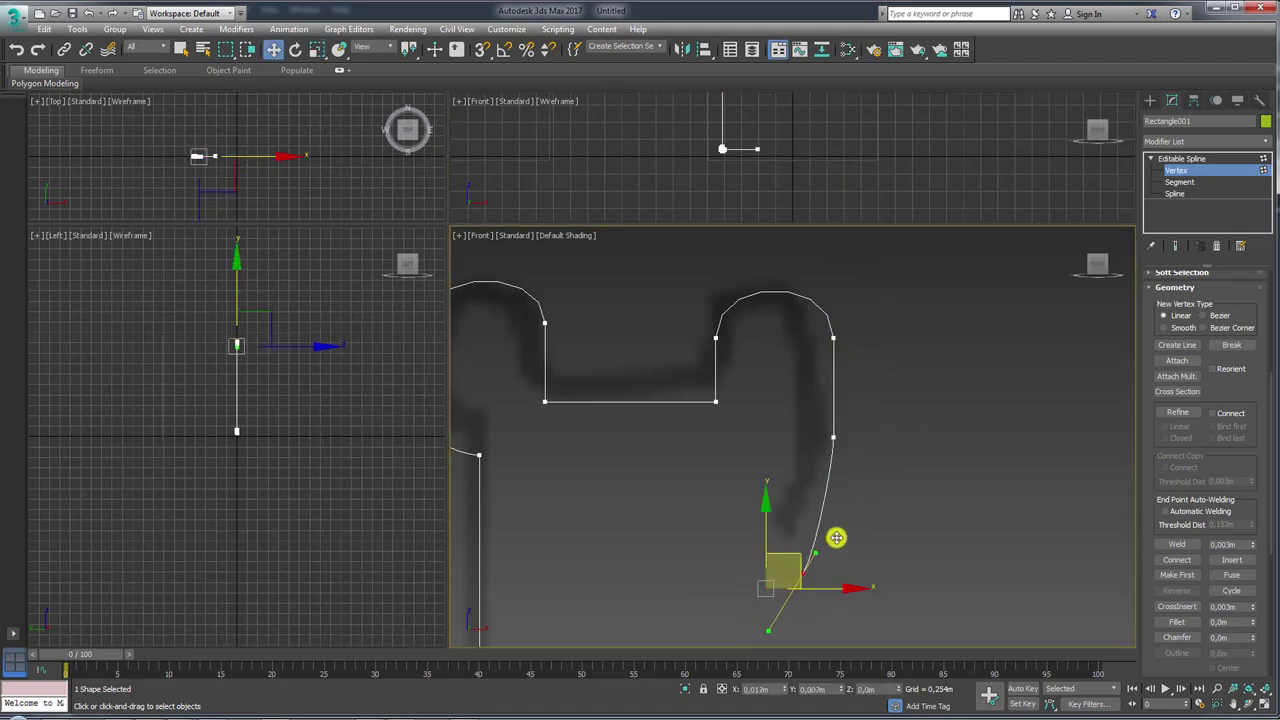
key(e)
scroll(853, 521, down, 5)
mouse_move(853, 521)
middle_down()
mouse_move(923, 603)
mouse_move(766, 417)
middle_up()
scroll(778, 393, up, 3)
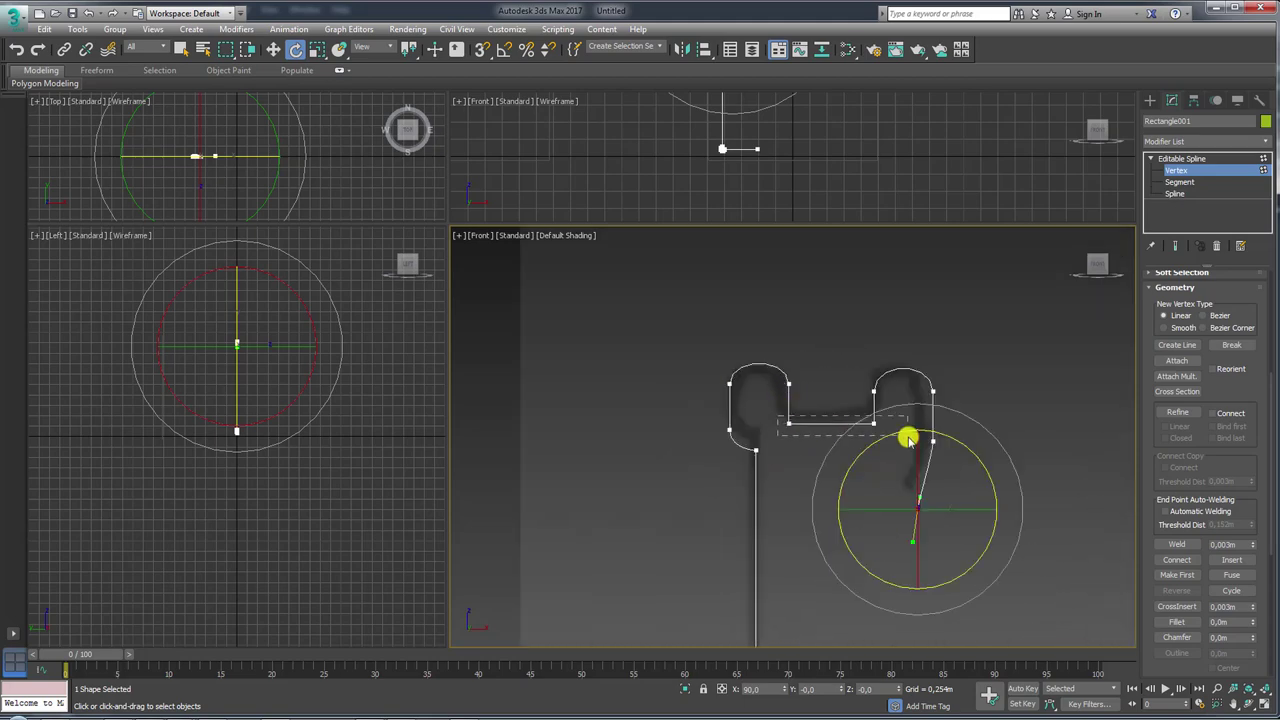
scroll(811, 429, up, 5)
scroll(729, 414, down, 3)
scroll(729, 414, down, 1)
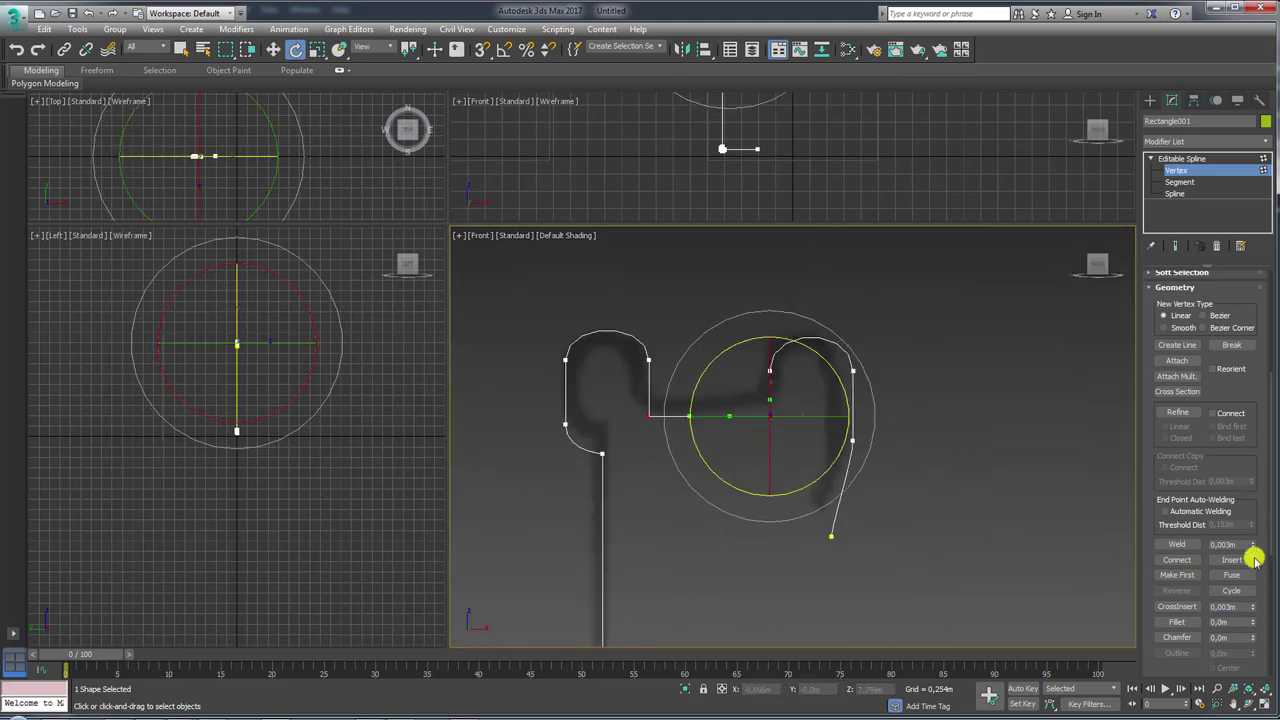
- Fillet the profile's two inner corners and exit Vertex level
click(1177, 622)
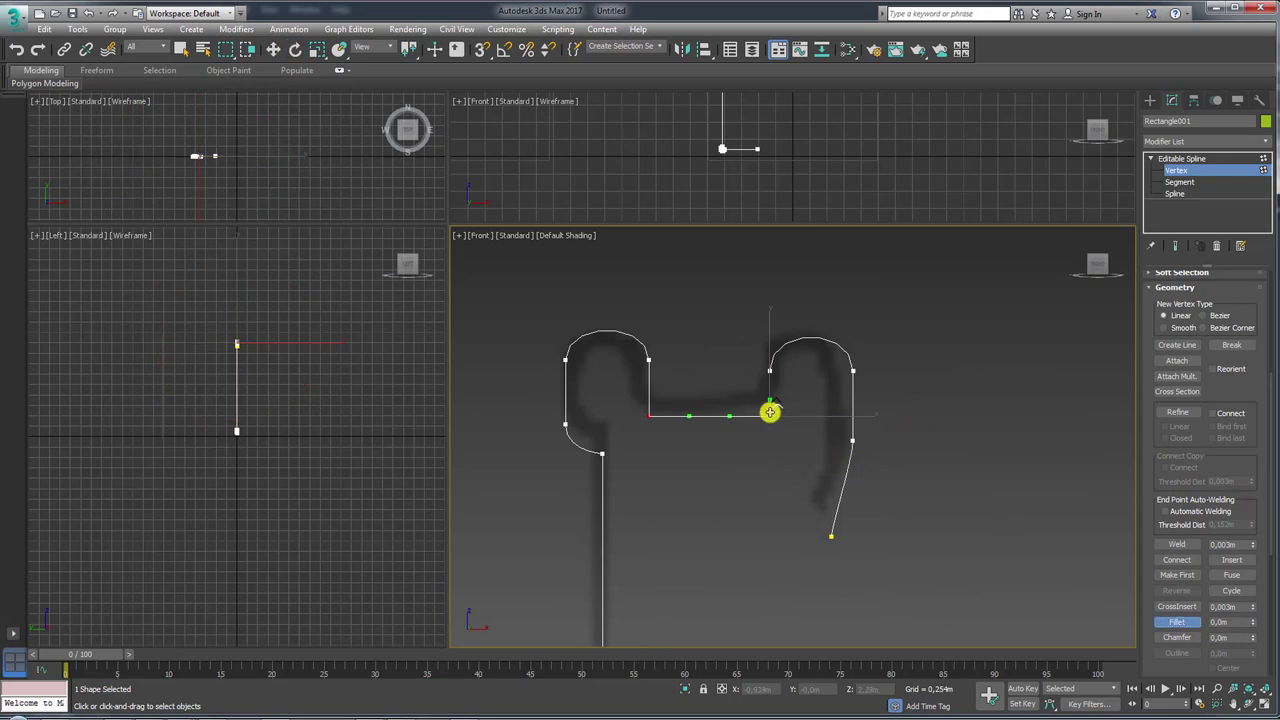
drag(770, 412, 789, 386)
right_click(789, 386)
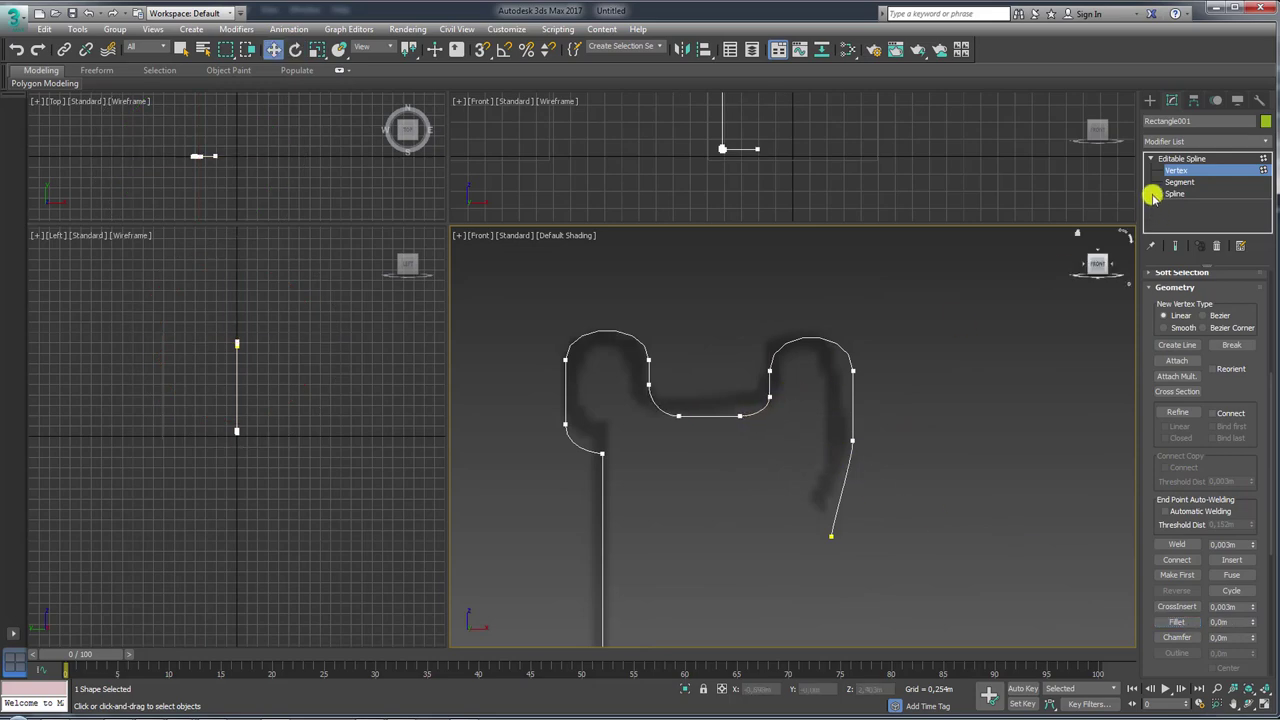
click(1181, 158)
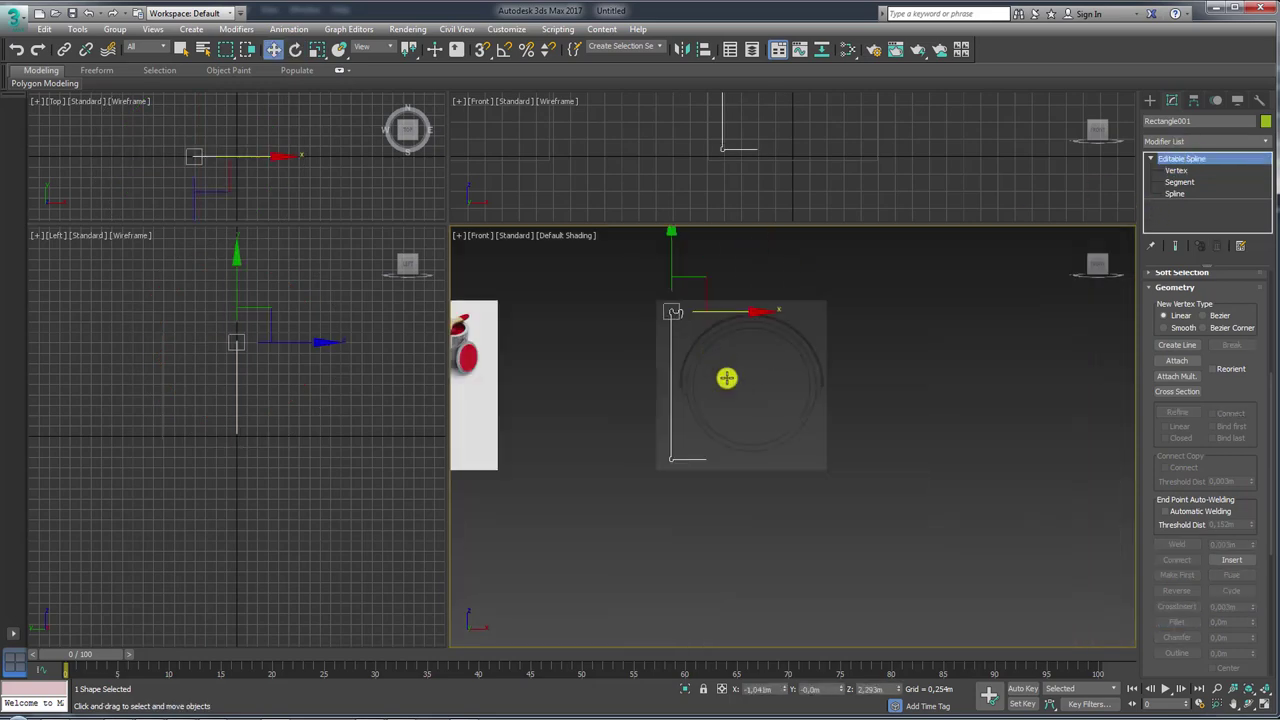
- In the Perspective view, apply a Lathe modifier to the profile with Align set to Max
key(p)
mouse_move(678, 417)
alt+middle_down()
mouse_move(786, 480)
mouse_move(702, 478)
alt+middle_up()
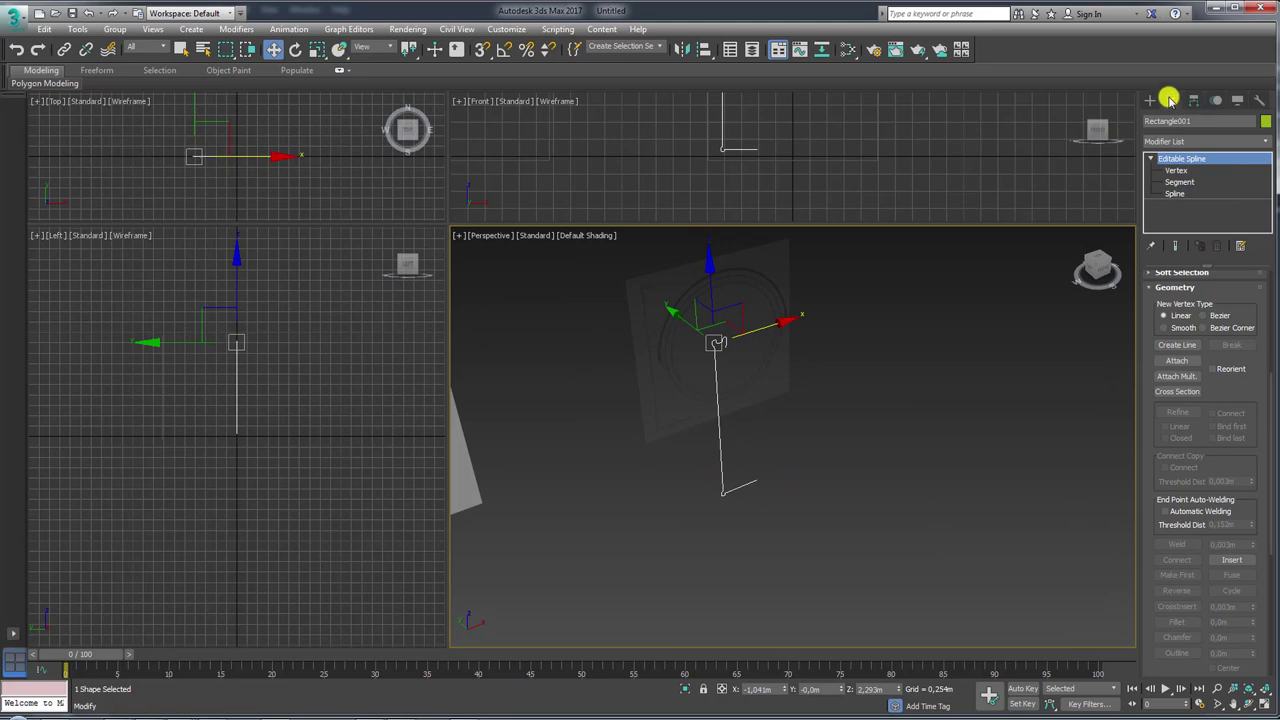
click(1263, 142)
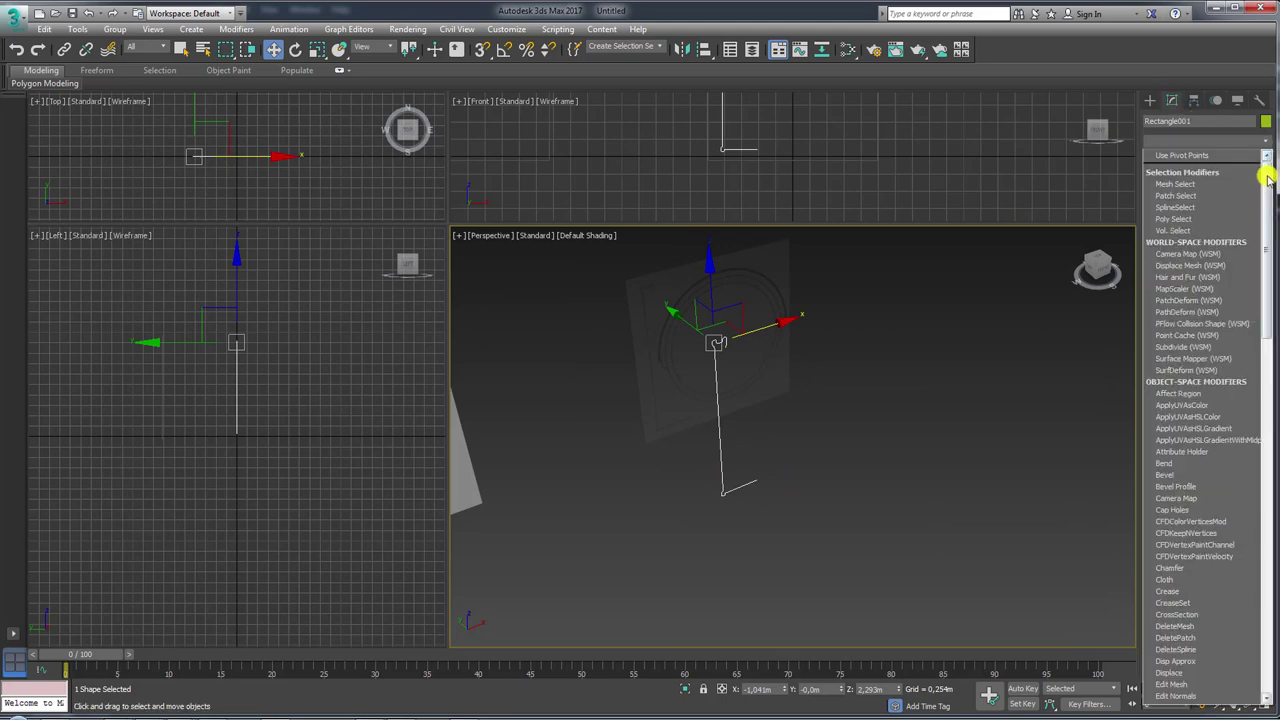
drag(1266, 160, 1263, 308)
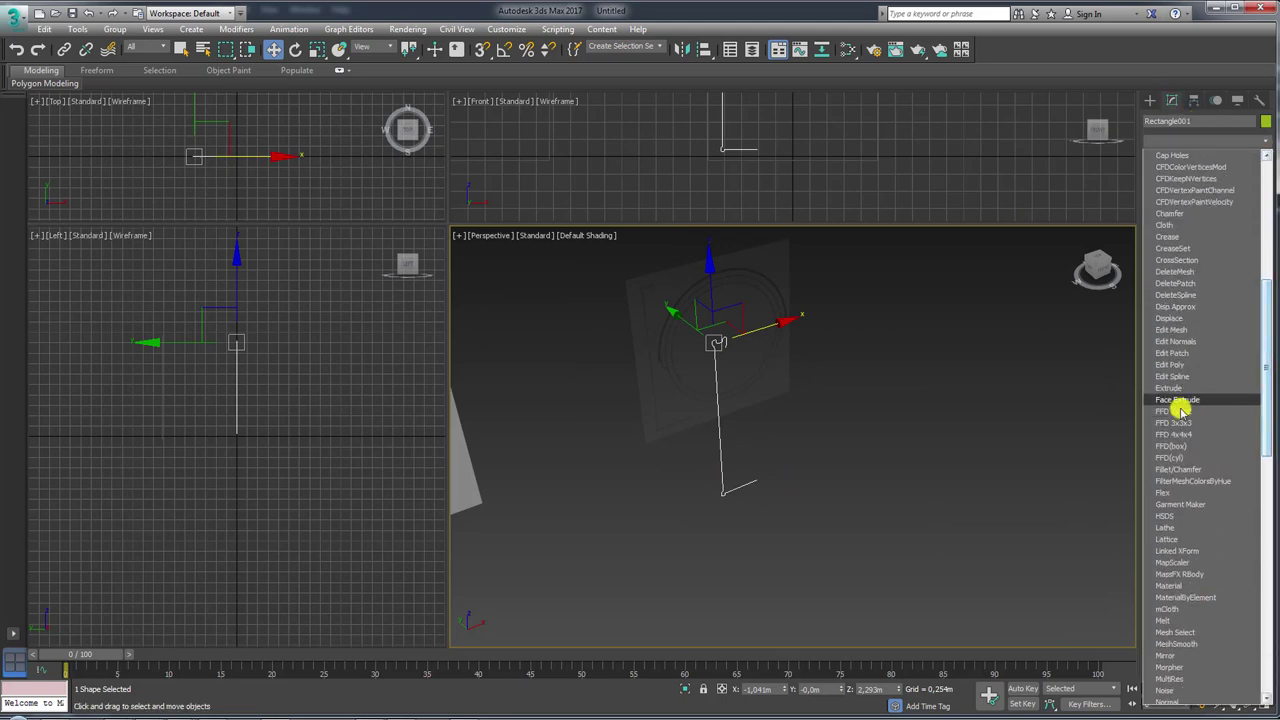
click(1171, 527)
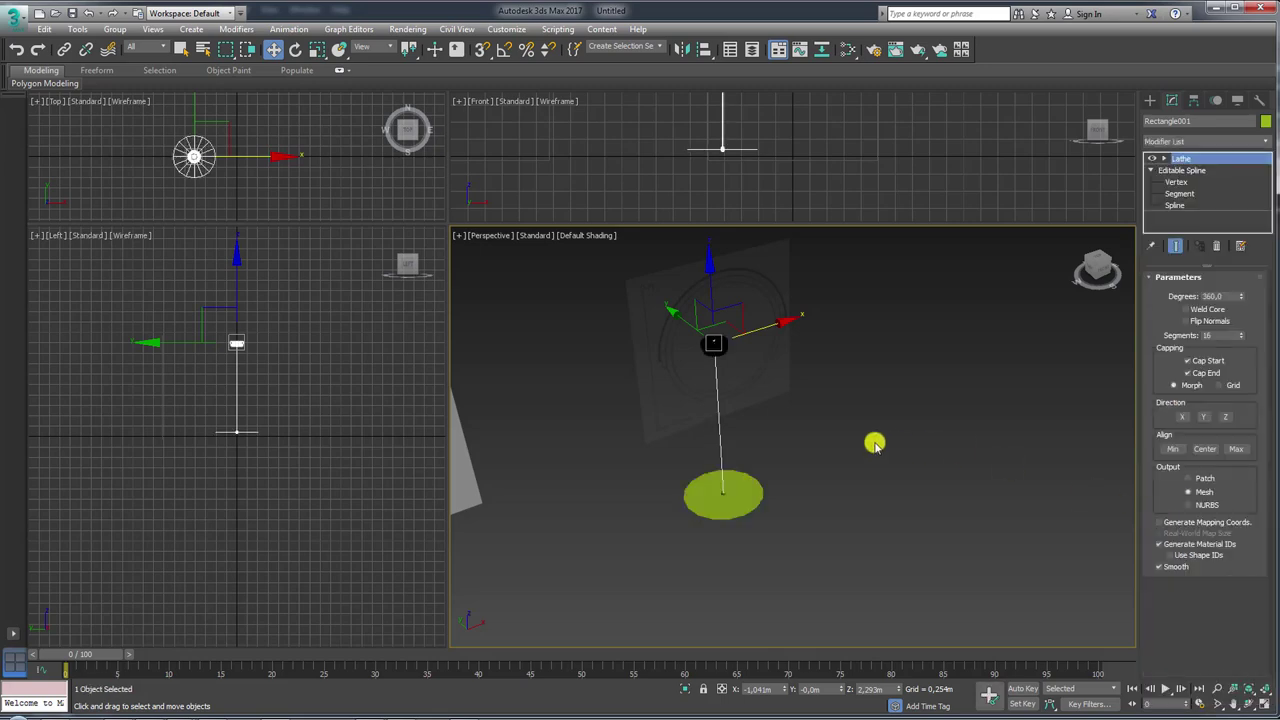
scroll(800, 477, down, 2)
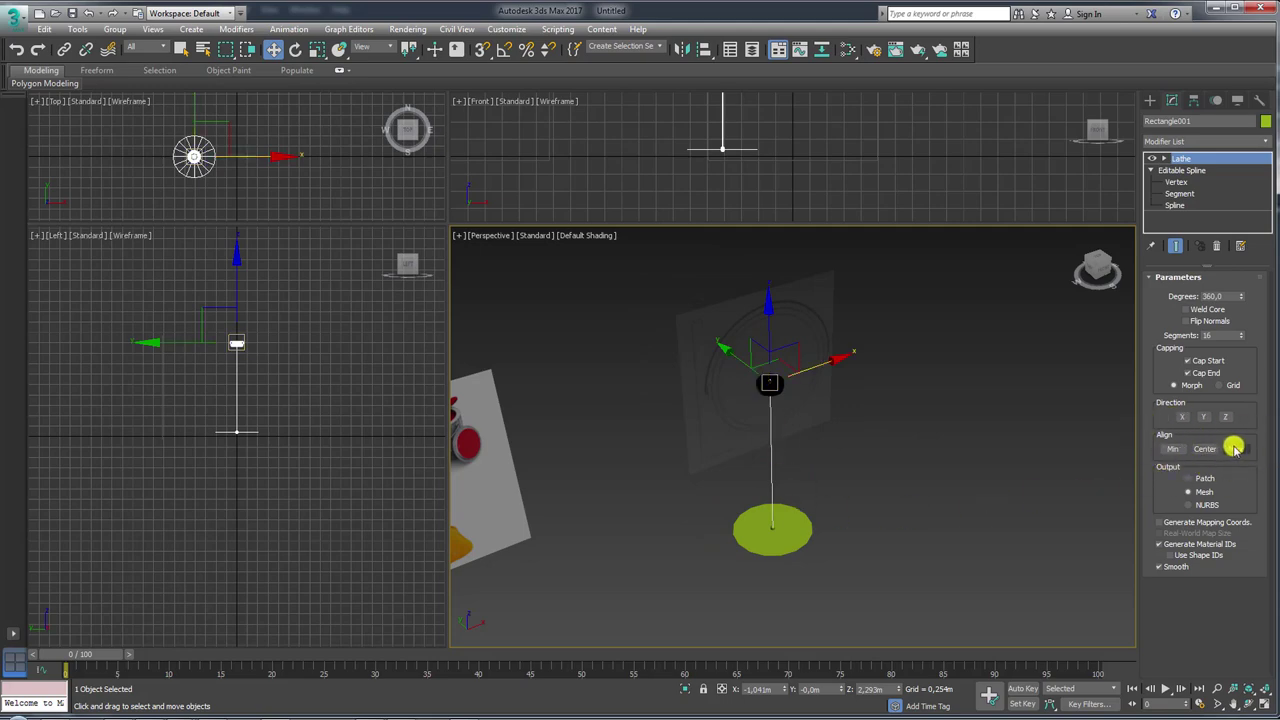
click(1236, 449)
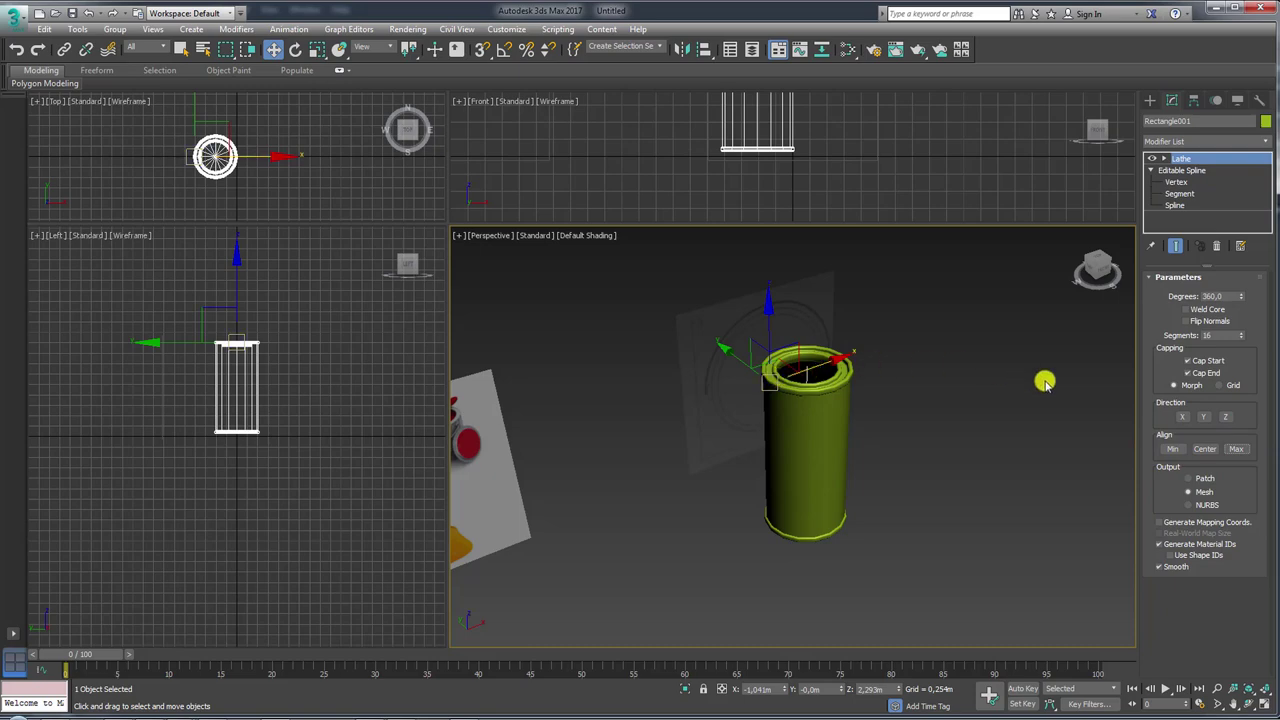
click(1172, 448)
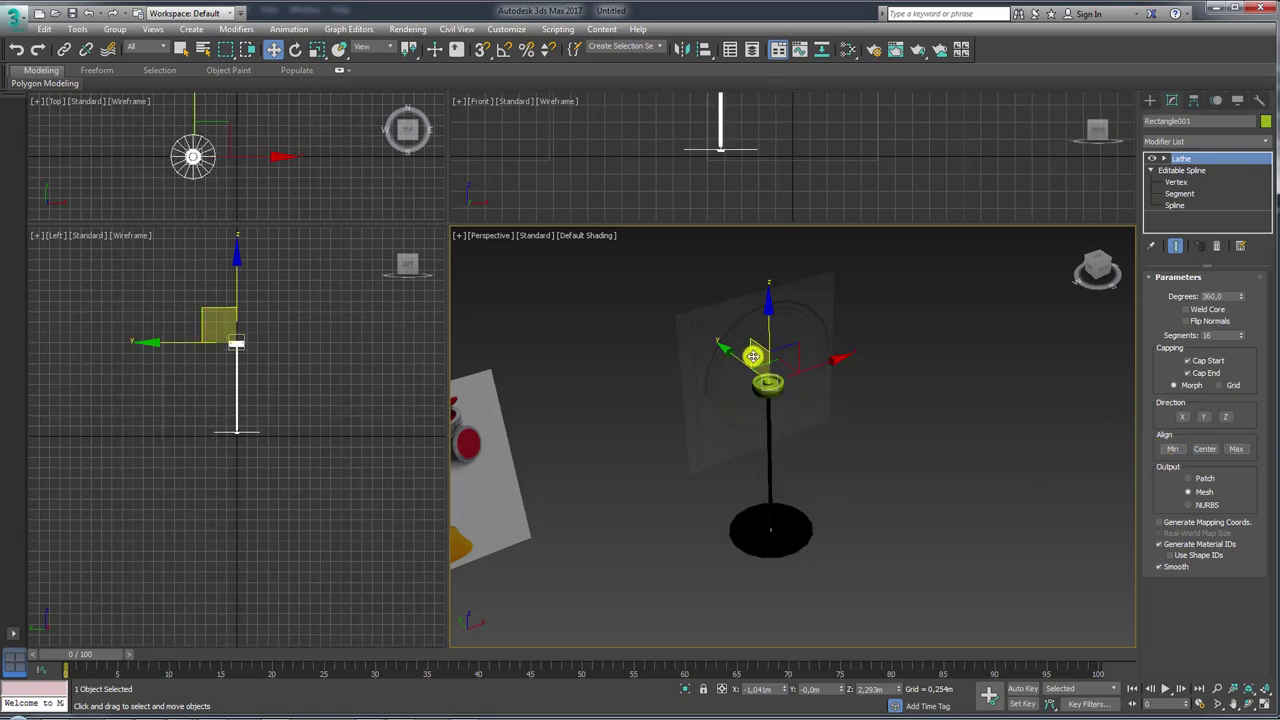
click(1205, 449)
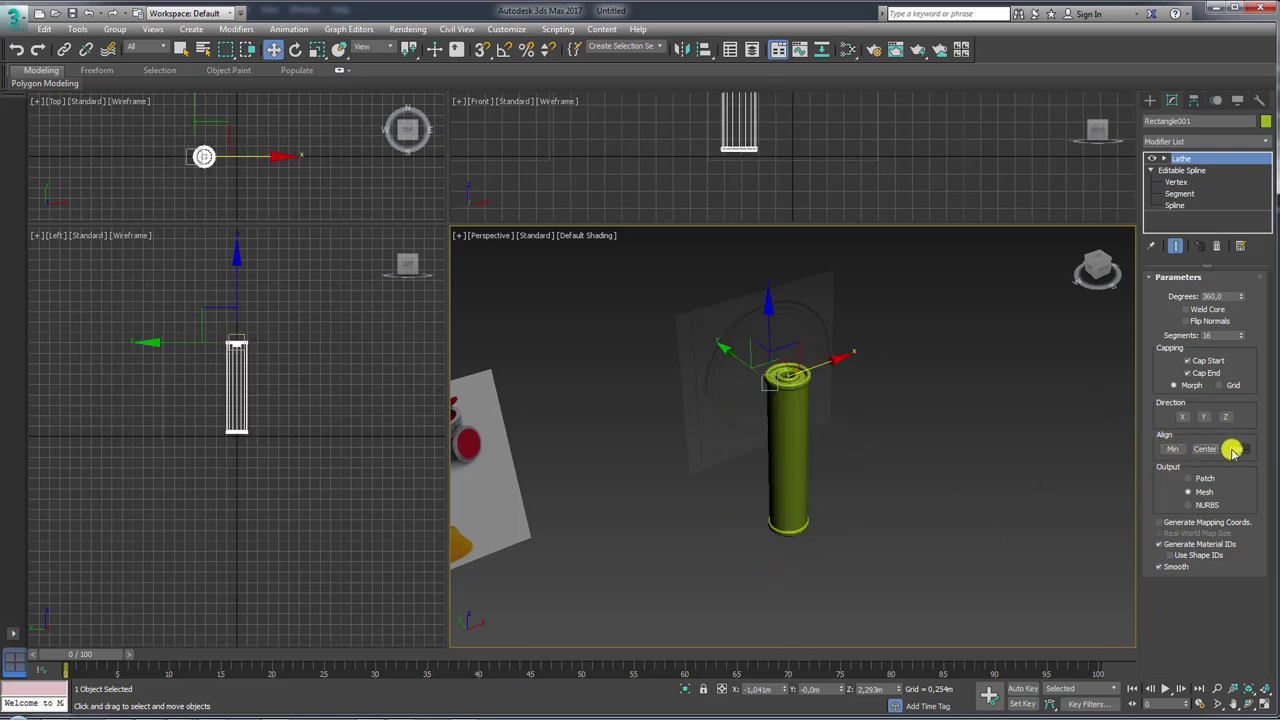
click(1236, 449)
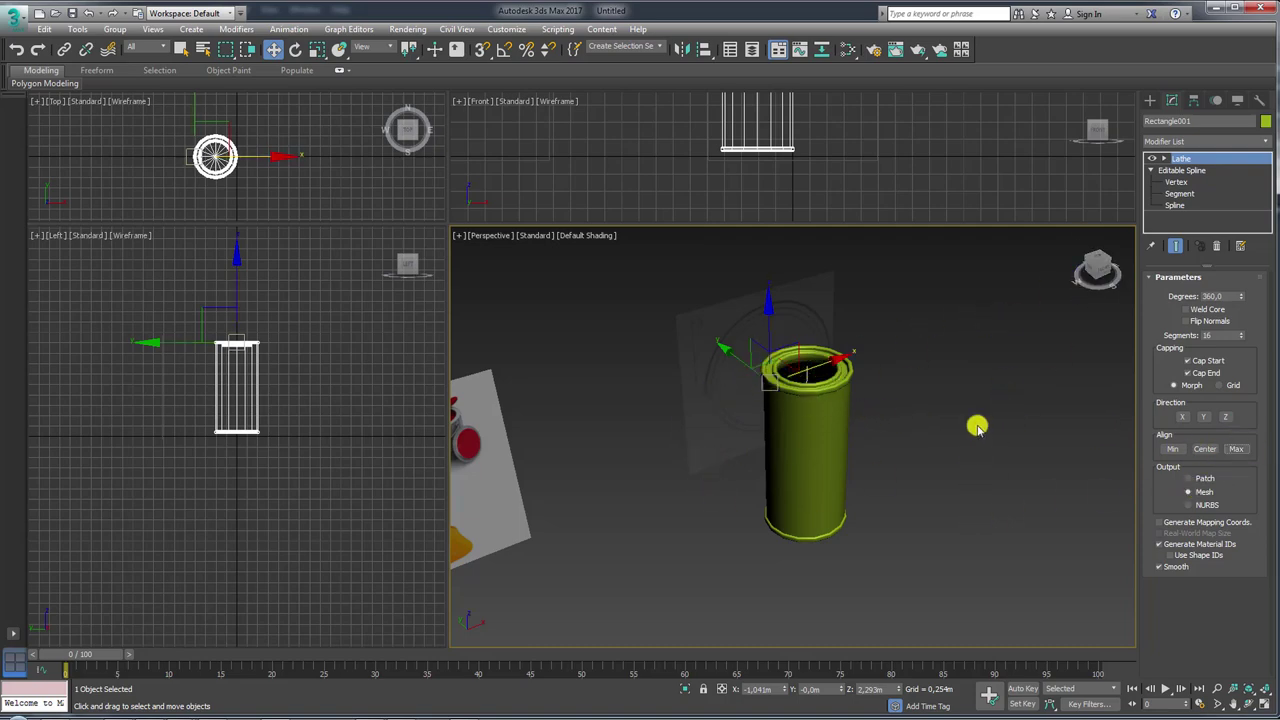
- Move the Lathe Axis gizmo along X to widen the can, with edged faces shown
click(1163, 158)
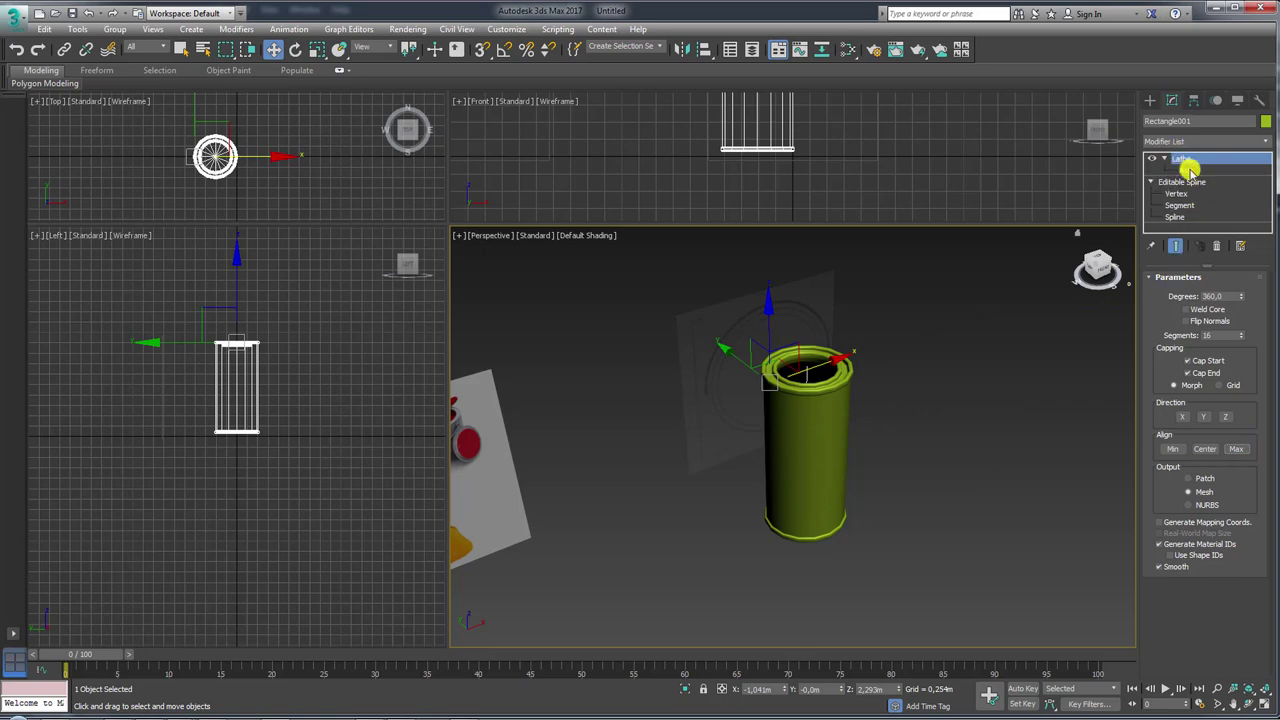
click(1189, 170)
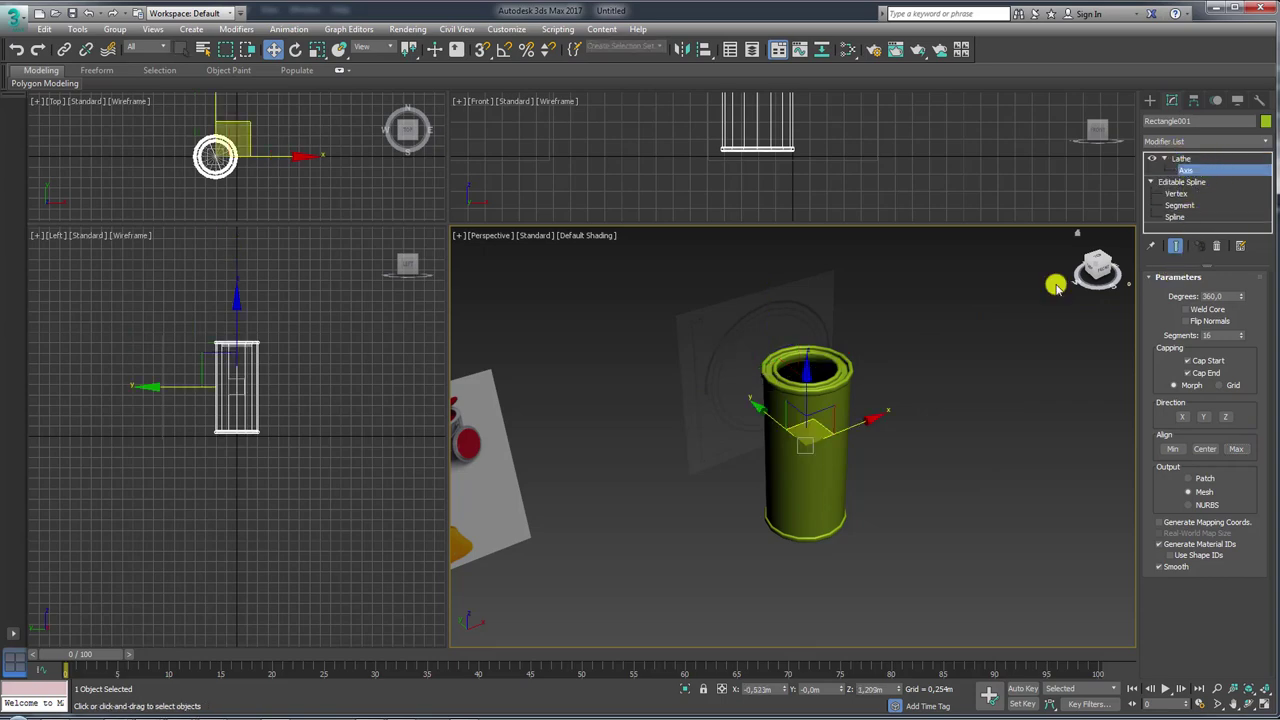
drag(869, 422, 874, 422)
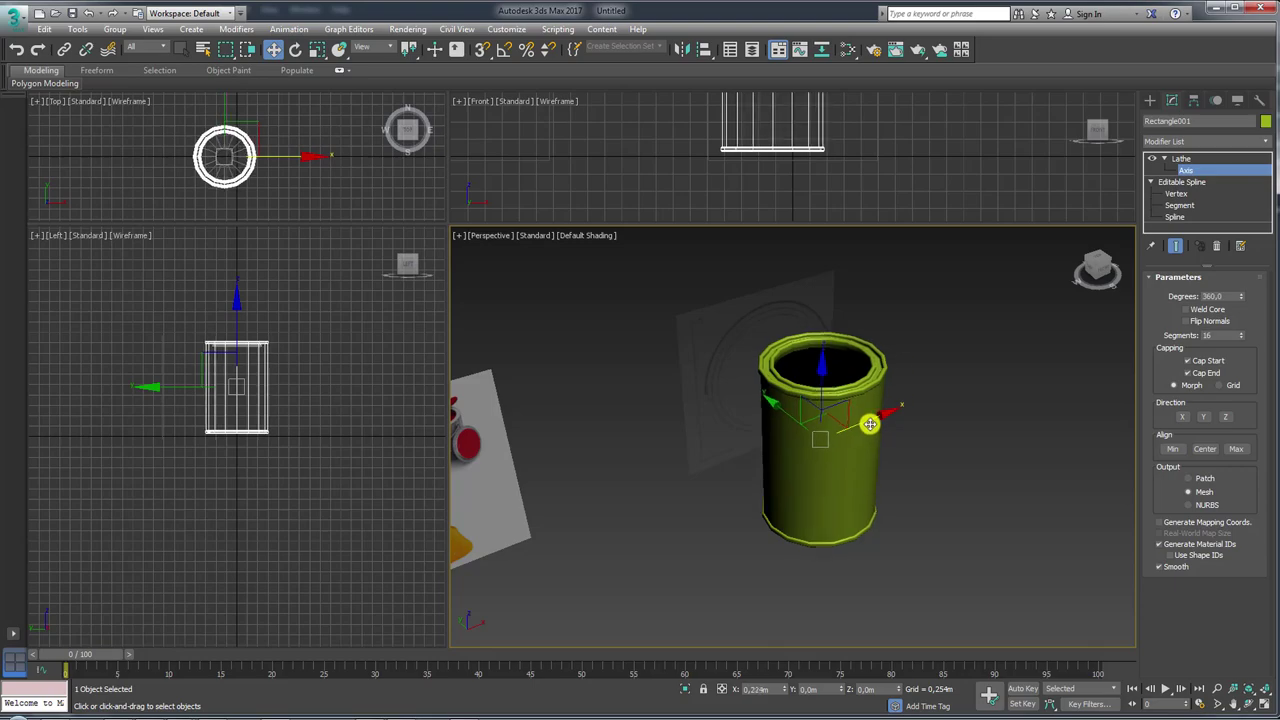
key(F4)
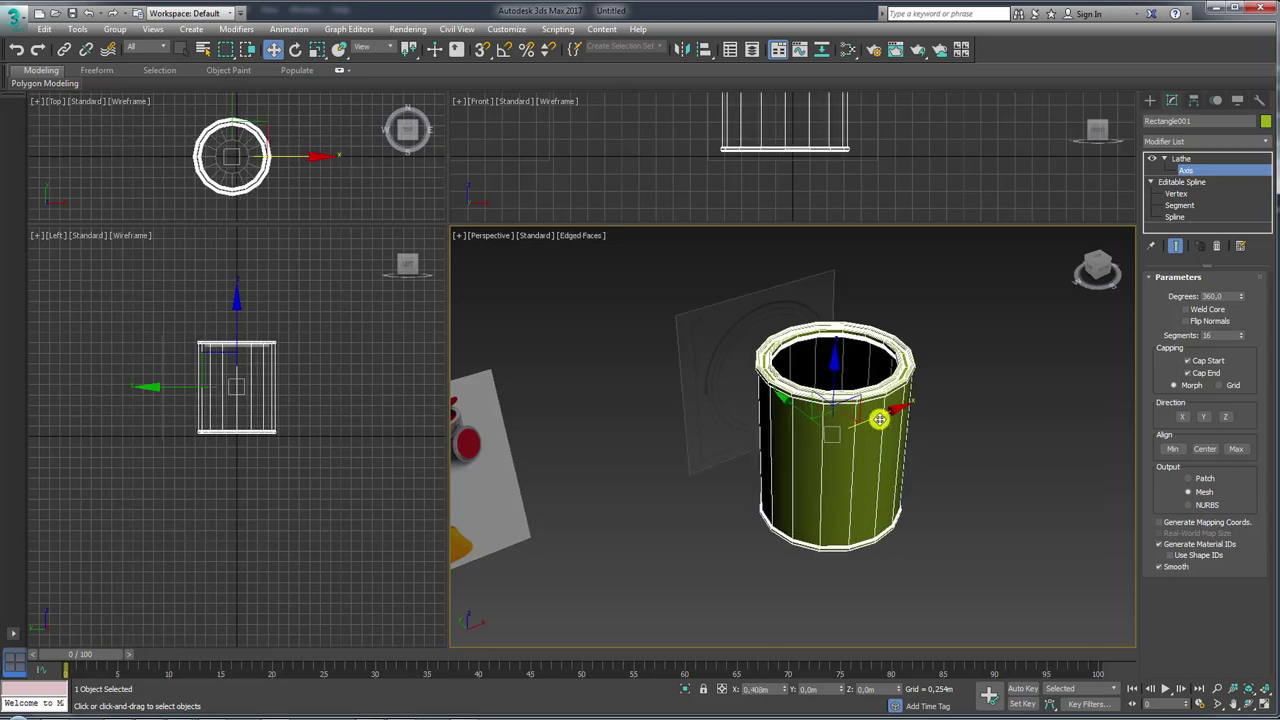
mouse_move(874, 422)
mouse_down()
mouse_move(791, 409)
mouse_move(829, 449)
mouse_move(767, 405)
mouse_move(809, 457)
mouse_move(876, 472)
mouse_up()
mouse_move(882, 418)
mouse_down()
mouse_move(929, 403)
mouse_move(887, 422)
mouse_up()
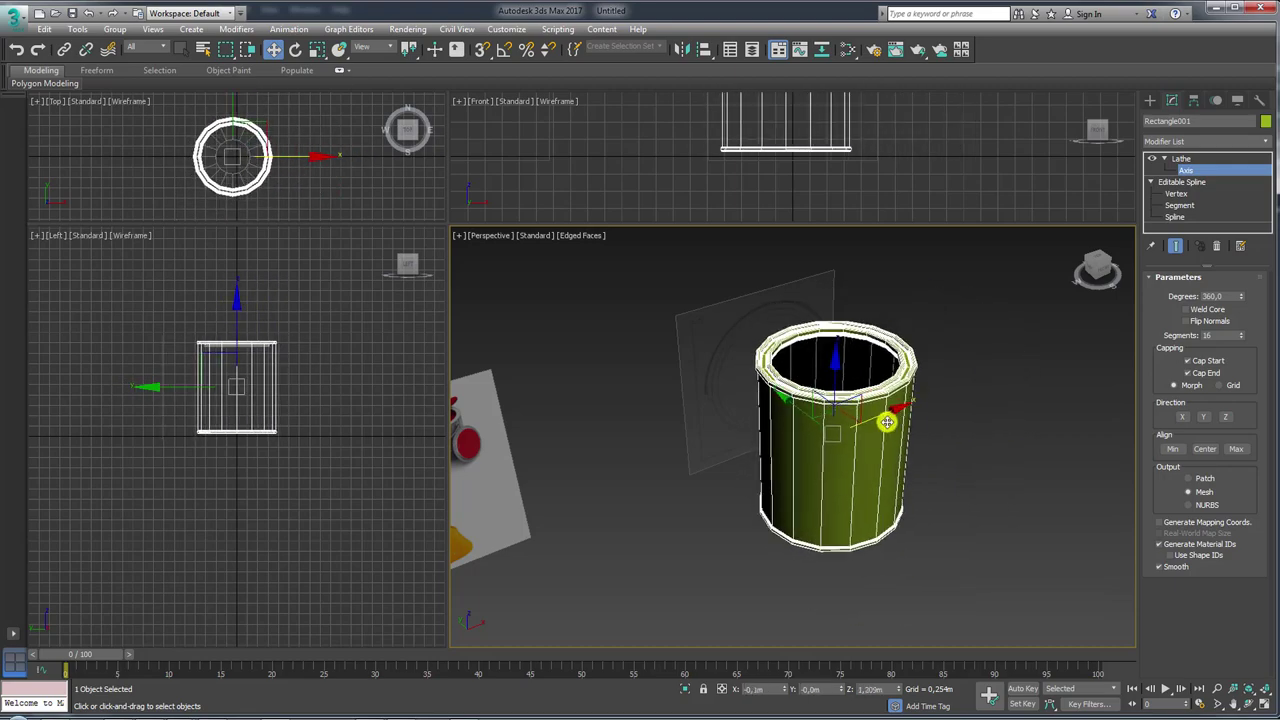
click(1151, 159)
mouse_move(891, 424)
alt+middle_down()
mouse_move(843, 417)
mouse_move(826, 346)
alt+middle_up()
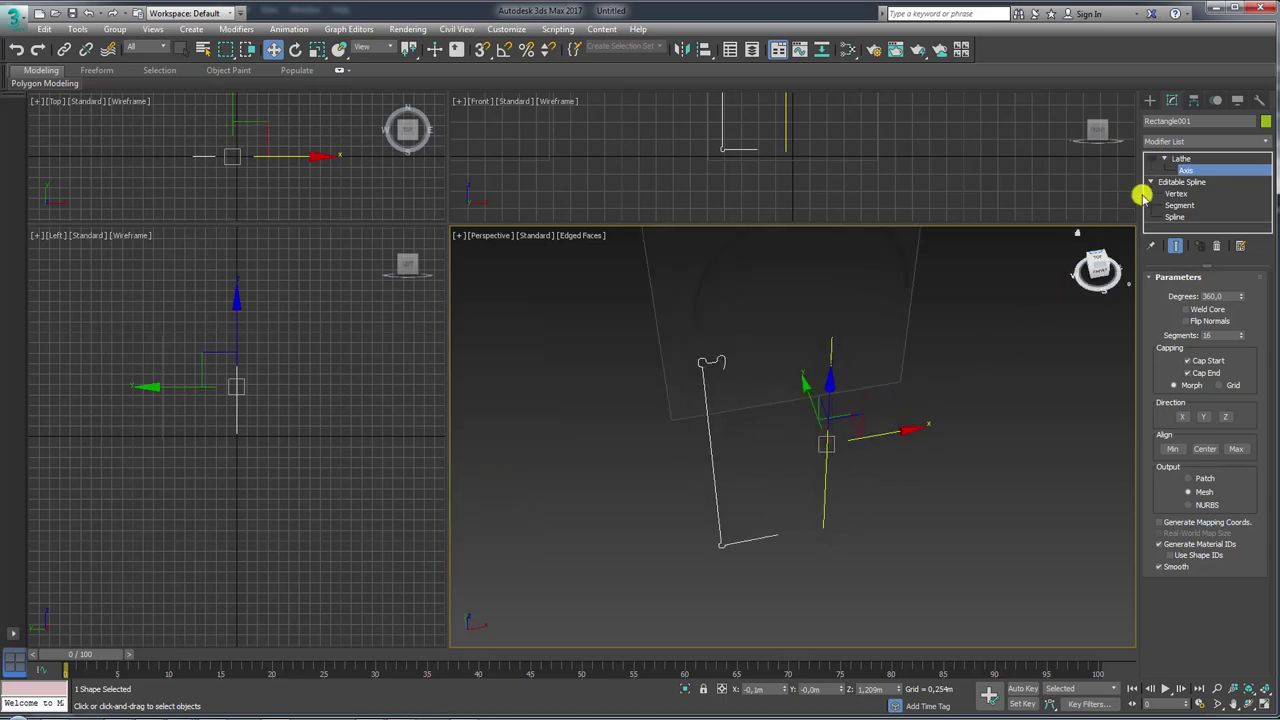
click(1152, 158)
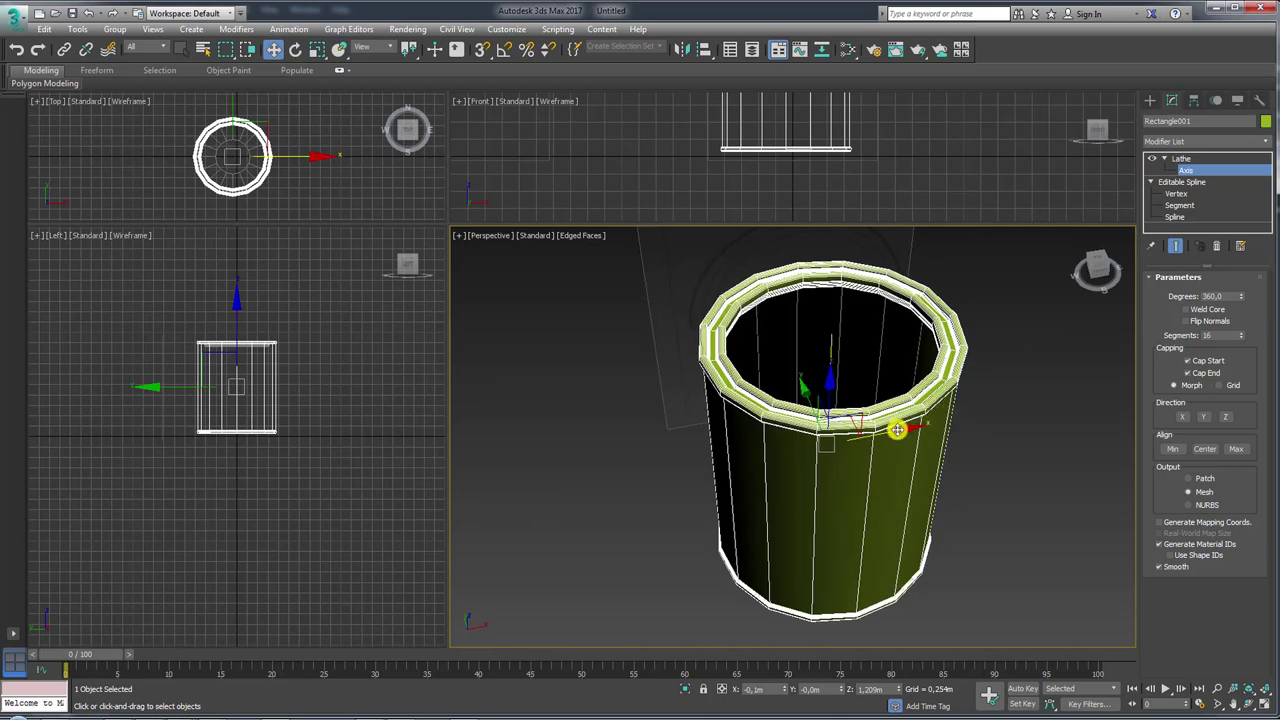
drag(897, 430, 915, 428)
mouse_move(915, 428)
alt+middle_down()
mouse_move(949, 414)
mouse_move(935, 414)
alt+middle_up()
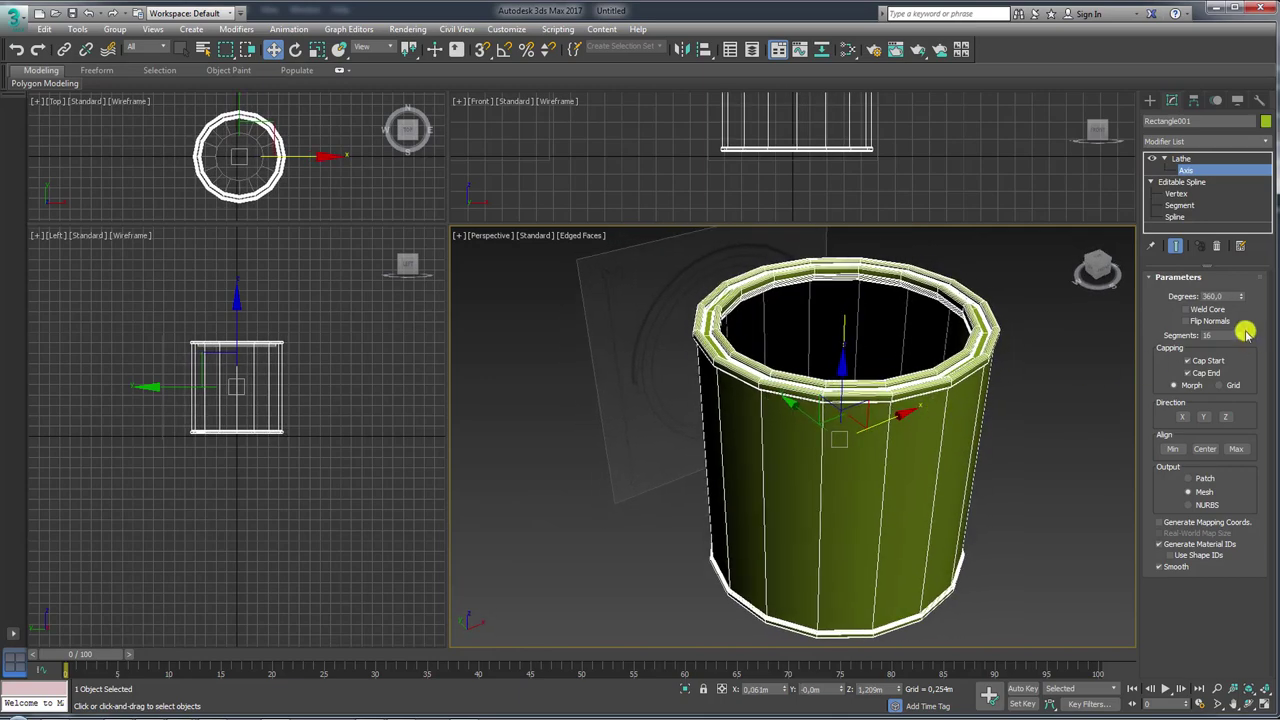
- Set the Lathe Segments to 64
mouse_move(1222, 336)
mouse_down()
mouse_move(1181, 340)
mouse_move(1259, 337)
mouse_up()
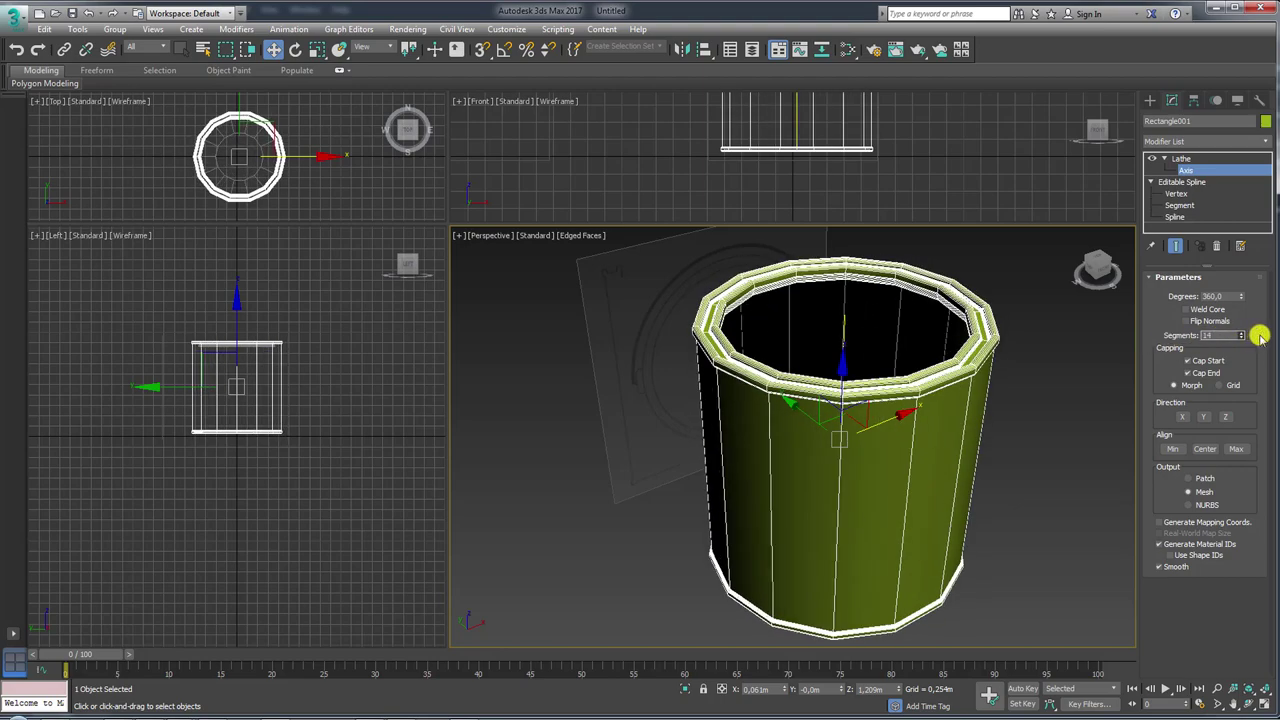
text(64)
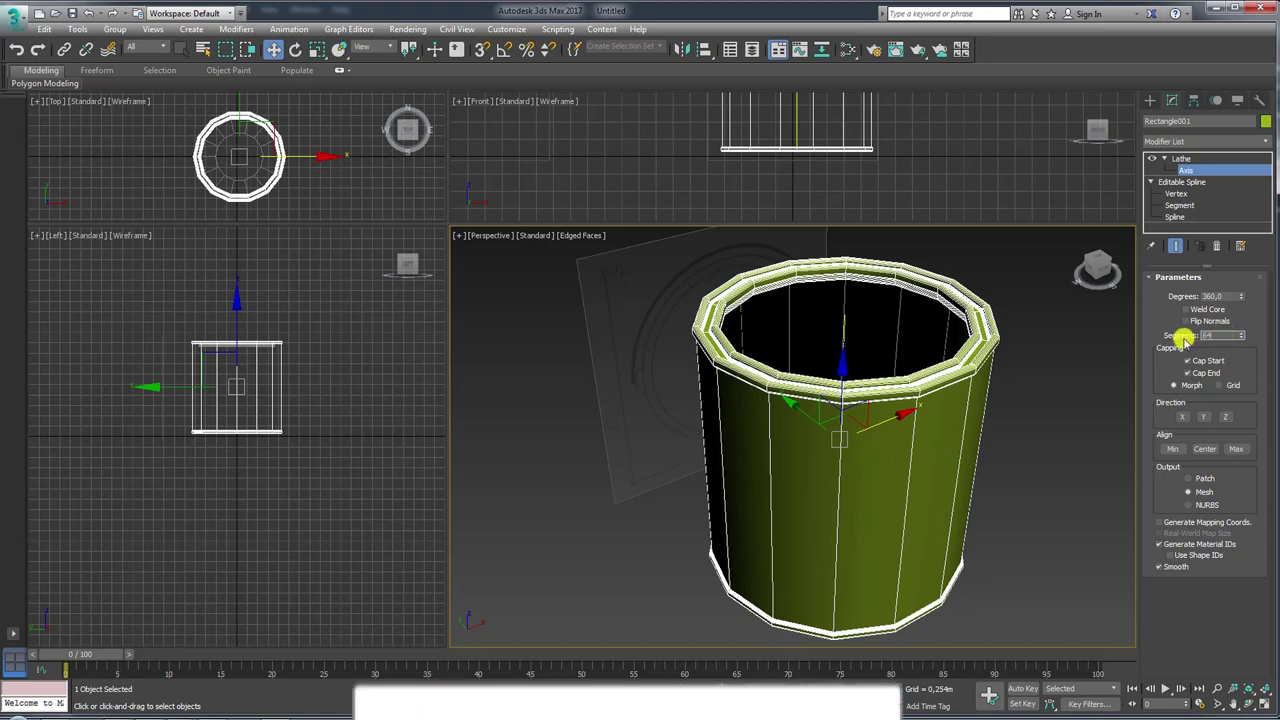
key(Return)
mouse_move(932, 431)
alt+middle_down()
mouse_move(863, 403)
mouse_move(871, 263)
mouse_move(820, 286)
mouse_move(823, 480)
mouse_move(806, 300)
mouse_move(820, 500)
alt+middle_up()
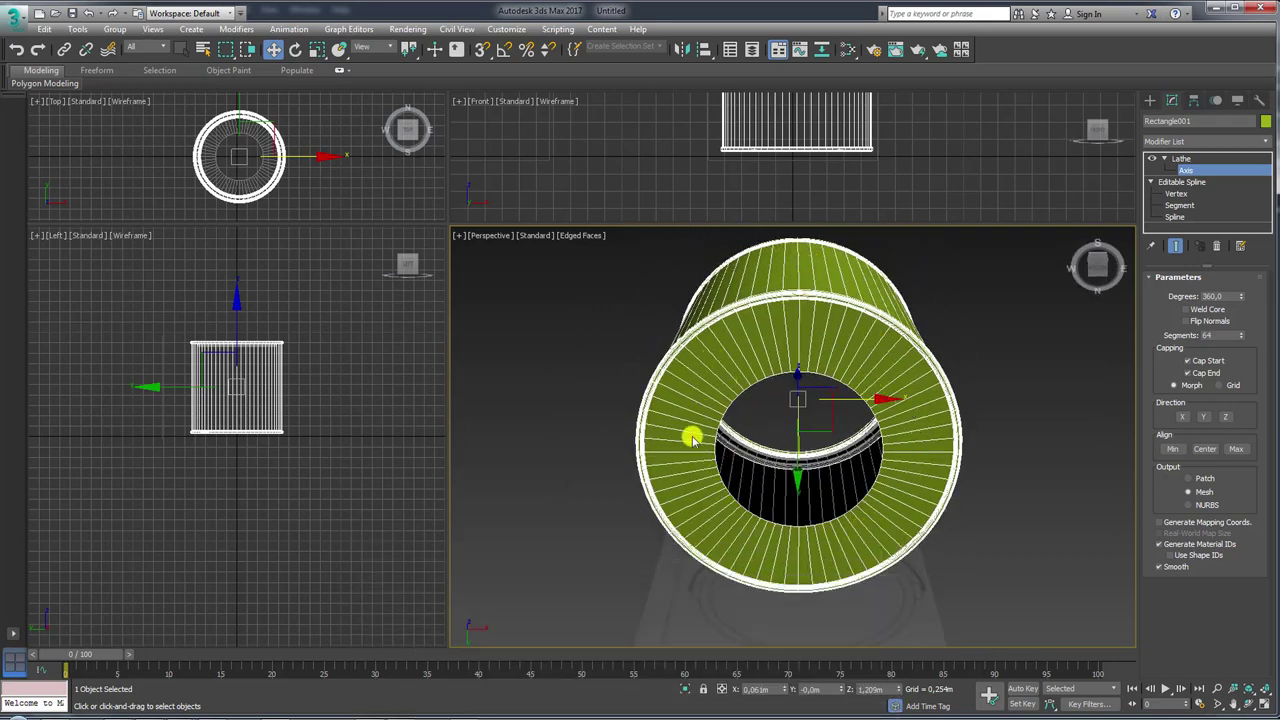
- Move the profile's inner bottom vertex onto the lathe axis to close the base hole
click(1183, 193)
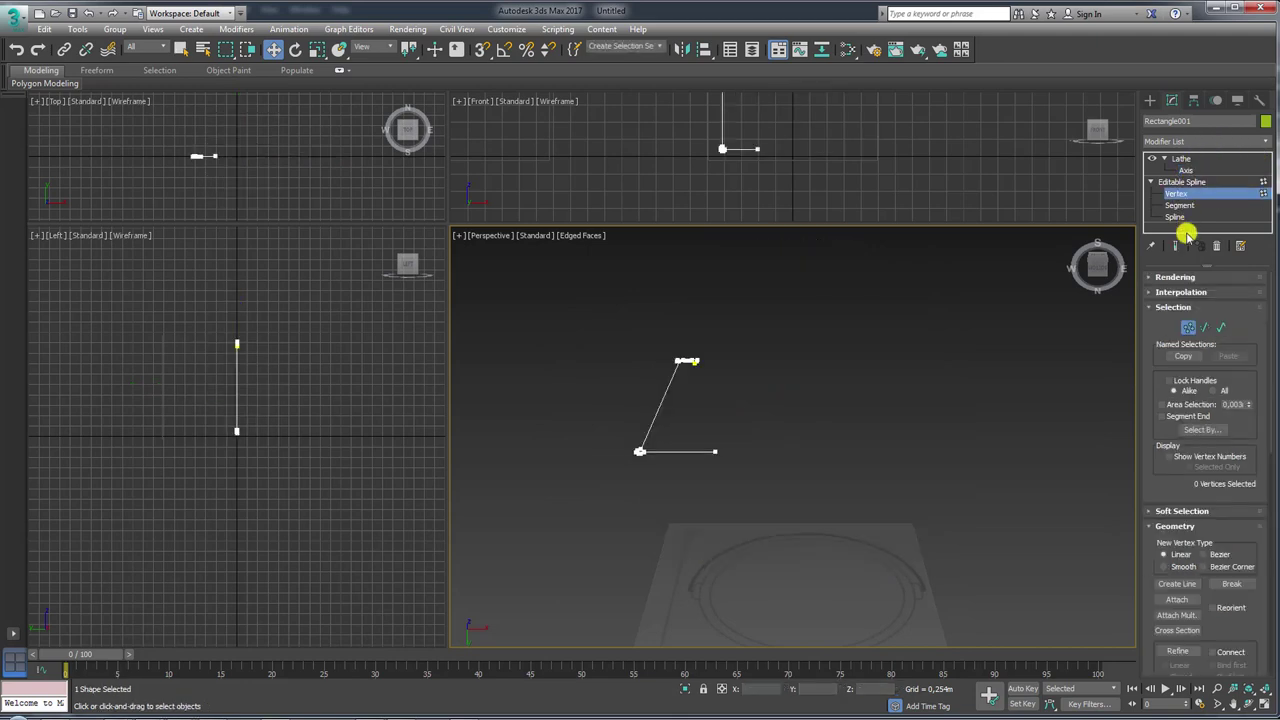
click(714, 452)
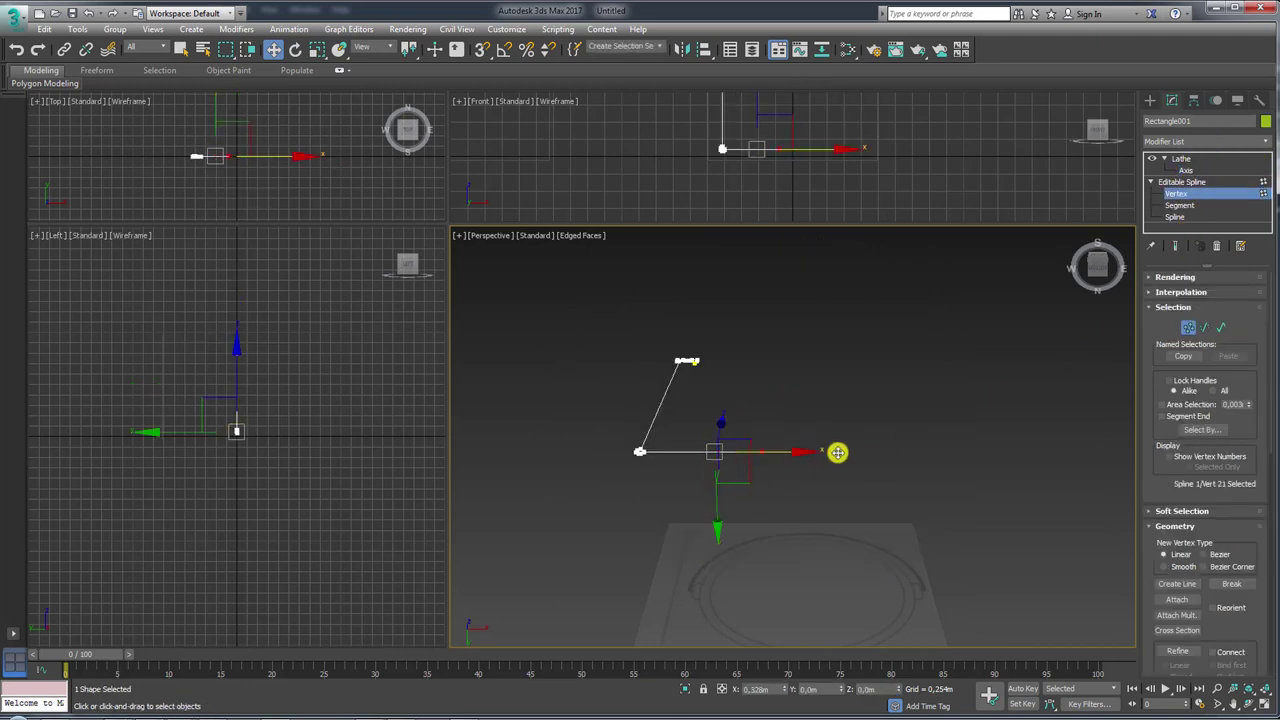
drag(821, 447, 870, 452)
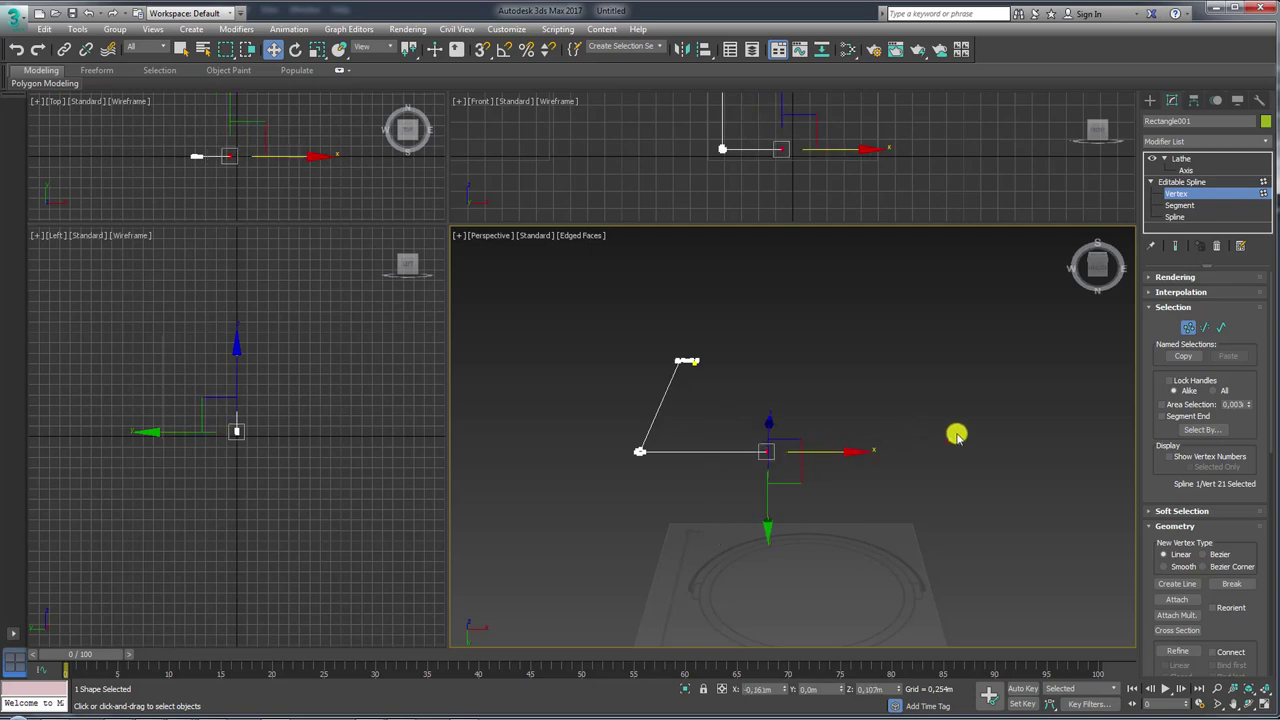
click(1175, 246)
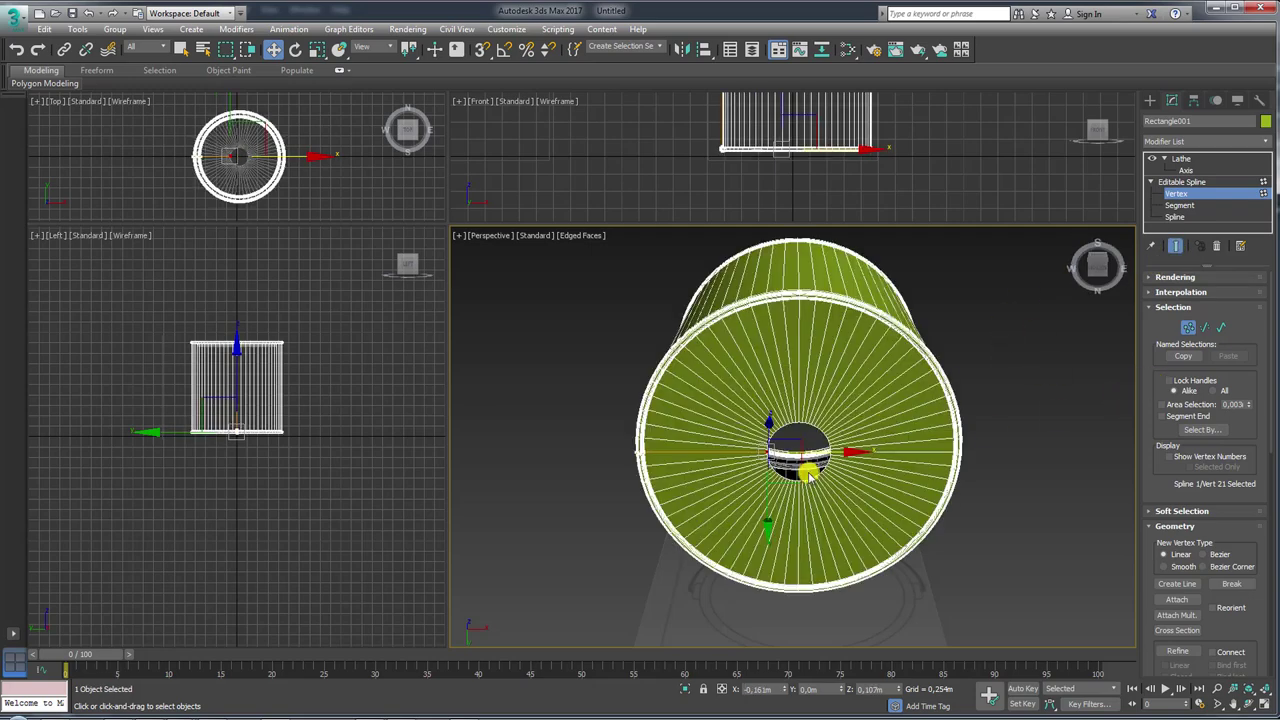
scroll(812, 455, up, 5)
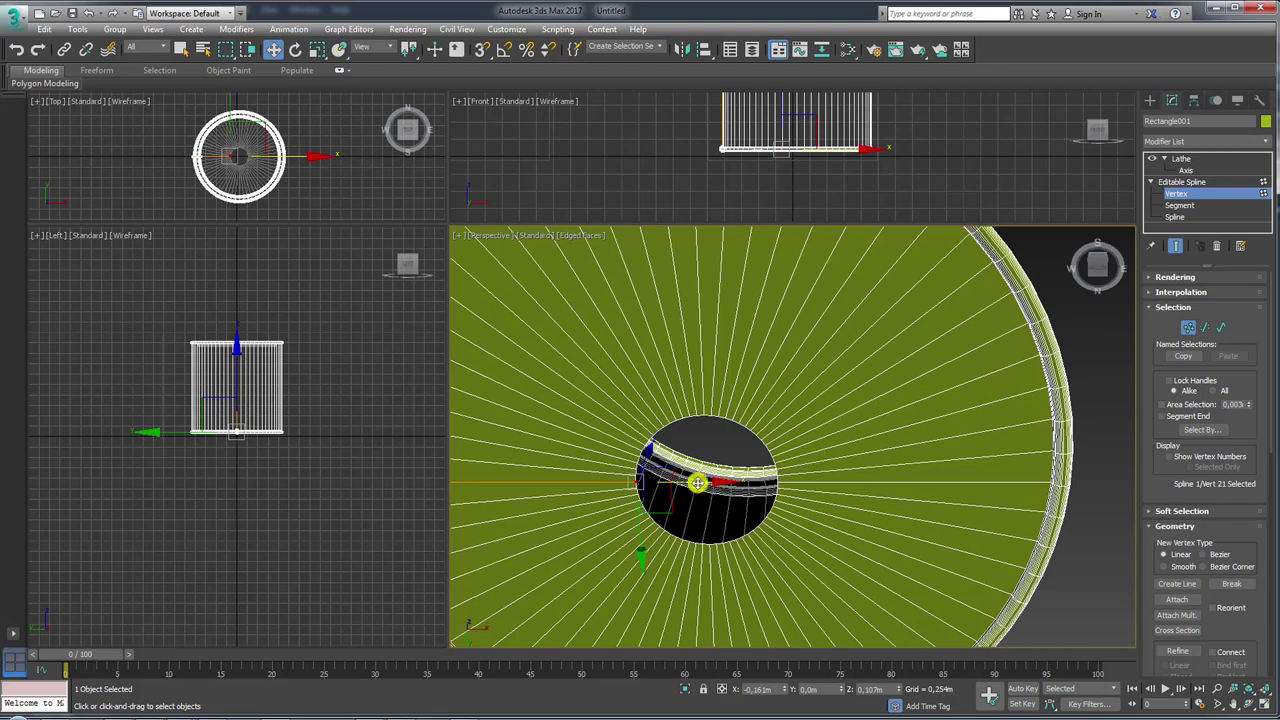
mouse_move(697, 483)
mouse_down()
mouse_move(746, 489)
mouse_move(736, 462)
mouse_move(850, 411)
mouse_up()
mouse_move(830, 352)
alt+middle_down()
mouse_move(843, 457)
mouse_move(829, 480)
mouse_move(829, 409)
alt+middle_up()
- Turn on Weld Core in the Lathe settings to merge the base's centre vertices
click(1184, 159)
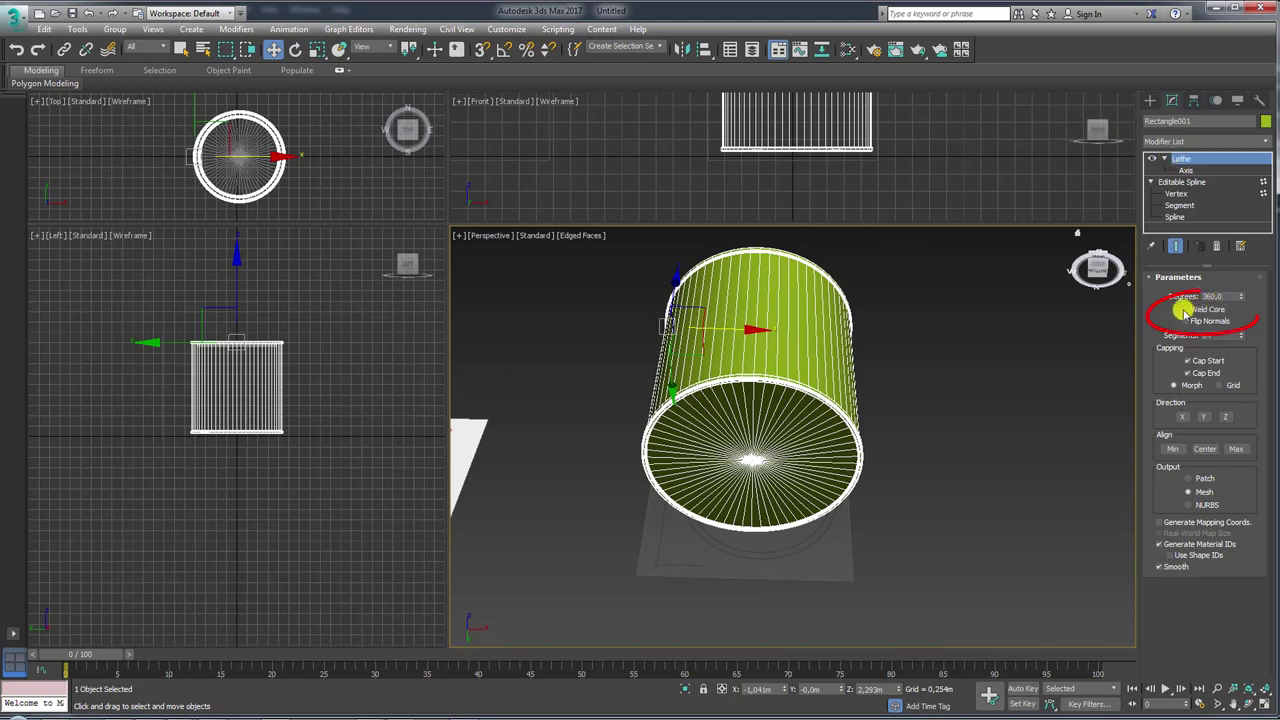
click(1185, 310)
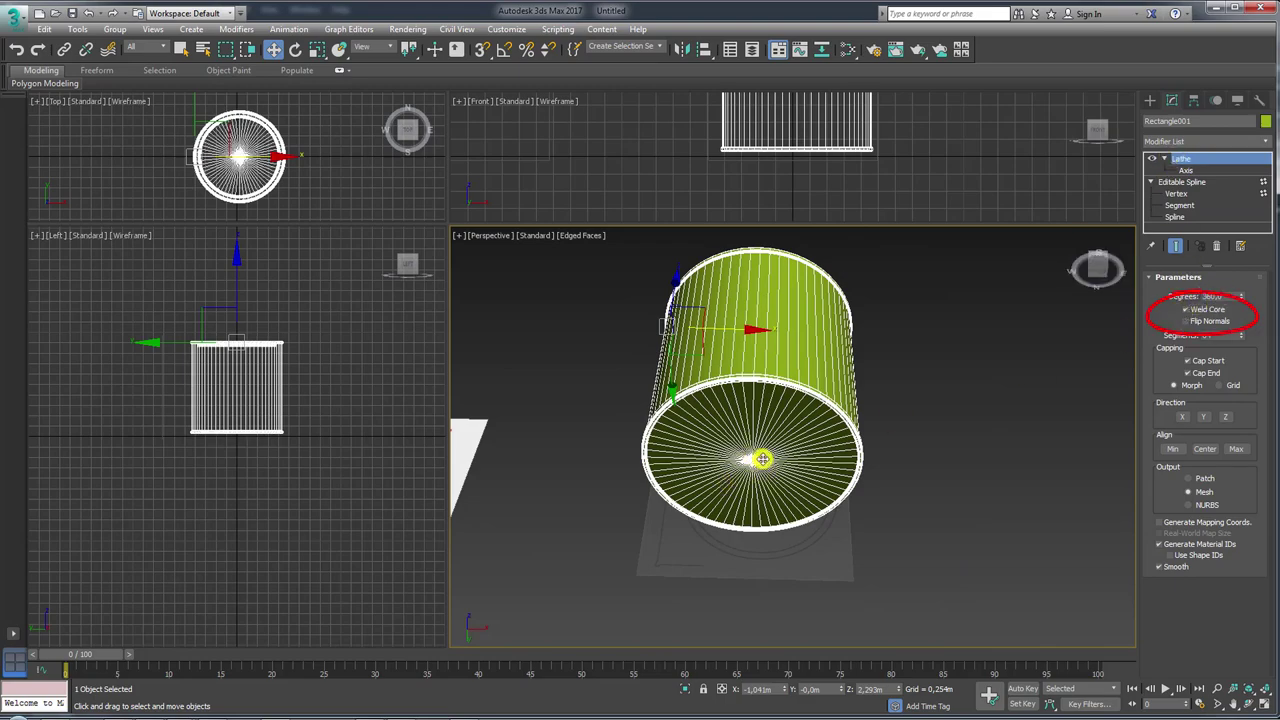
scroll(760, 462, up, 5)
scroll(750, 460, down, 4)
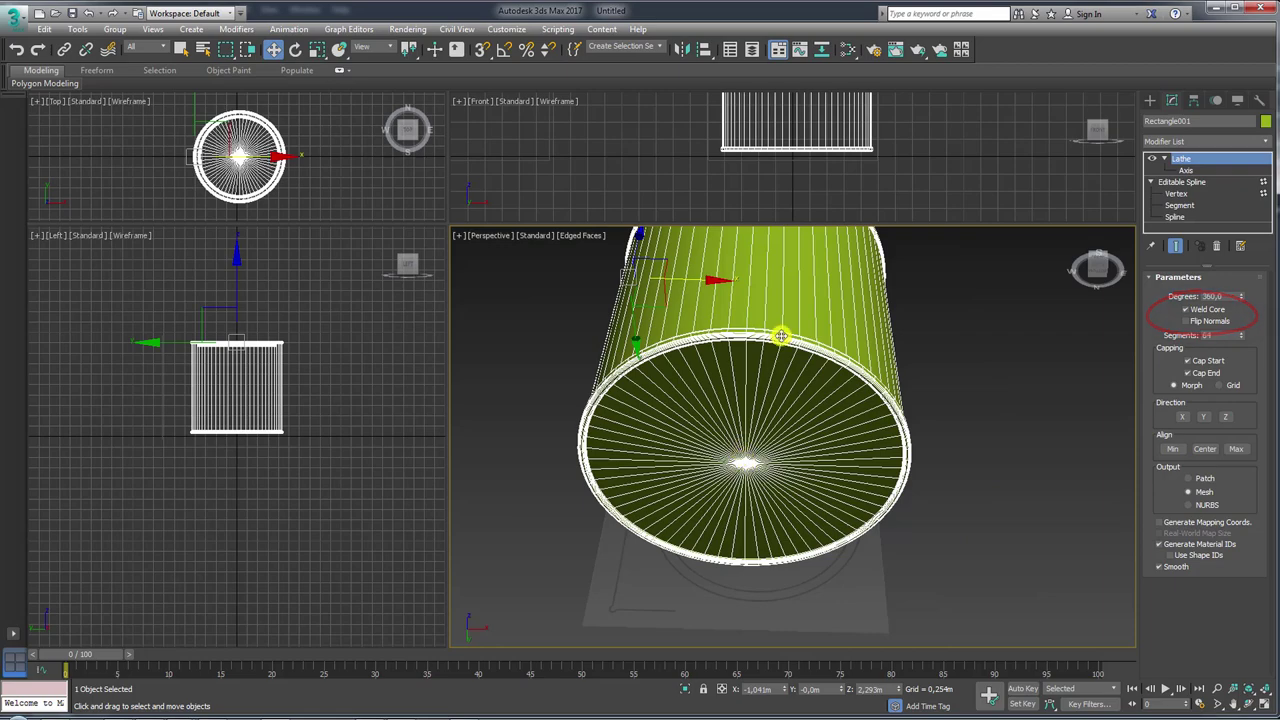
scroll(814, 411, down, 3)
scroll(823, 409, down, 3)
mouse_move(823, 409)
alt+middle_down()
mouse_move(846, 486)
mouse_move(822, 498)
alt+middle_up()
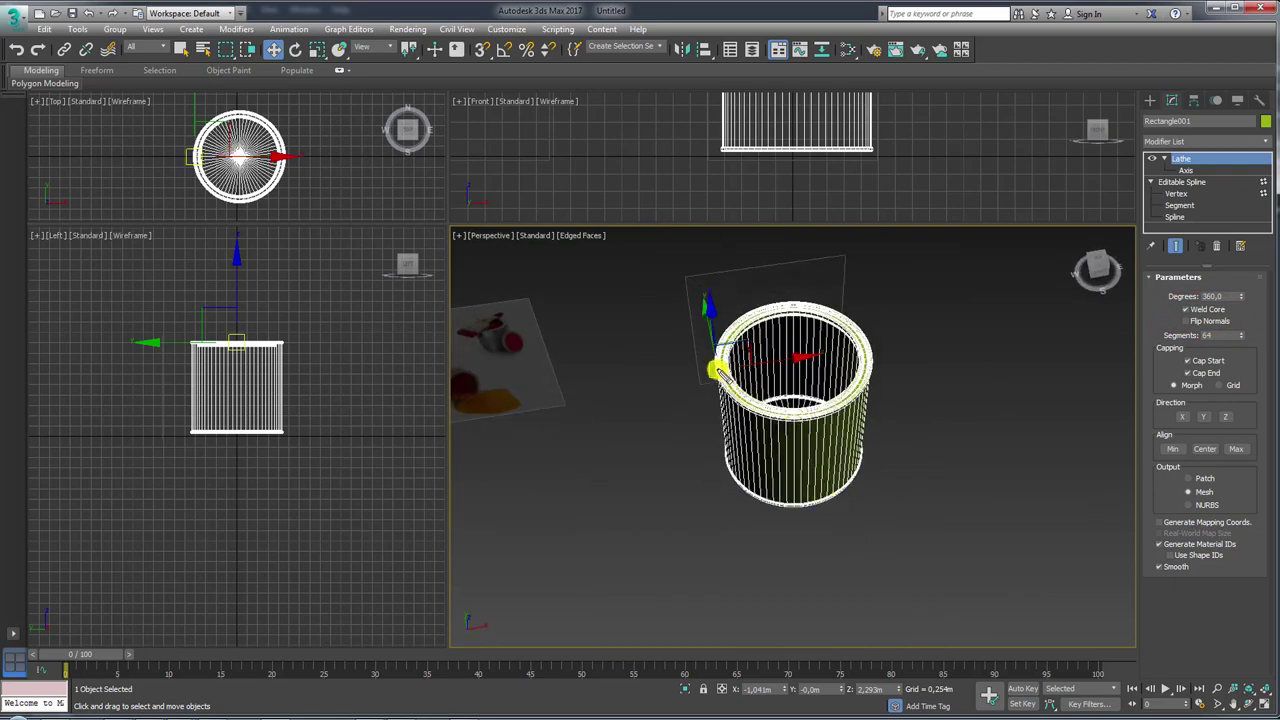
drag(765, 372, 795, 380)
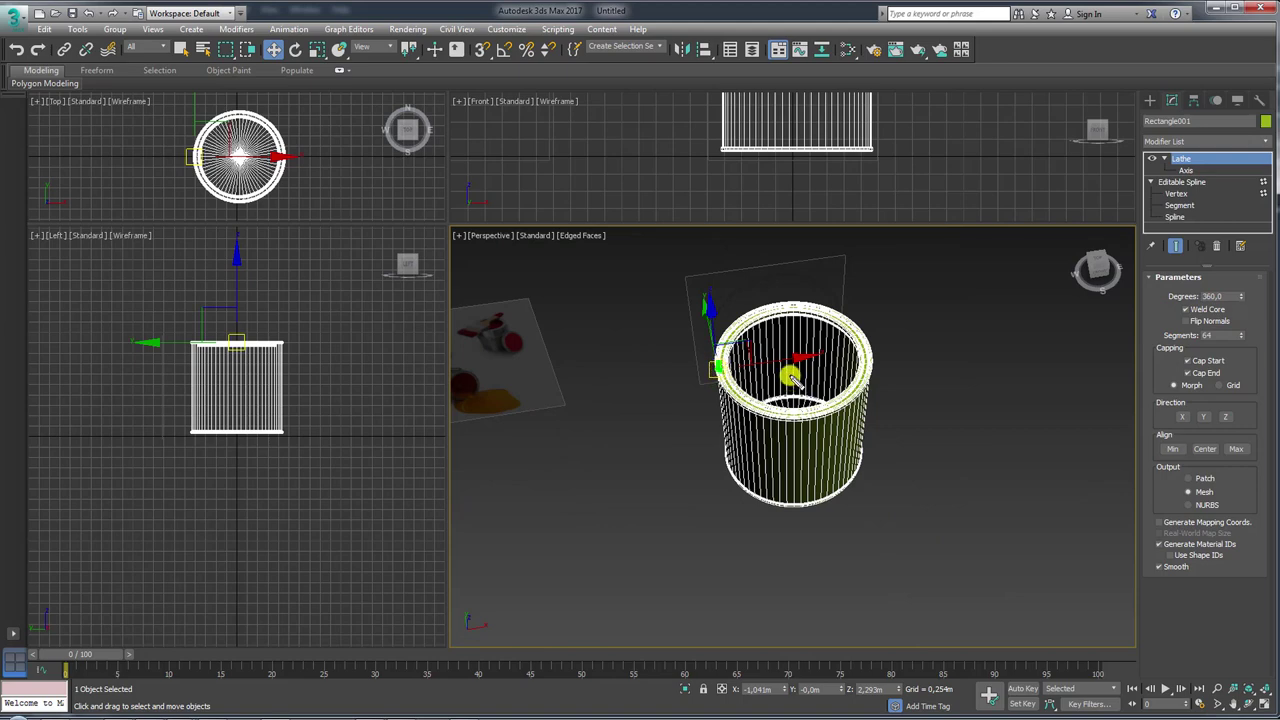
- Centre Rectangle001's pivot on the lathed can body with Affect Pivot Only and Center to Object
click(1195, 101)
click(1203, 195)
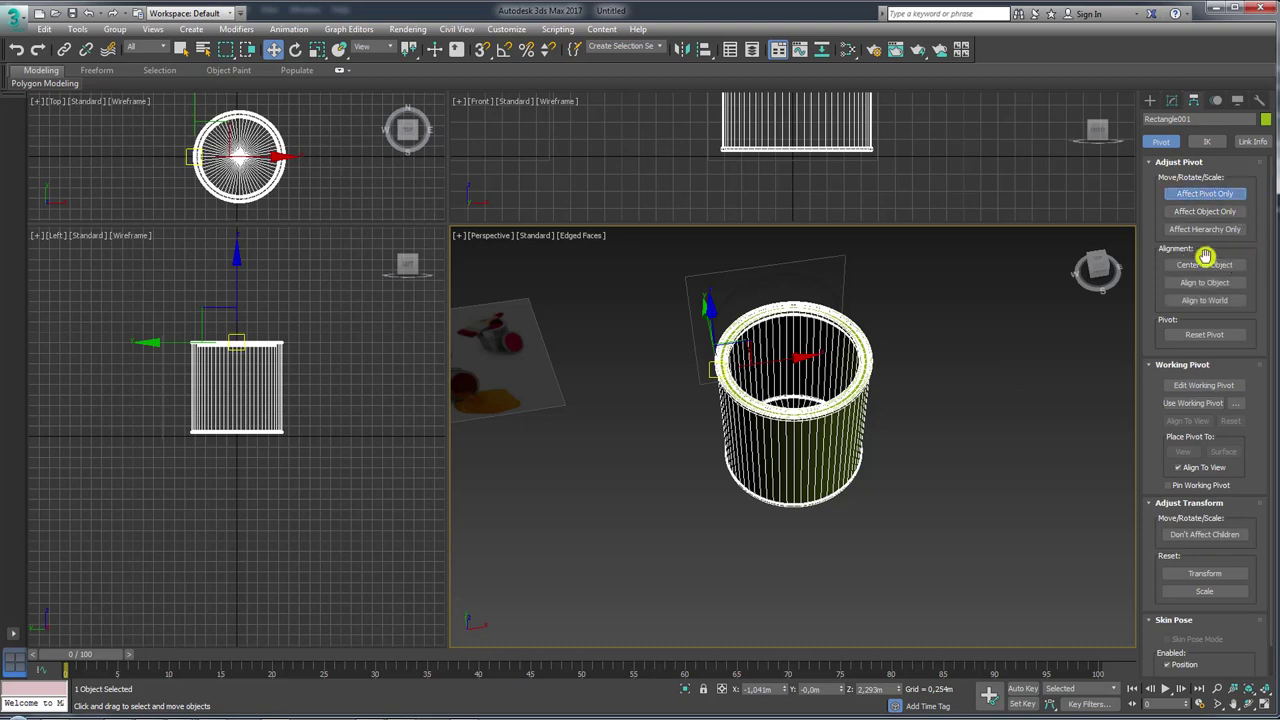
click(1198, 265)
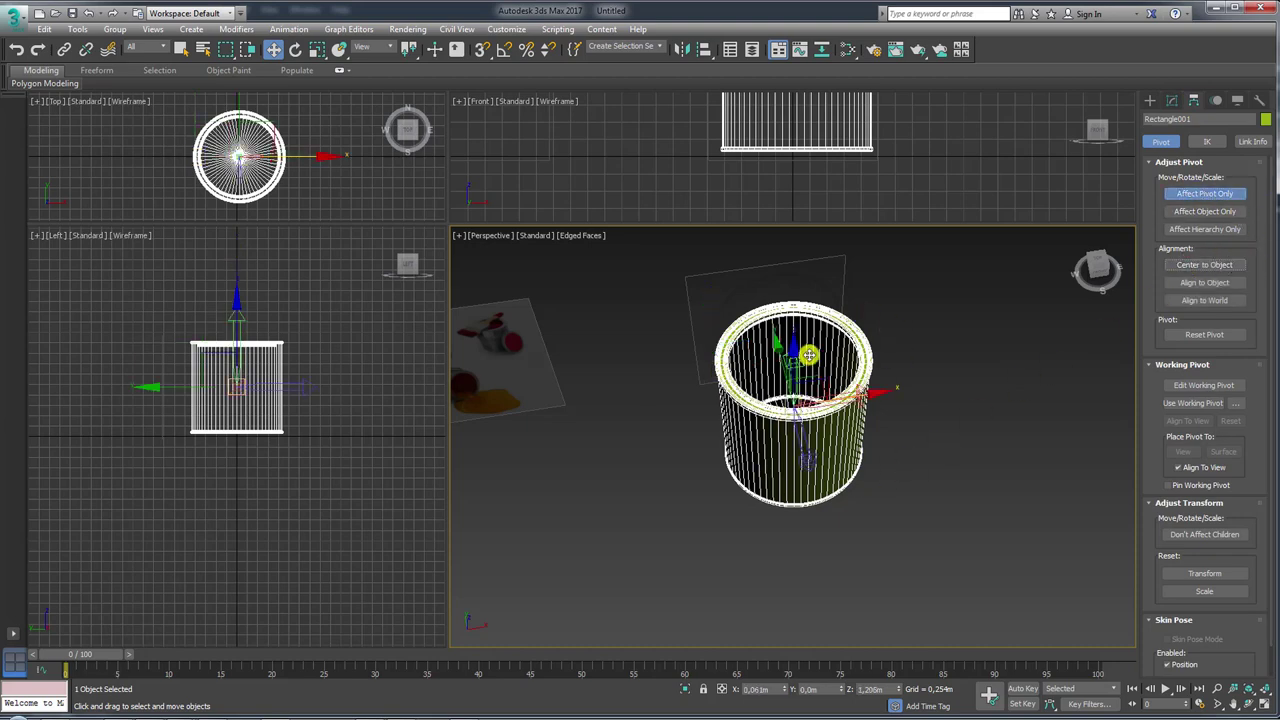
mouse_move(901, 360)
alt+middle_down()
mouse_move(914, 274)
mouse_move(977, 320)
mouse_move(905, 358)
alt+middle_up()
click(1180, 196)
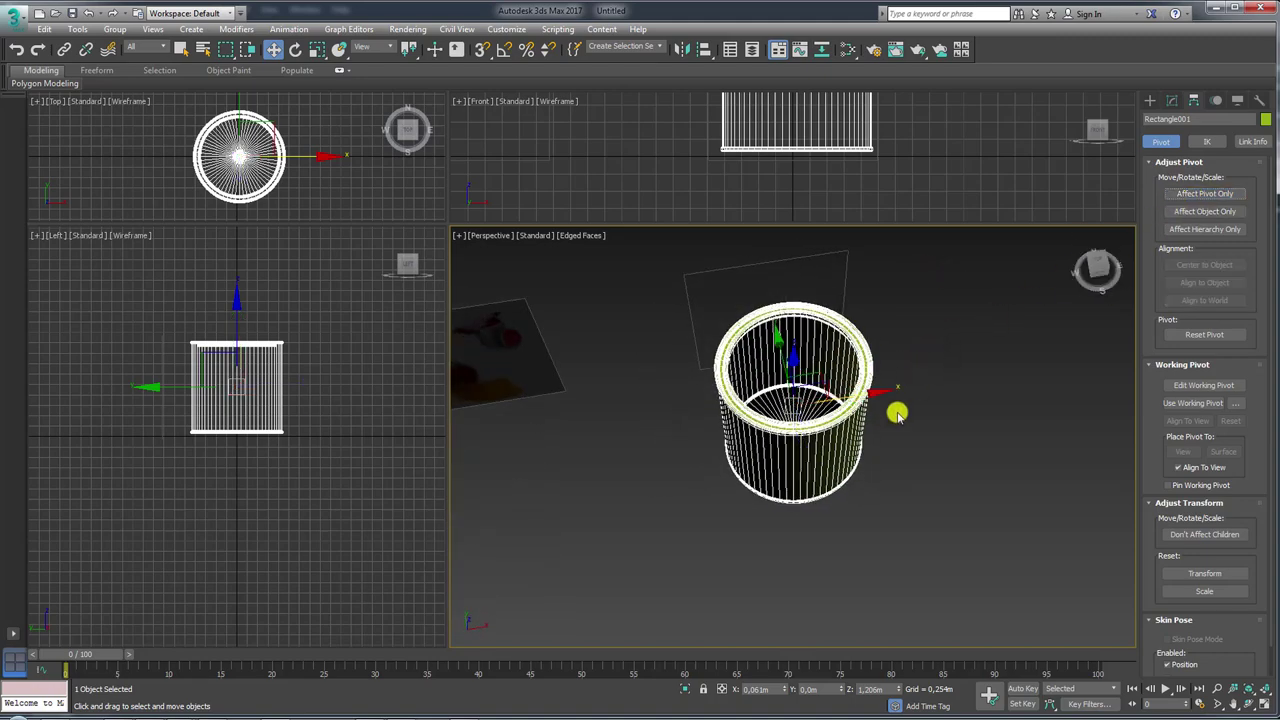
mouse_move(894, 411)
alt+middle_down()
mouse_move(814, 386)
mouse_move(722, 610)
alt+middle_up()
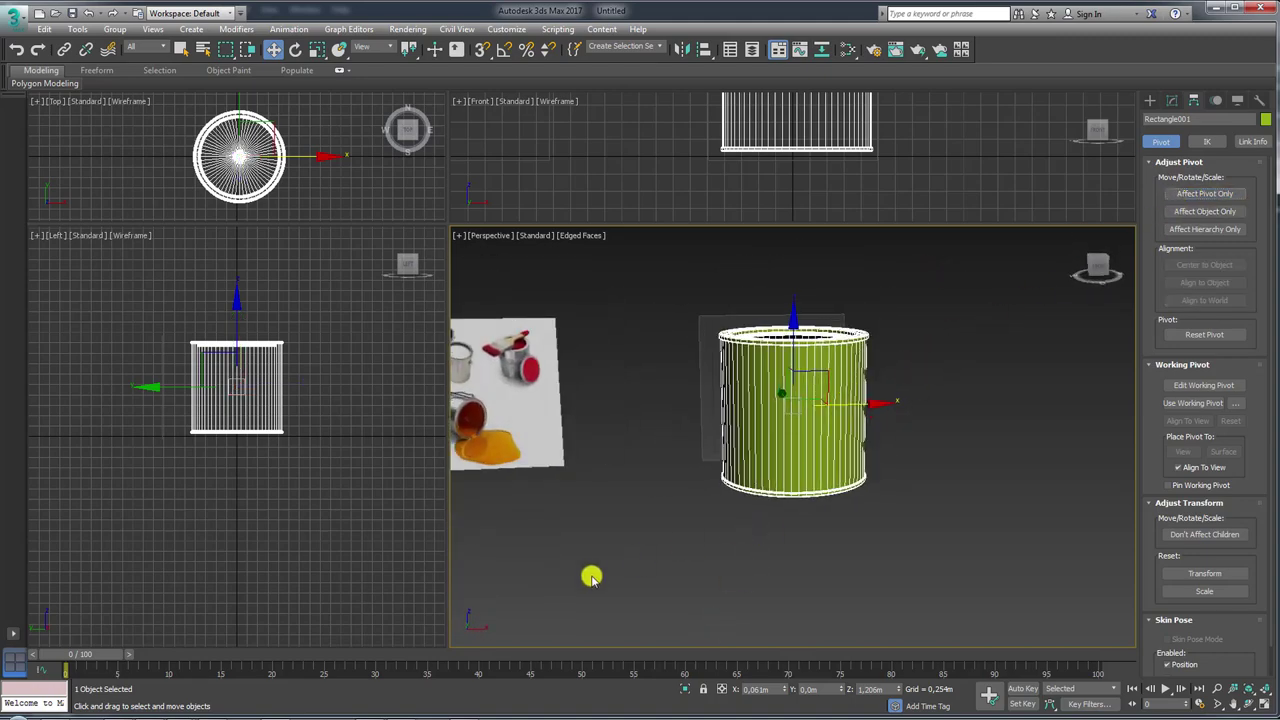
key(alt+Tab)
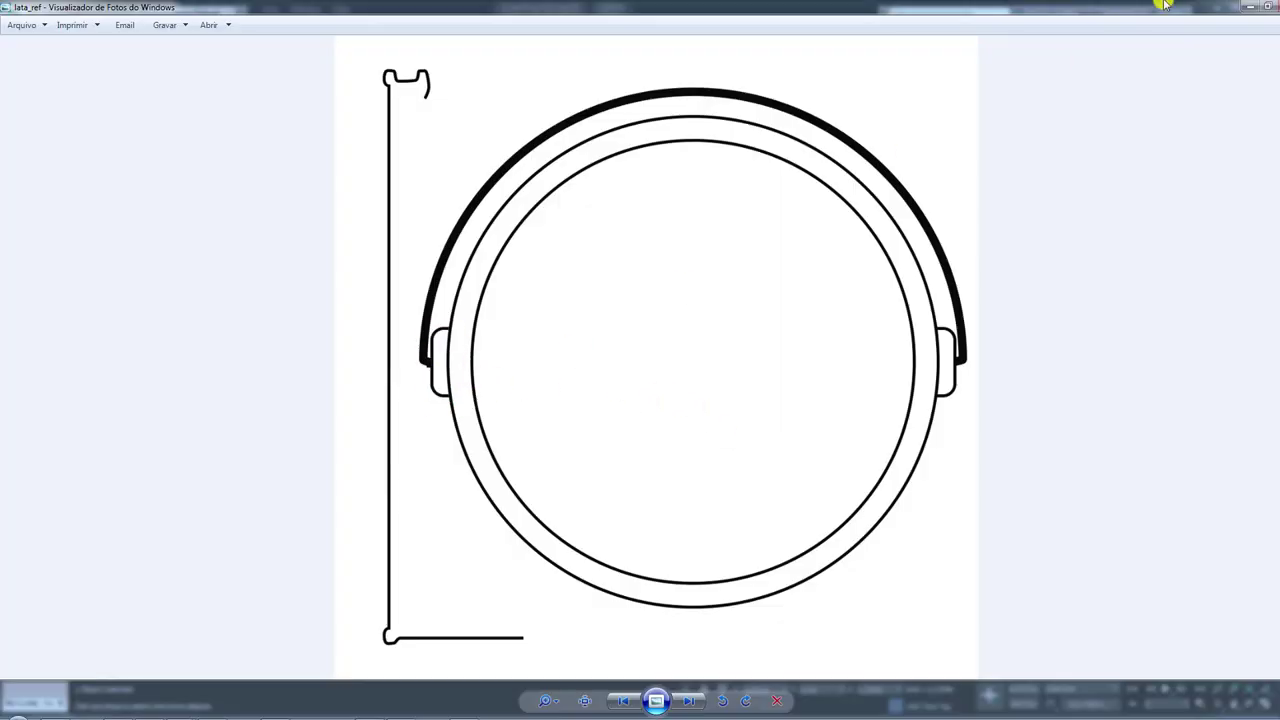
click(1249, 10)
mouse_move(1006, 337)
alt+middle_down()
mouse_move(863, 434)
mouse_move(548, 383)
alt+middle_up()
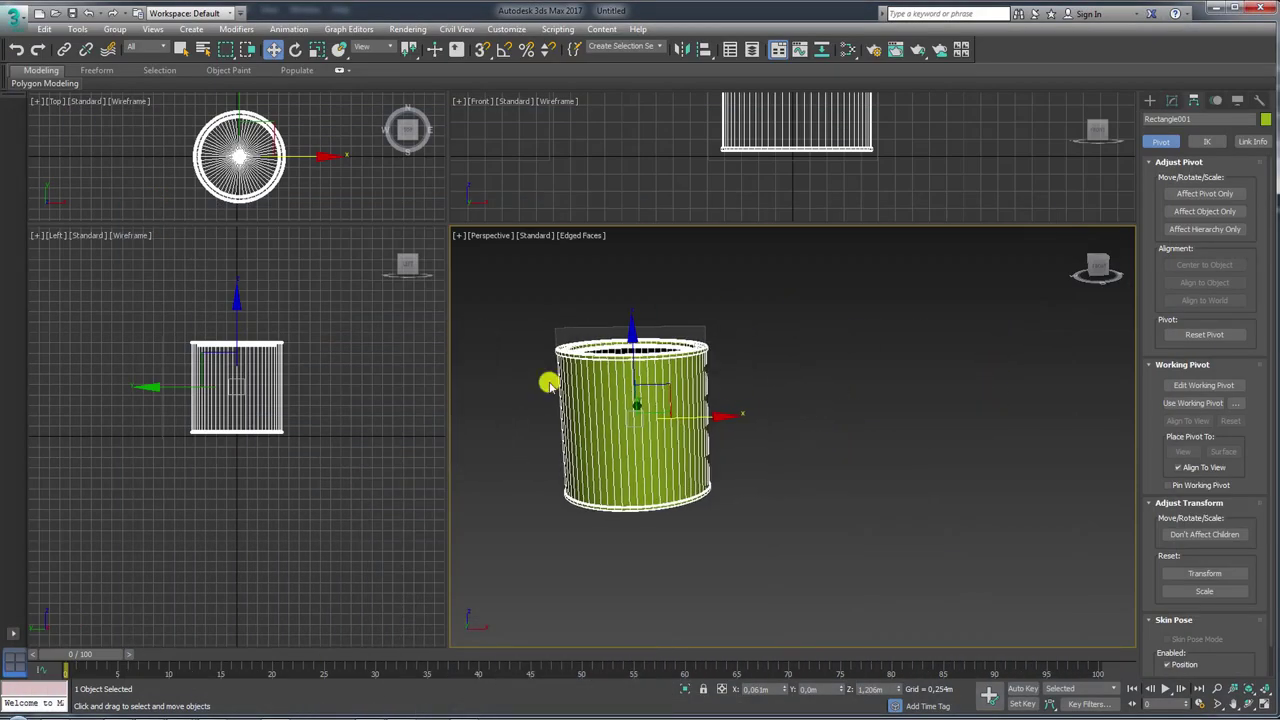
- Draw a new rectangle in the front view to the right of the can
click(1150, 100)
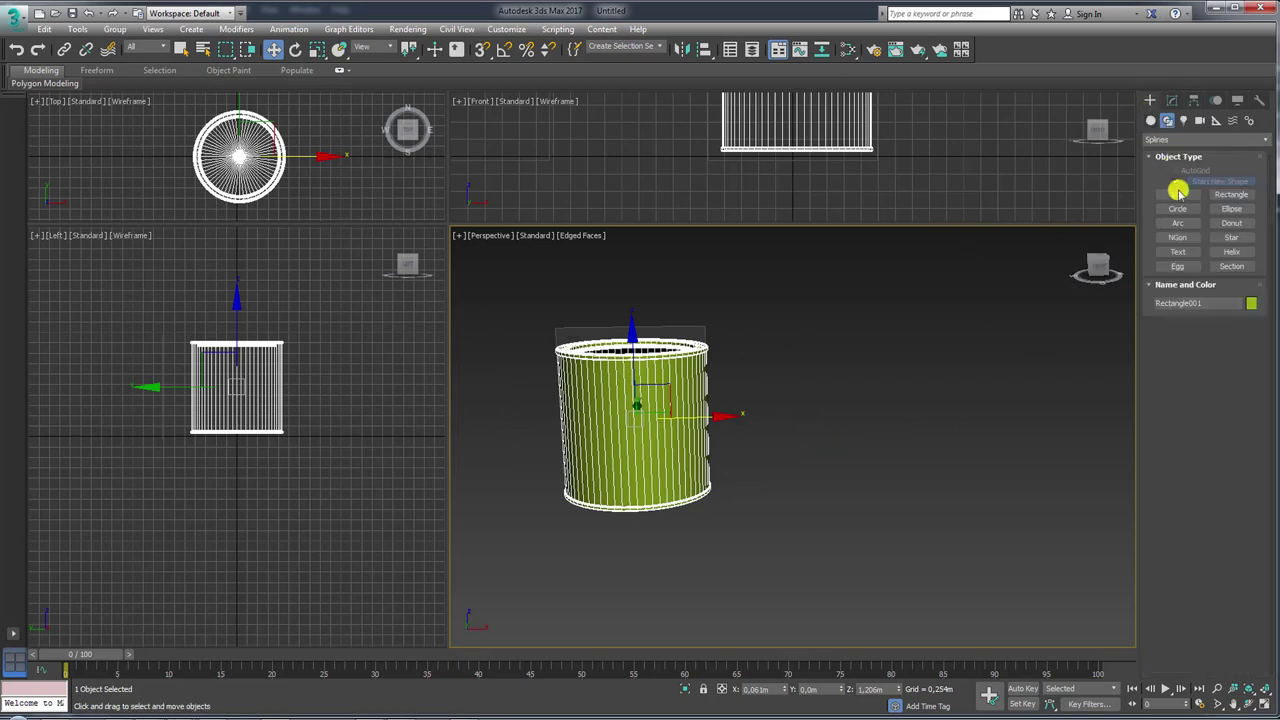
click(1231, 194)
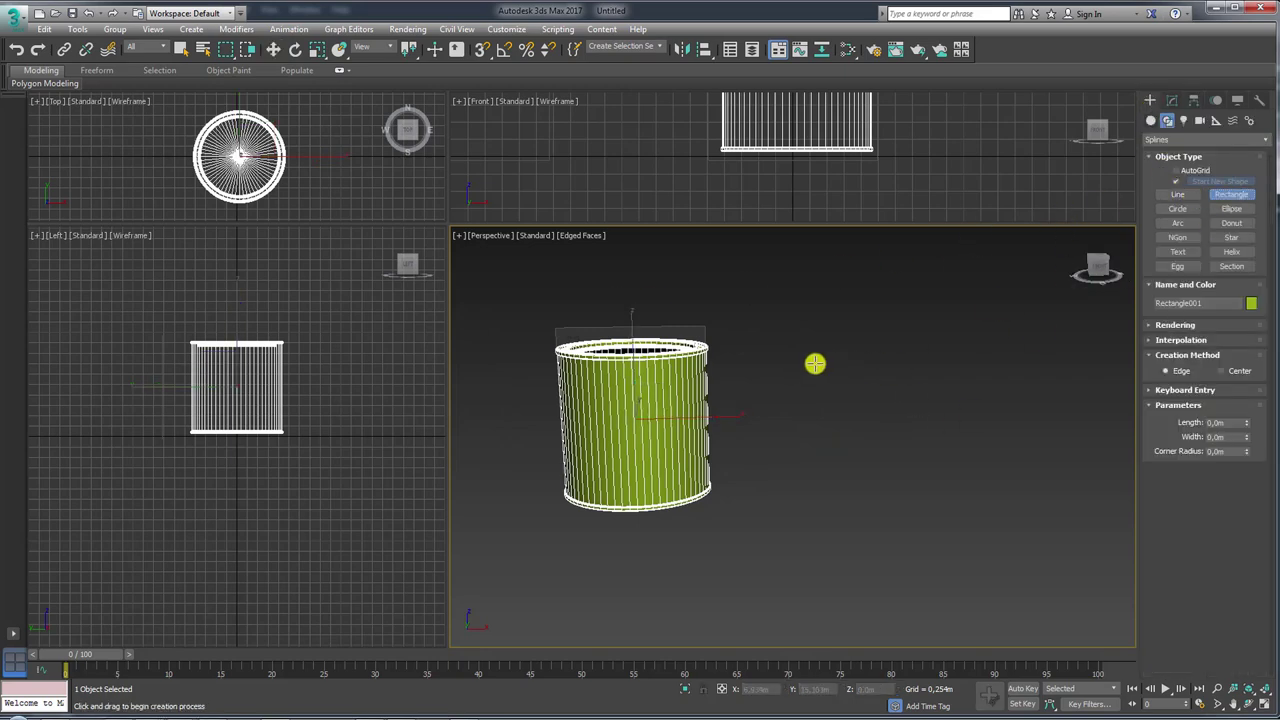
key(f)
drag(673, 404, 786, 464)
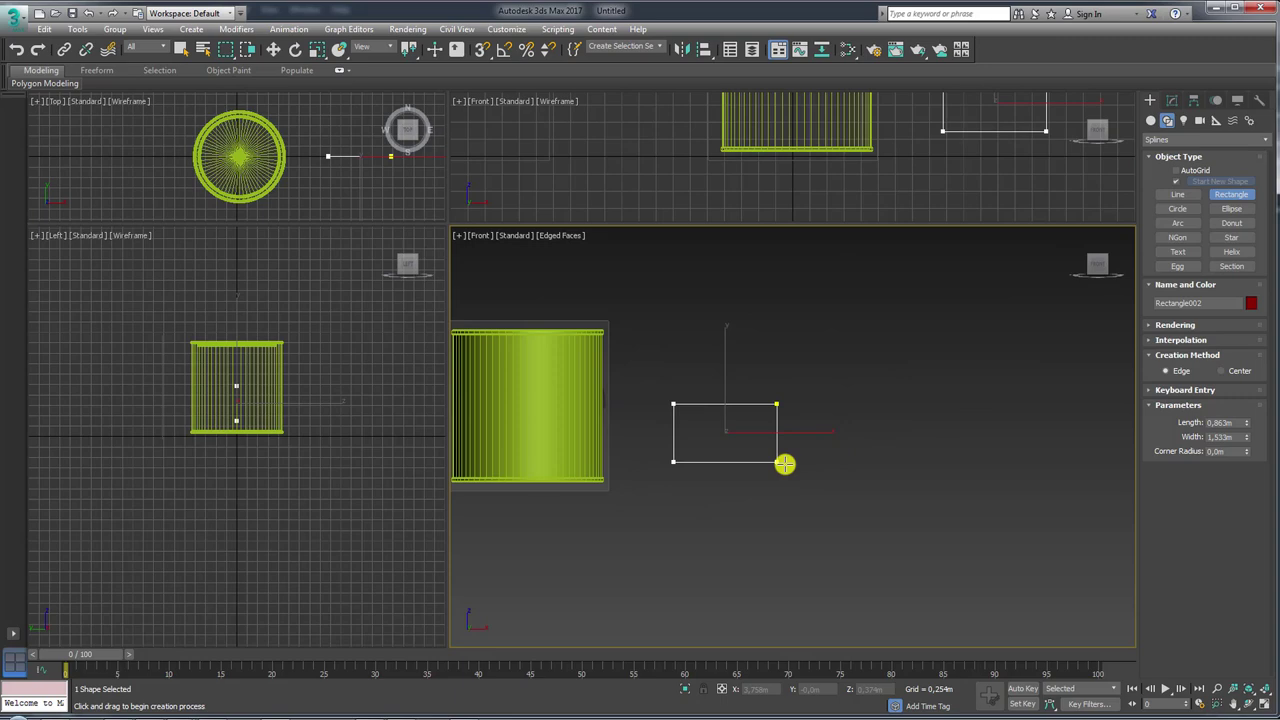
right_click(710, 444)
- Convert the rectangle to an editable spline and delete its bottom segment
right_click(709, 434)
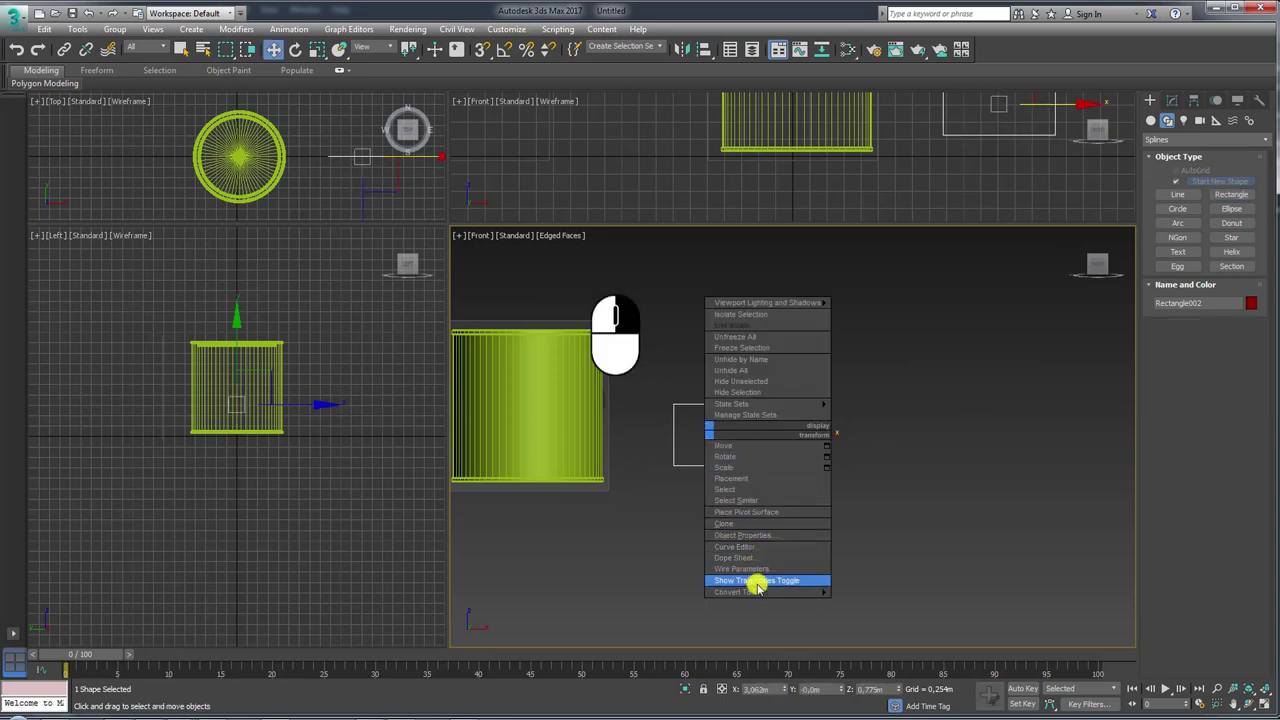
click(880, 593)
click(1204, 327)
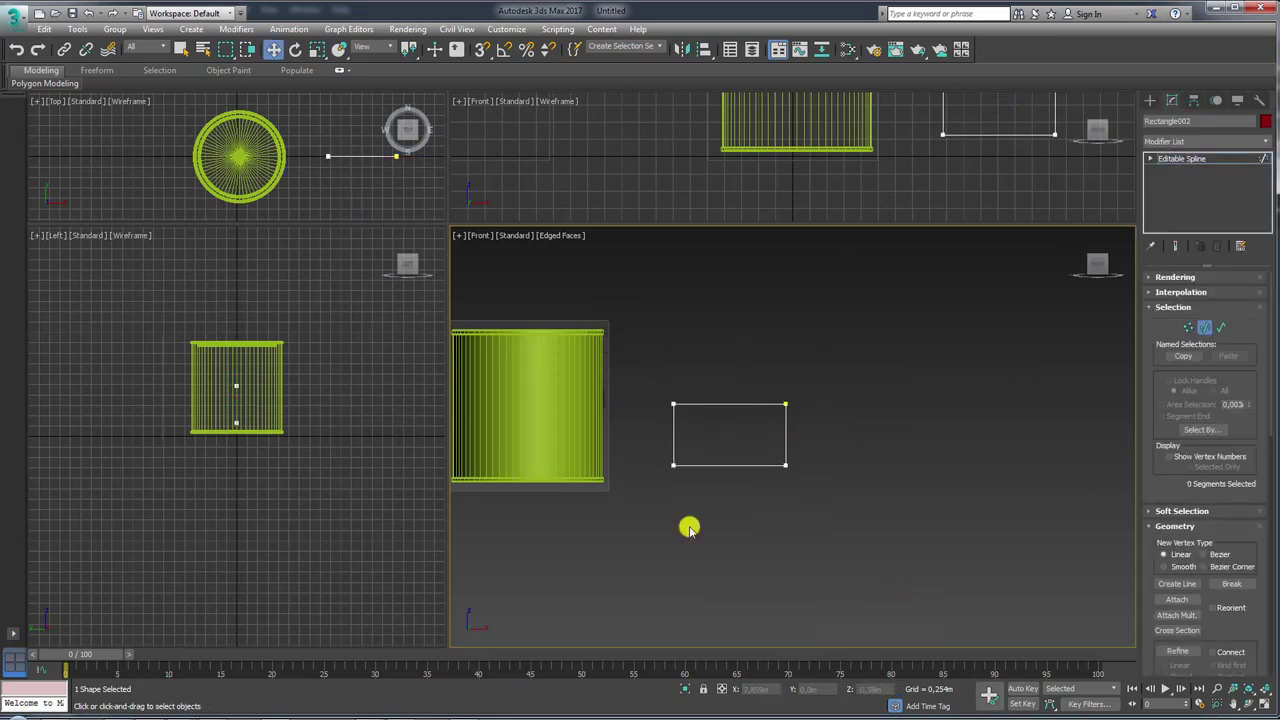
click(697, 464)
key(Delete)
- Select both top vertices and fillet them into rounded corners
click(1183, 330)
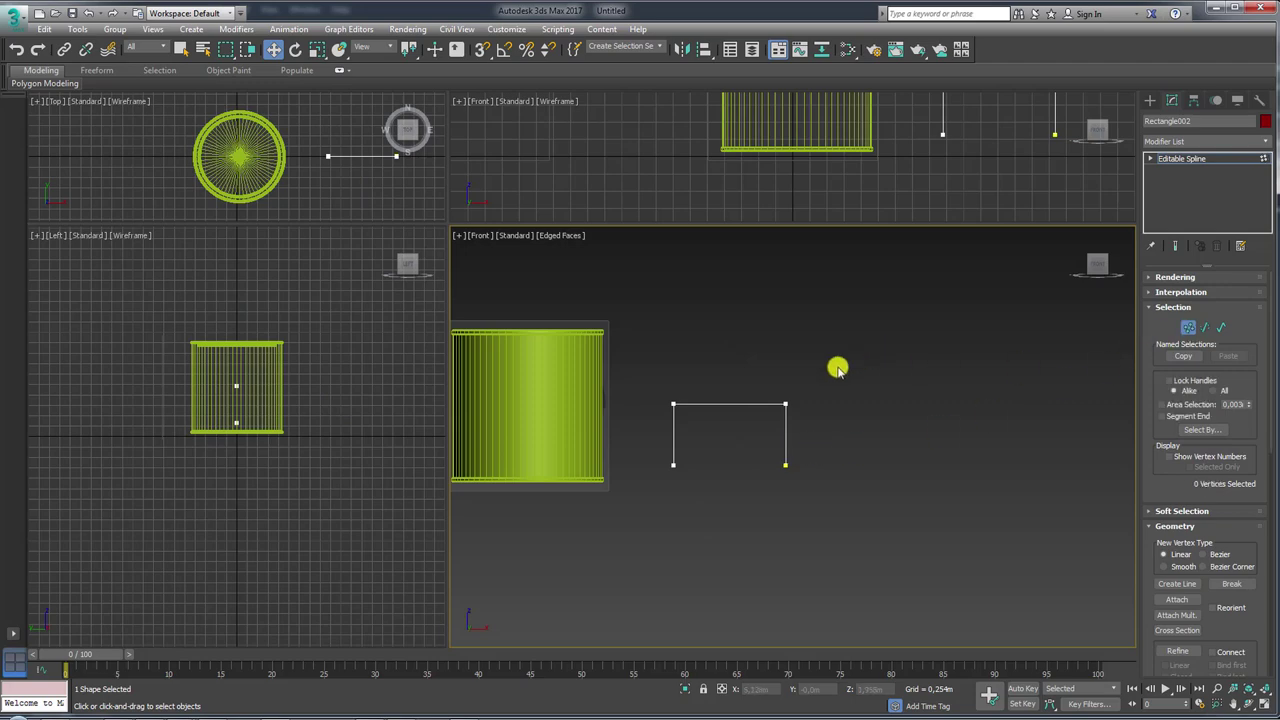
drag(837, 366, 653, 438)
scroll(1226, 428, down, 3)
scroll(1226, 428, down, 5)
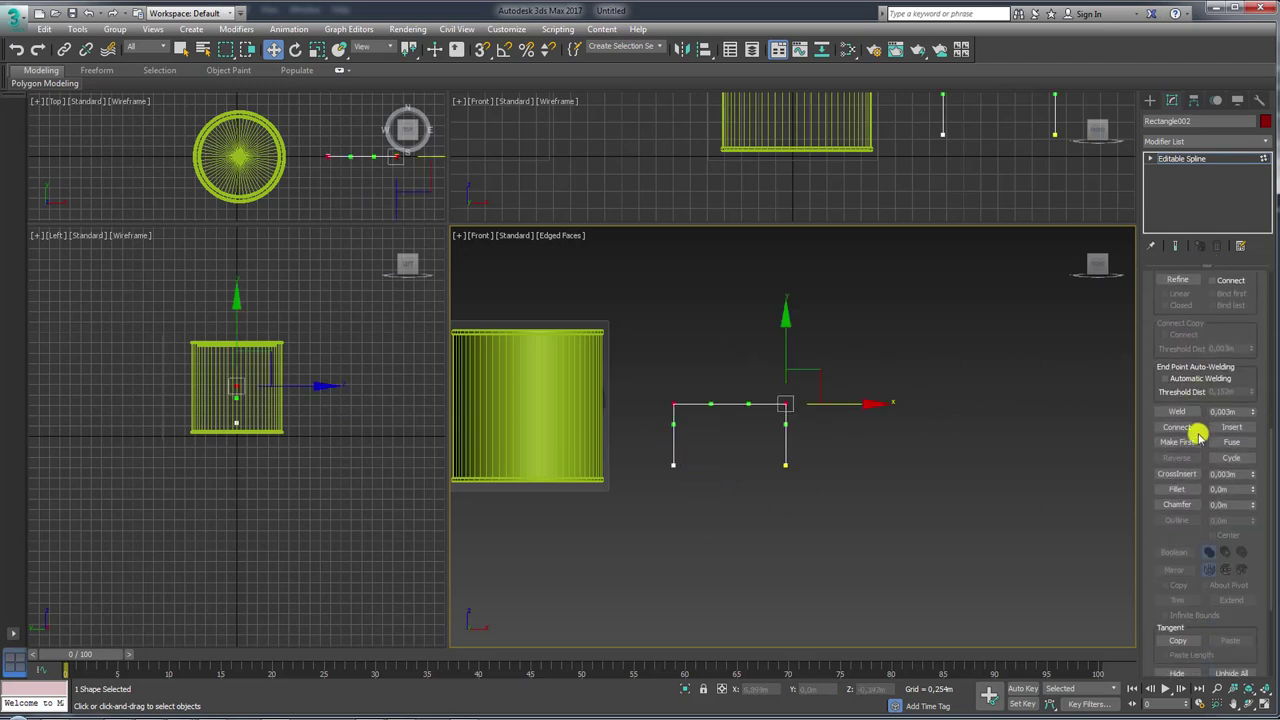
click(1177, 489)
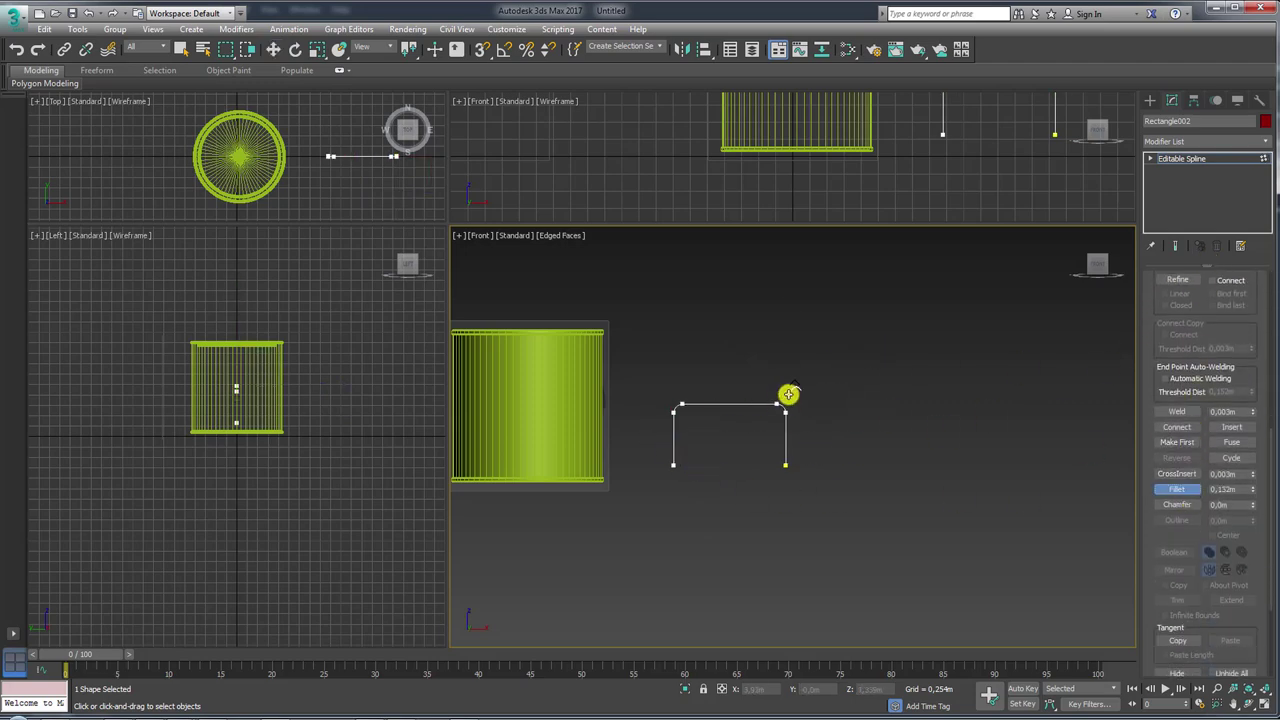
drag(781, 405, 789, 373)
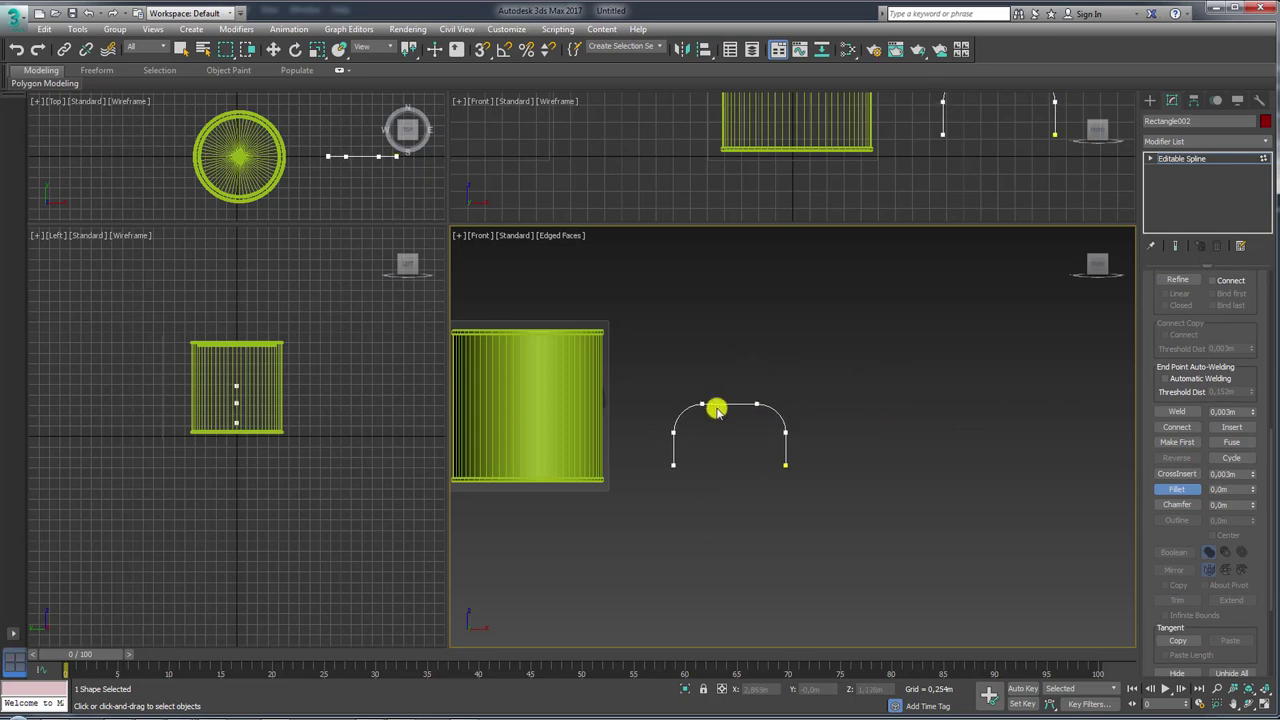
scroll(716, 410, up, 3)
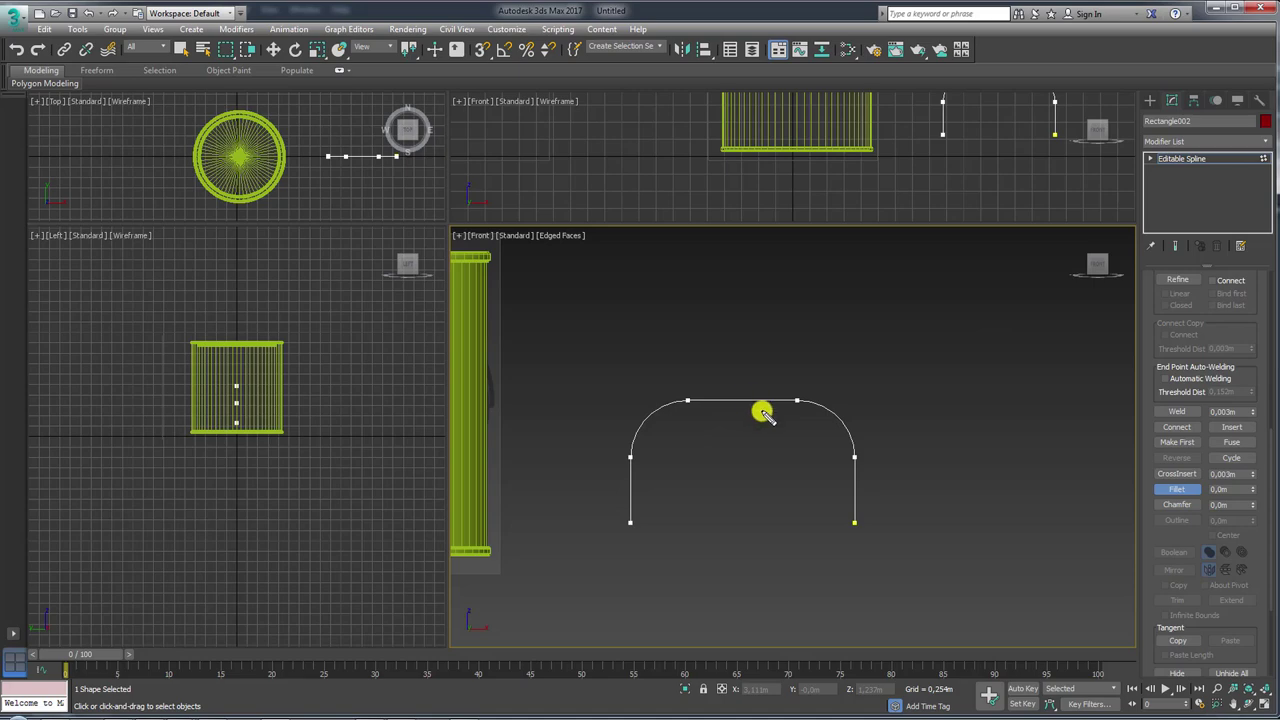
right_click(855, 424)
- Delete the spline's right arc and right side segments
drag(837, 537, 834, 541)
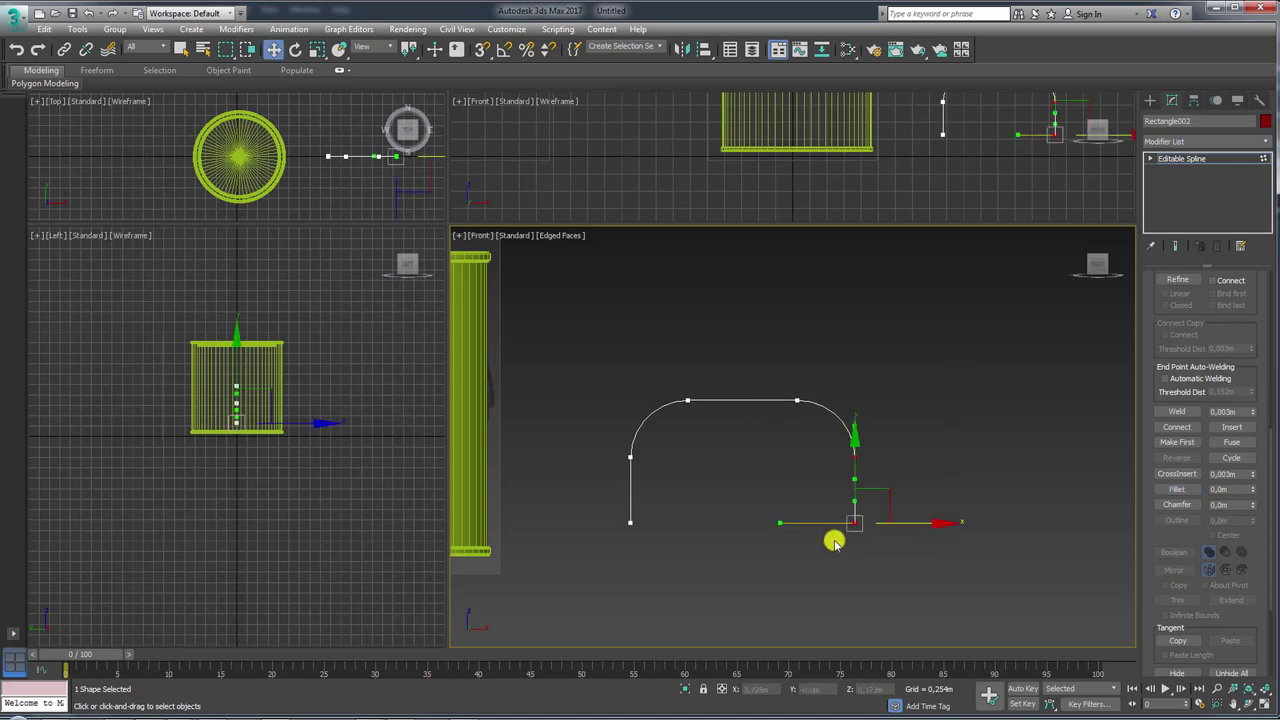
click(1150, 160)
click(1179, 182)
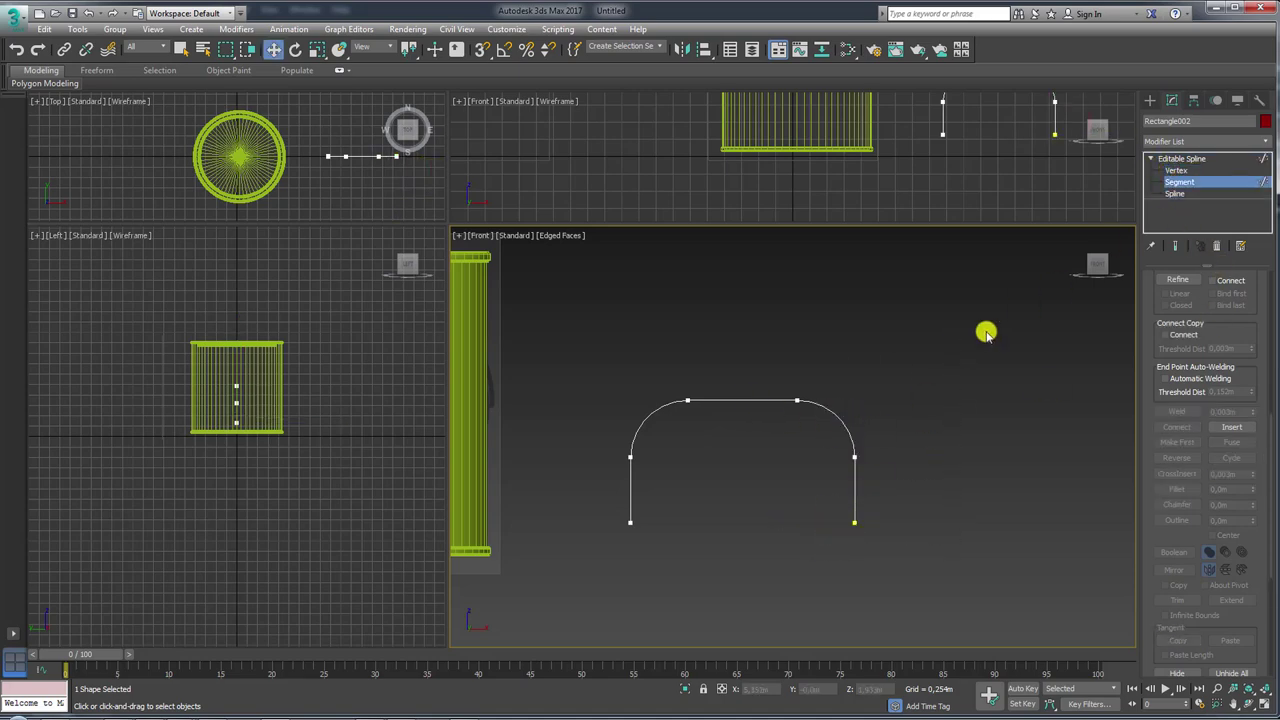
key(Delete)
- Refine a new vertex on the top segment and move the short end segment down
scroll(1240, 357, up, 2)
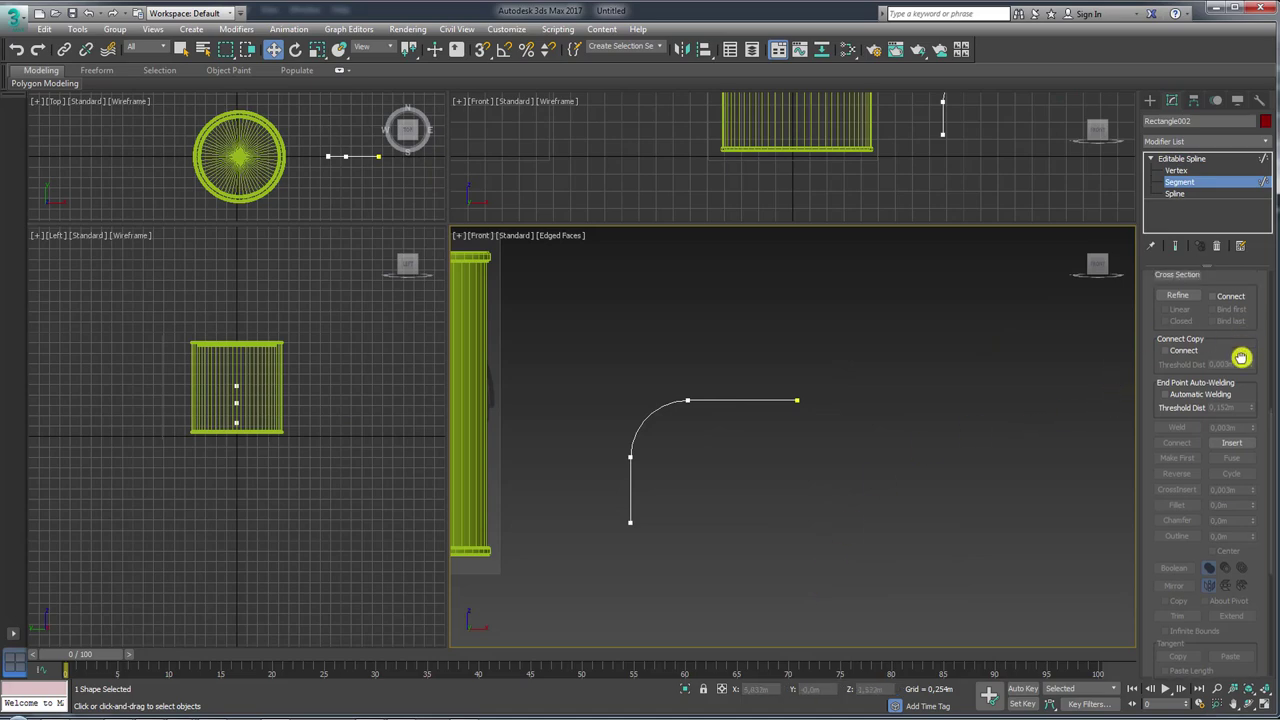
scroll(1240, 360, up, 3)
click(1177, 419)
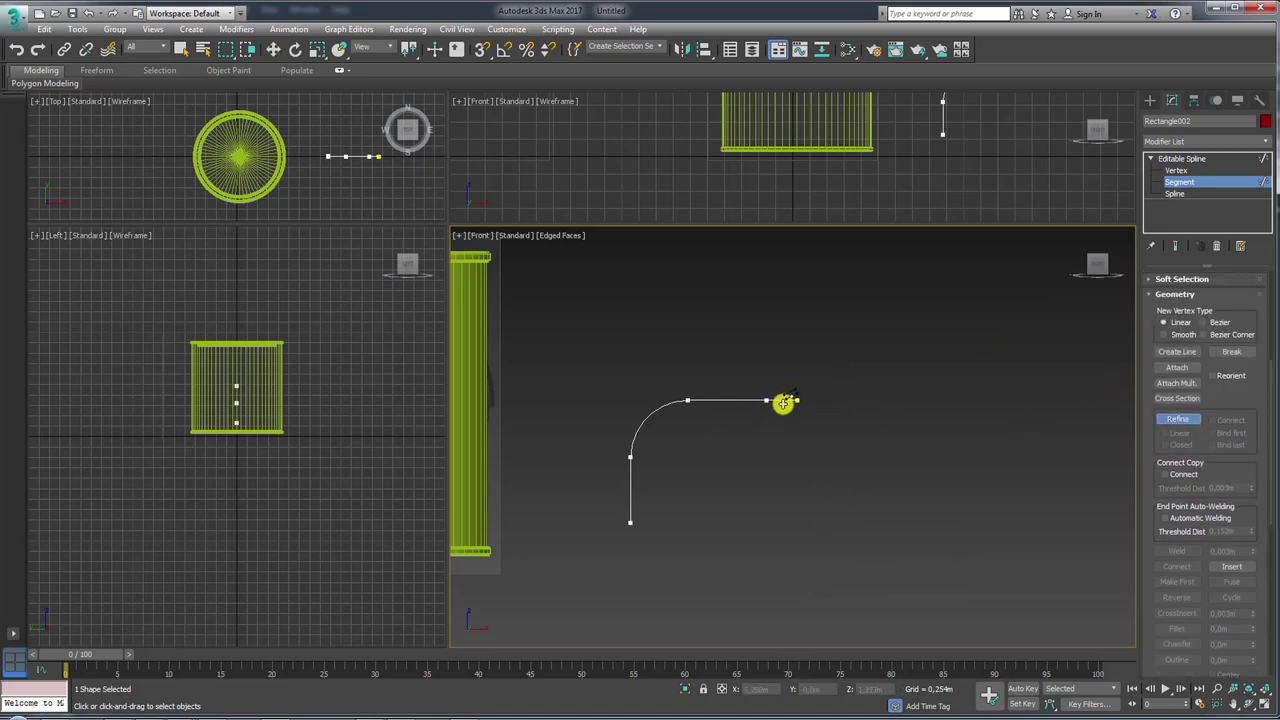
right_click(851, 383)
drag(840, 358, 772, 428)
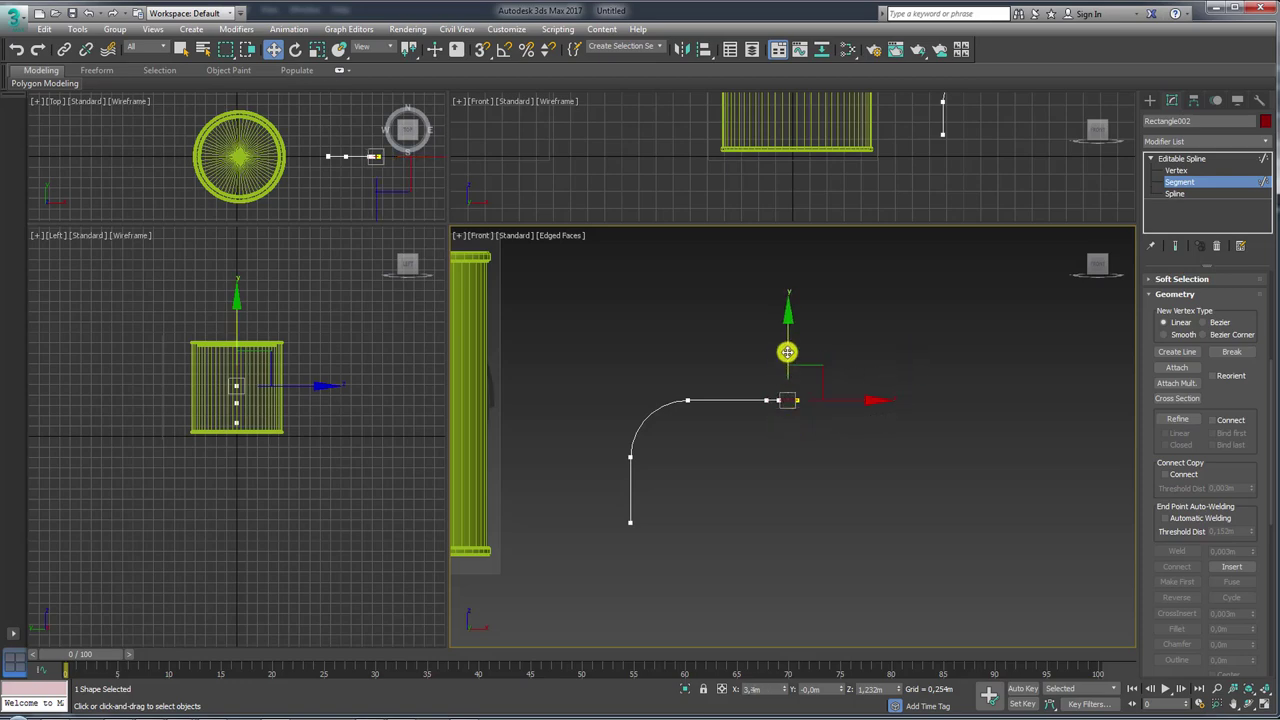
drag(786, 351, 790, 489)
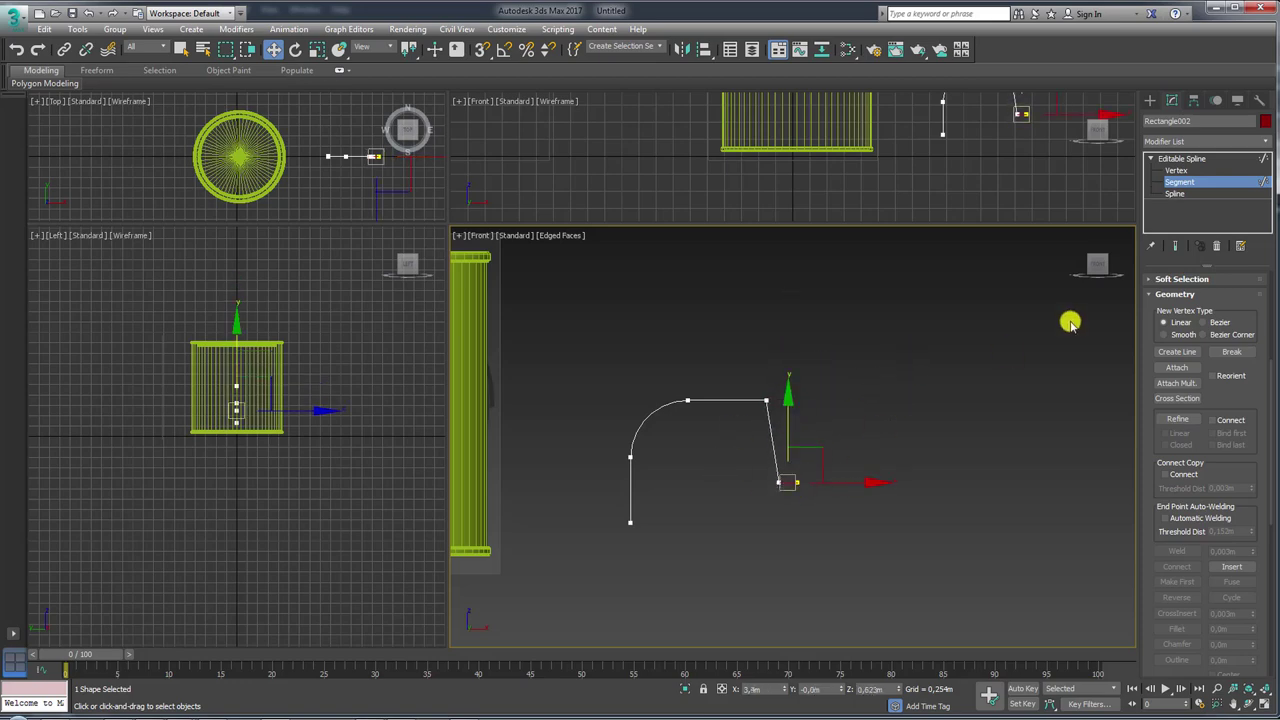
- Shift the lower ledge vertices left to form the short horizontal foot
click(1176, 170)
click(779, 484)
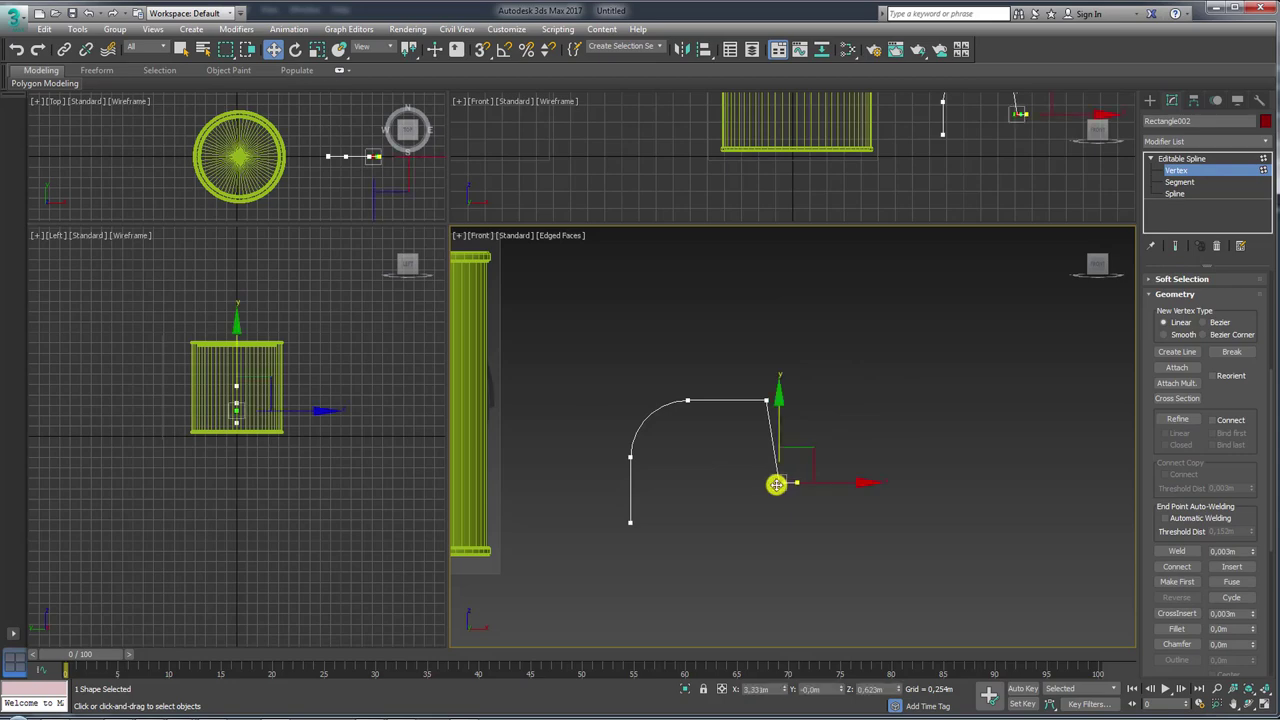
scroll(816, 483, up, 3)
scroll(816, 483, up, 2)
middle_drag(707, 505, 817, 580)
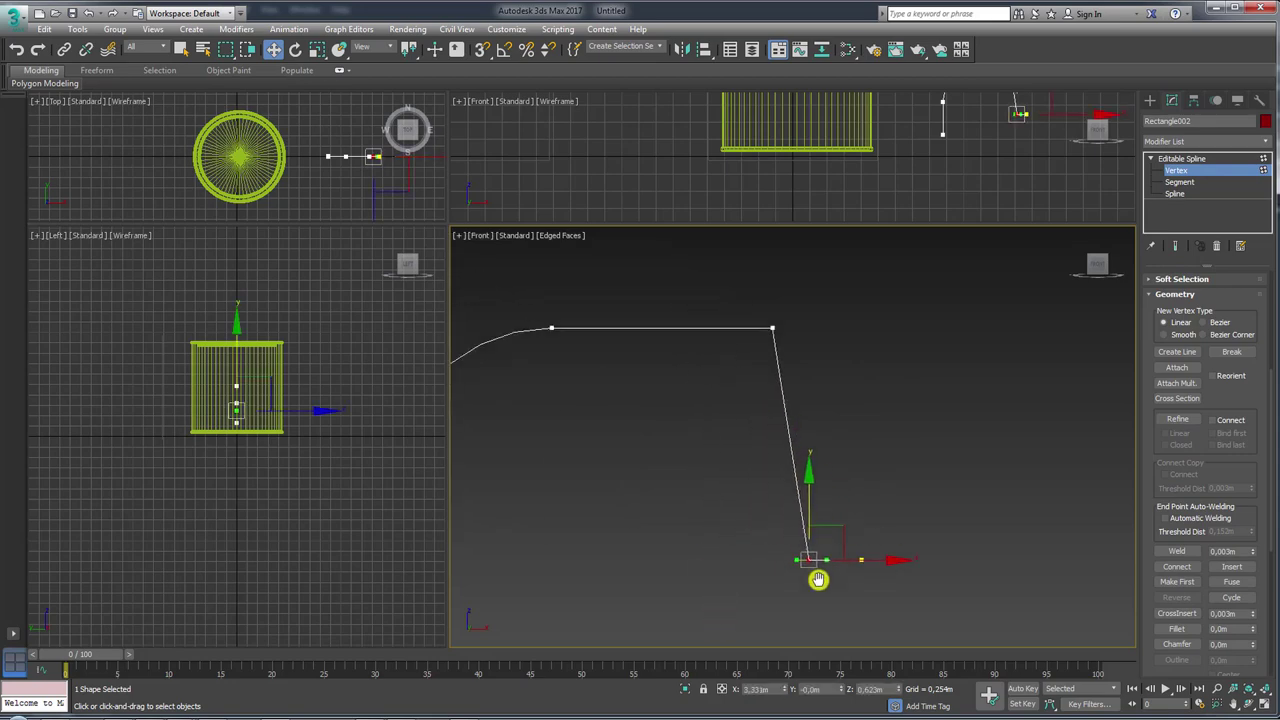
scroll(800, 410, down, 2)
scroll(775, 335, down, 1)
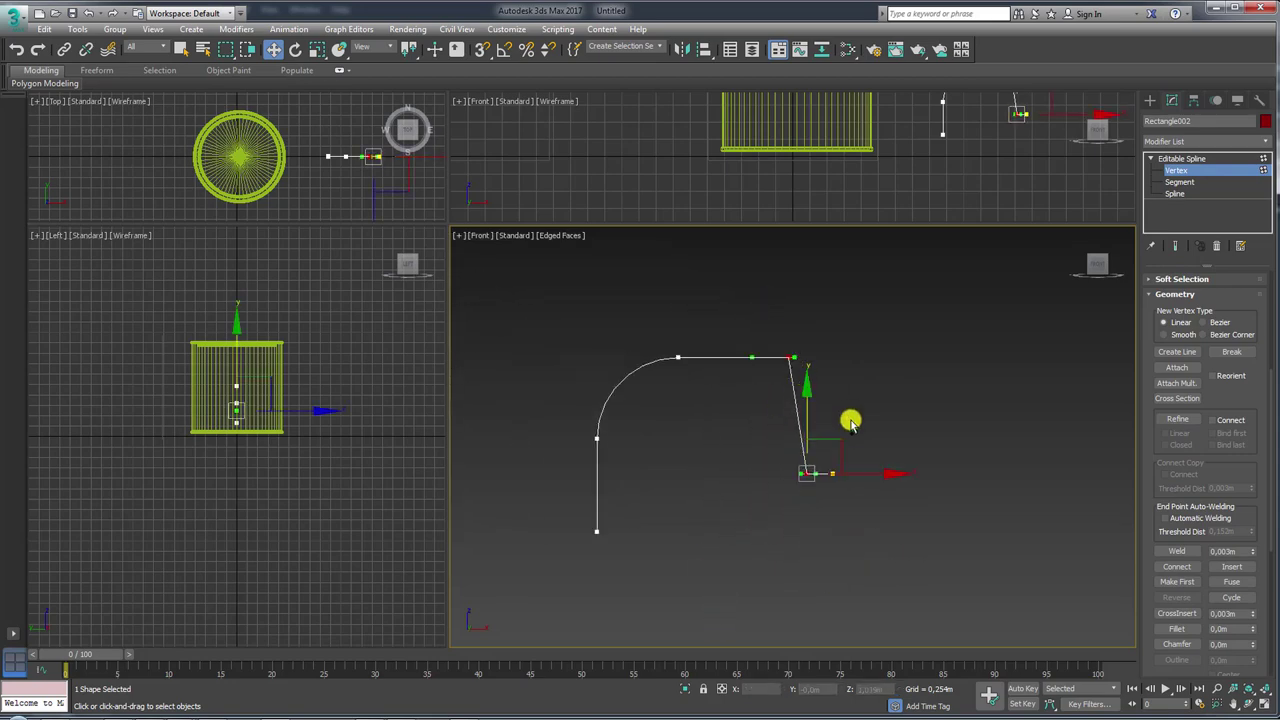
drag(866, 474, 814, 474)
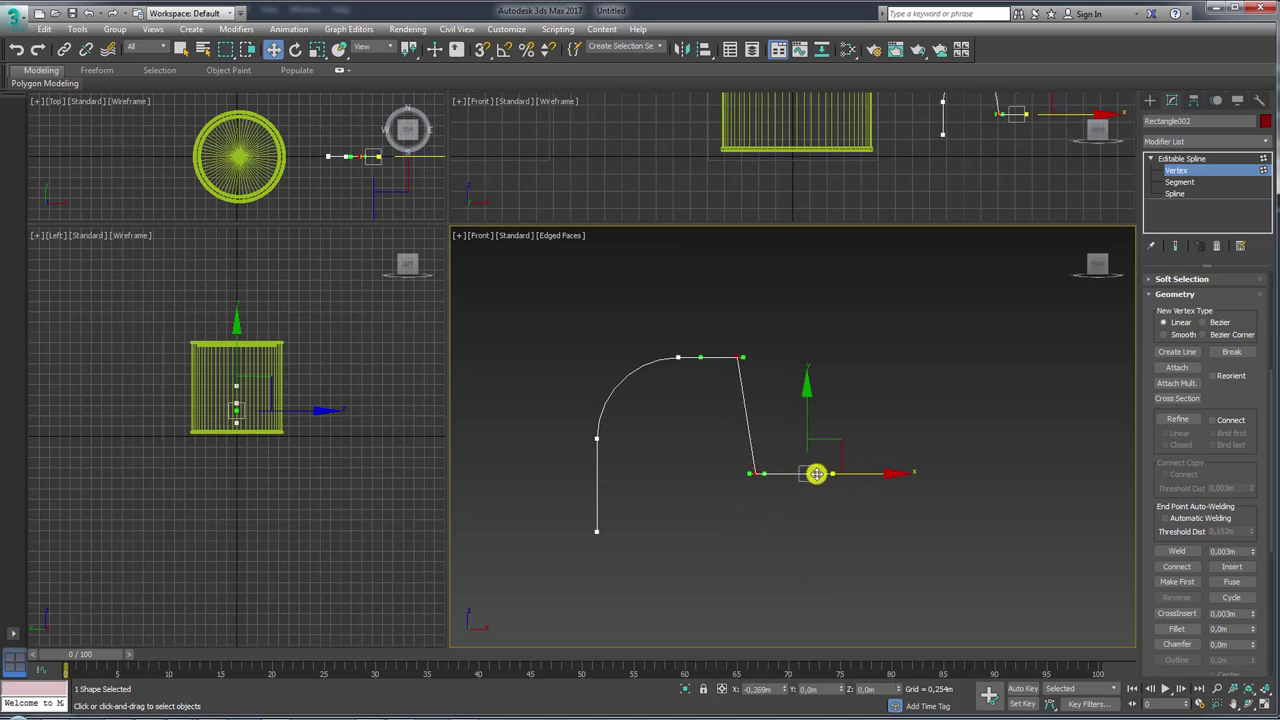
click(1168, 158)
scroll(790, 380, down, 1)
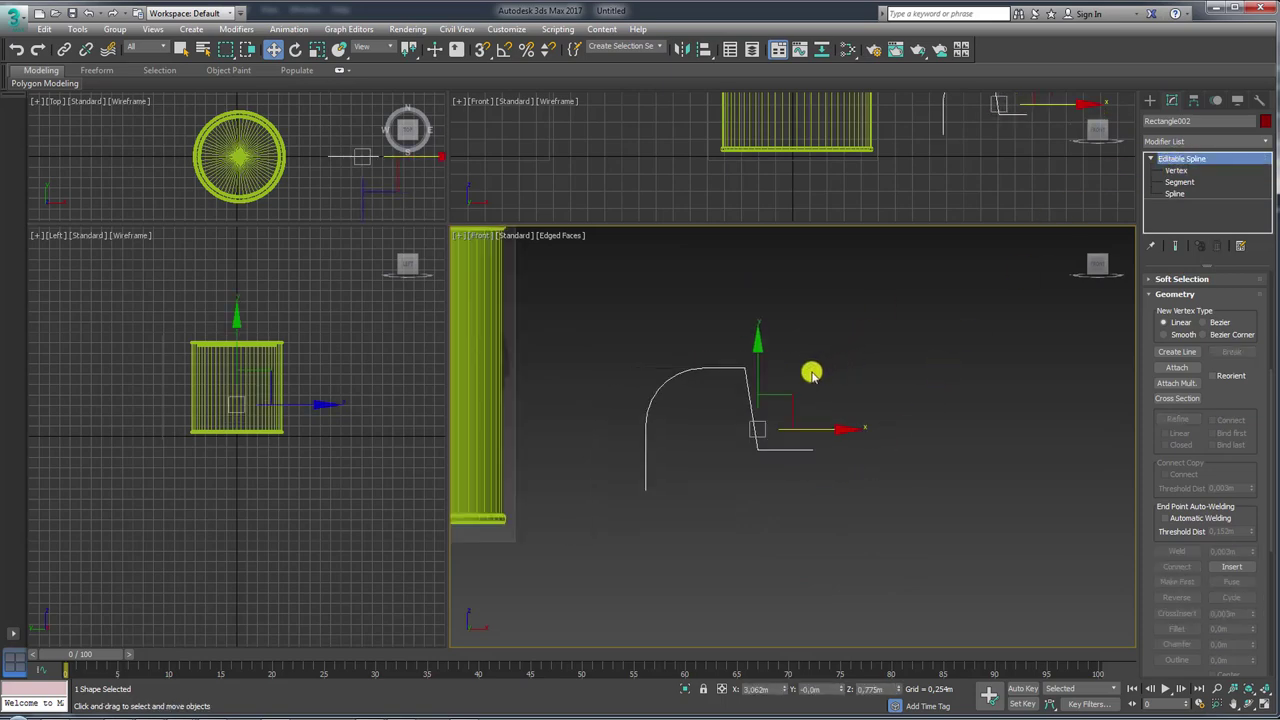
- Apply a Lathe modifier with Align set to Max to form the ring with a hole
click(1265, 138)
drag(1265, 163, 1265, 237)
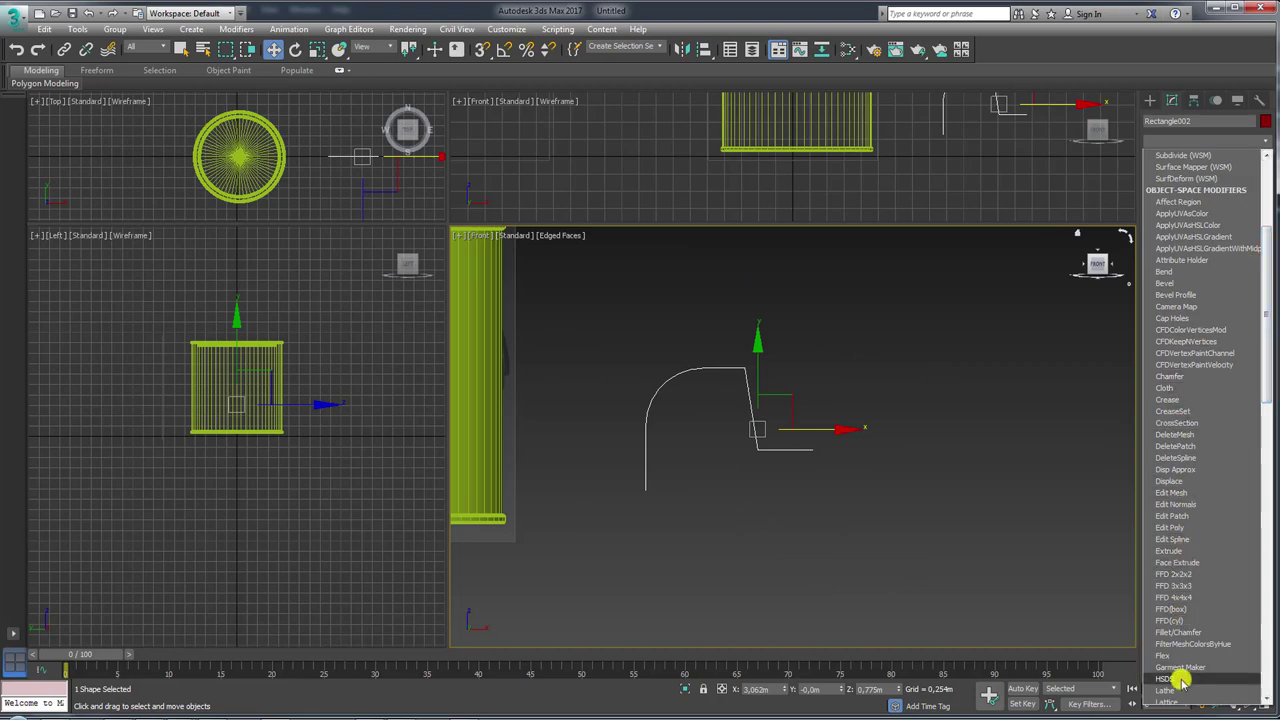
click(1166, 690)
alt+middle_drag(950, 412, 1124, 543)
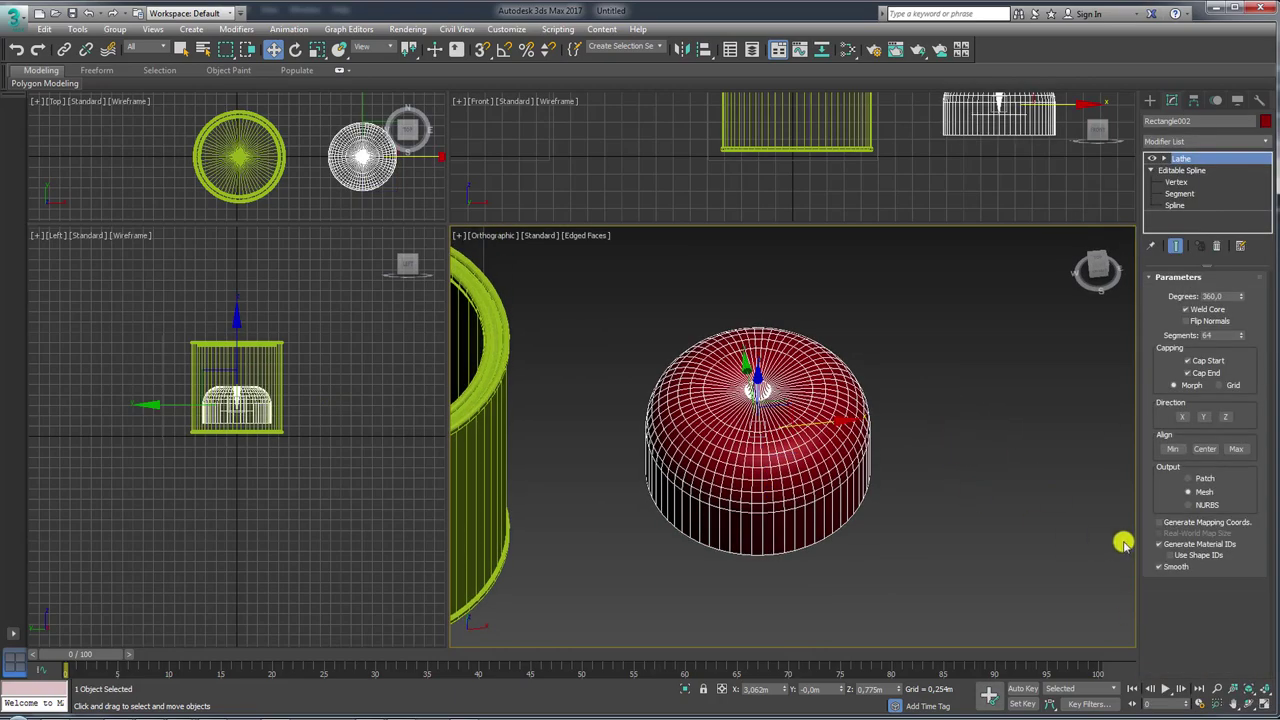
click(1236, 449)
mouse_move(913, 356)
alt+middle_down()
mouse_move(914, 431)
mouse_move(883, 374)
mouse_move(883, 335)
mouse_move(890, 375)
alt+middle_up()
- Centre the ring's pivot with Affect Pivot Only and Center to Object
click(1194, 100)
click(1205, 194)
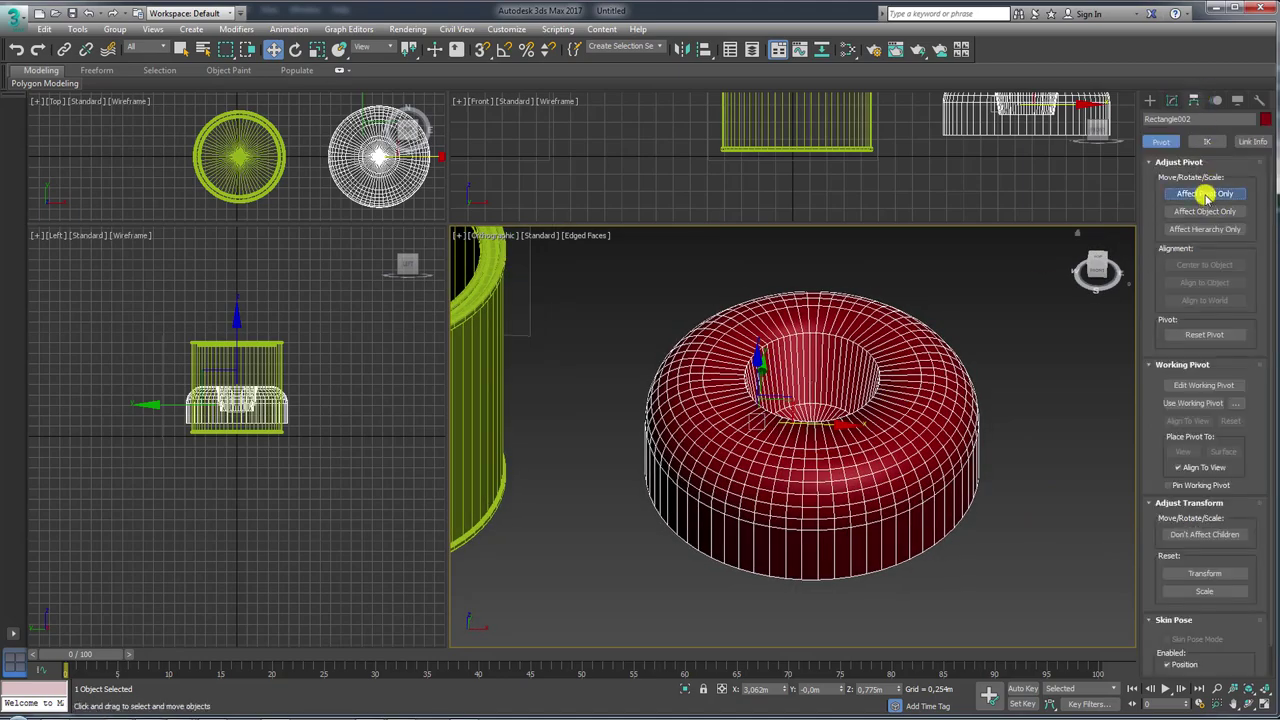
click(1203, 262)
click(1203, 193)
mouse_move(874, 366)
alt+middle_down()
mouse_move(862, 468)
mouse_move(849, 374)
mouse_move(903, 446)
mouse_move(883, 434)
mouse_move(883, 477)
mouse_move(851, 506)
mouse_move(872, 430)
alt+middle_up()
scroll(850, 370, down, 4)
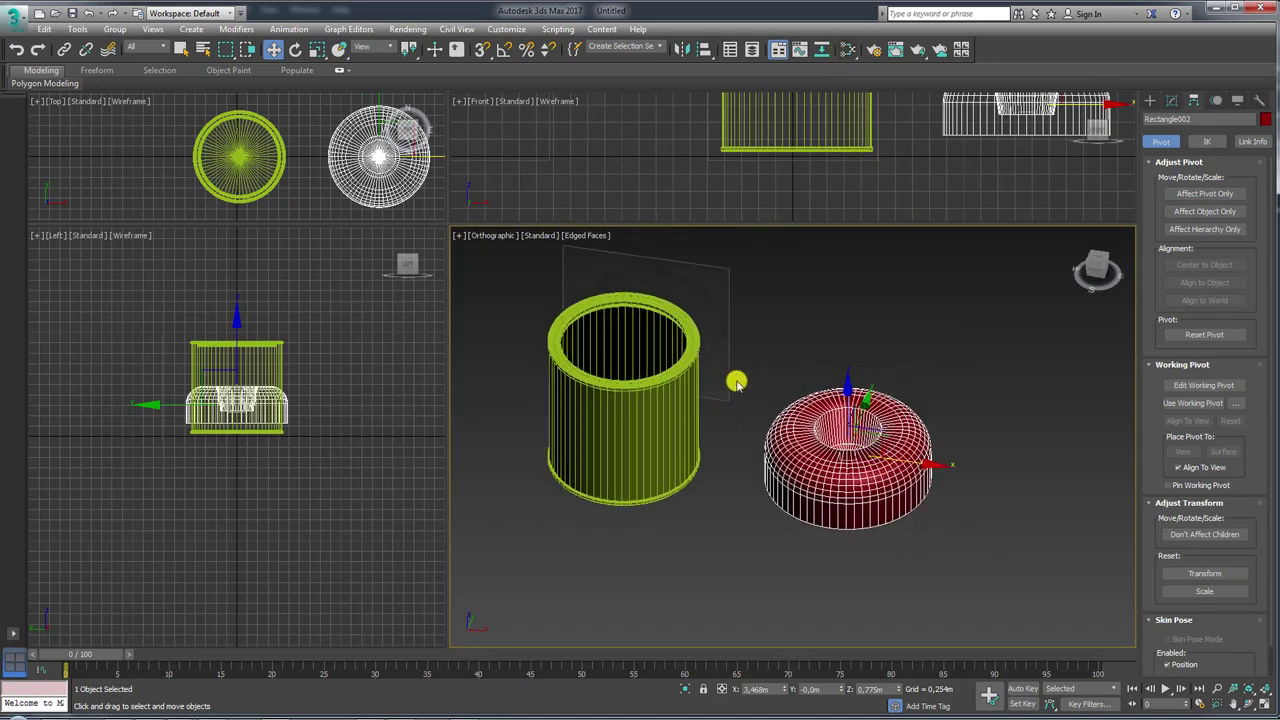
alt+middle_drag(736, 382, 835, 130)
- Align the ring to the yellow cylinder's pivot point on the X and Z axes
click(704, 47)
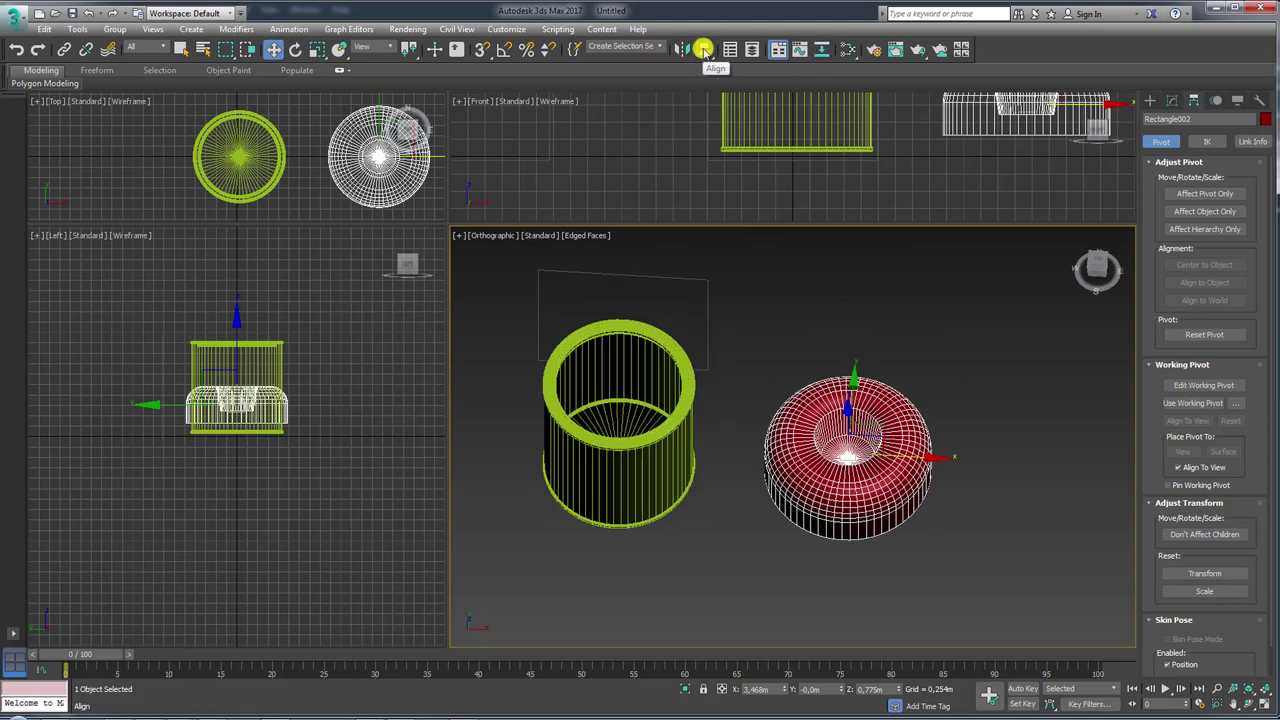
click(636, 362)
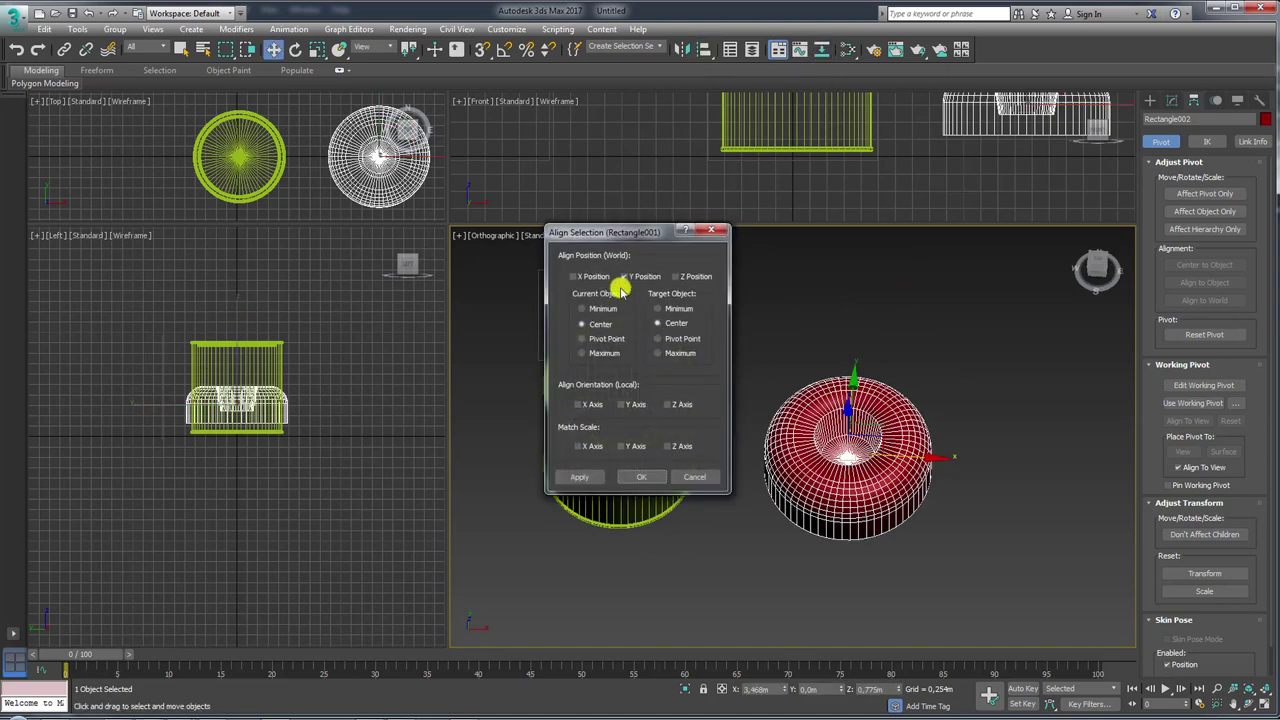
click(575, 276)
click(676, 276)
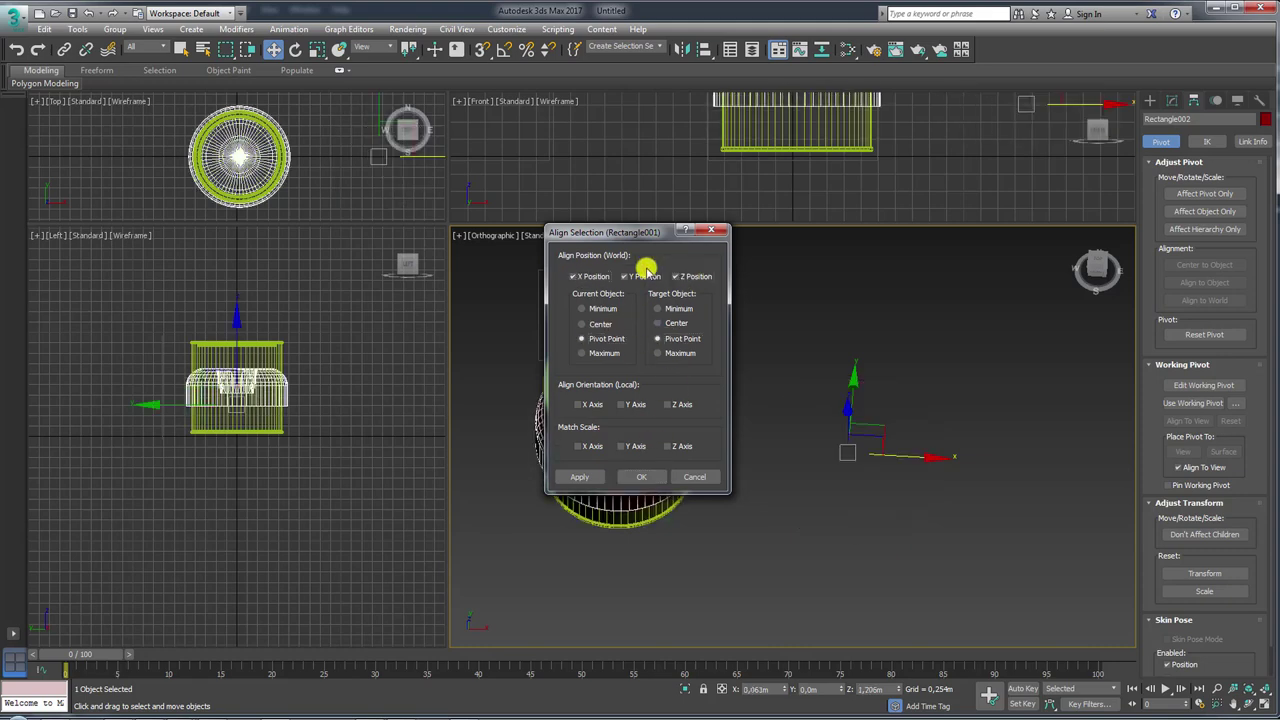
drag(620, 232, 840, 245)
click(853, 490)
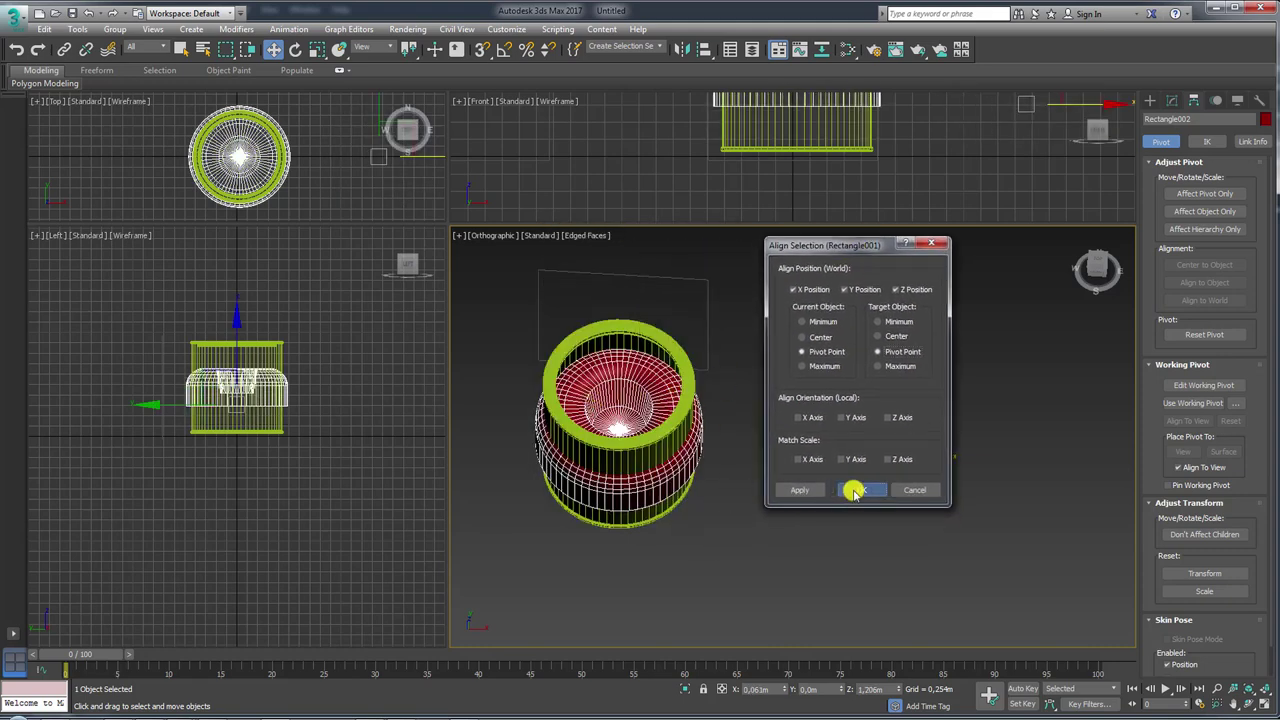
- Enable Weld Core in the ring's Lathe parameters
click(1172, 100)
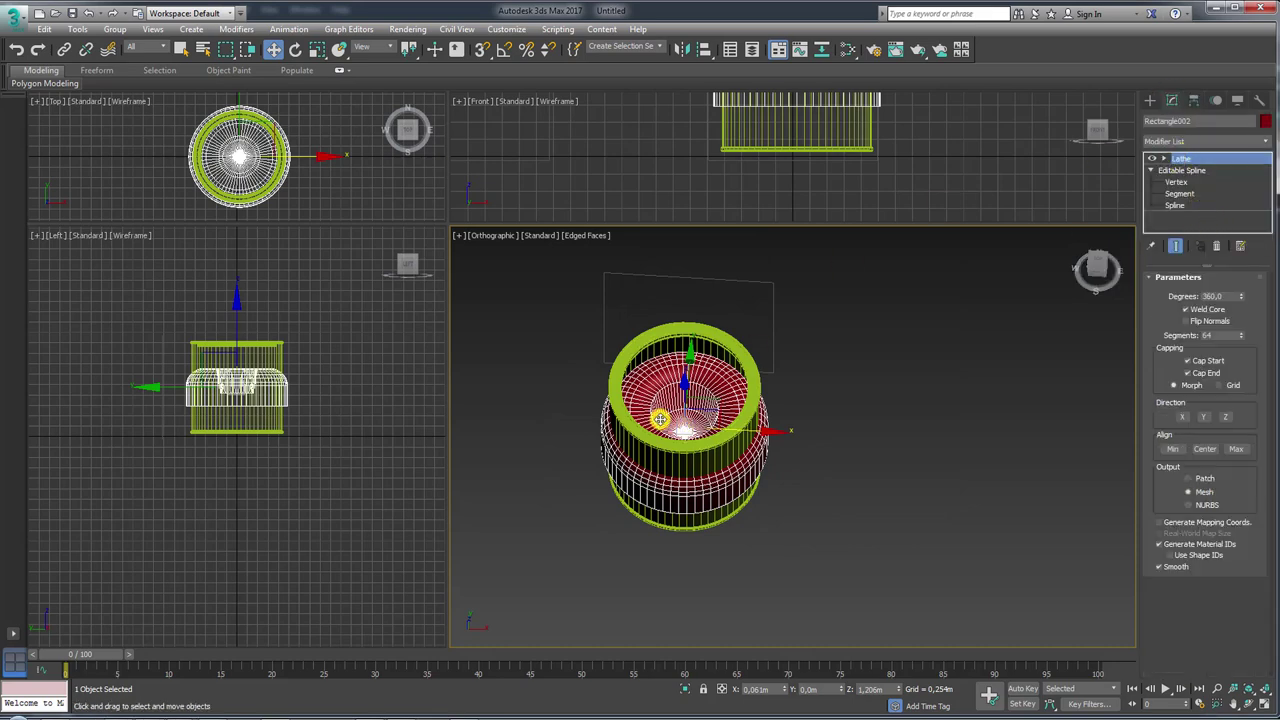
scroll(660, 417, up, 2)
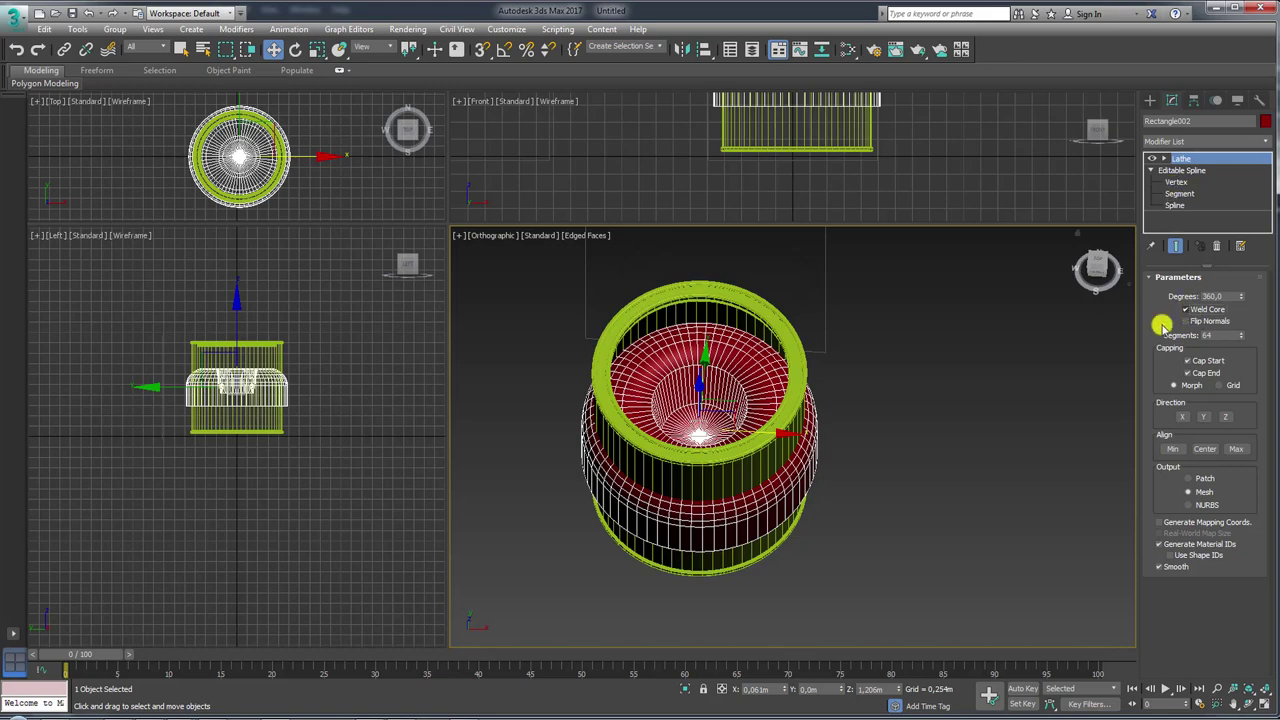
mouse_move(1086, 320)
alt+middle_down()
mouse_move(694, 429)
mouse_move(709, 437)
alt+middle_up()
scroll(711, 394, up, 3)
scroll(709, 437, up, 4)
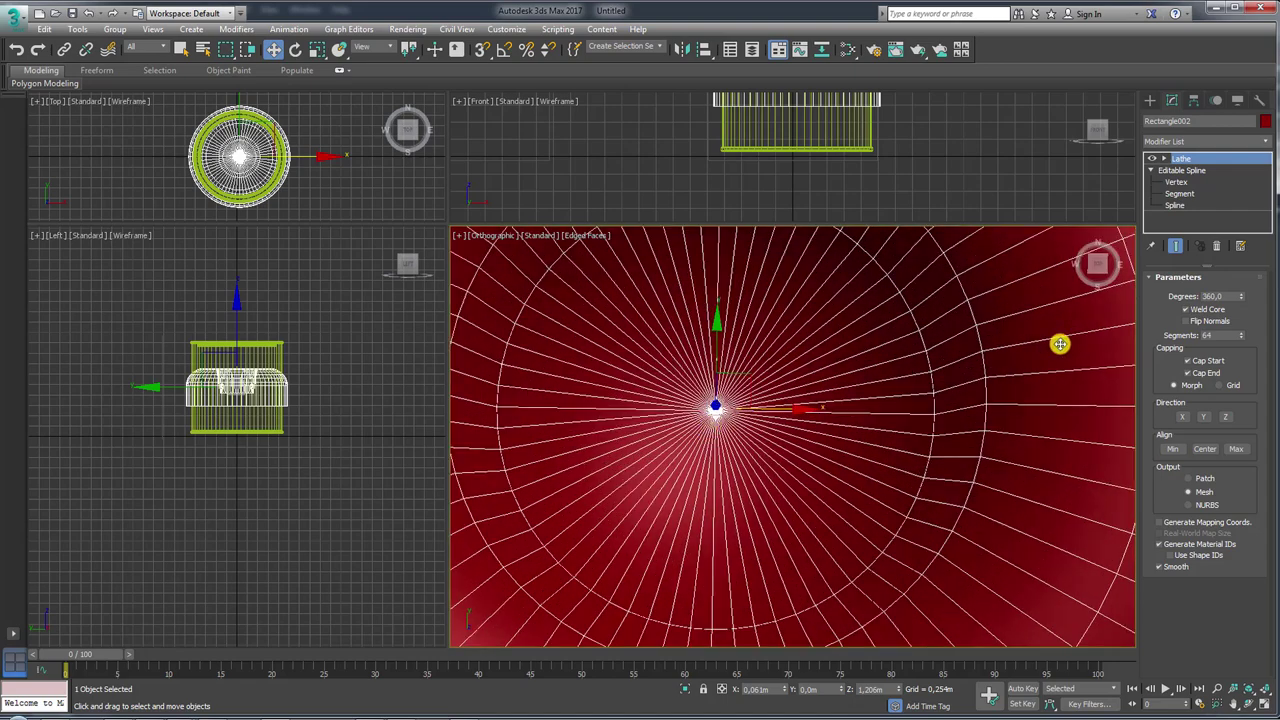
click(1186, 310)
click(1186, 310)
scroll(786, 414, down, 3)
scroll(785, 450, down, 2)
alt+middle_drag(785, 450, 831, 408)
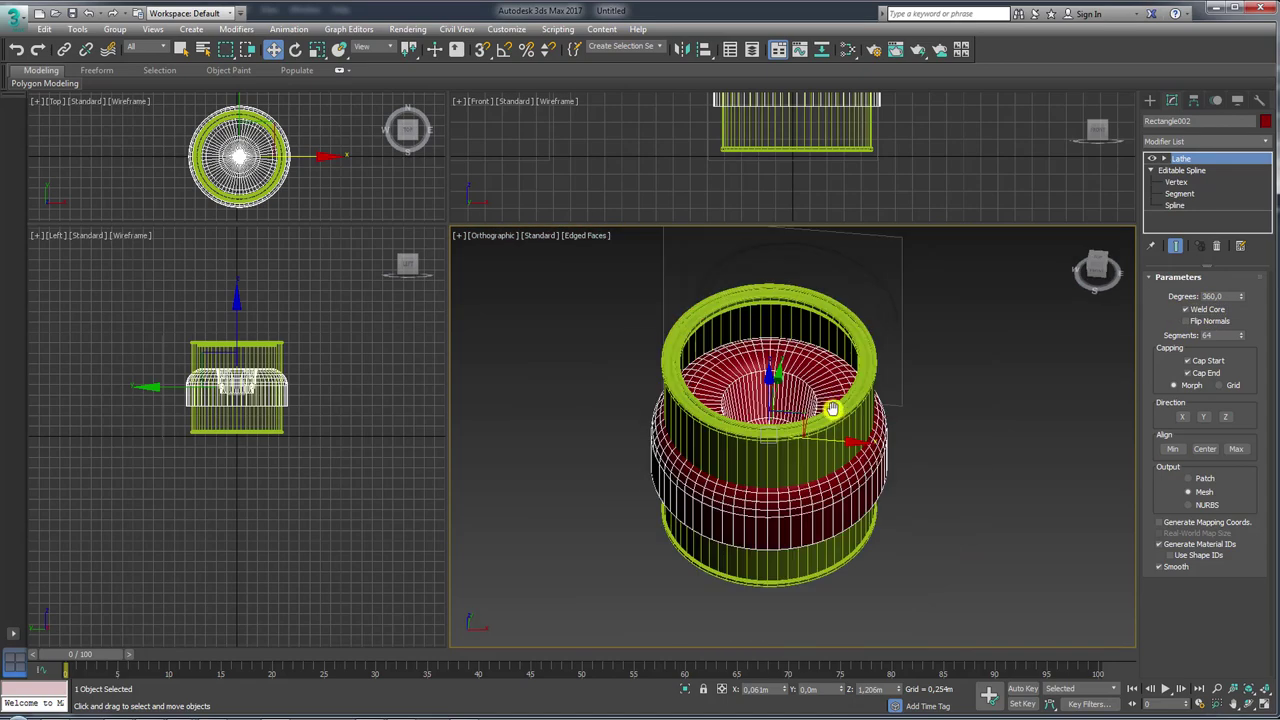
click(1262, 143)
- Add an Edit Poly modifier and select the red ring element
drag(1266, 177, 1266, 271)
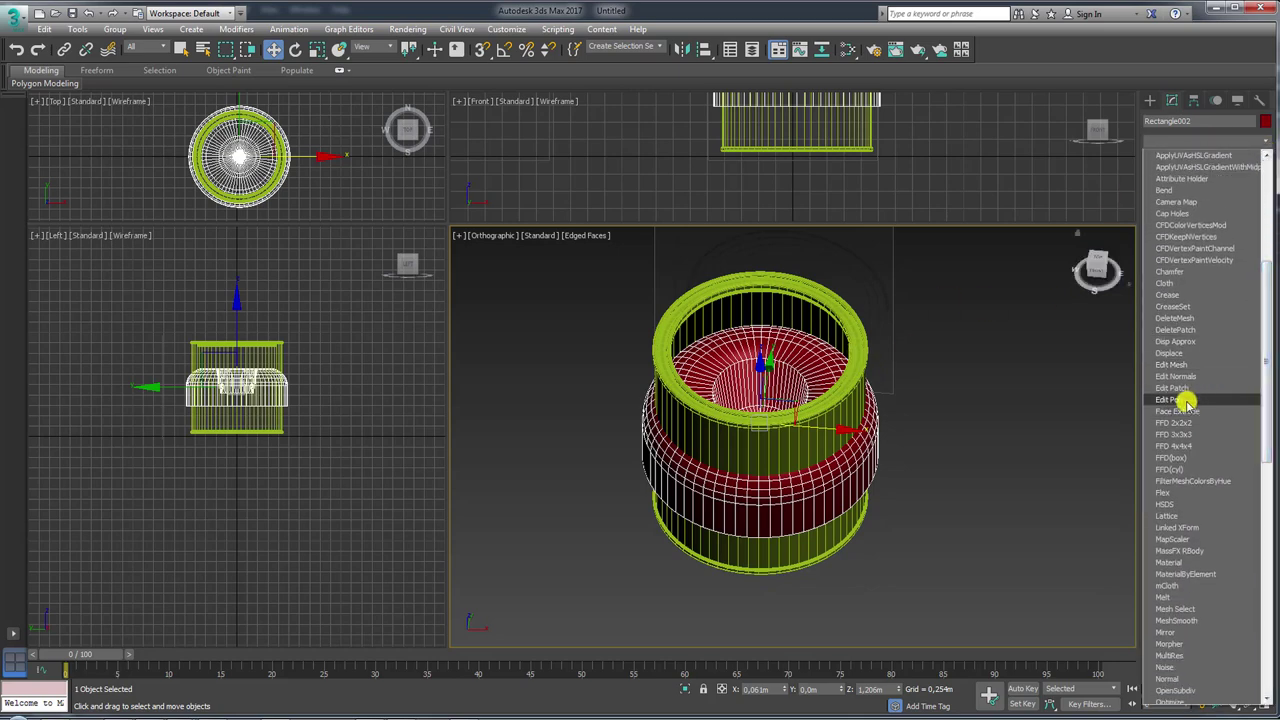
click(1178, 400)
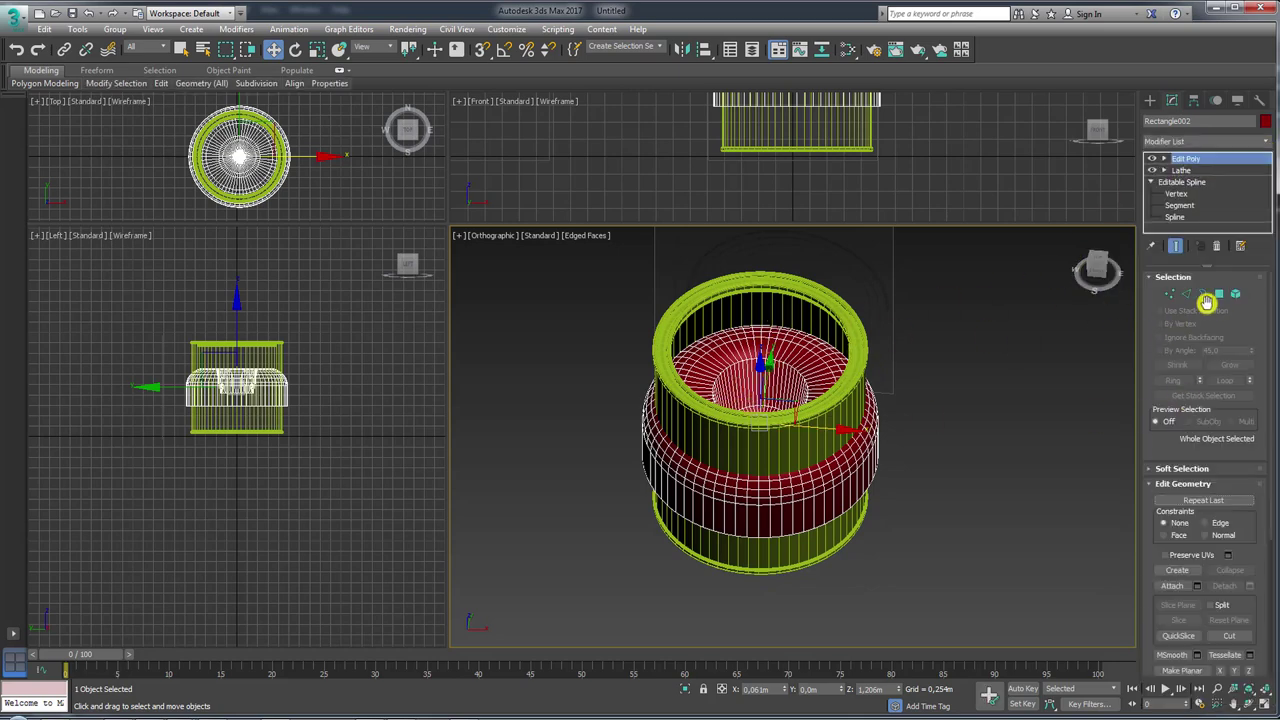
click(1232, 295)
click(766, 525)
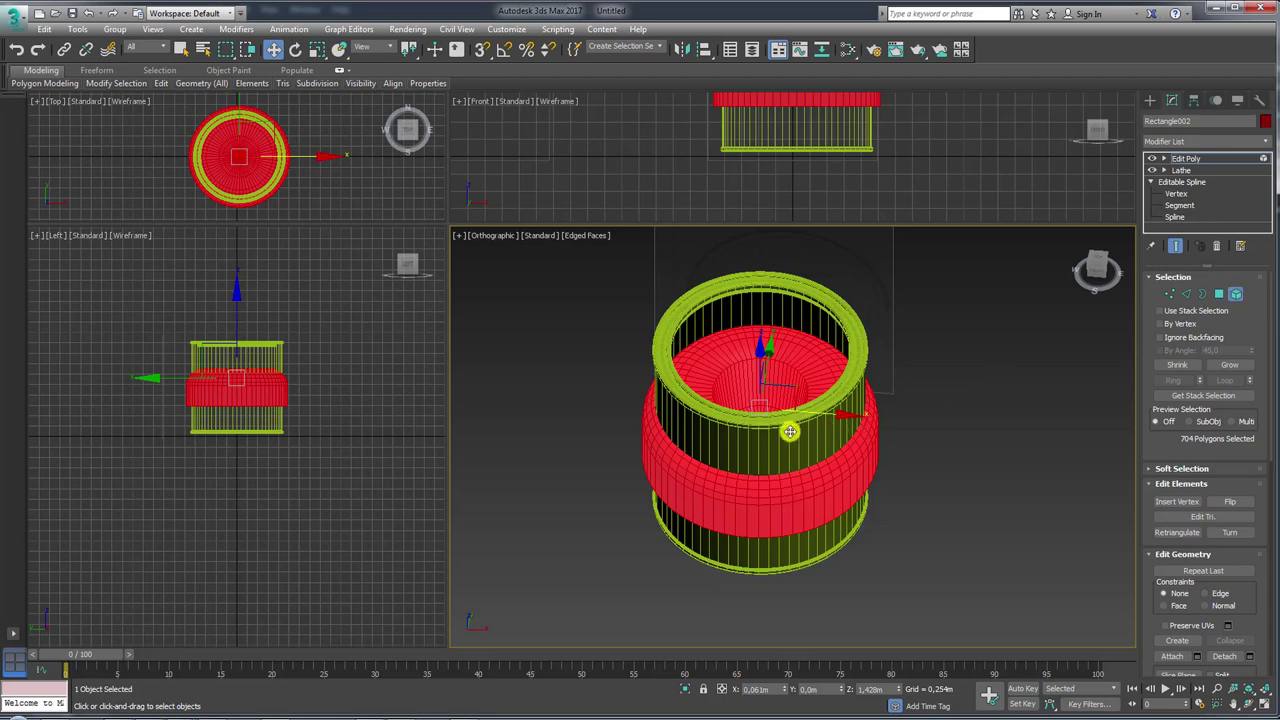
- Rotate the red element, slide it out along X and raise it along Z
key(e)
mouse_move(783, 417)
mouse_down()
mouse_move(779, 442)
mouse_move(830, 172)
mouse_move(846, 249)
mouse_move(780, 350)
mouse_move(811, 377)
mouse_move(793, 404)
mouse_up()
key(w)
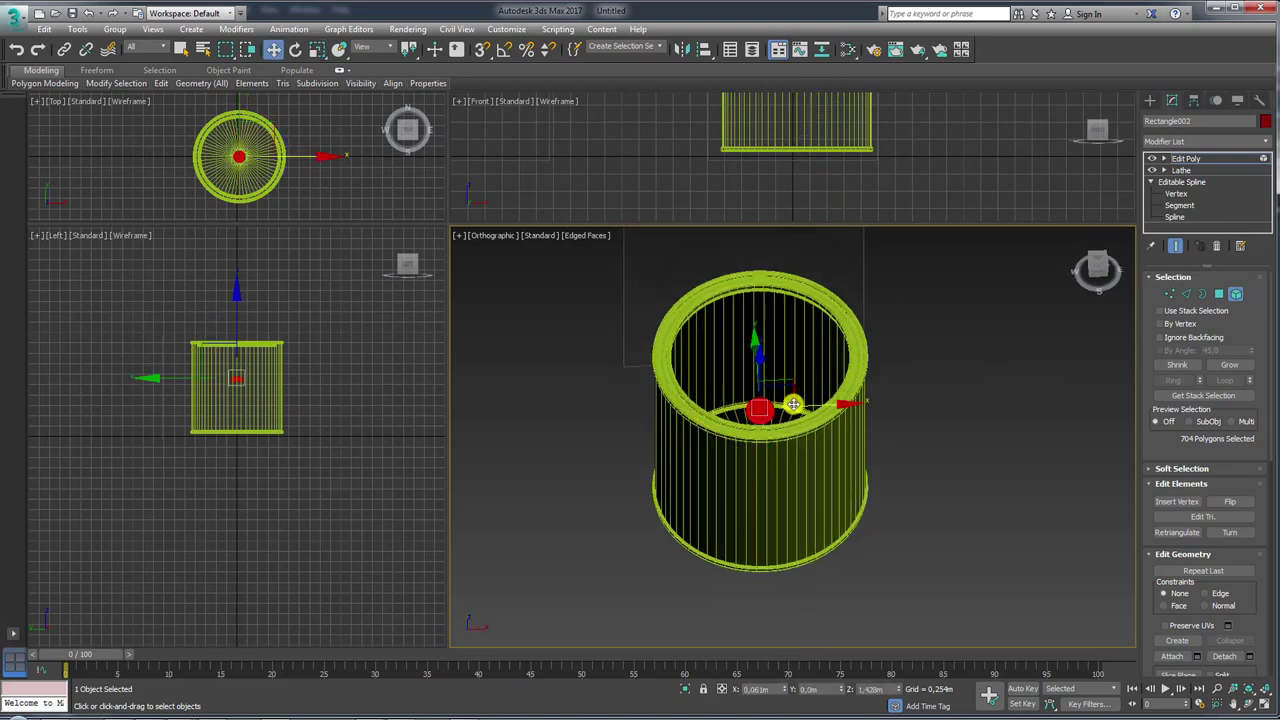
drag(855, 406, 902, 407)
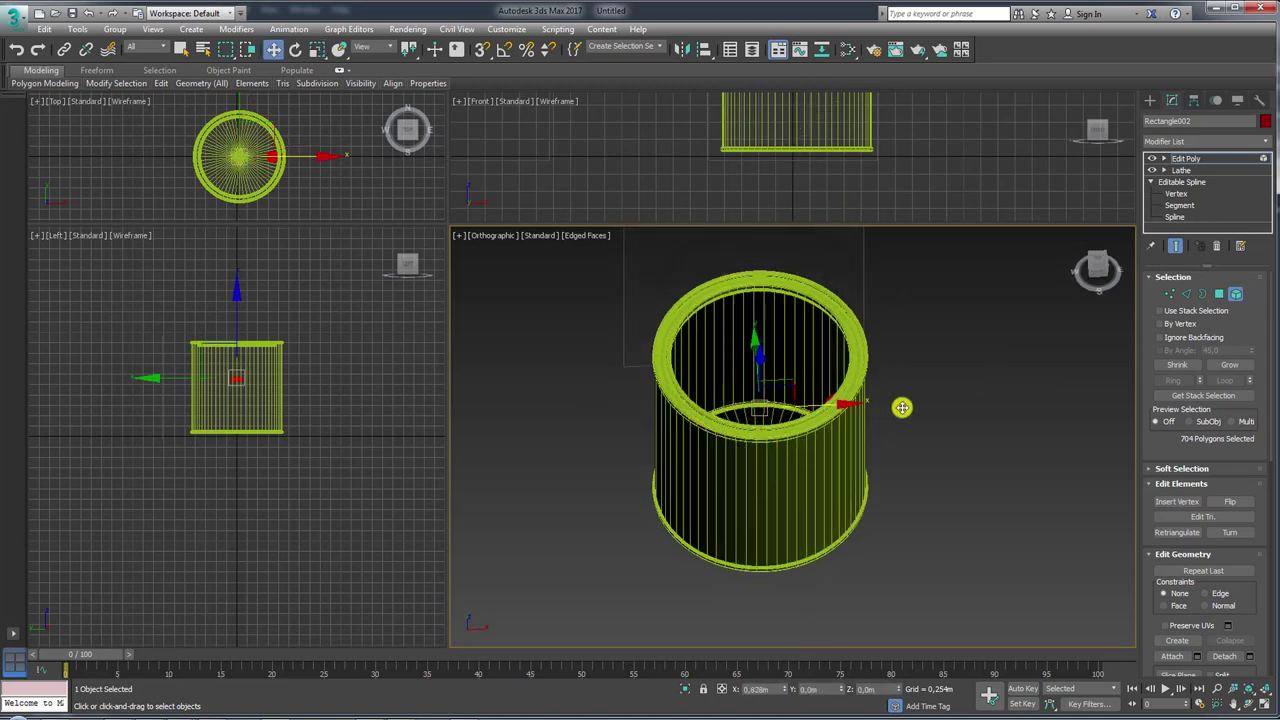
scroll(863, 400, up, 3)
scroll(858, 380, up, 3)
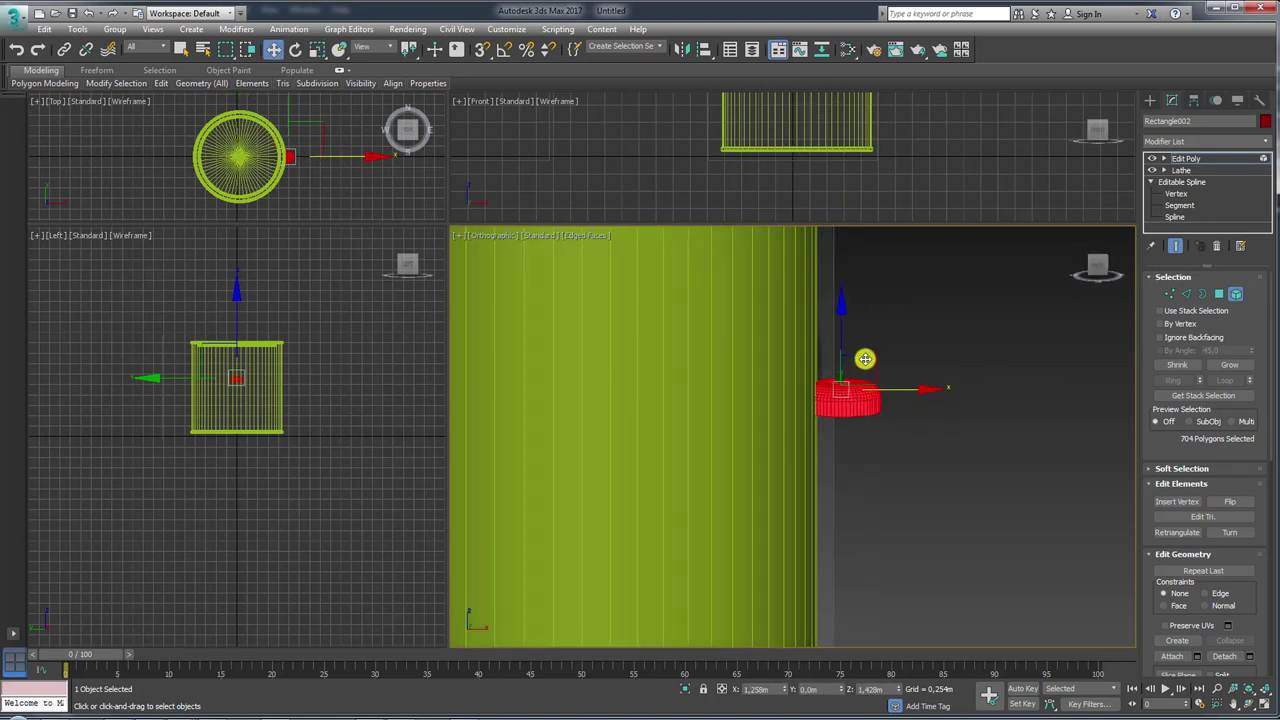
middle_drag(857, 357, 876, 495)
mouse_move(877, 494)
mouse_down()
mouse_move(891, 289)
mouse_move(937, 334)
mouse_move(942, 362)
mouse_move(945, 306)
mouse_up()
- Rotate the red lug 90° upright with Angle Snap and lower it just below the rim
key(e)
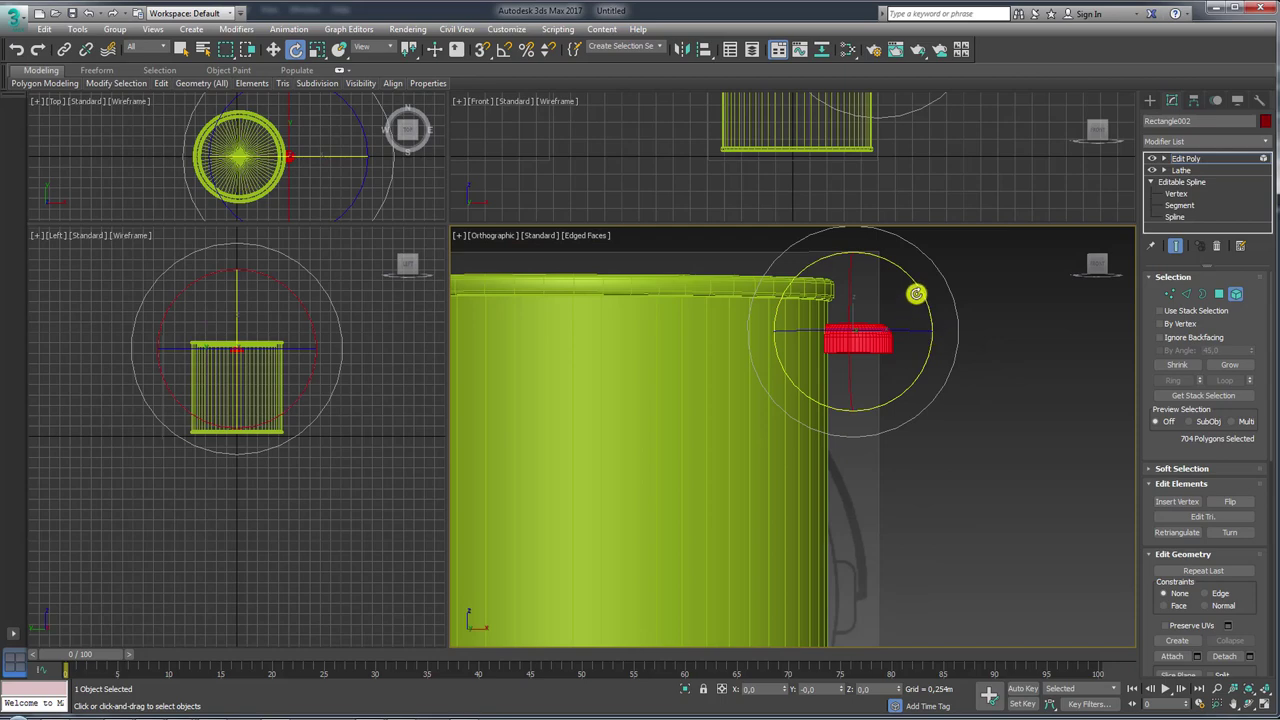
click(500, 52)
mouse_move(890, 268)
mouse_down()
mouse_move(917, 294)
mouse_move(924, 327)
mouse_up()
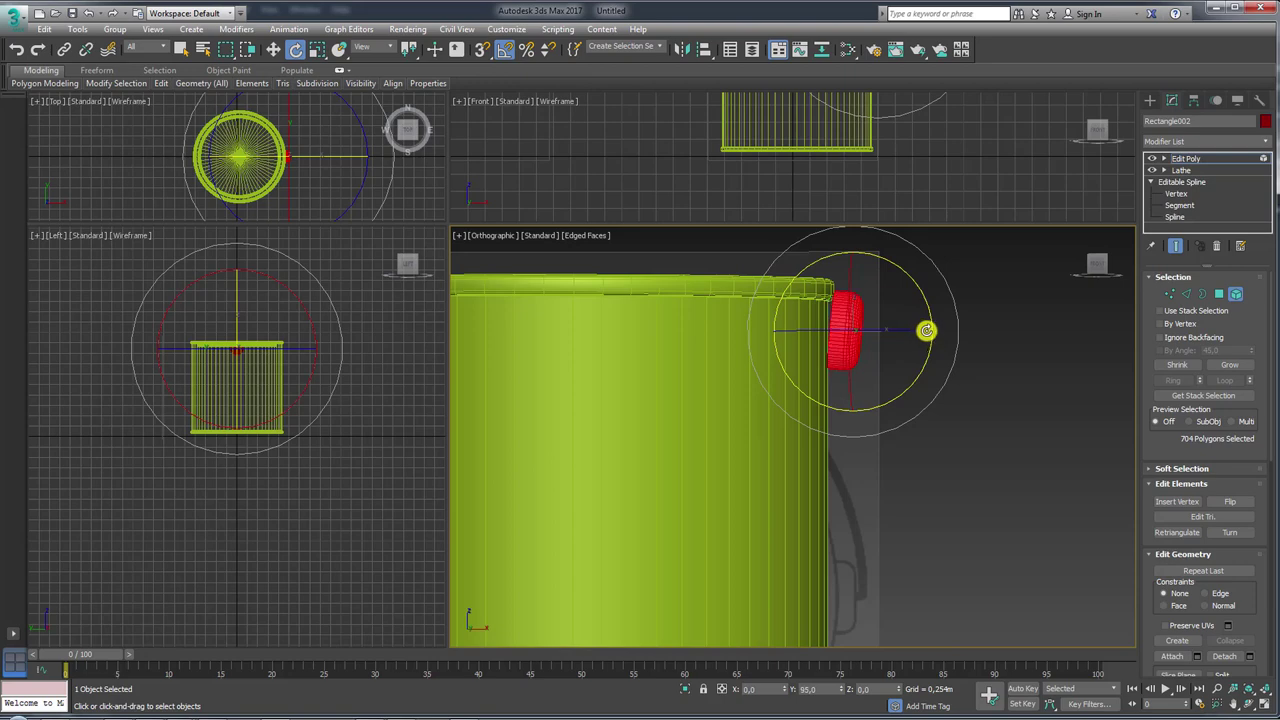
key(w)
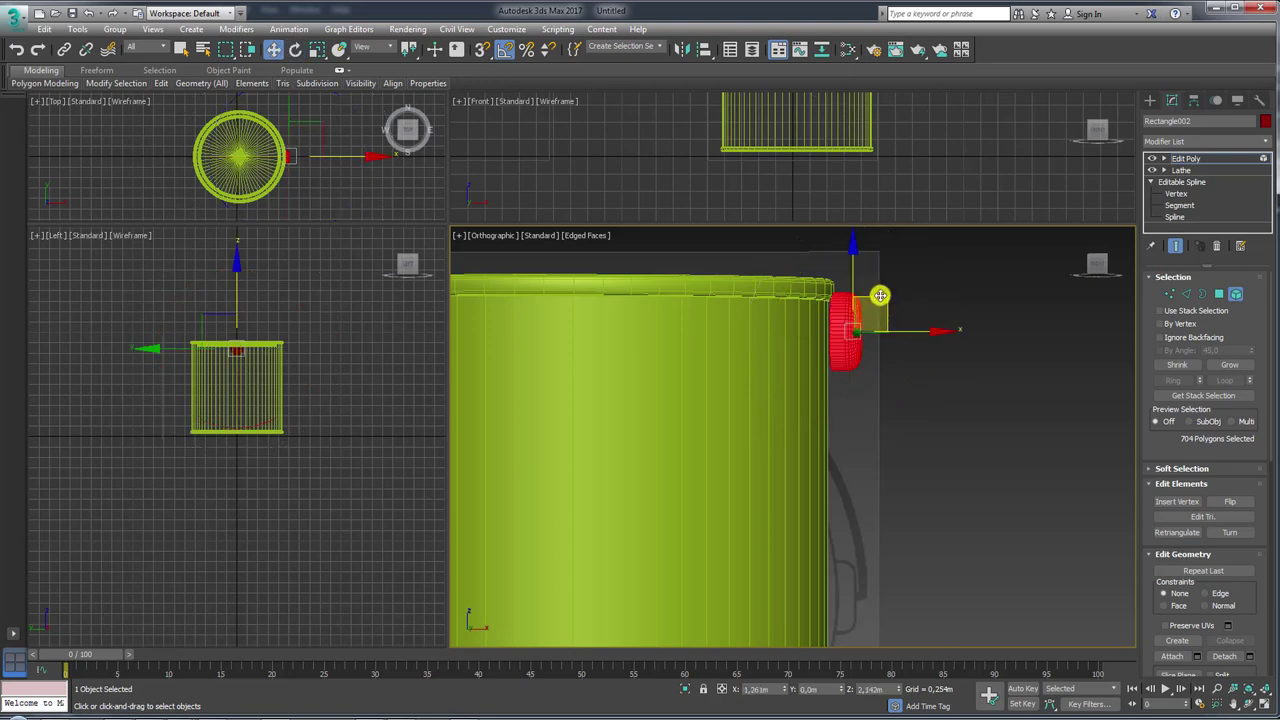
drag(880, 295, 878, 334)
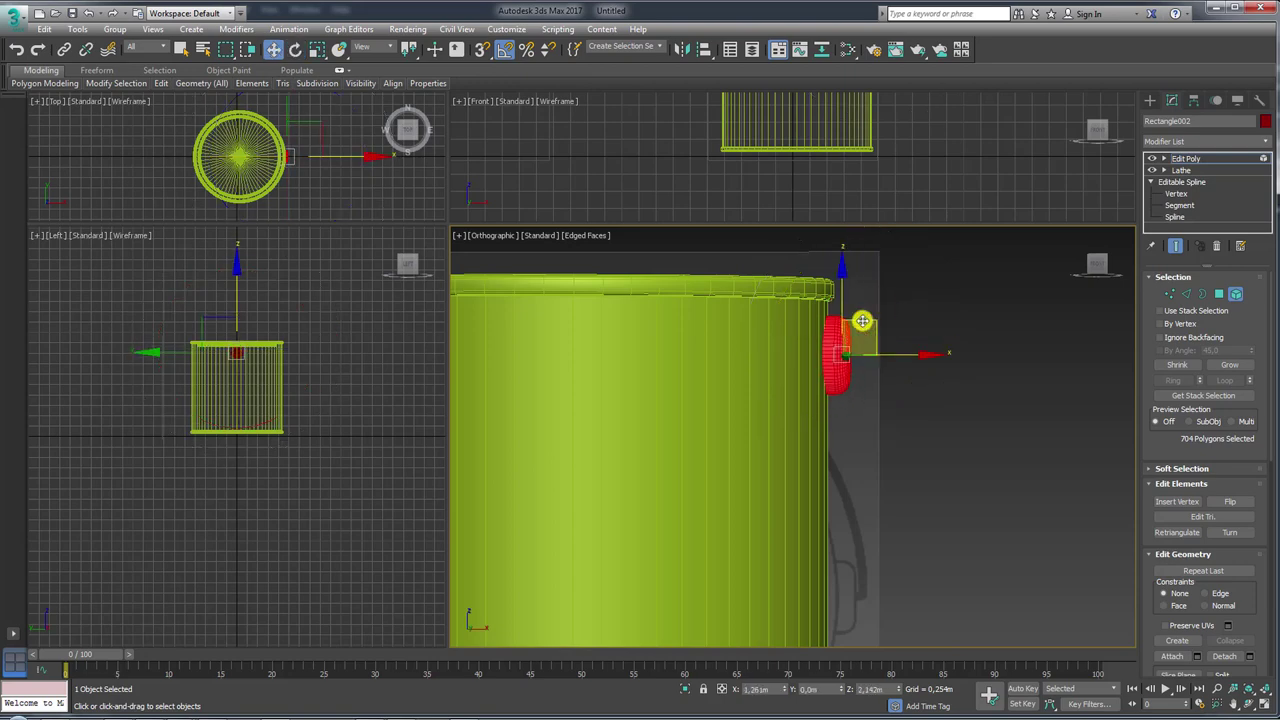
mouse_move(857, 323)
alt+middle_down()
mouse_move(897, 383)
mouse_move(871, 360)
mouse_move(839, 371)
mouse_move(846, 320)
mouse_move(869, 389)
mouse_move(763, 374)
mouse_move(743, 357)
mouse_move(849, 394)
mouse_move(877, 380)
mouse_move(807, 338)
alt+middle_up()
- Convert Rectangle002 to an Editable Poly and select all its borders
right_click(807, 338)
mouse_move(830, 489)
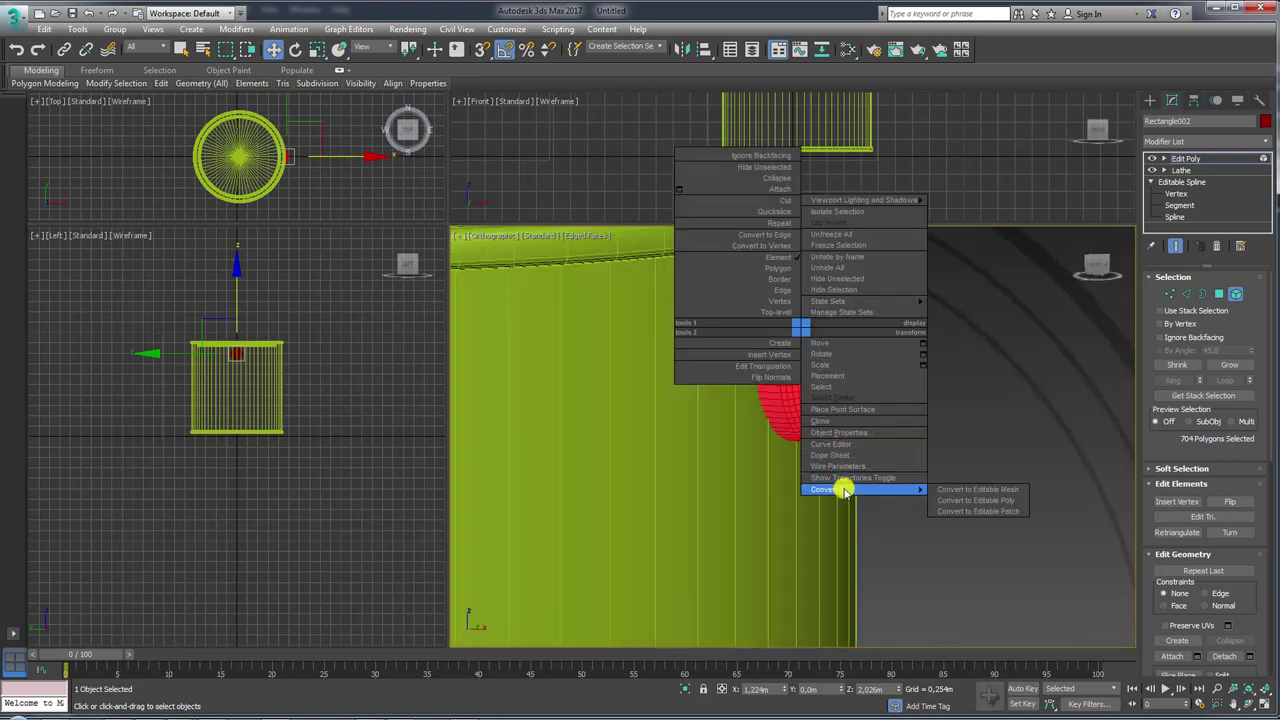
click(972, 501)
click(1198, 296)
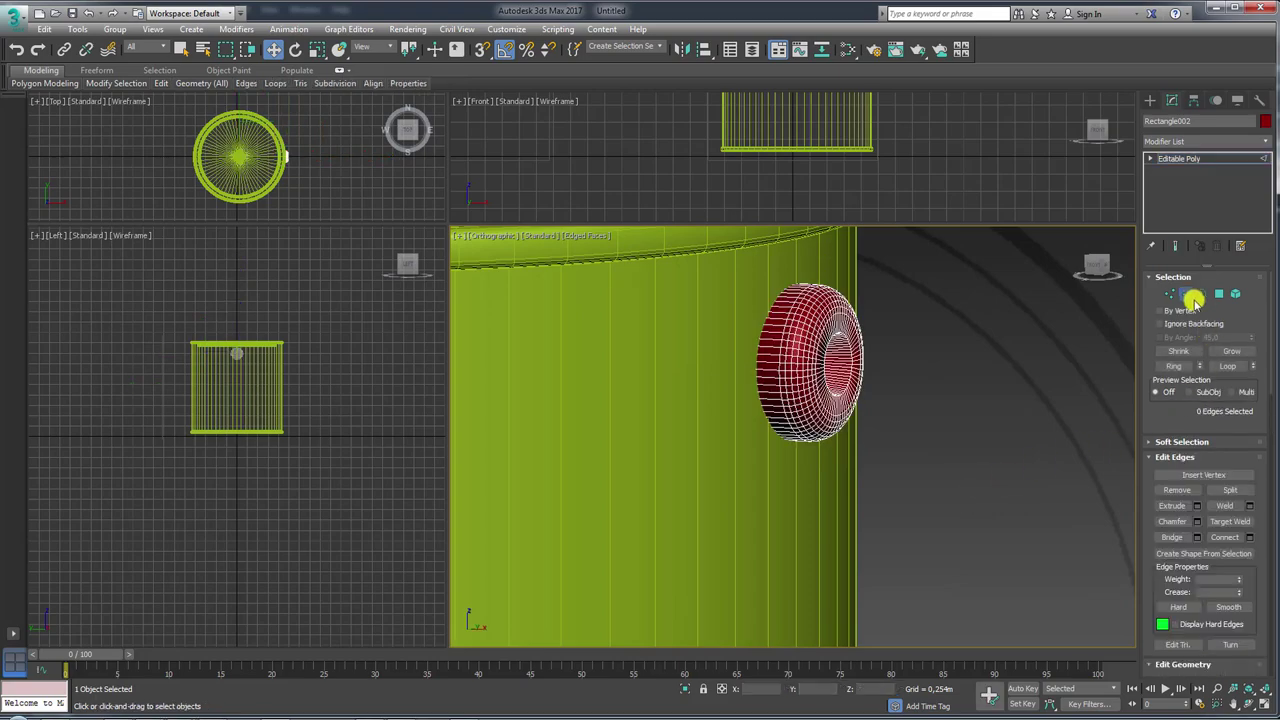
key(ctrl+a)
- Isolate the red lug from the rest of the scene
mouse_move(741, 406)
alt+middle_down()
mouse_move(800, 441)
mouse_move(809, 360)
mouse_move(777, 437)
mouse_move(834, 294)
mouse_move(705, 396)
mouse_move(734, 409)
mouse_move(840, 562)
alt+middle_up()
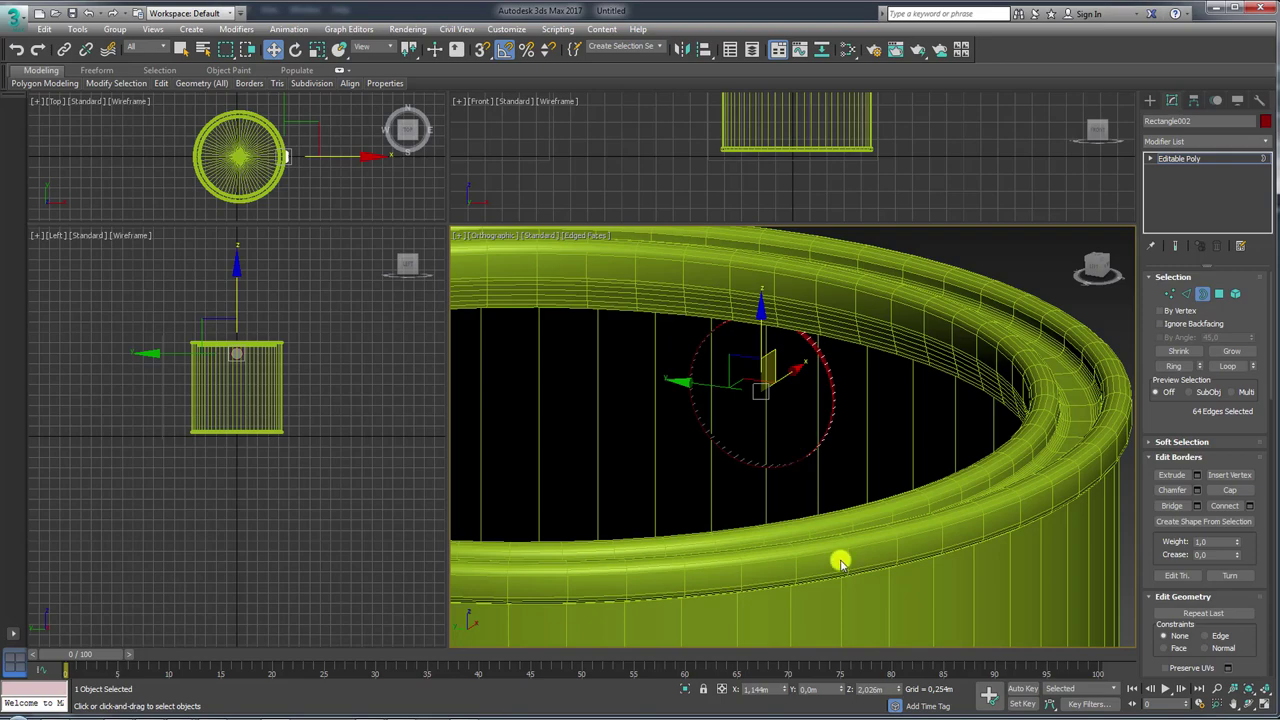
click(681, 688)
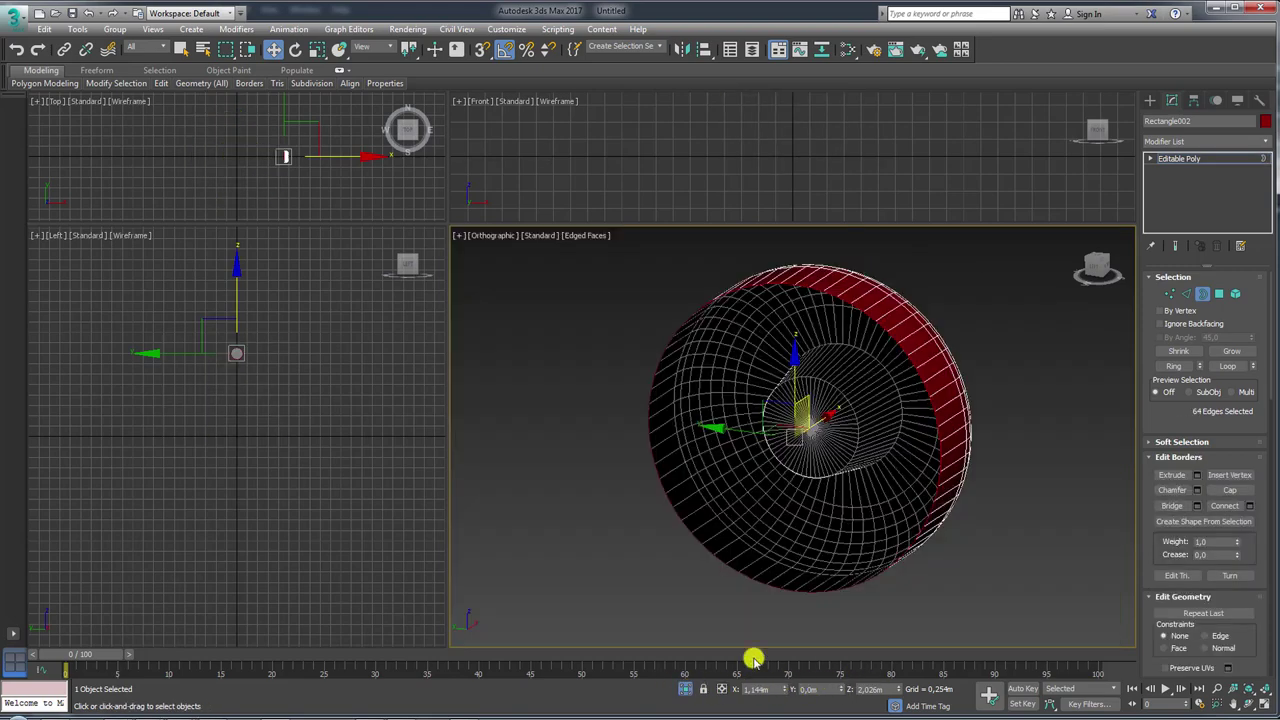
click(1266, 141)
drag(1268, 171, 1260, 274)
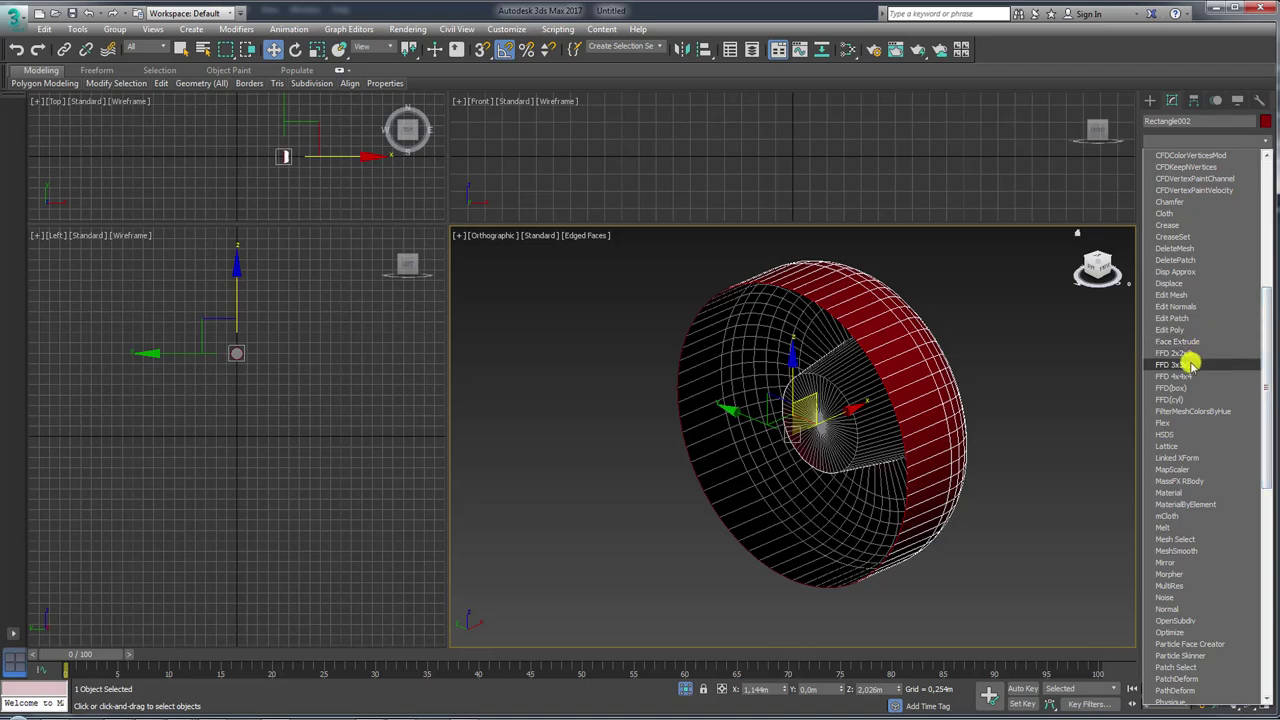
- Apply an FFD 3x3x3 modifier to the lug and enter its control-point level
click(1190, 365)
click(1152, 158)
click(1197, 171)
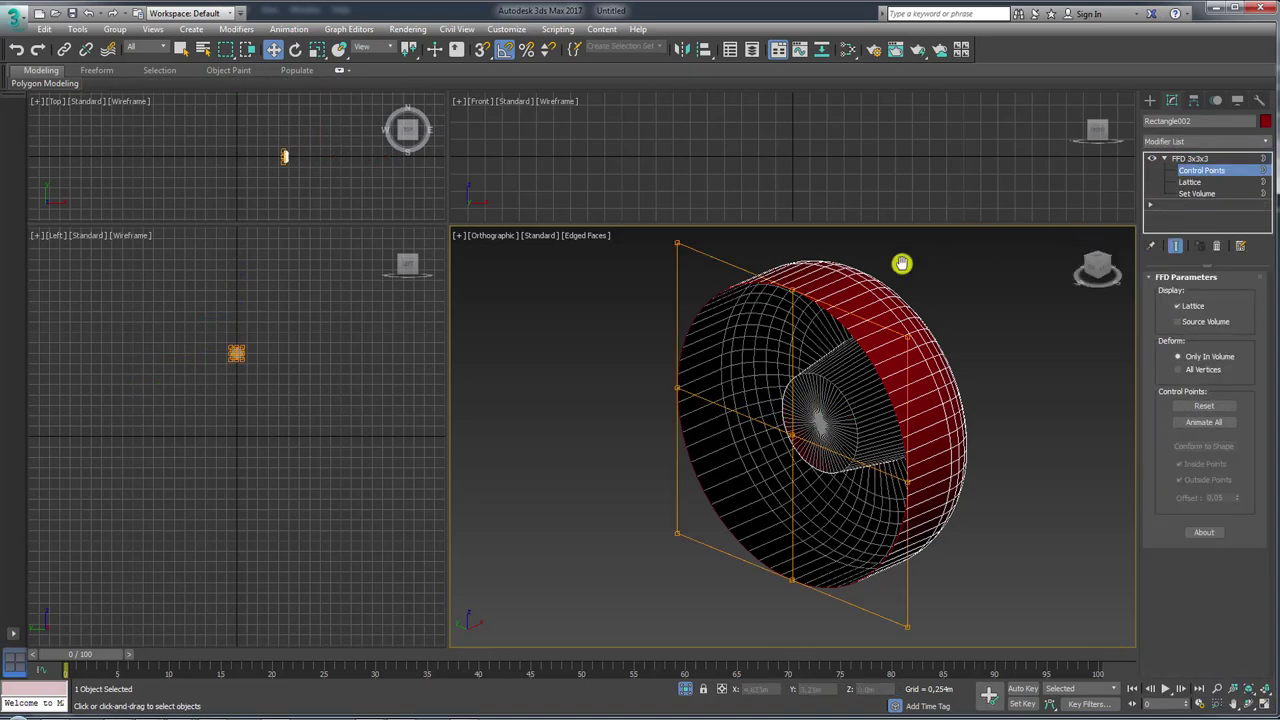
mouse_move(900, 263)
alt+middle_down()
mouse_move(908, 371)
mouse_move(875, 544)
alt+middle_up()
drag(764, 347, 849, 374)
alt+middle_drag(849, 374, 853, 390)
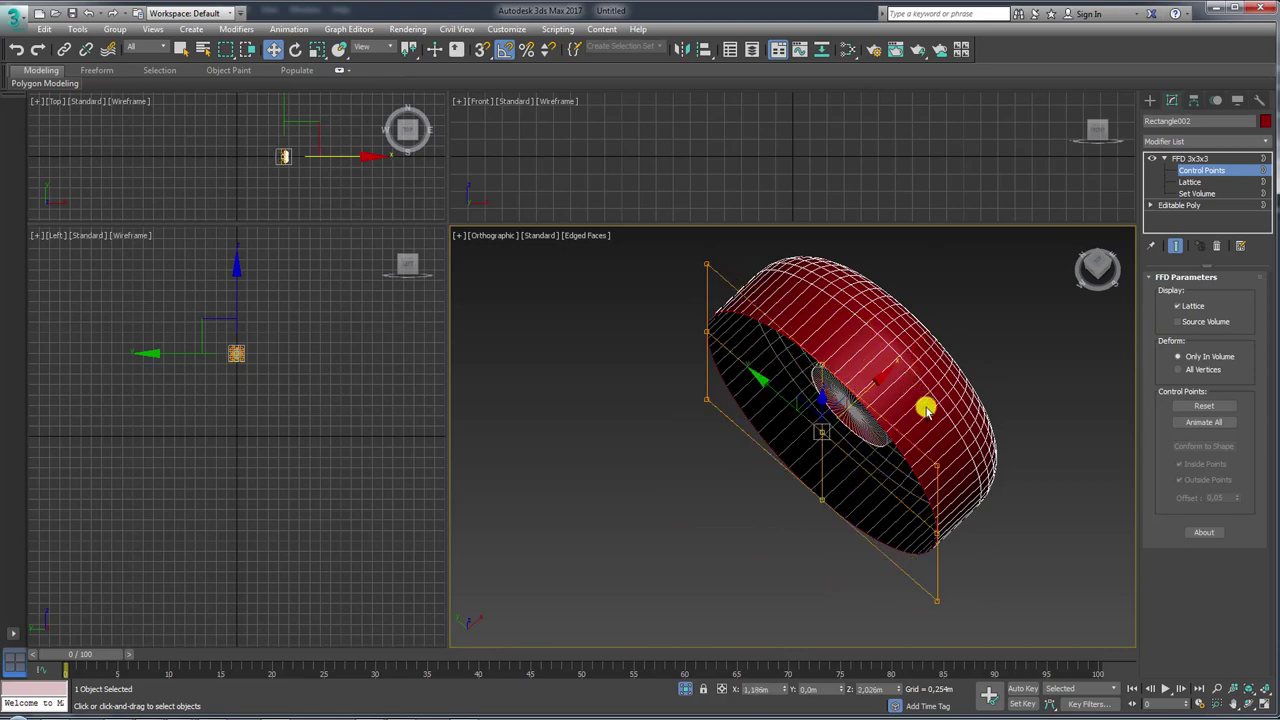
alt+middle_drag(923, 409, 866, 396)
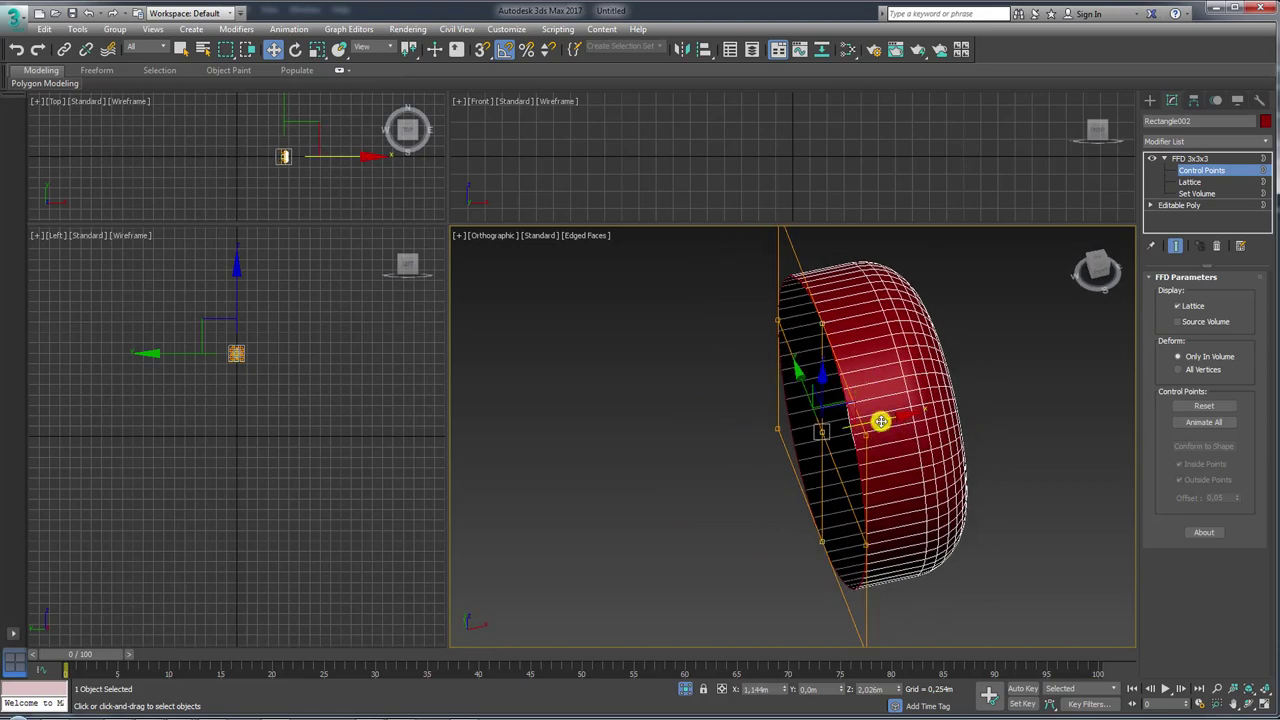
mouse_move(866, 457)
alt+middle_down()
mouse_move(935, 440)
mouse_move(860, 408)
alt+middle_up()
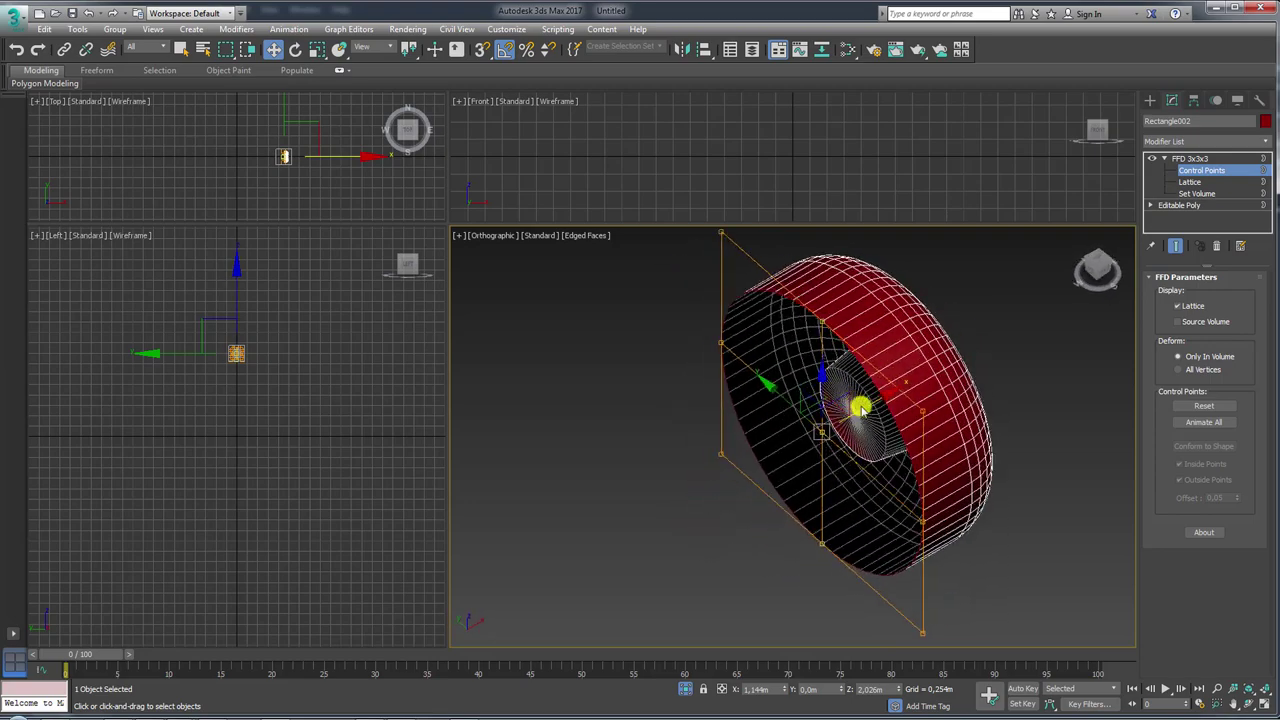
- Convert the base mesh's border selection to polygons under the FFD
click(1188, 159)
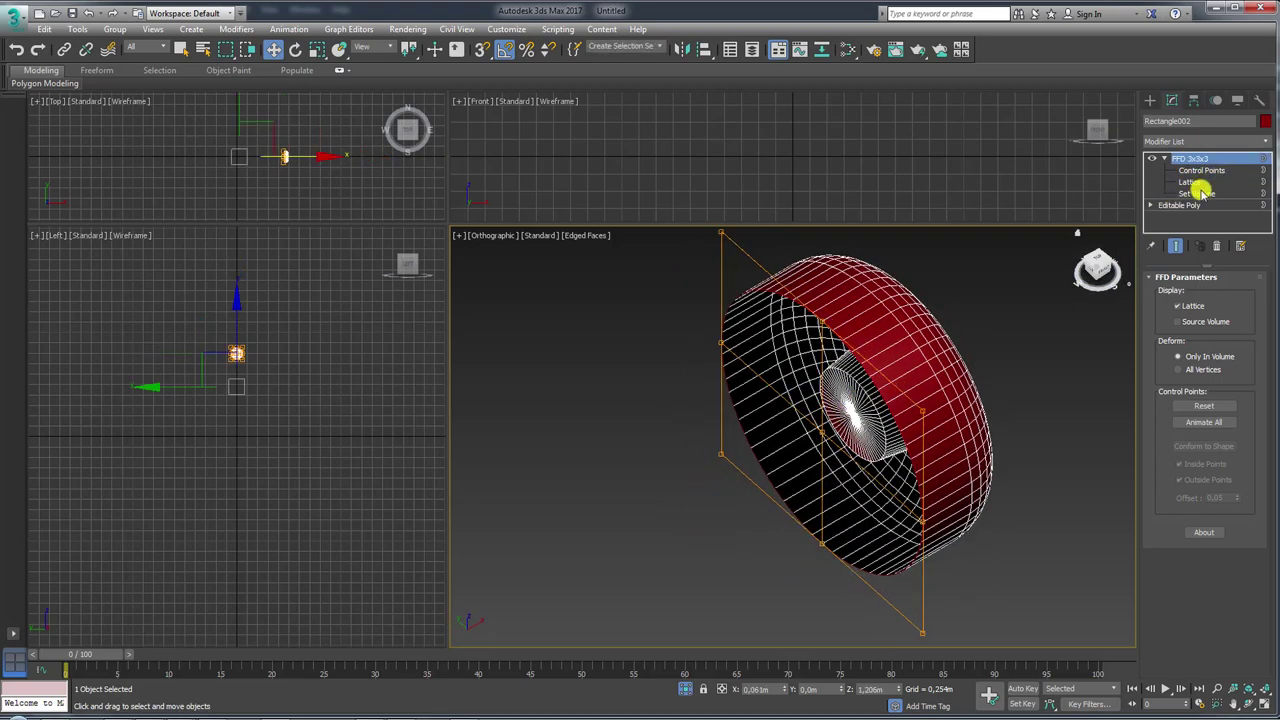
click(1150, 205)
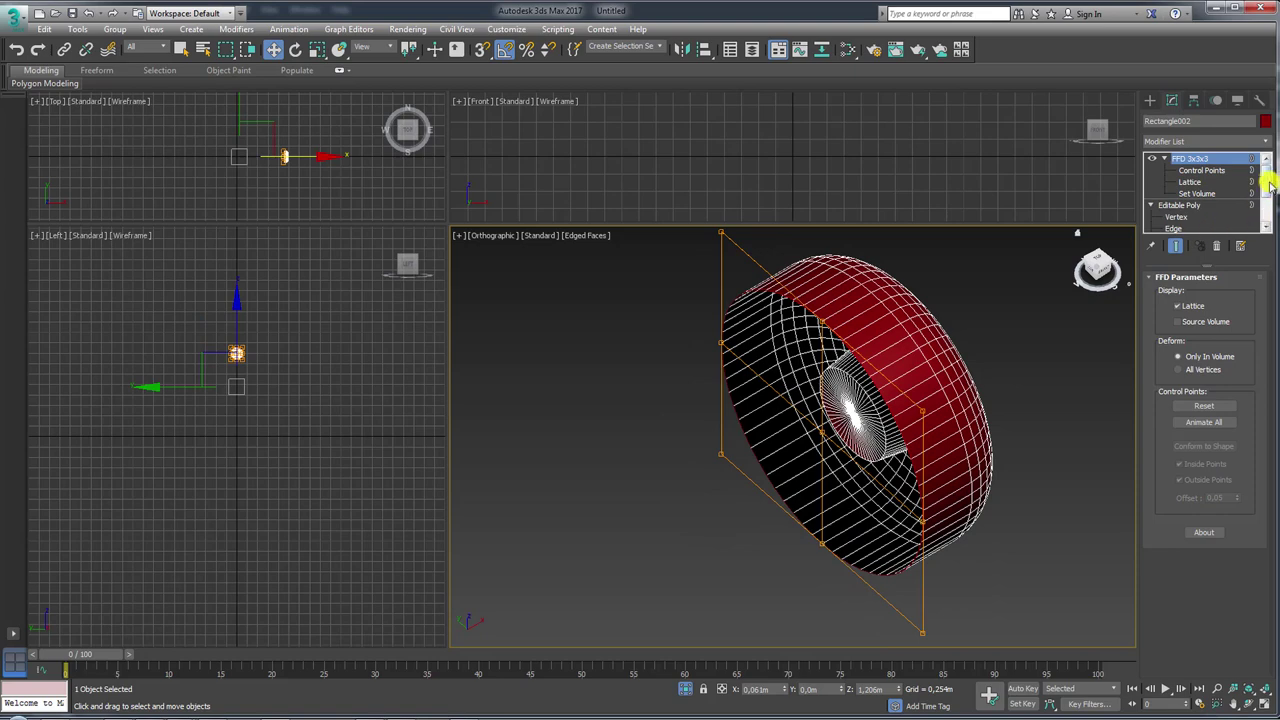
drag(1270, 185, 1268, 213)
click(1189, 206)
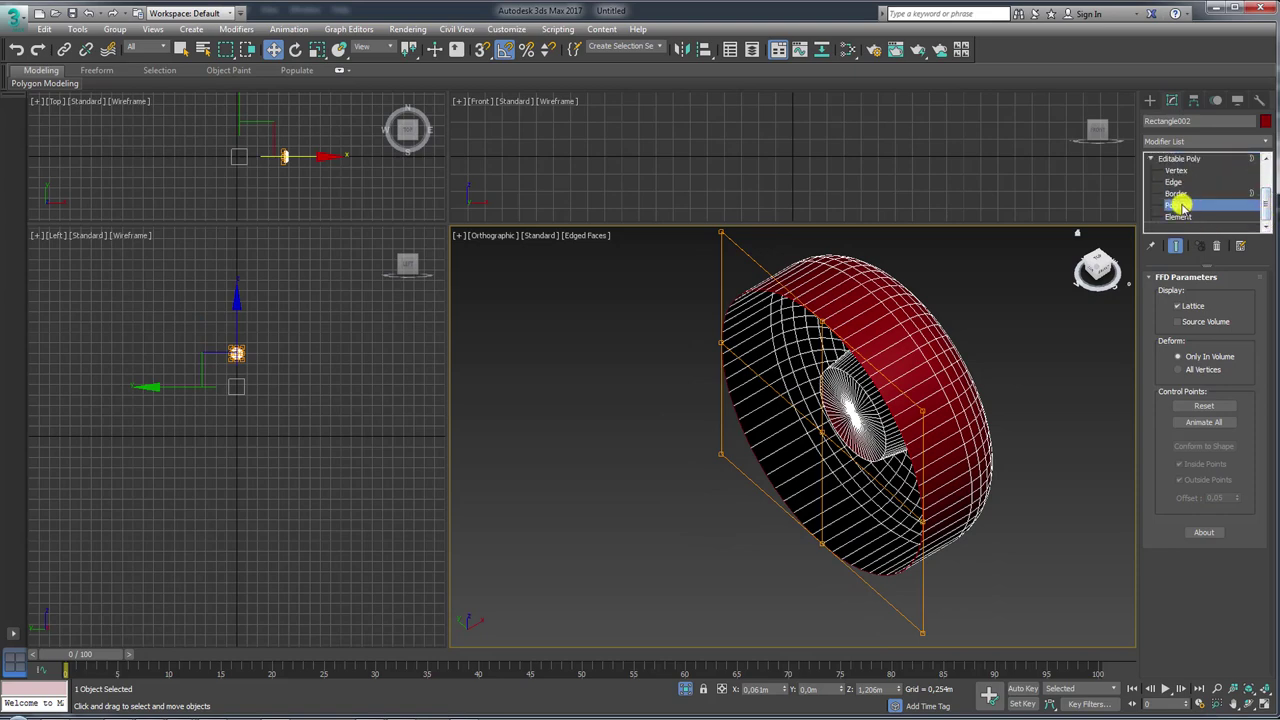
drag(1266, 200, 1266, 165)
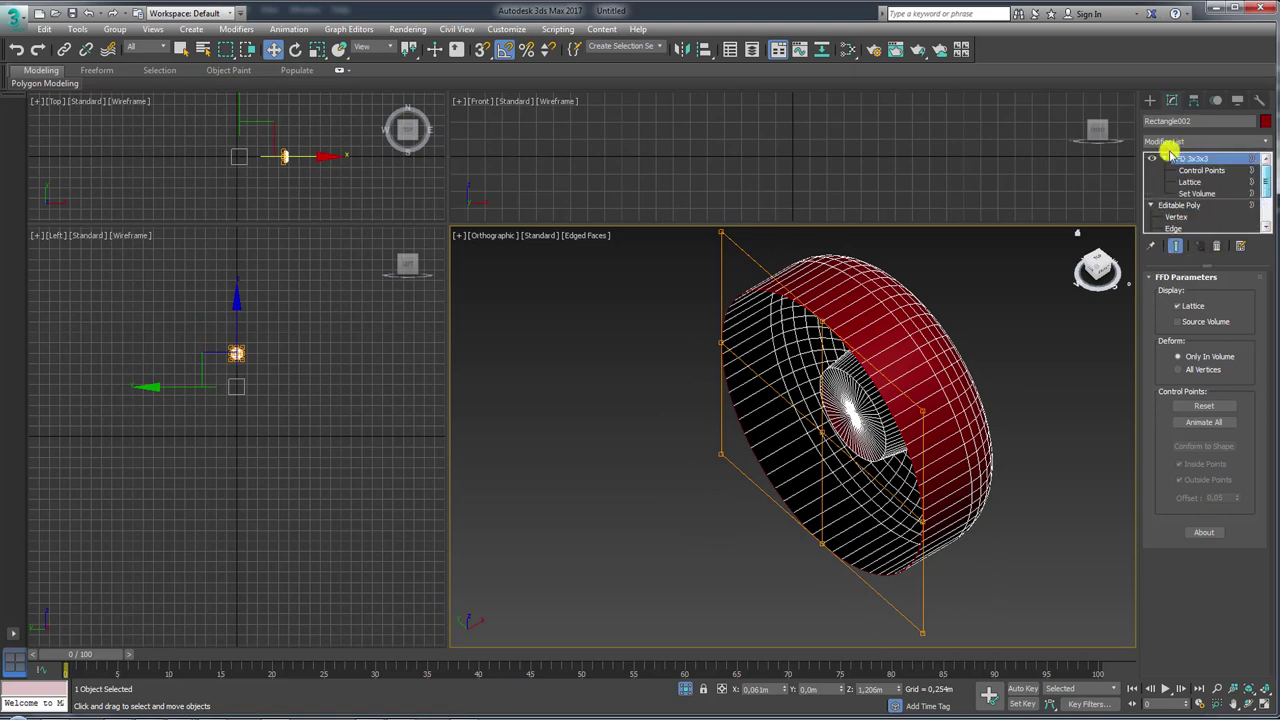
click(1164, 158)
click(1180, 205)
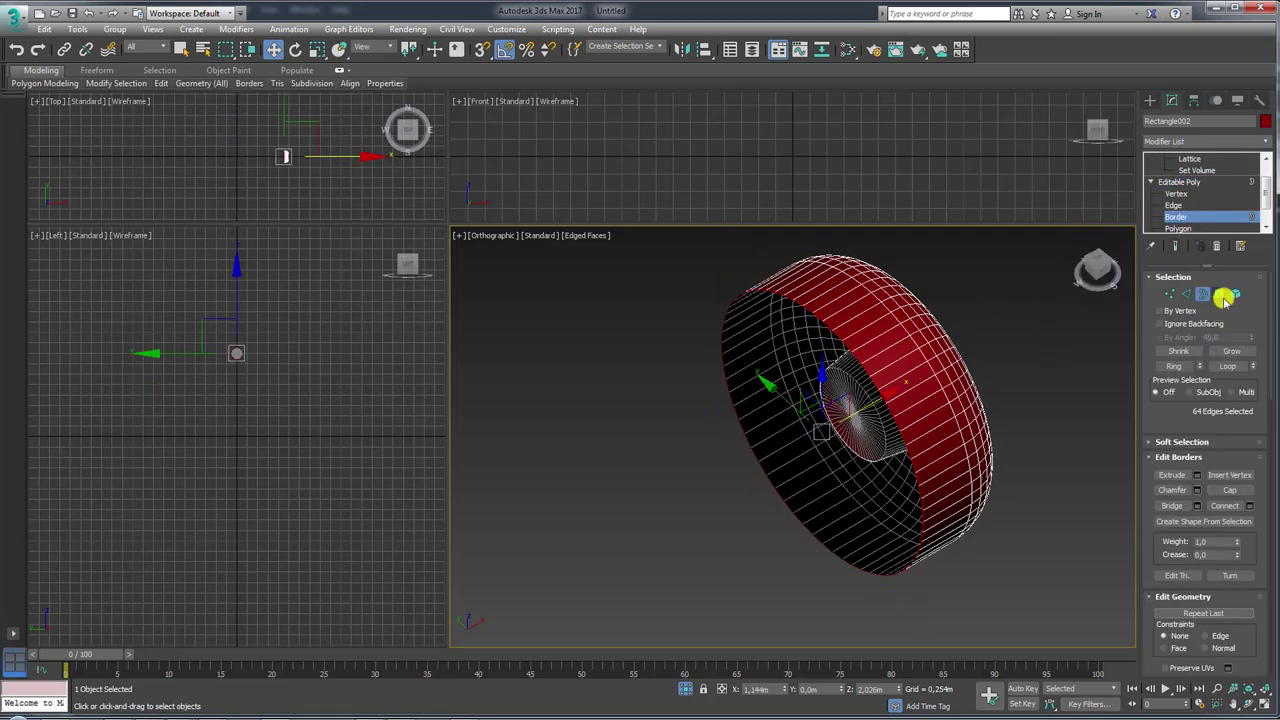
ctrl+click(1219, 294)
mouse_move(994, 383)
alt+middle_down()
mouse_move(849, 423)
mouse_move(983, 346)
mouse_move(987, 378)
alt+middle_up()
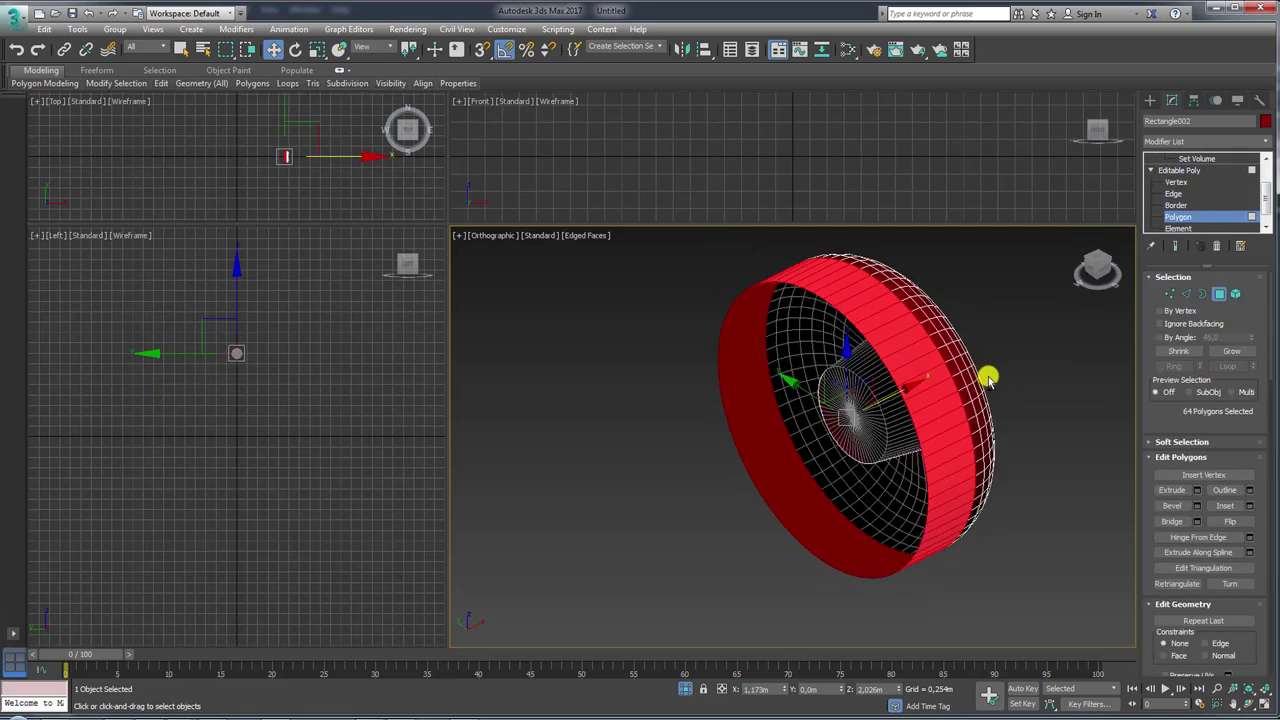
drag(1267, 200, 1266, 175)
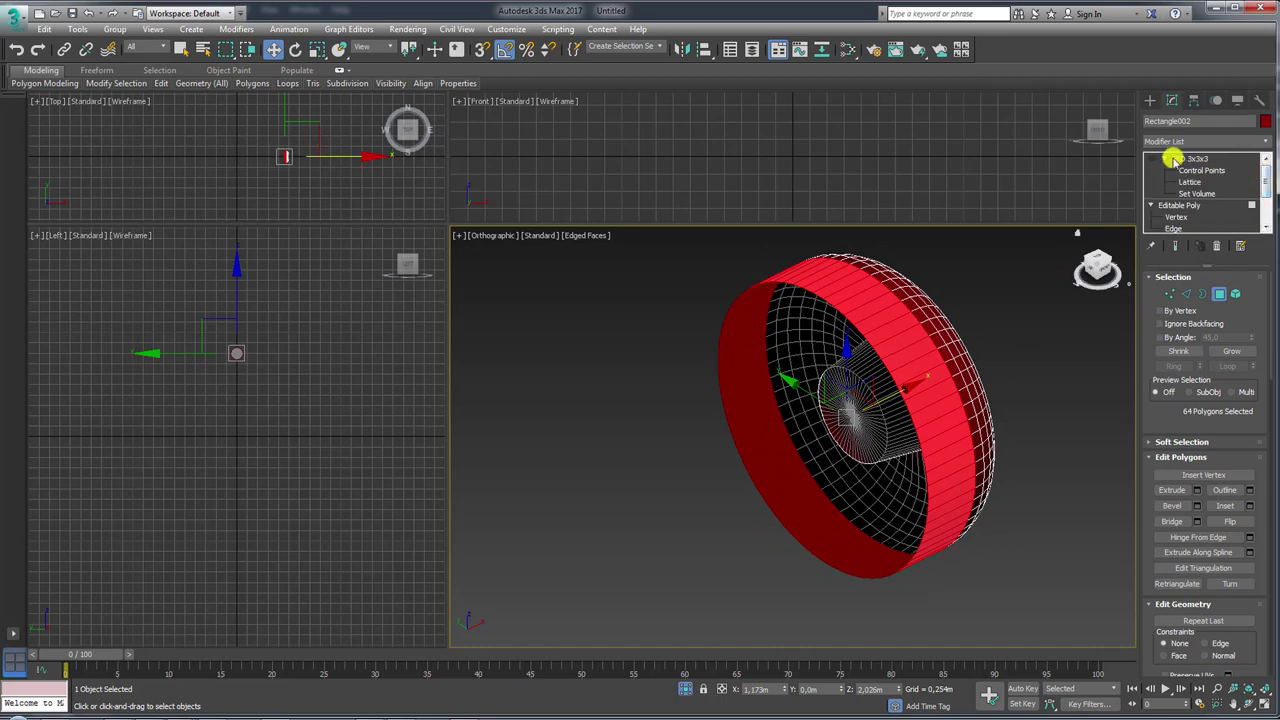
- Select rows of FFD control points and move them along X to bend the lug
click(1182, 160)
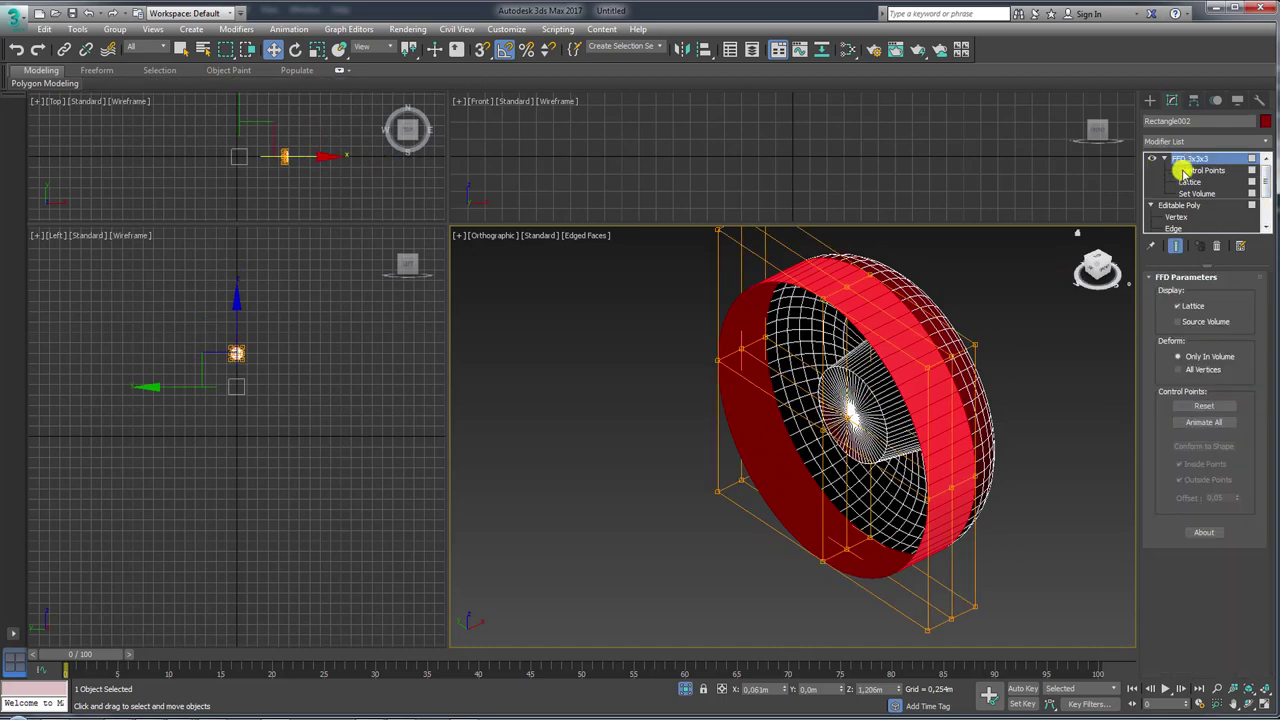
click(1190, 171)
alt+middle_drag(960, 300, 900, 363)
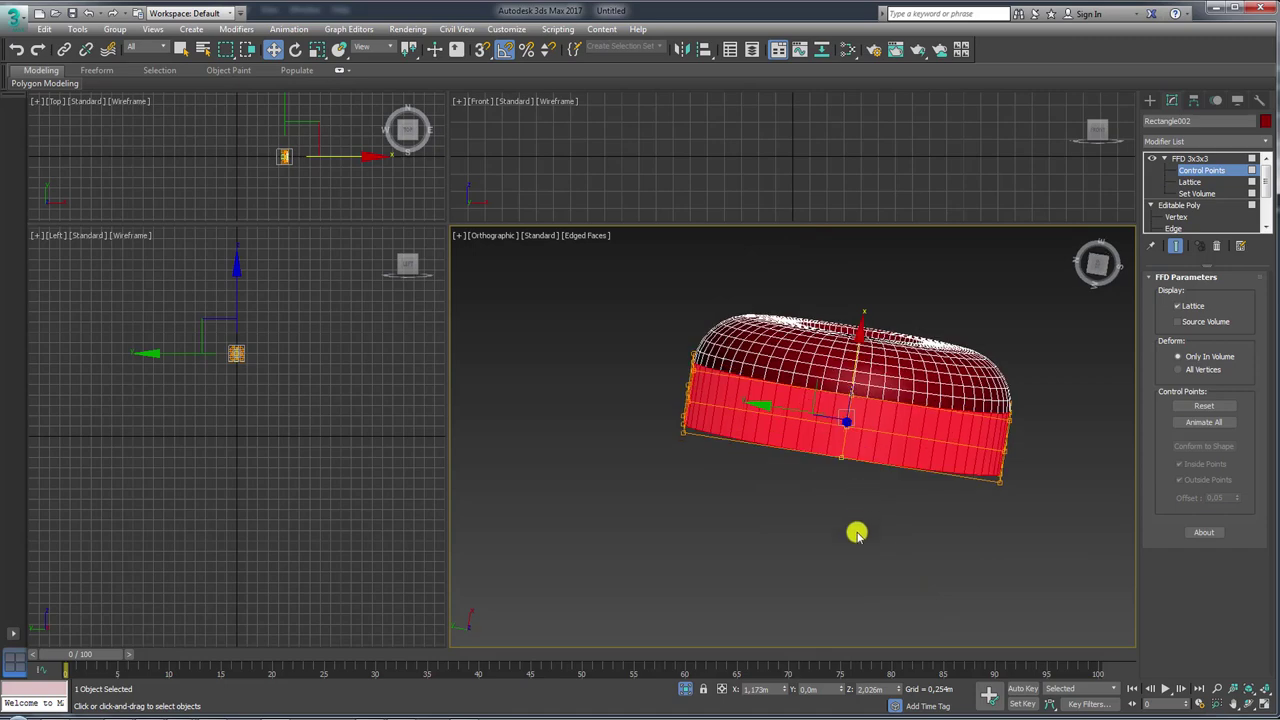
drag(803, 350, 803, 352)
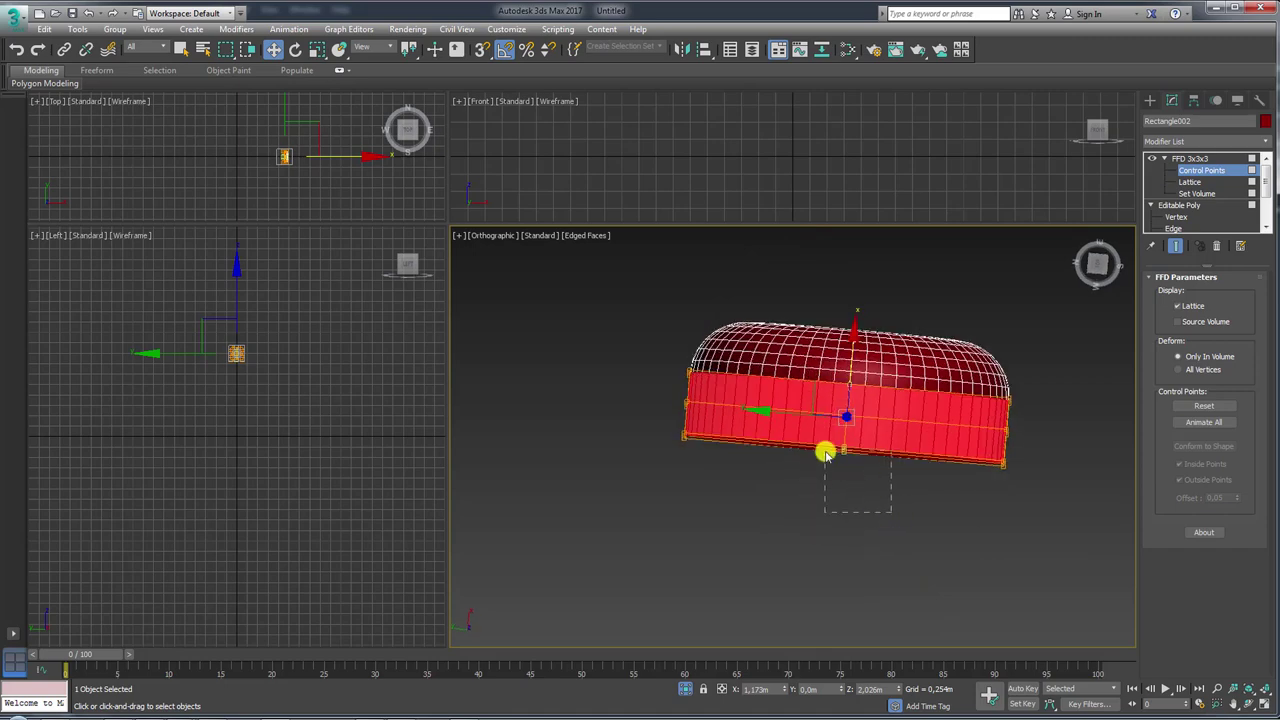
drag(825, 452, 857, 451)
alt+middle_drag(857, 451, 796, 420)
drag(893, 442, 898, 508)
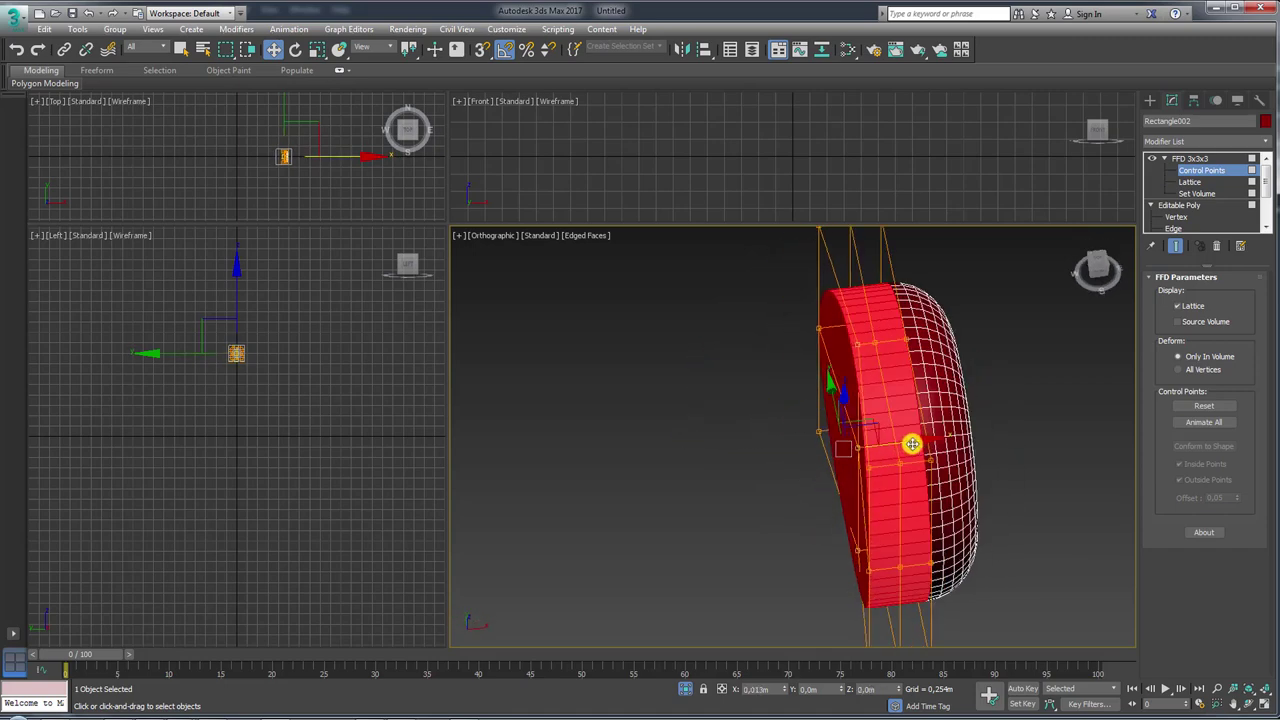
- Exit isolation to show the whole can and inspect the lug against it
click(690, 686)
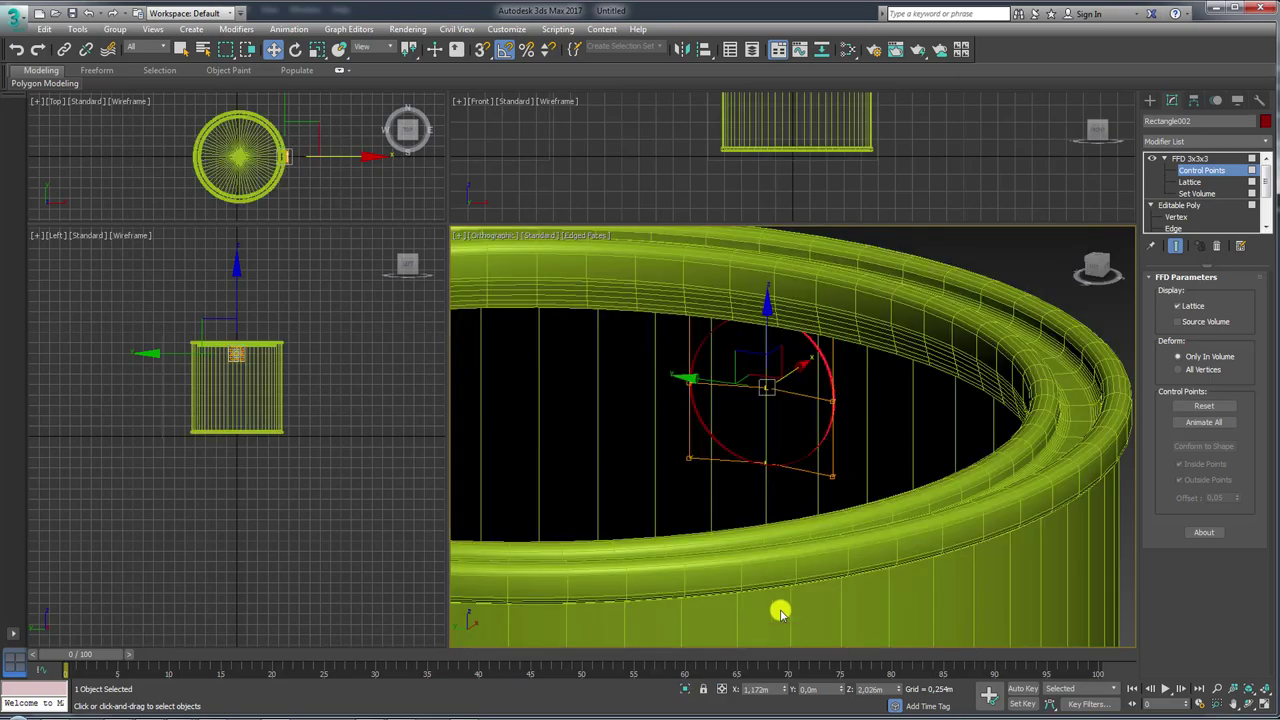
alt+middle_drag(777, 609, 808, 494)
scroll(846, 443, up, 3)
alt+middle_drag(806, 427, 803, 403)
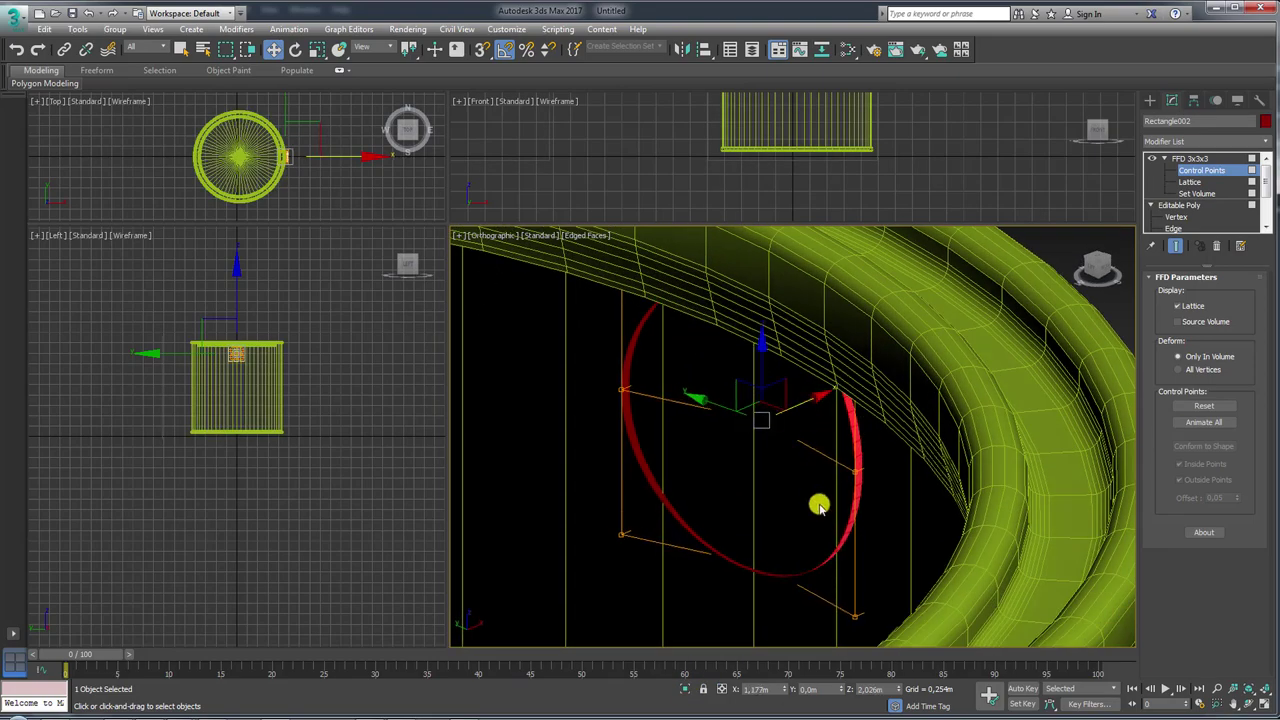
mouse_move(820, 503)
alt+middle_down()
mouse_move(874, 520)
mouse_move(920, 566)
alt+middle_up()
- Select individual FFD control points and move them to fit the lug to the wall
click(921, 567)
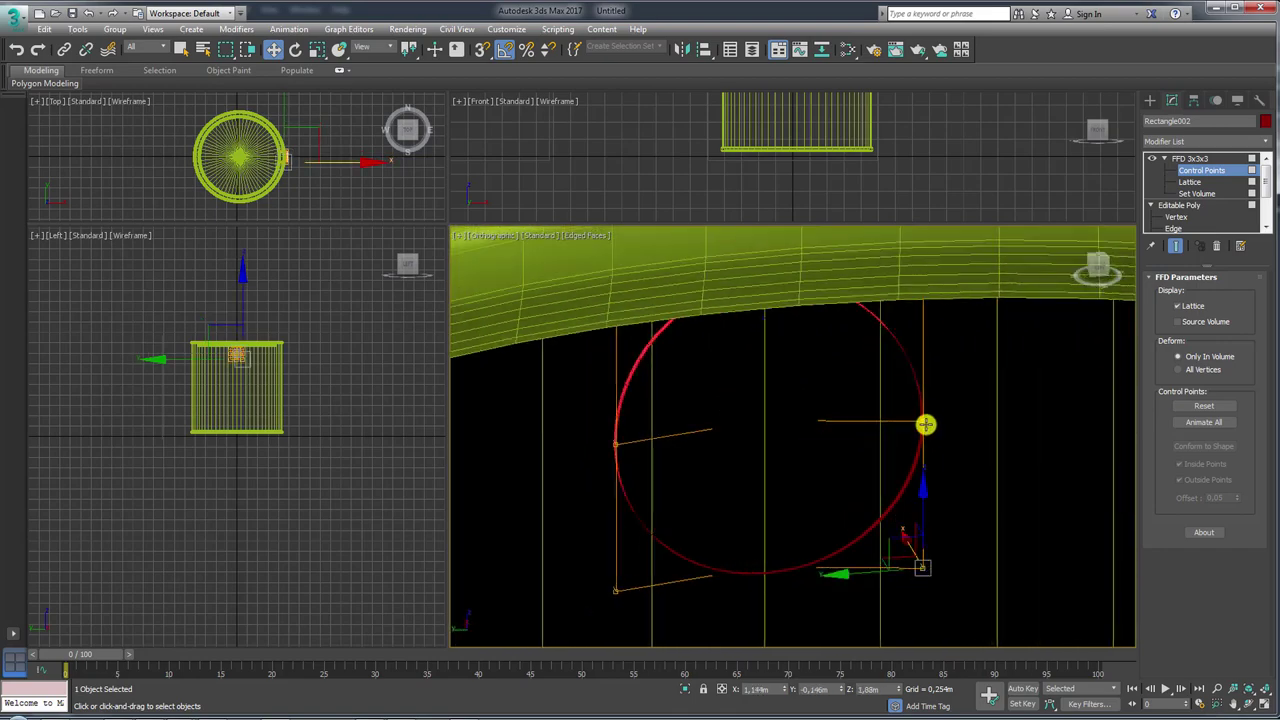
alt+middle_drag(923, 423, 955, 367)
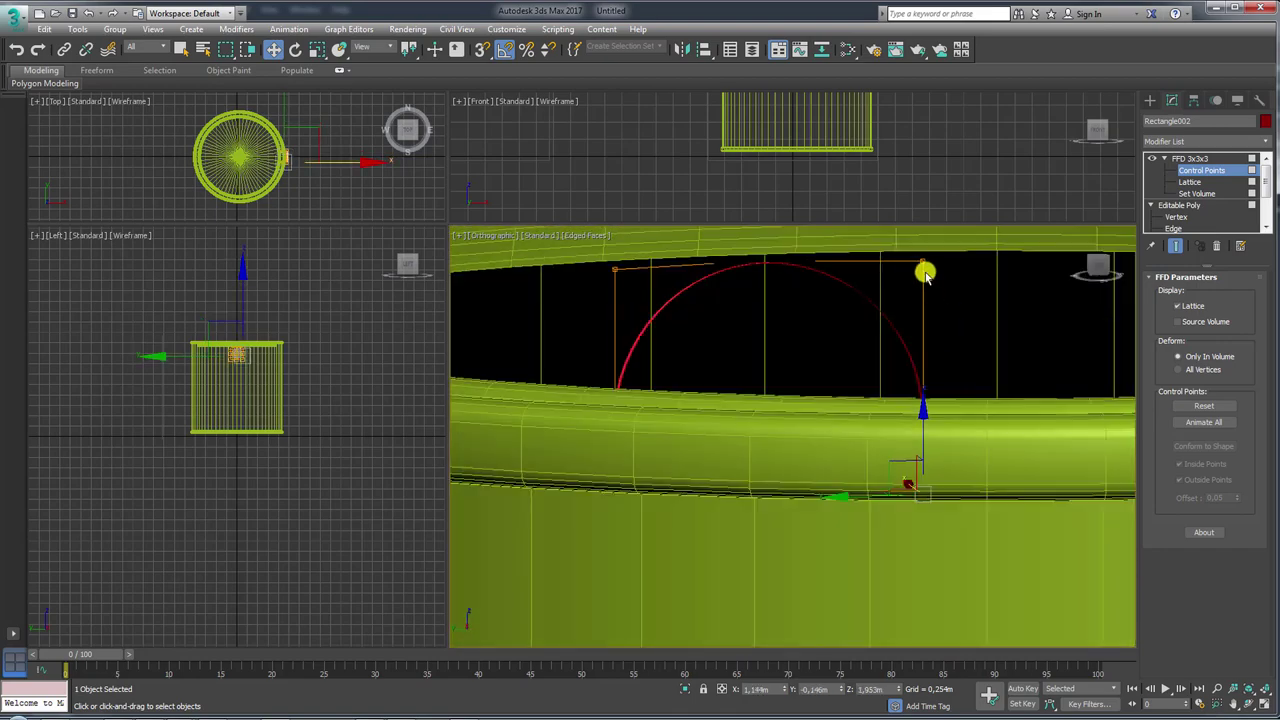
click(925, 272)
mouse_move(615, 268)
alt+middle_down()
mouse_move(643, 357)
mouse_move(610, 415)
alt+middle_up()
click(609, 543)
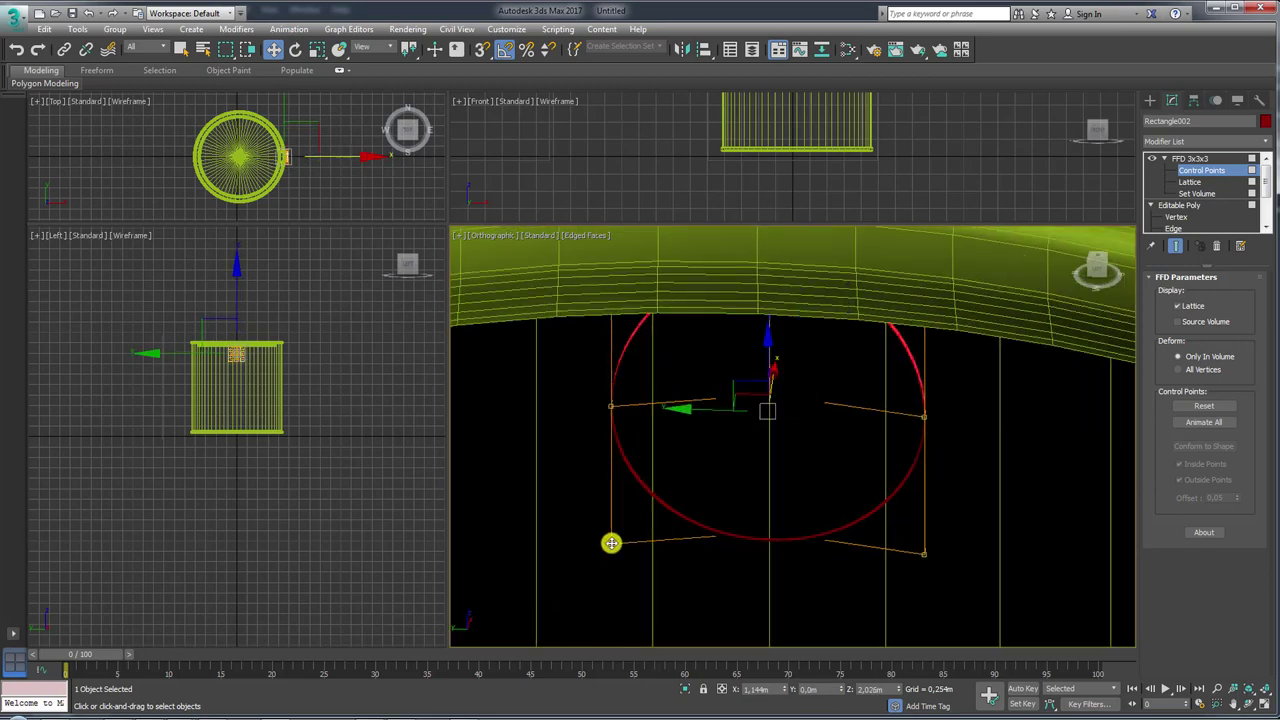
mouse_move(609, 537)
alt+middle_down()
mouse_move(734, 437)
mouse_move(728, 392)
alt+middle_up()
drag(723, 380, 708, 377)
mouse_move(708, 377)
alt+middle_down()
mouse_move(757, 414)
mouse_move(874, 374)
mouse_move(1032, 401)
mouse_move(849, 314)
alt+middle_up()
- Convert the bent lug Rectangle002 to an editable poly
right_click(848, 312)
mouse_move(900, 472)
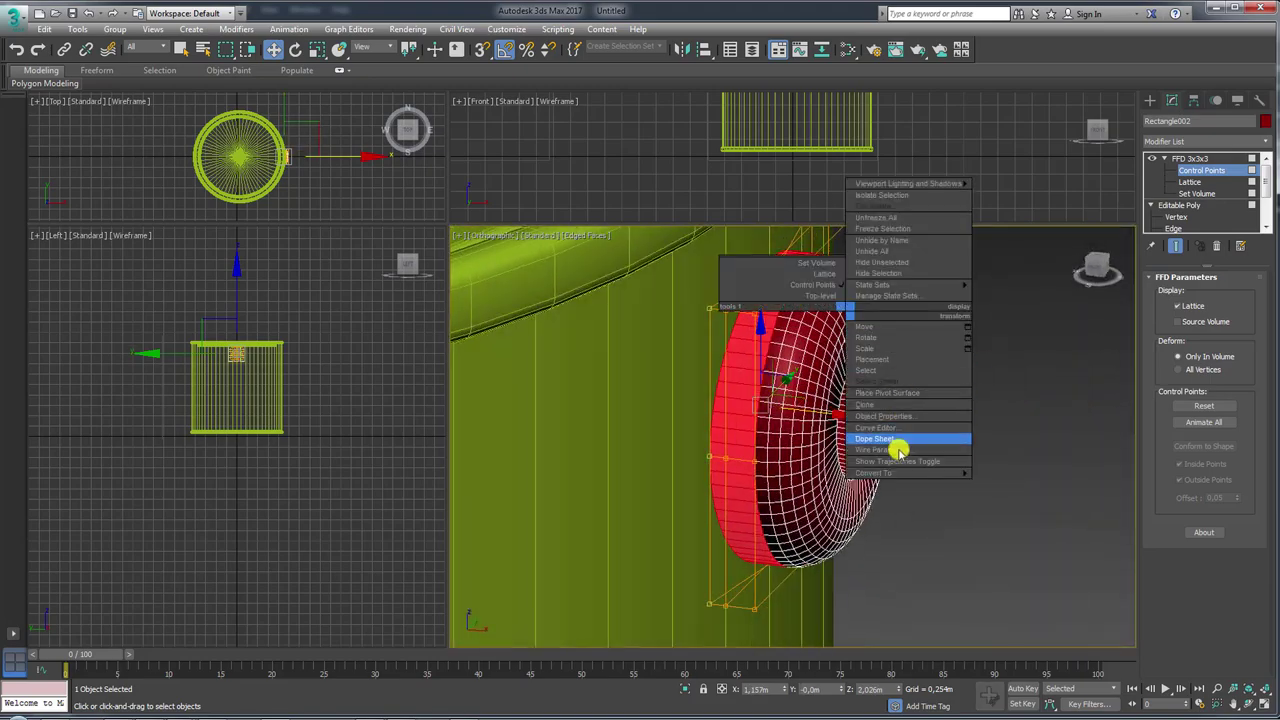
click(1007, 484)
scroll(871, 414, down, 5)
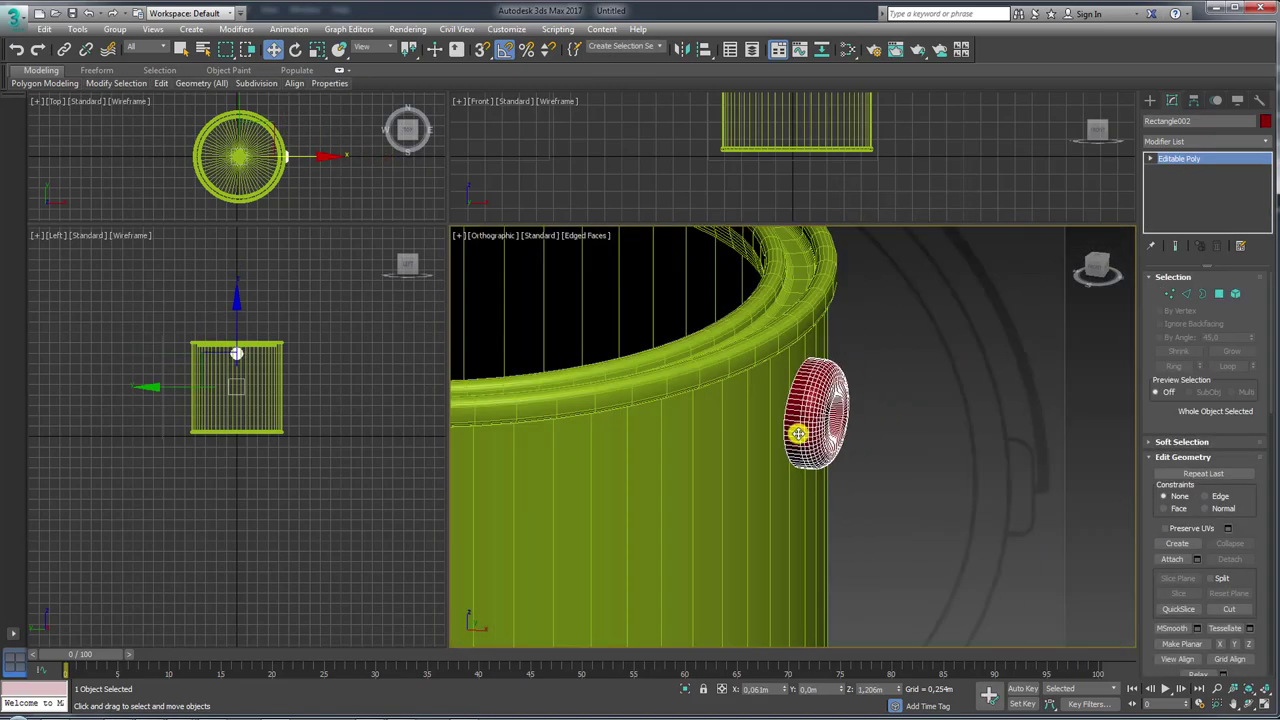
scroll(835, 476, down, 4)
mouse_move(835, 476)
alt+middle_down()
mouse_move(811, 514)
mouse_move(713, 480)
alt+middle_up()
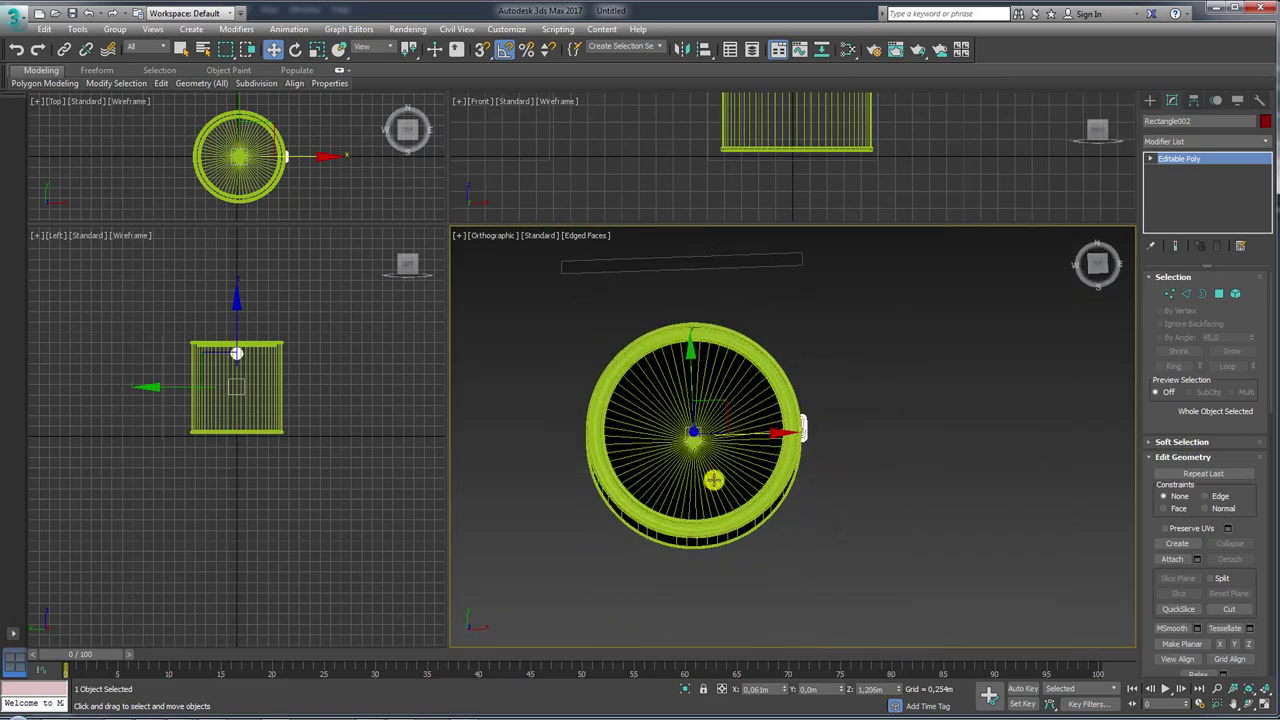
drag(697, 366, 708, 514)
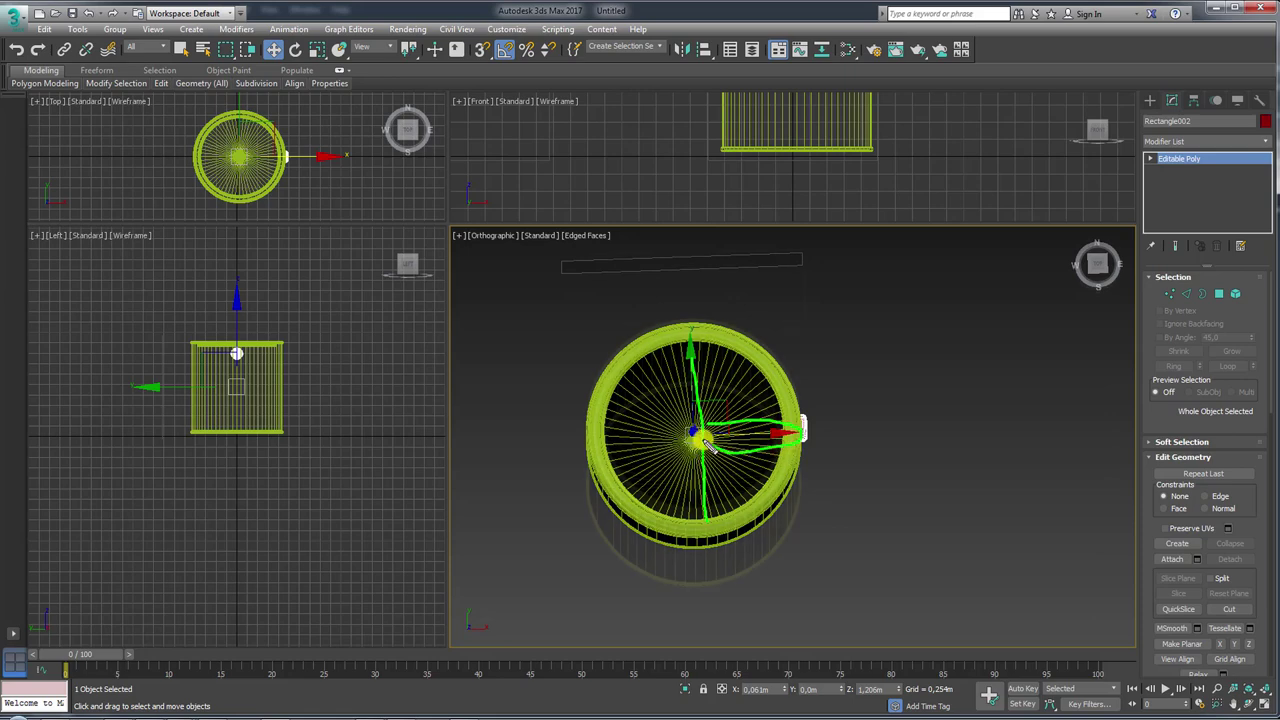
alt+middle_drag(792, 448, 760, 370)
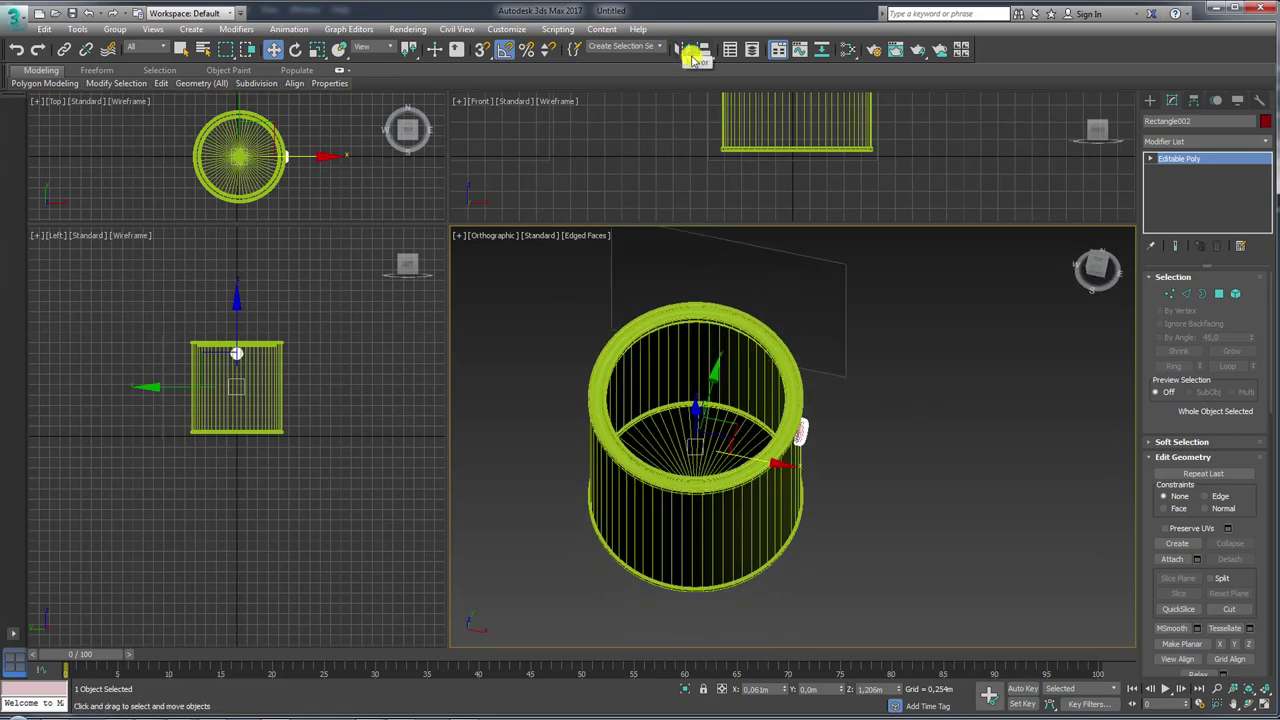
- Mirror a copy of the lug, Rectangle003, onto the opposite side of the can
click(679, 48)
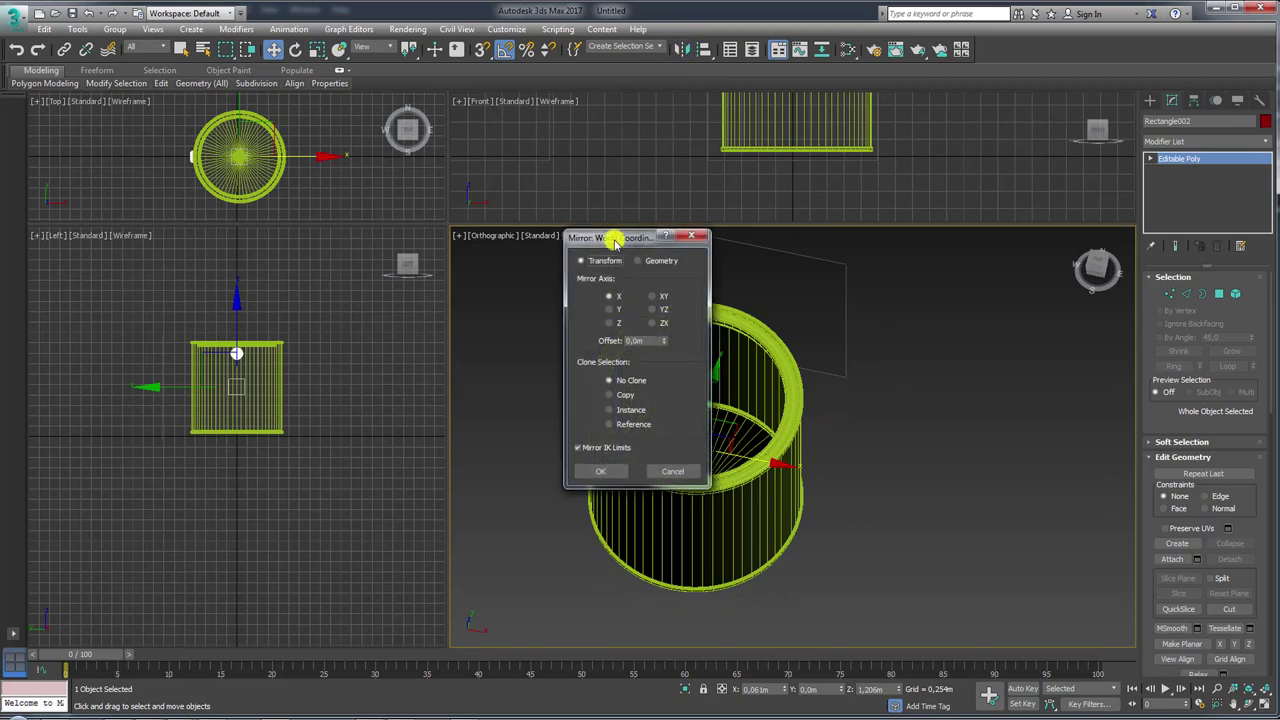
drag(615, 242, 890, 236)
click(888, 391)
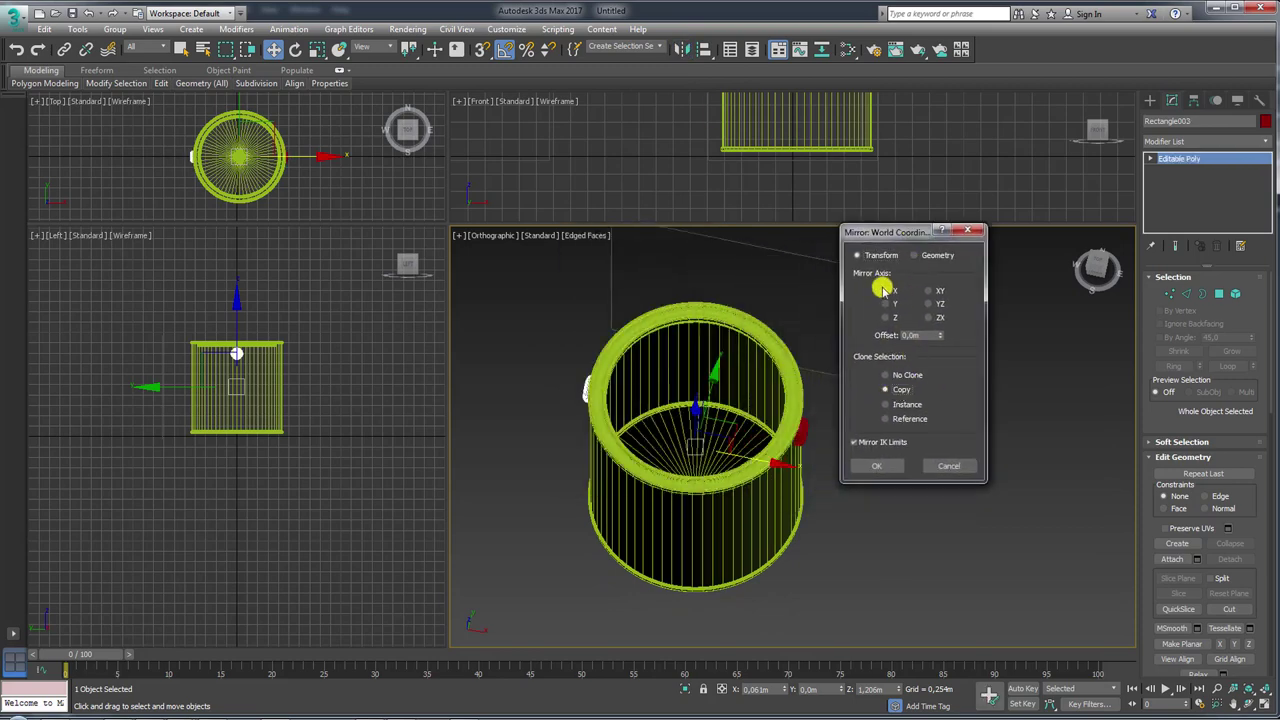
click(878, 465)
mouse_move(803, 451)
alt+middle_down()
mouse_move(673, 411)
mouse_move(940, 354)
alt+middle_up()
- Attach the mirrored lug Rectangle003 to the original lug Rectangle002
click(822, 378)
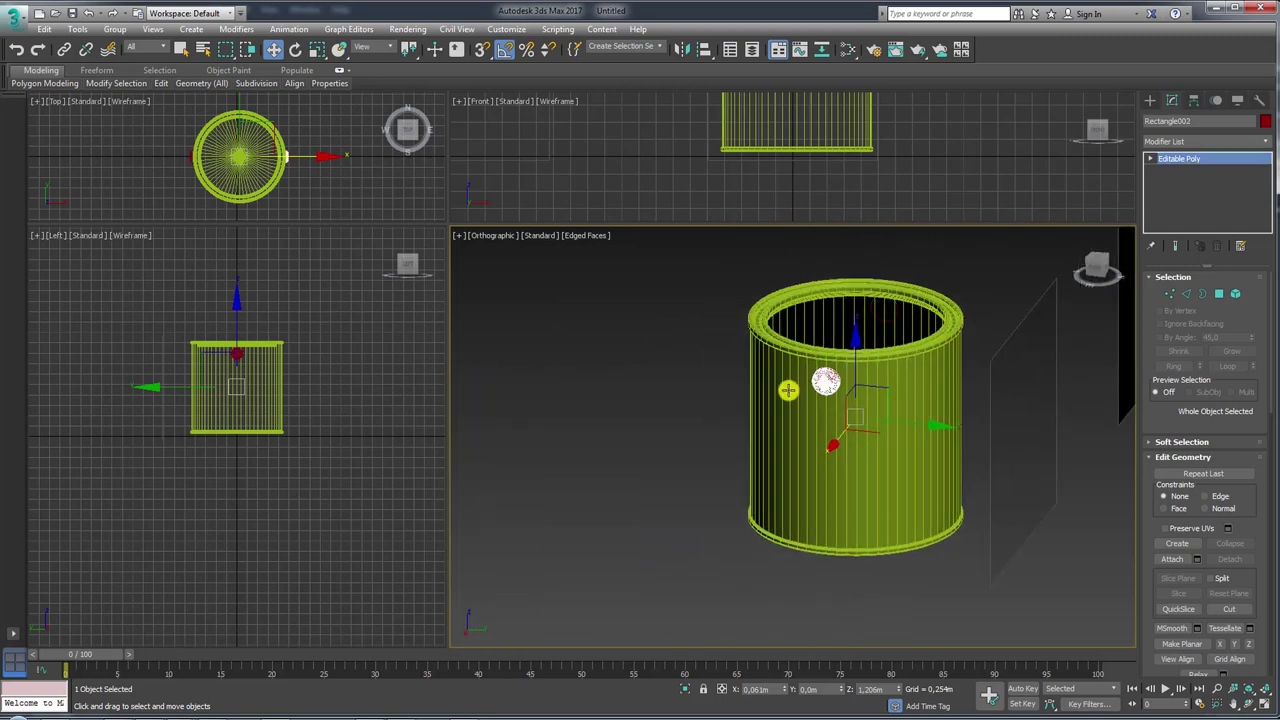
mouse_move(826, 380)
alt+middle_down()
mouse_move(736, 413)
mouse_move(880, 403)
mouse_move(826, 414)
mouse_move(760, 502)
mouse_move(826, 414)
mouse_move(916, 424)
alt+middle_up()
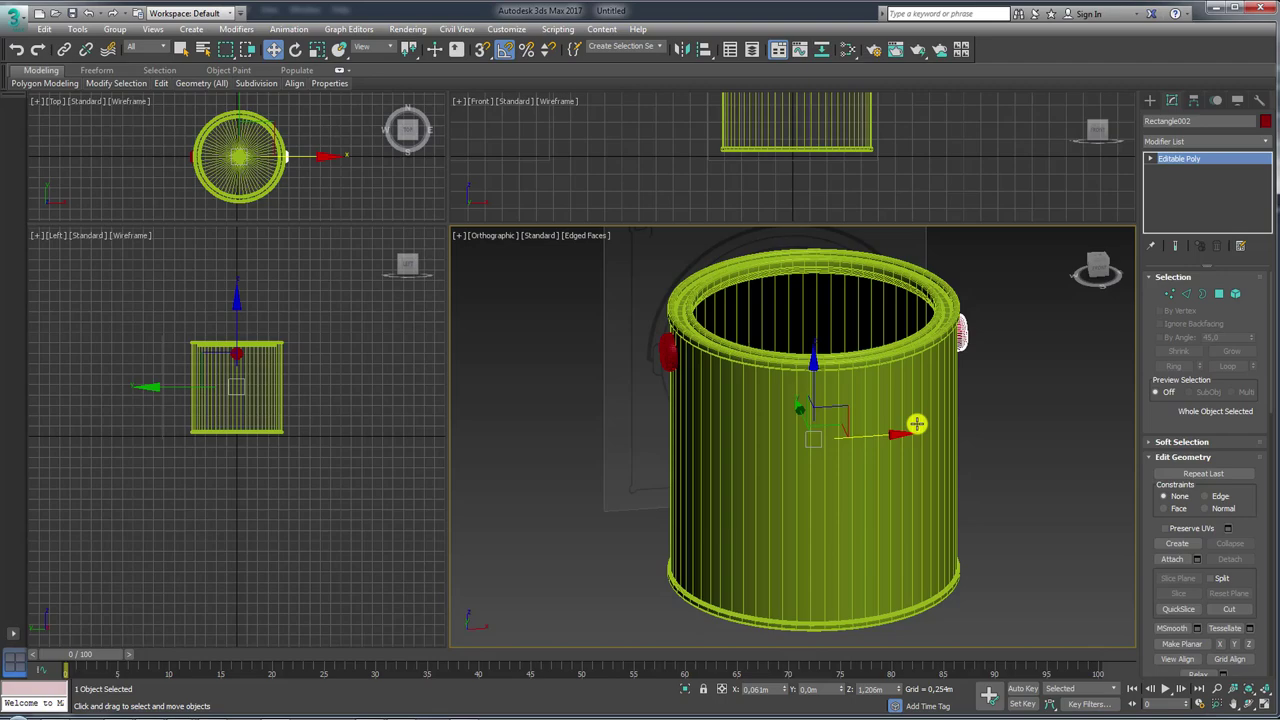
click(1174, 559)
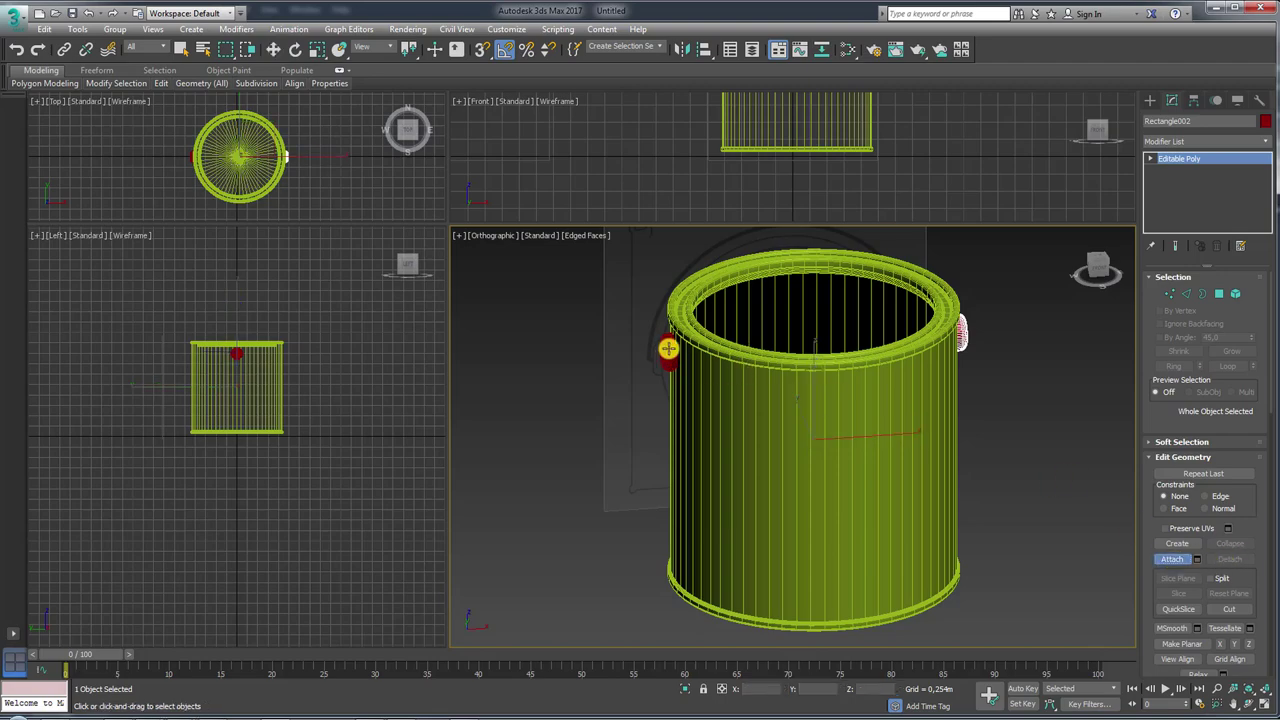
click(777, 402)
right_click(1014, 443)
mouse_move(1014, 443)
alt+middle_down()
mouse_move(957, 560)
mouse_move(960, 491)
mouse_move(979, 461)
mouse_move(1006, 457)
mouse_move(985, 545)
mouse_move(1080, 434)
mouse_move(831, 434)
mouse_move(895, 510)
mouse_move(1037, 491)
alt+middle_up()
- Switch the viewport to Perspective, then to Top view looking down into the can
key(p)
scroll(974, 463, down, 5)
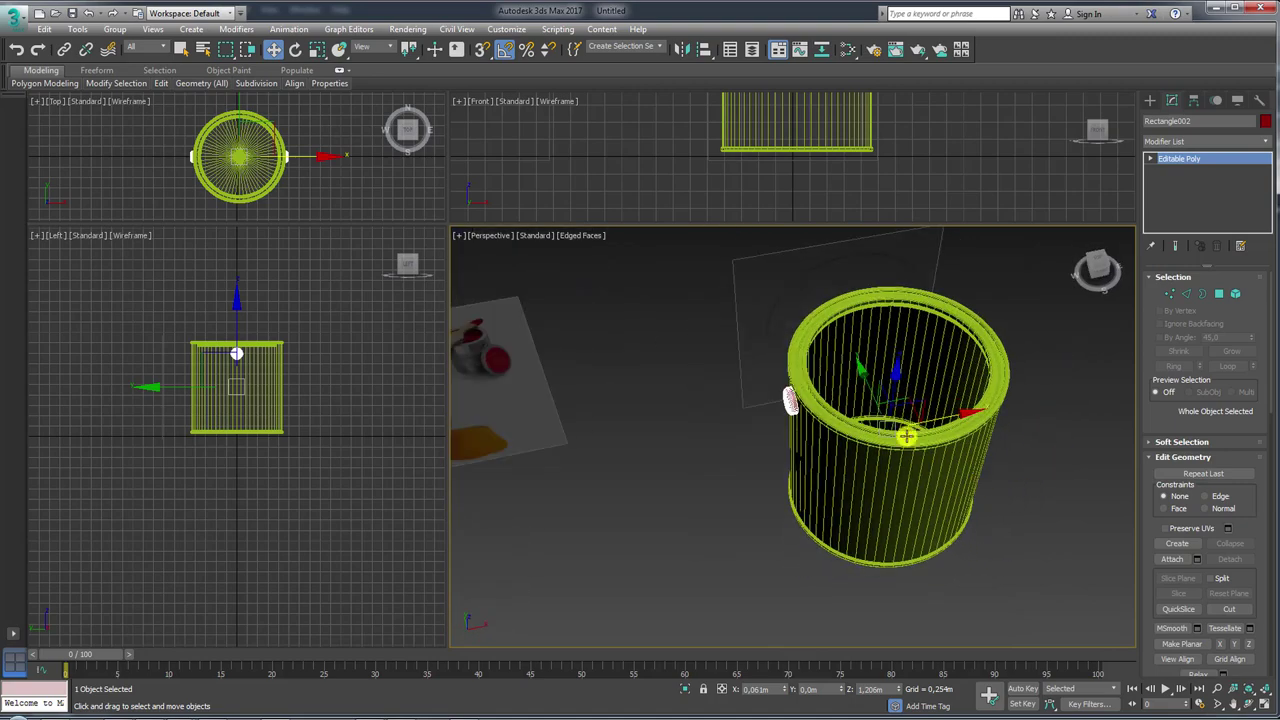
alt+middle_drag(874, 375, 730, 522)
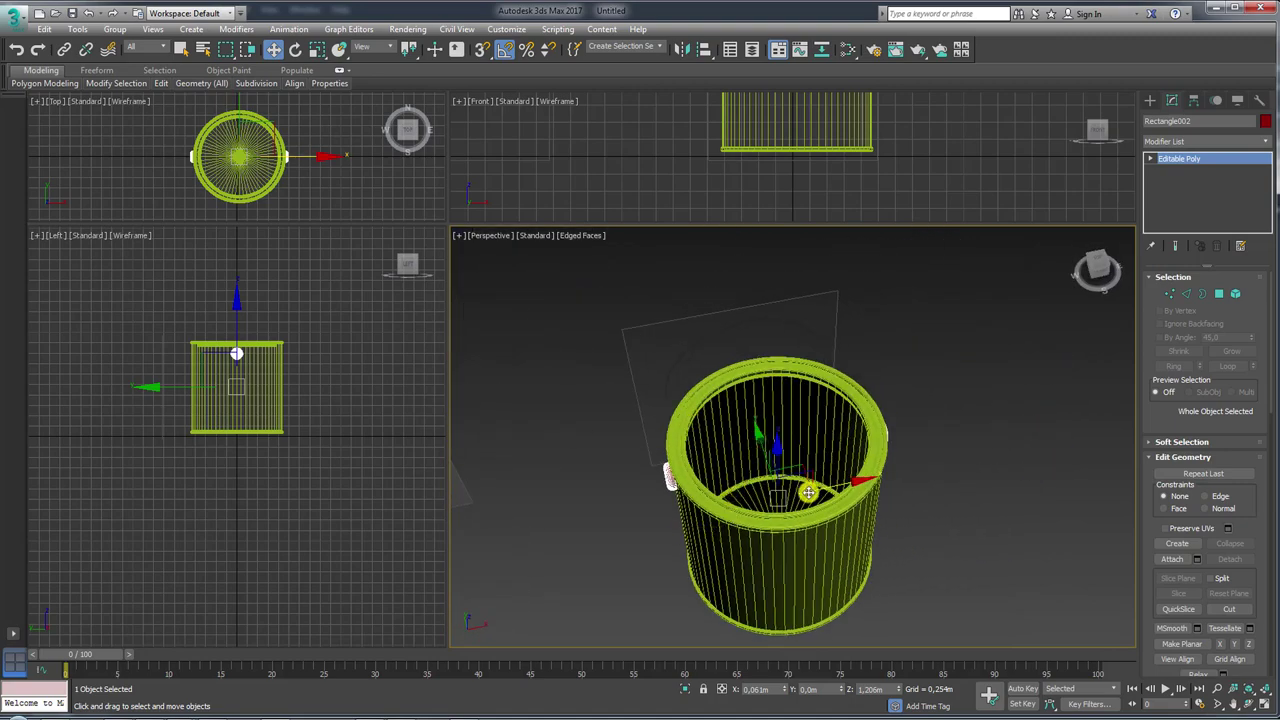
mouse_move(740, 358)
alt+middle_down()
mouse_move(754, 386)
mouse_move(734, 454)
mouse_move(726, 423)
mouse_move(744, 414)
alt+middle_up()
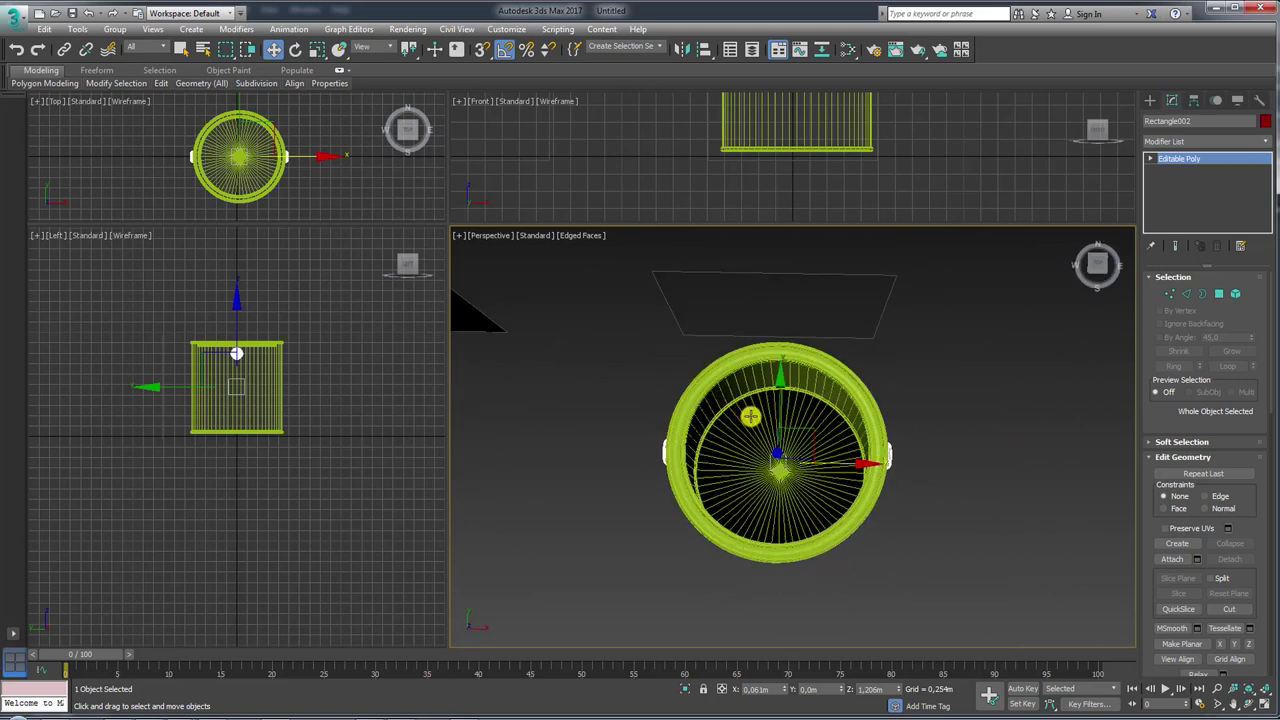
key(t)
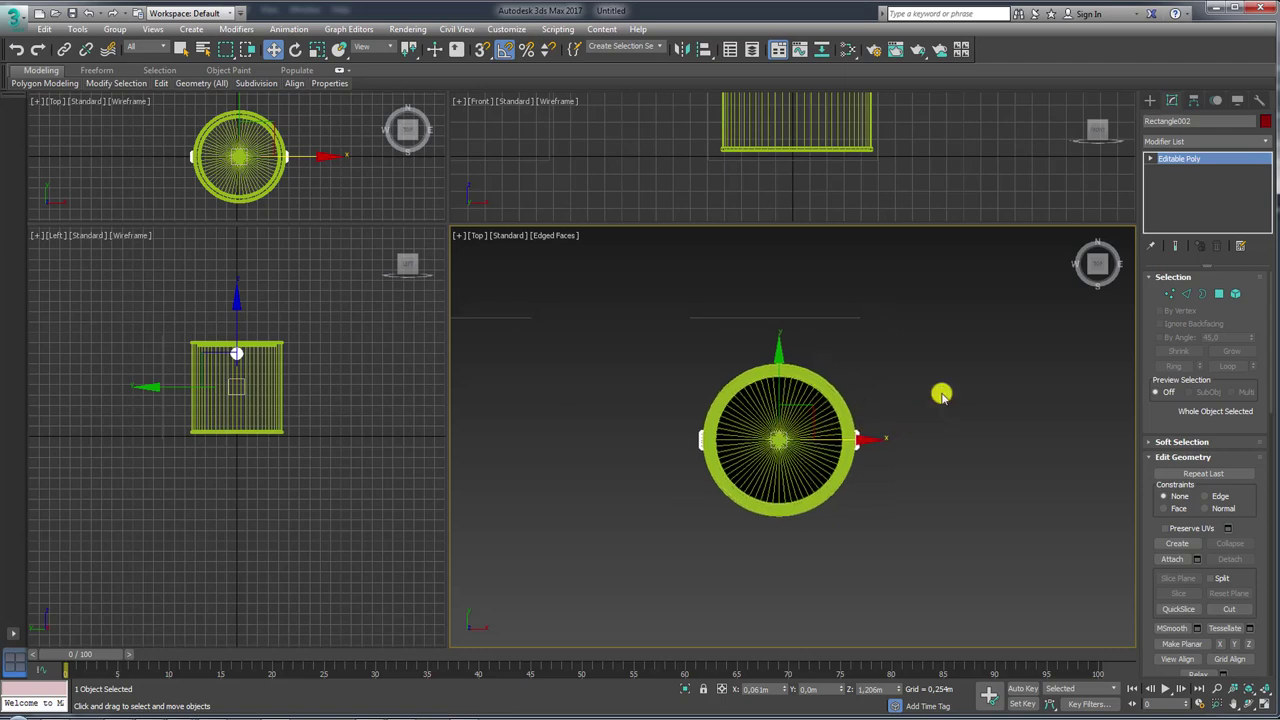
- Draw an Arc spline in the wireframe Top view, stretching from the left lug to the right lug
click(1149, 98)
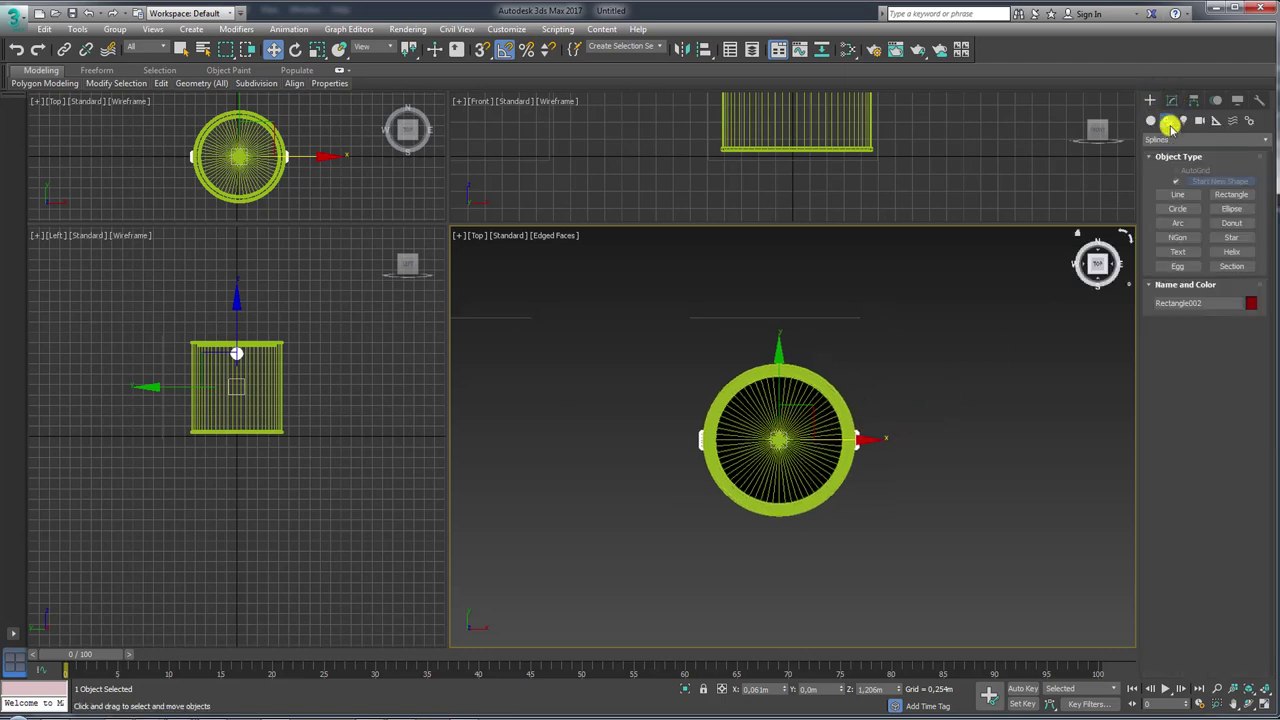
click(1178, 223)
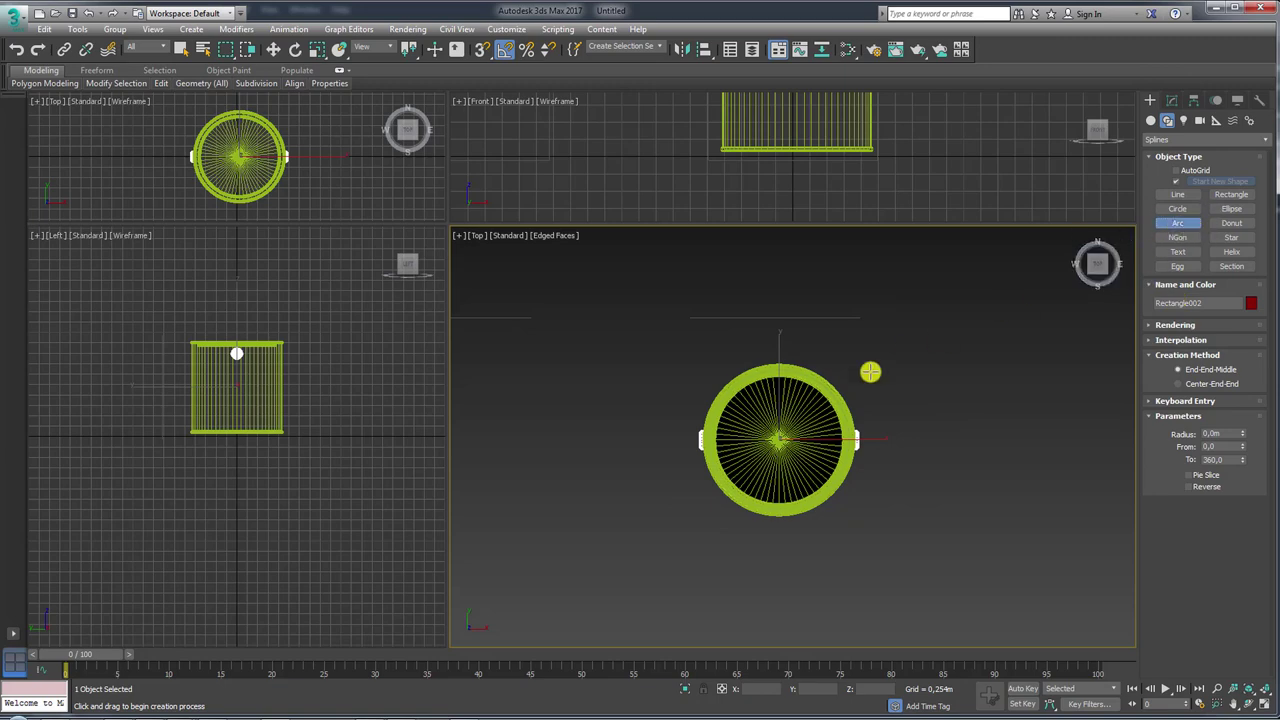
scroll(723, 391, up, 2)
scroll(654, 451, up, 3)
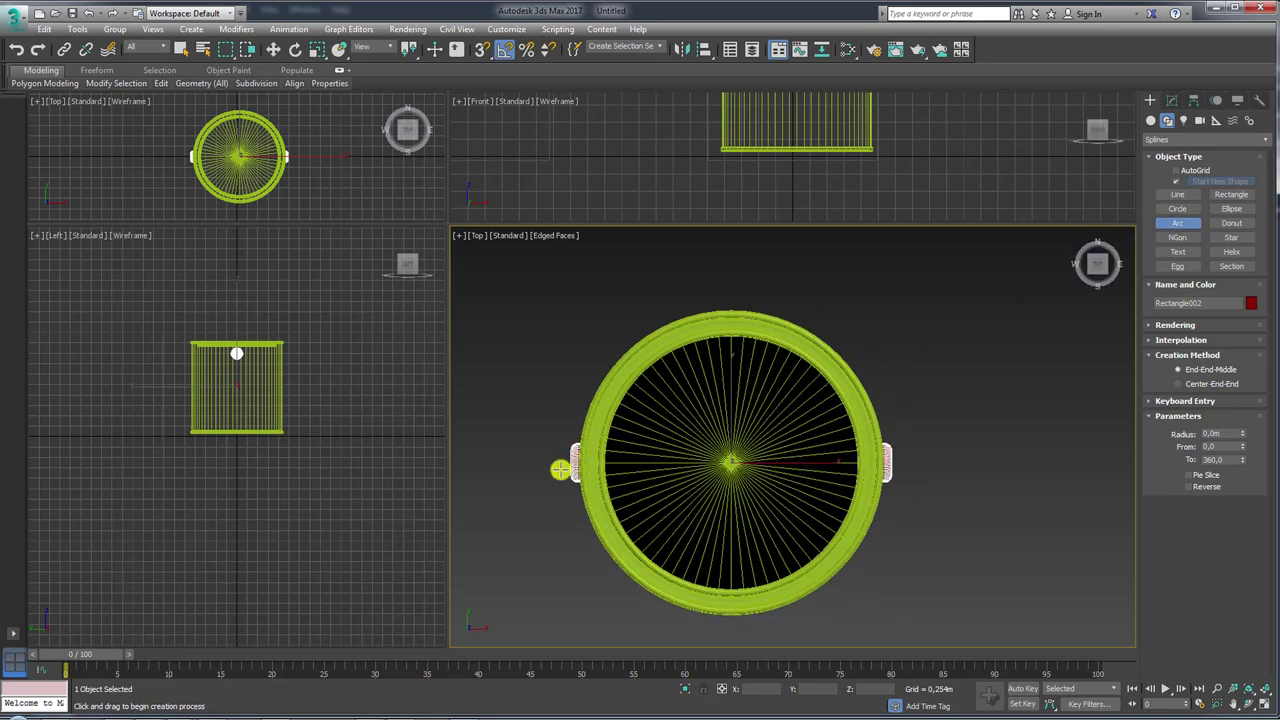
key(F3)
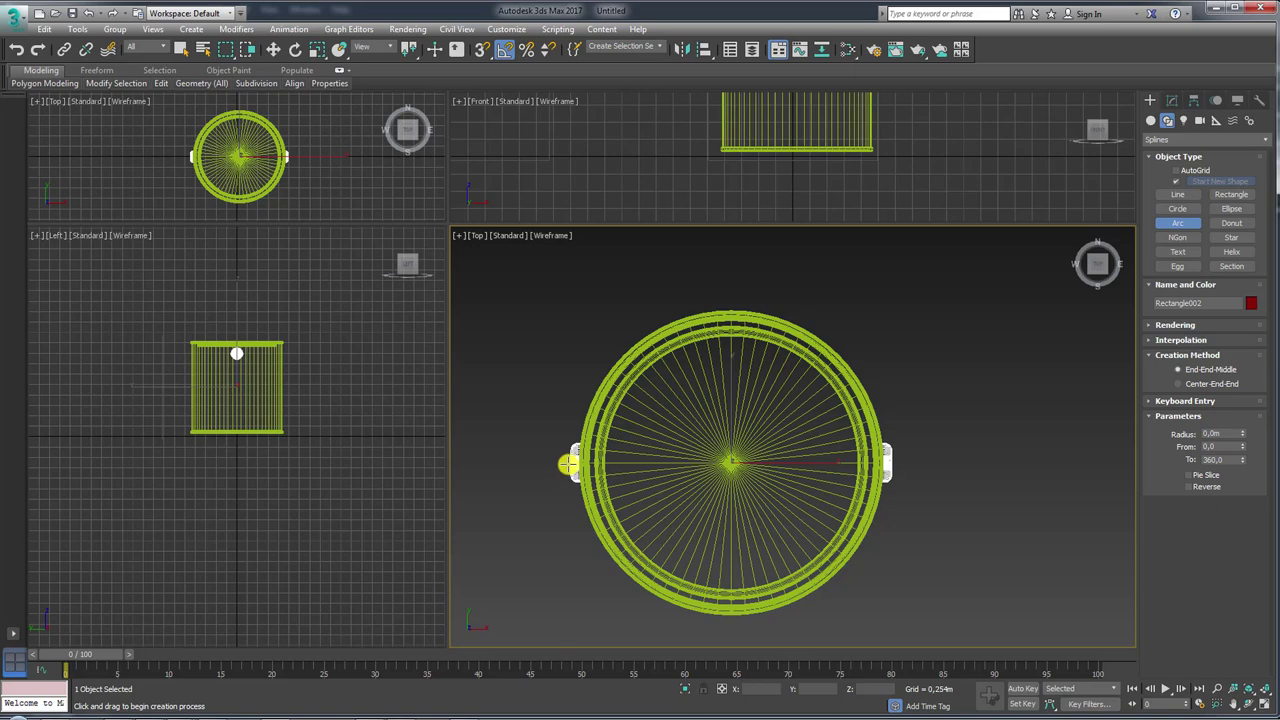
key(F3)
key(F3)
key(F3)
key(F3)
key(F3)
key(F3)
key(F3)
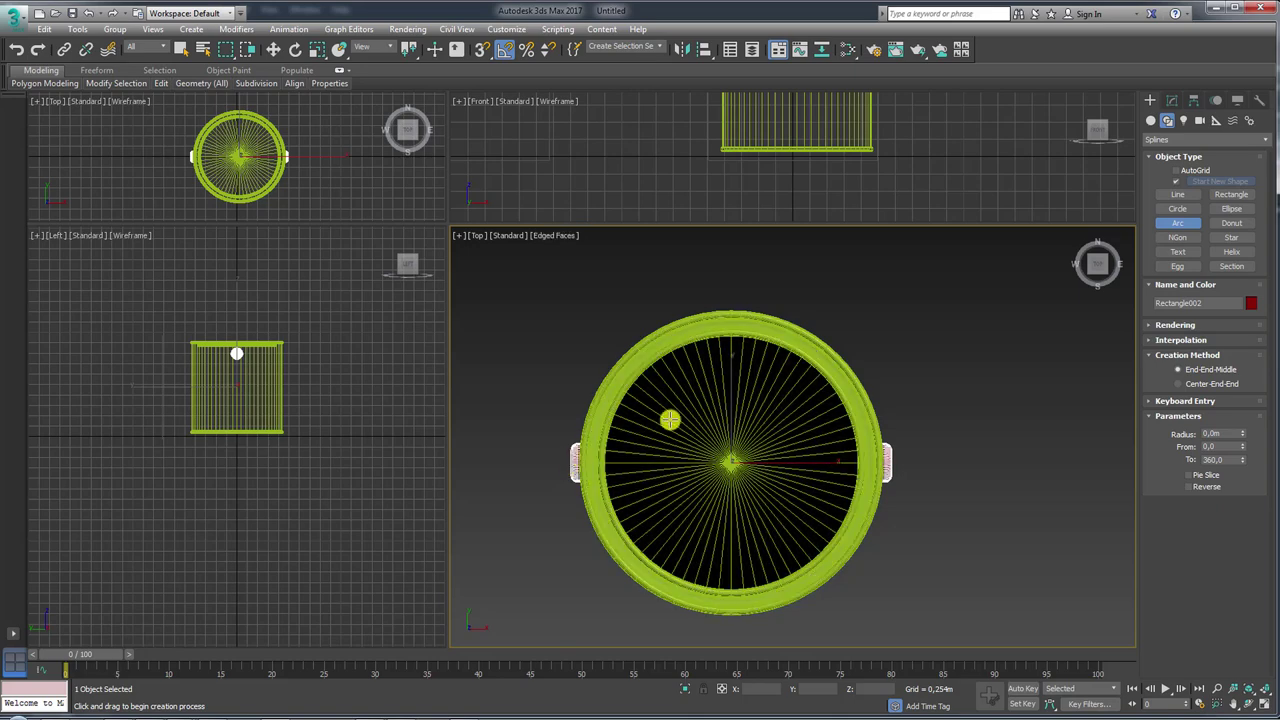
key(F3)
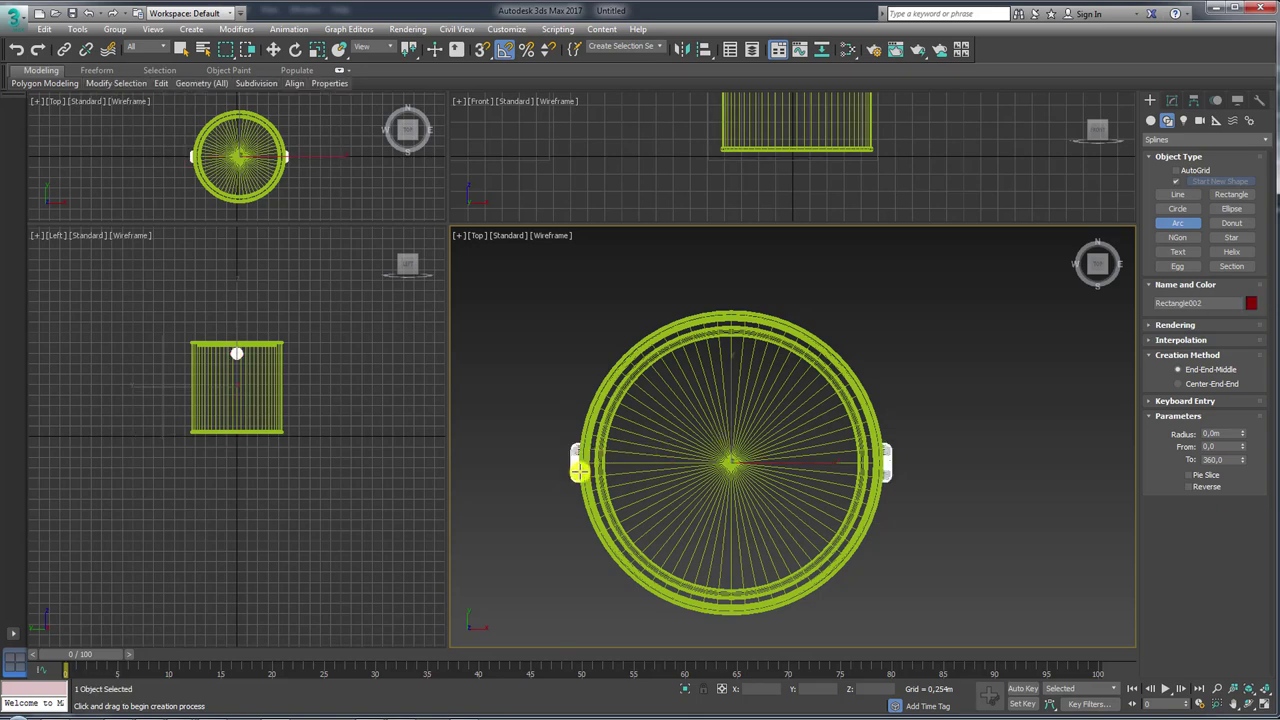
drag(564, 463, 896, 463)
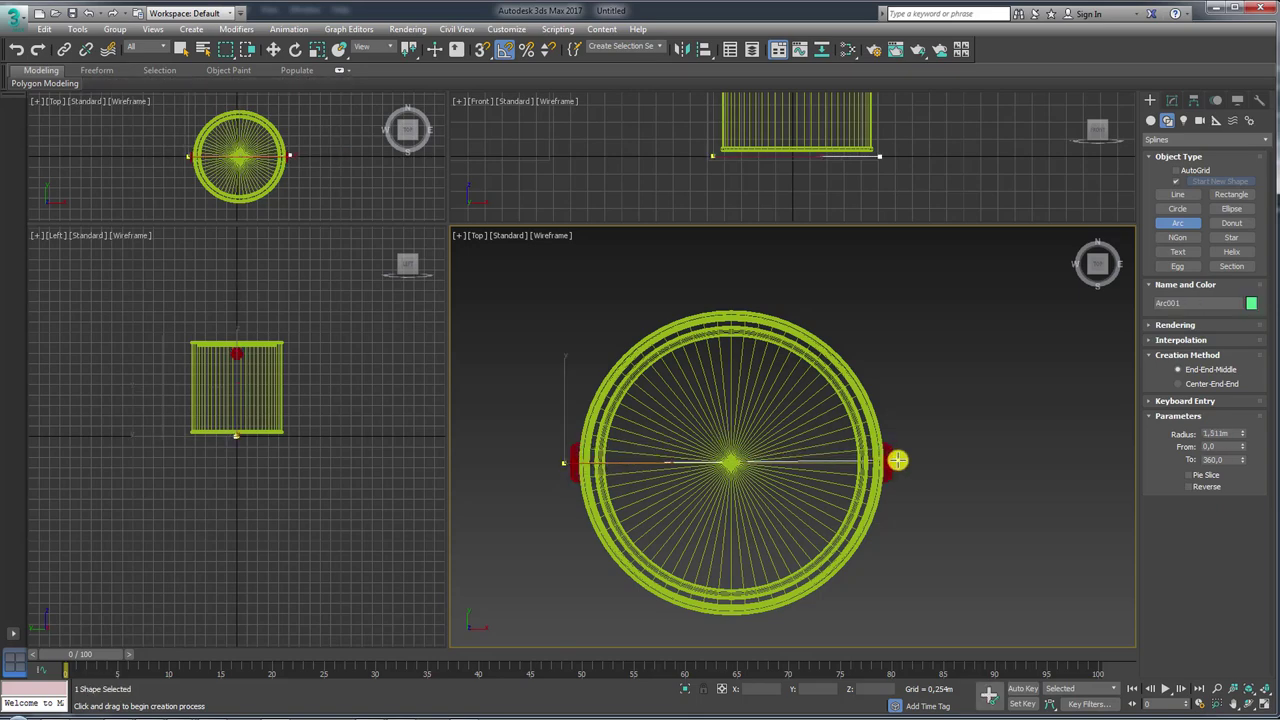
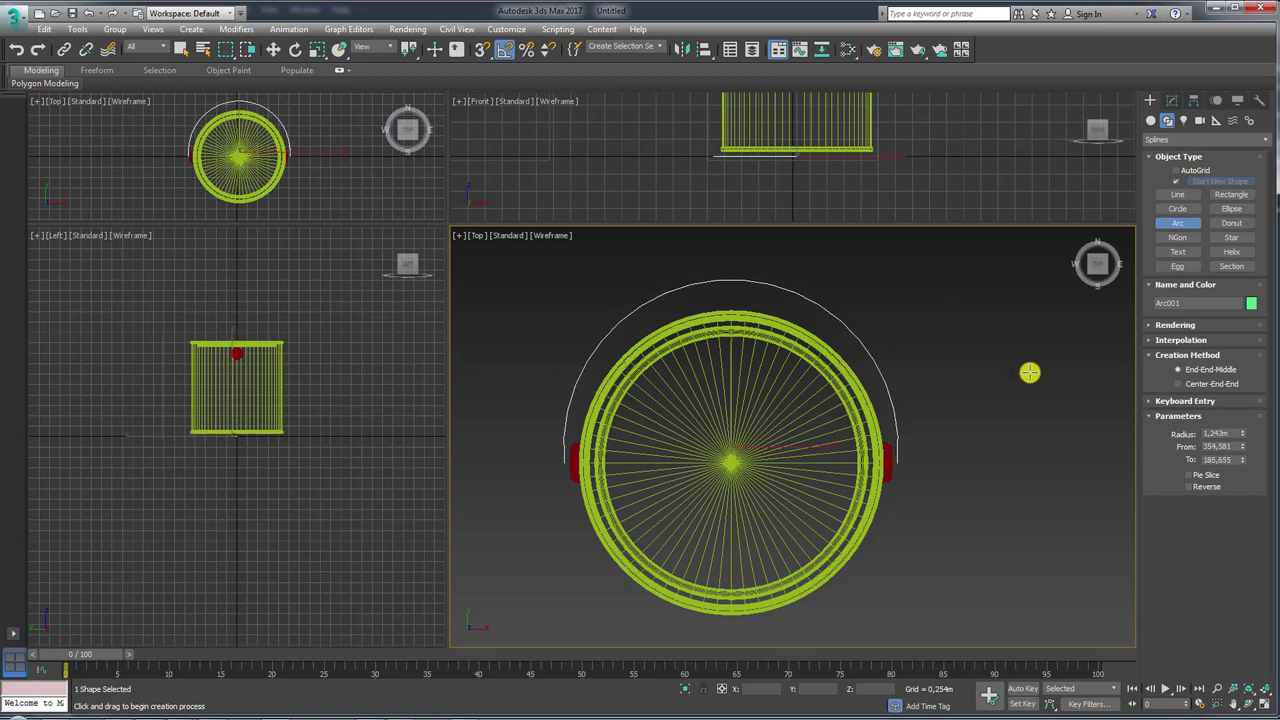
- Convert the handle arc Arc001 to an Editable Spline from its right-click menu
key(w)
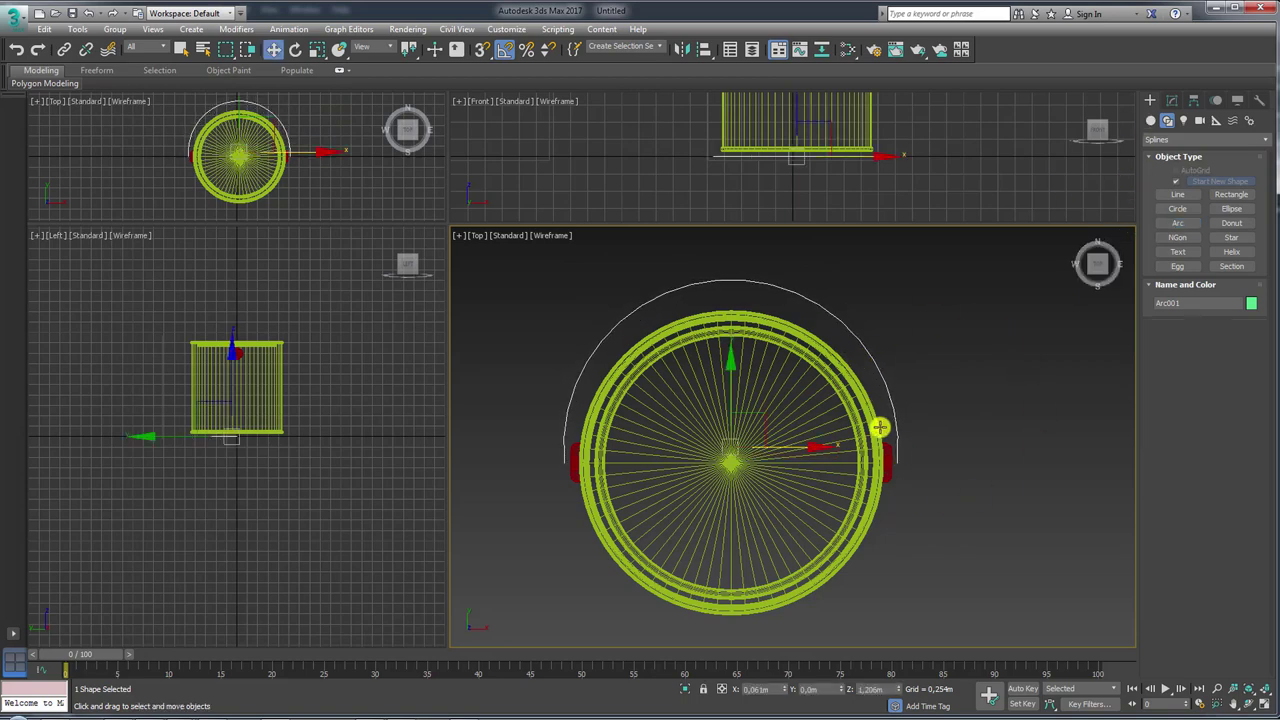
right_click(879, 427)
mouse_move(935, 573)
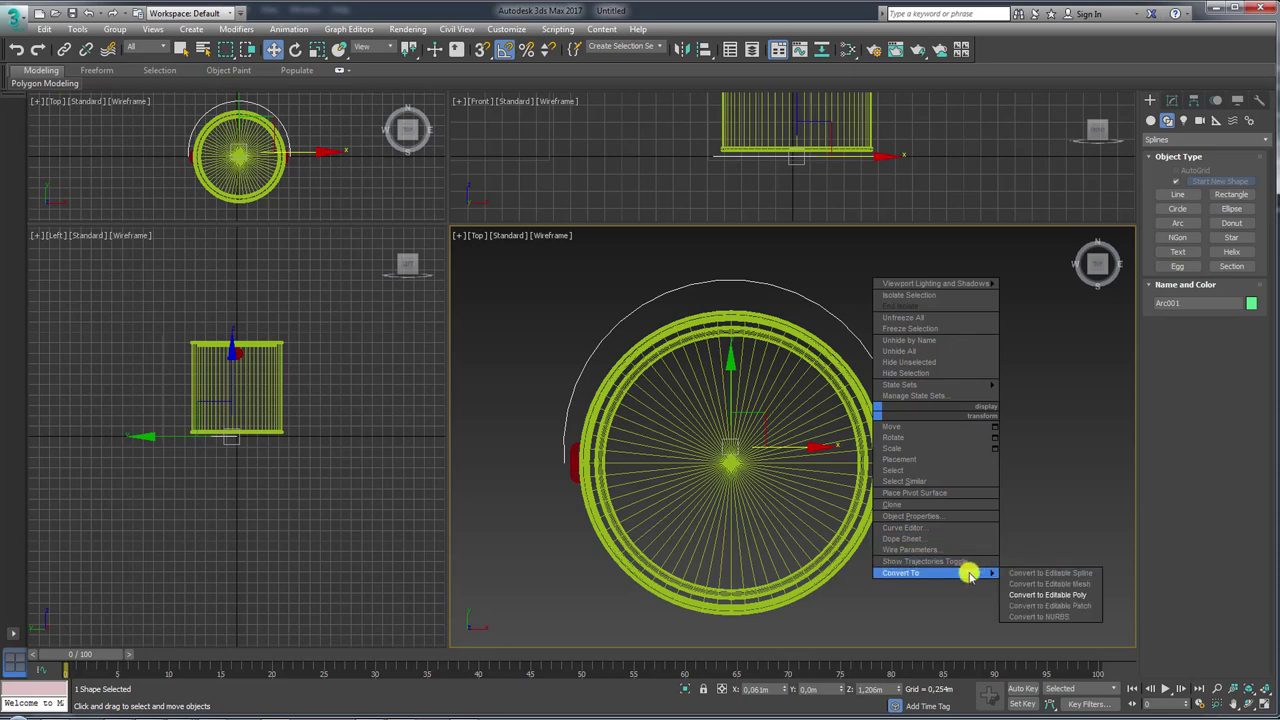
click(1048, 573)
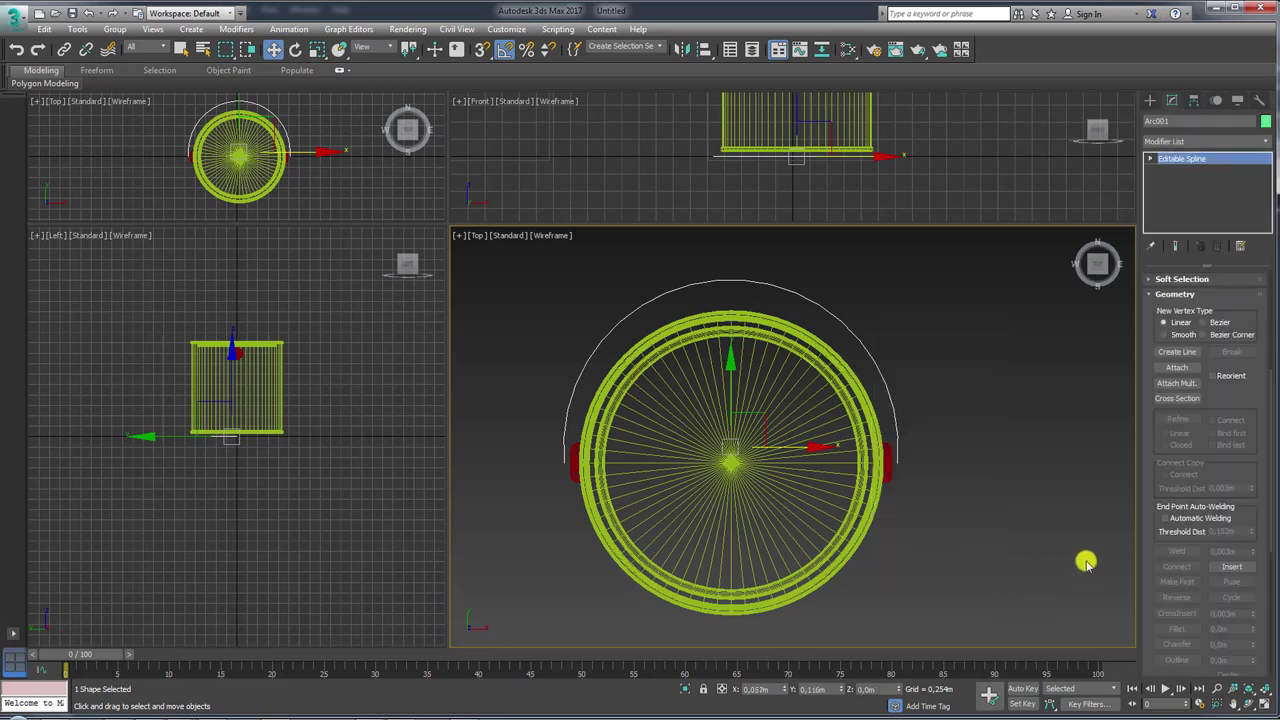
- Expand the Editable Spline and switch to Vertex sub-object level
click(1150, 159)
scroll(965, 464, up, 2)
scroll(886, 400, up, 2)
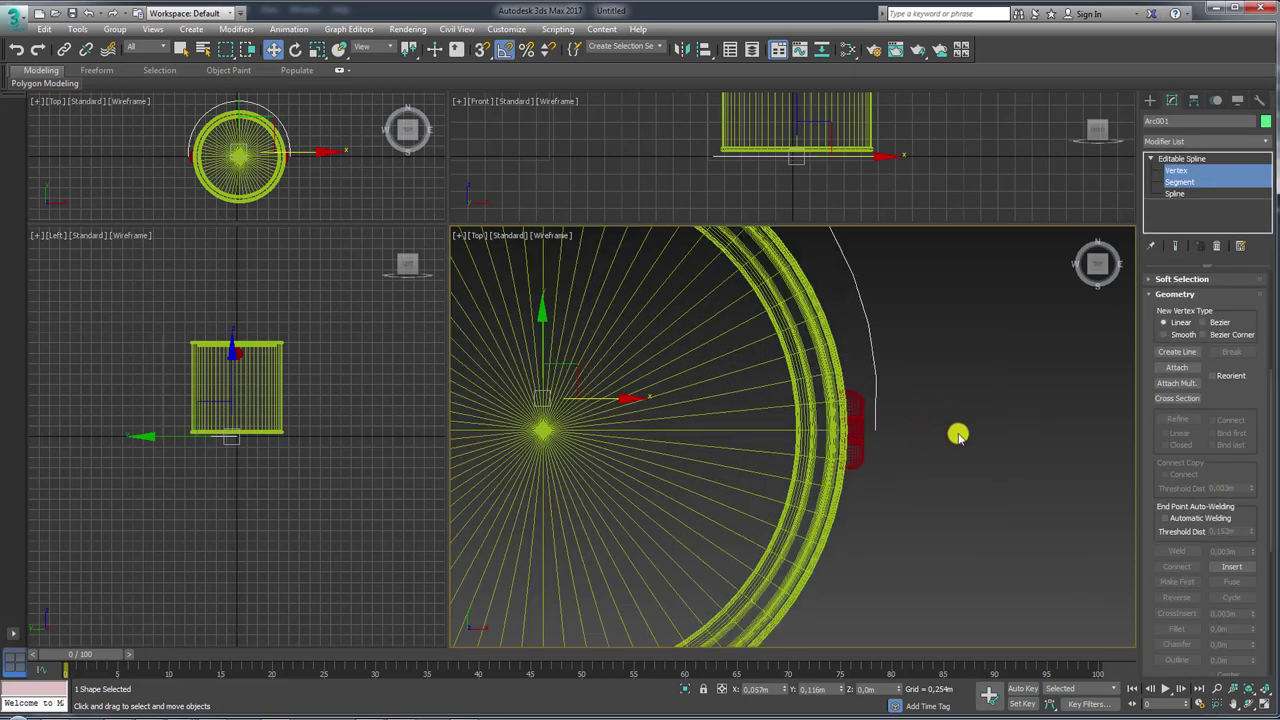
drag(1213, 438, 1228, 574)
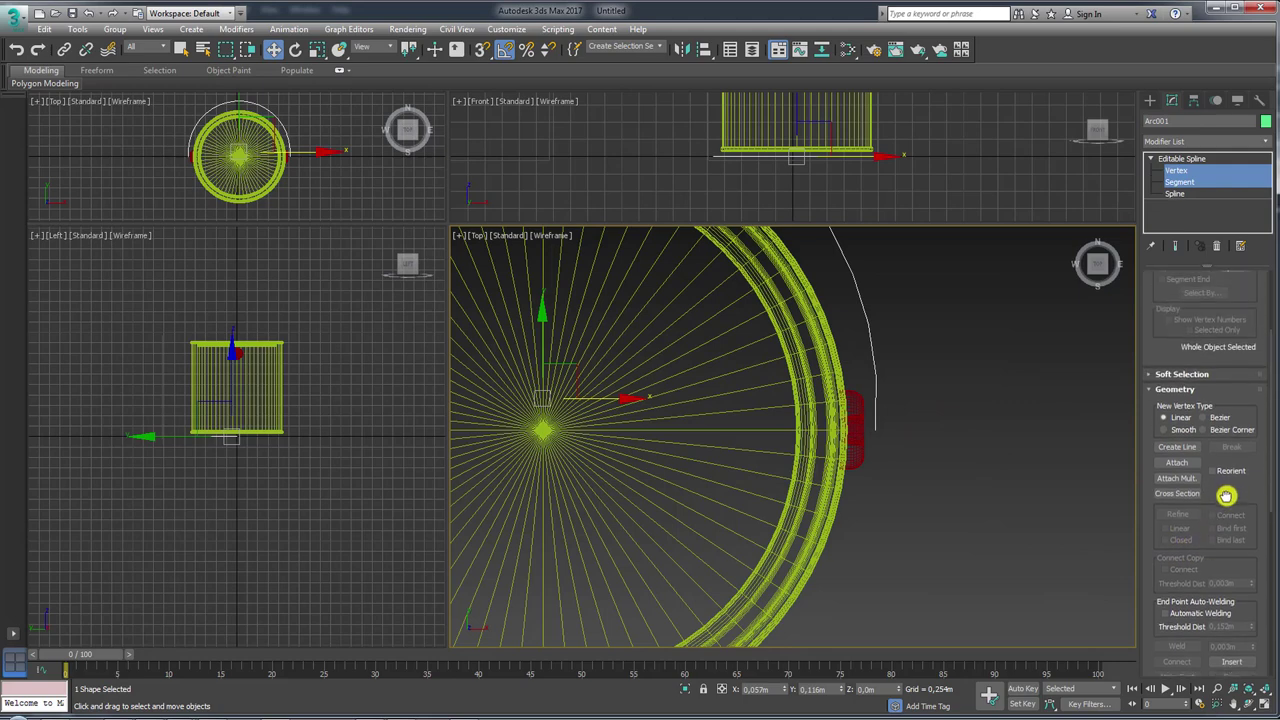
click(1176, 170)
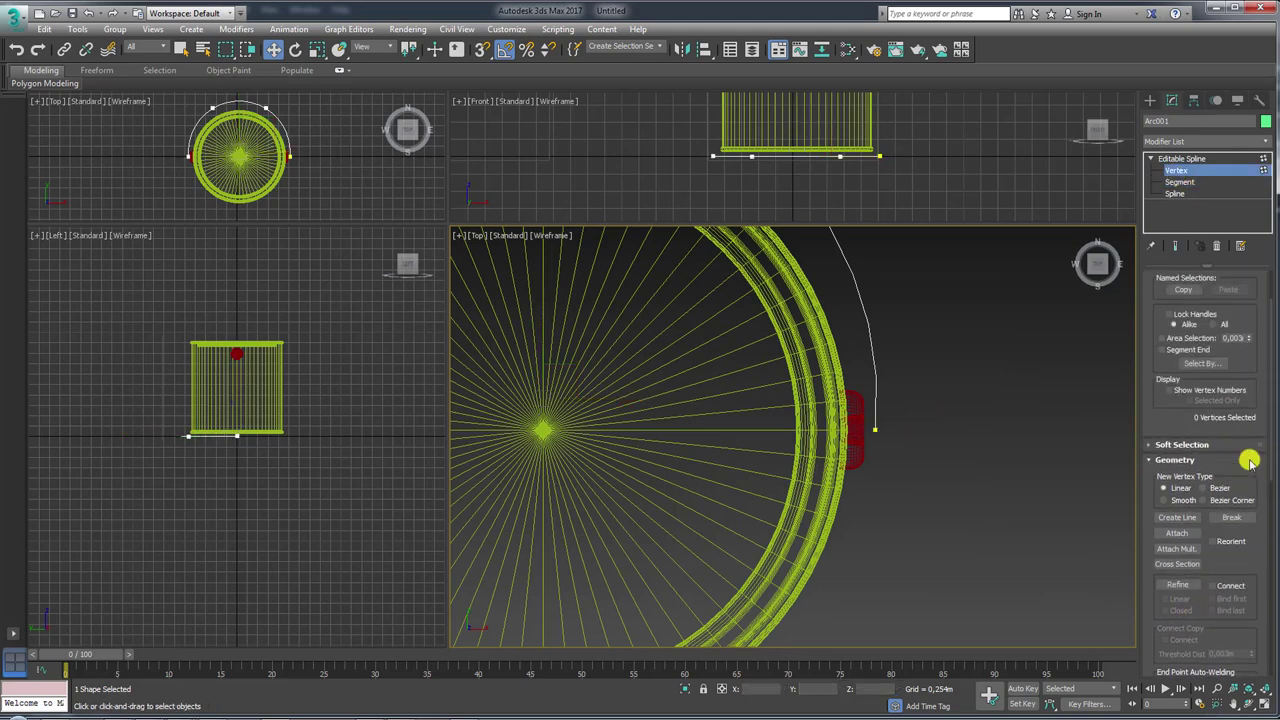
- Use Refine to add a new vertex near the end of the arc
click(1178, 584)
scroll(877, 458, up, 2)
scroll(900, 425, up, 2)
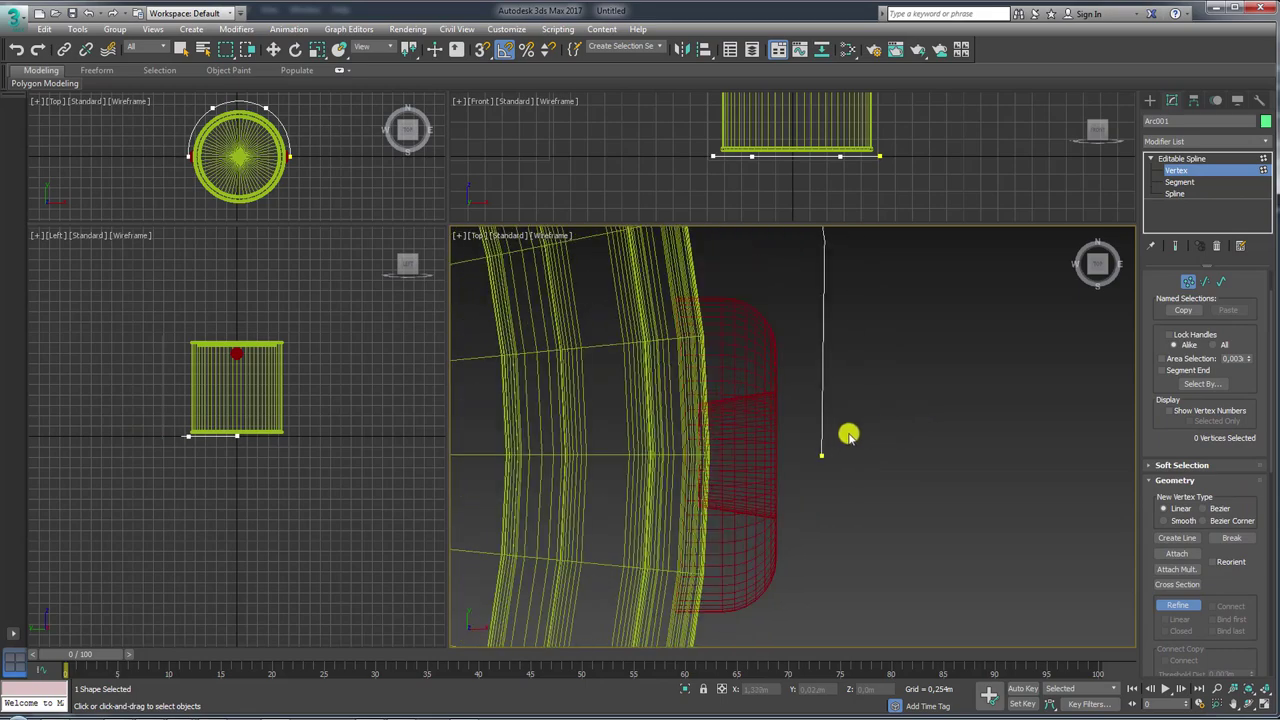
scroll(620, 486, down, 5)
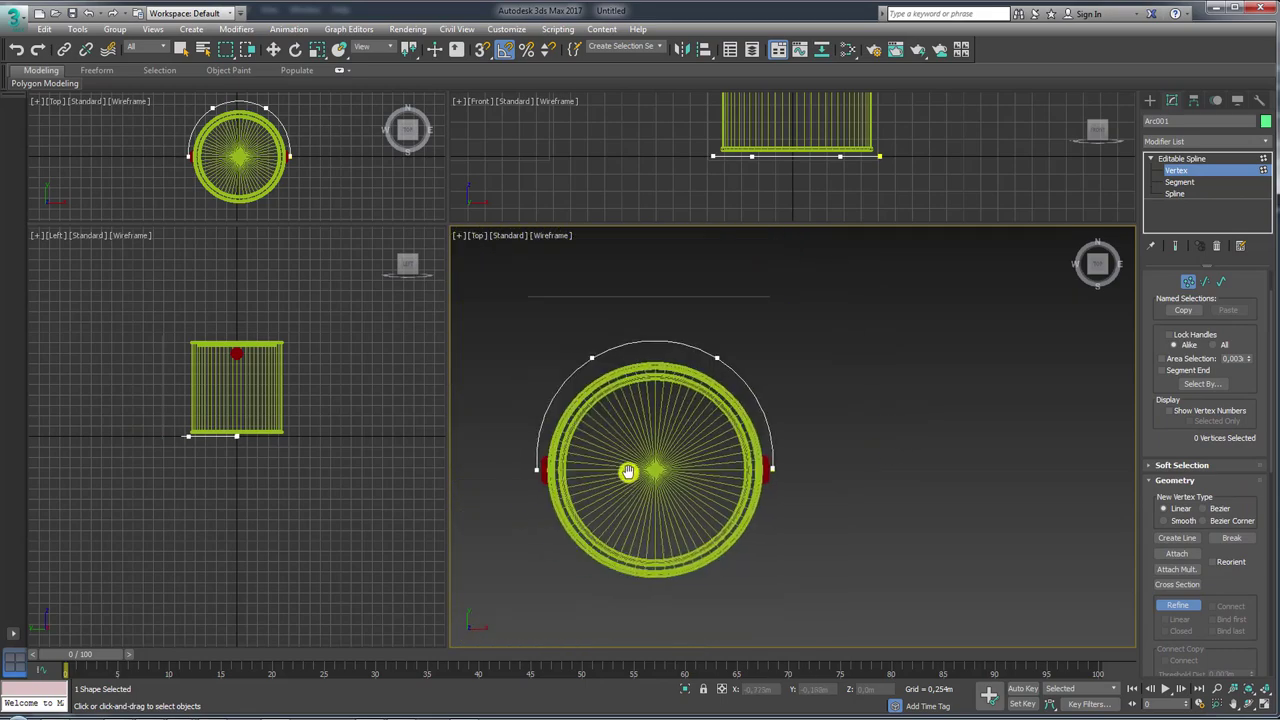
scroll(626, 466, down, 2)
scroll(600, 440, up, 6)
scroll(597, 434, up, 1)
click(622, 482)
right_click(666, 492)
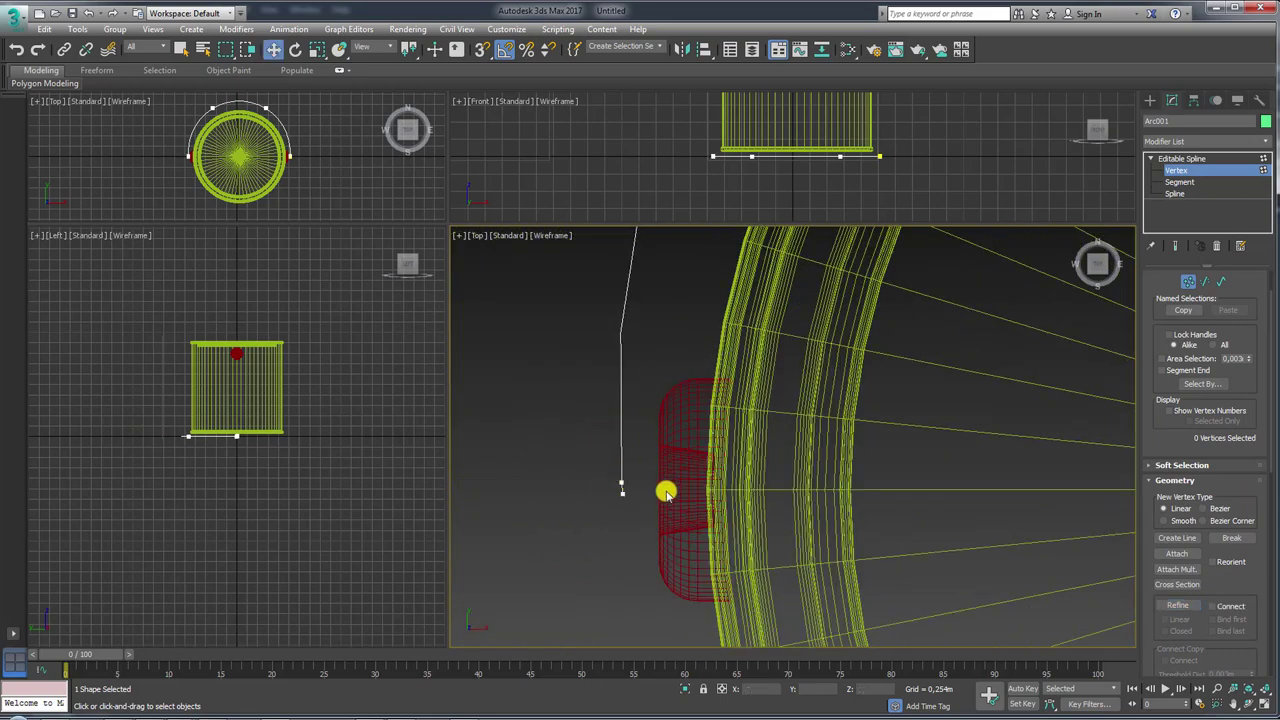
- Select both end vertices of the arc
drag(615, 497, 640, 500)
scroll(651, 503, down, 1)
scroll(769, 463, down, 3)
scroll(917, 440, up, 4)
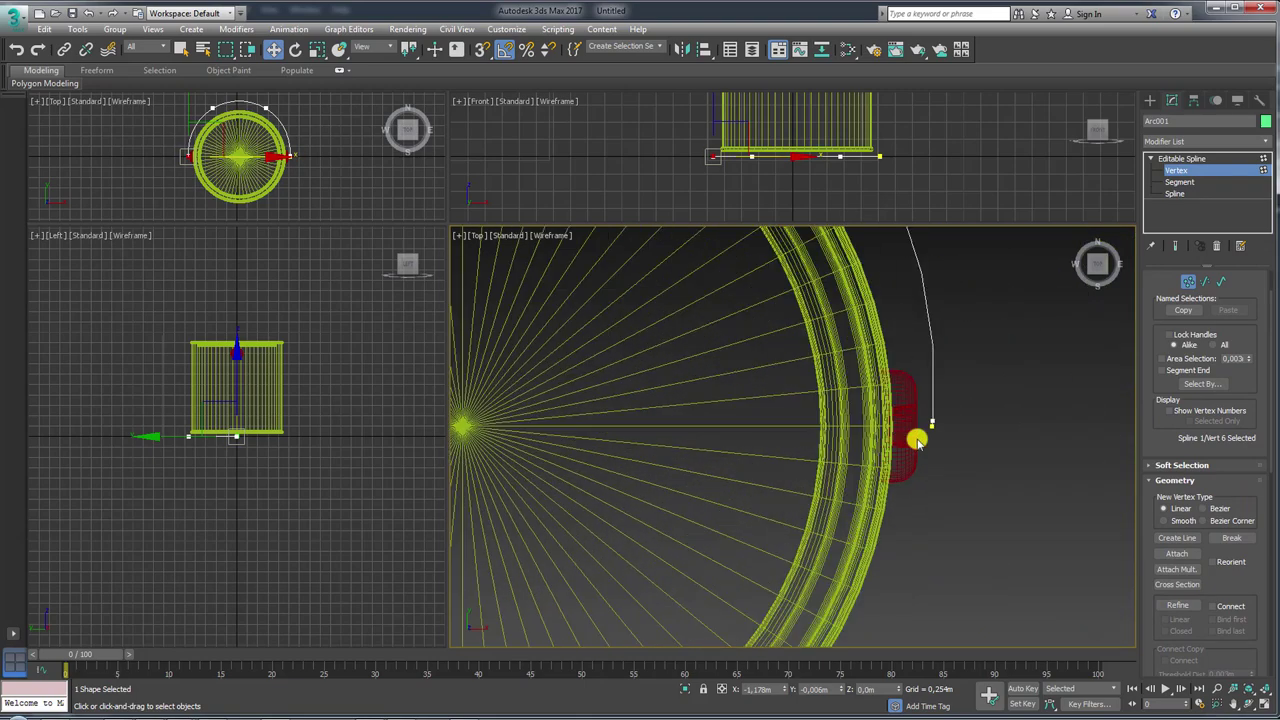
scroll(928, 428, down, 3)
click(567, 420)
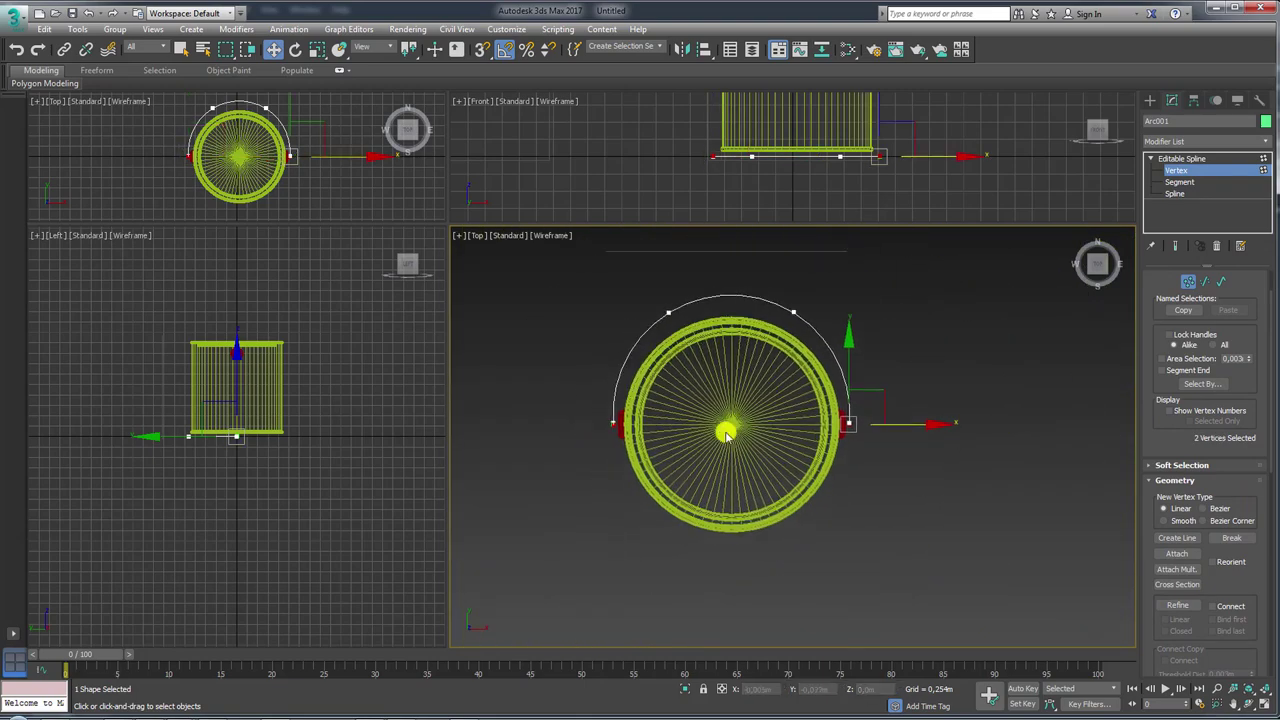
ctrl+click(900, 420)
- Scale the two end vertices inward so the handle ends reach the side lugs
key(r)
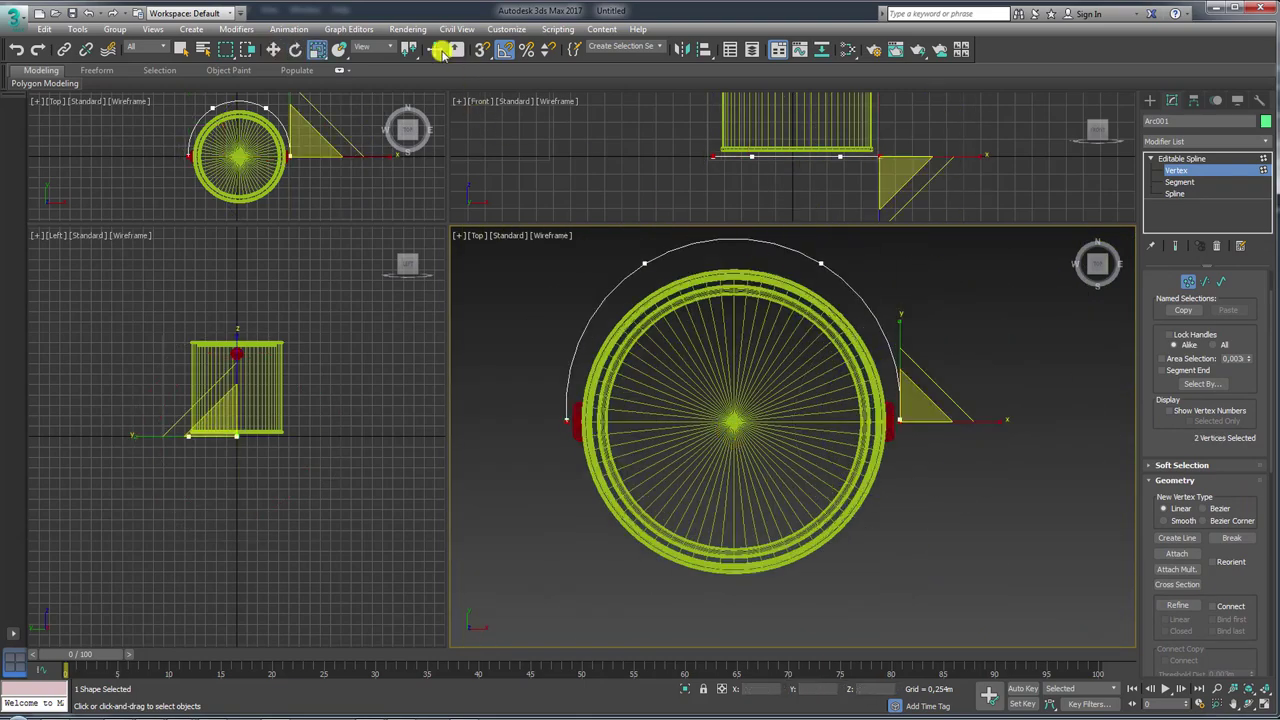
drag(410, 50, 409, 88)
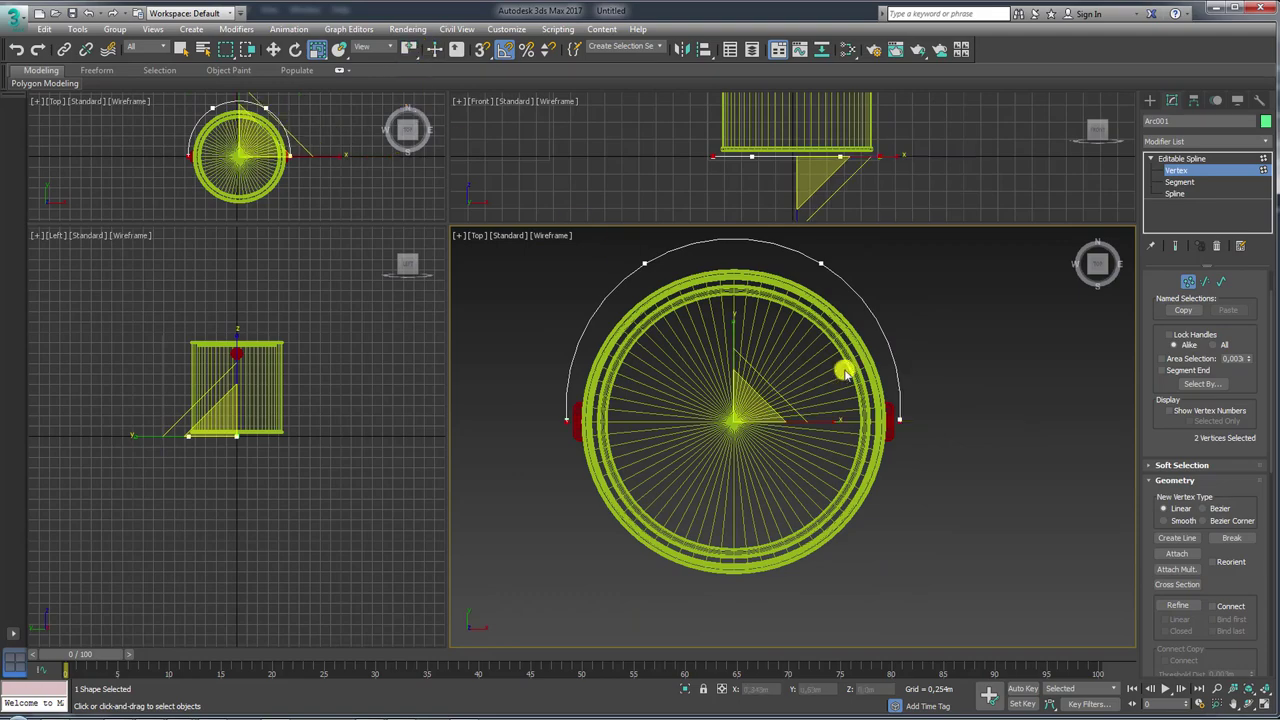
drag(834, 427, 617, 434)
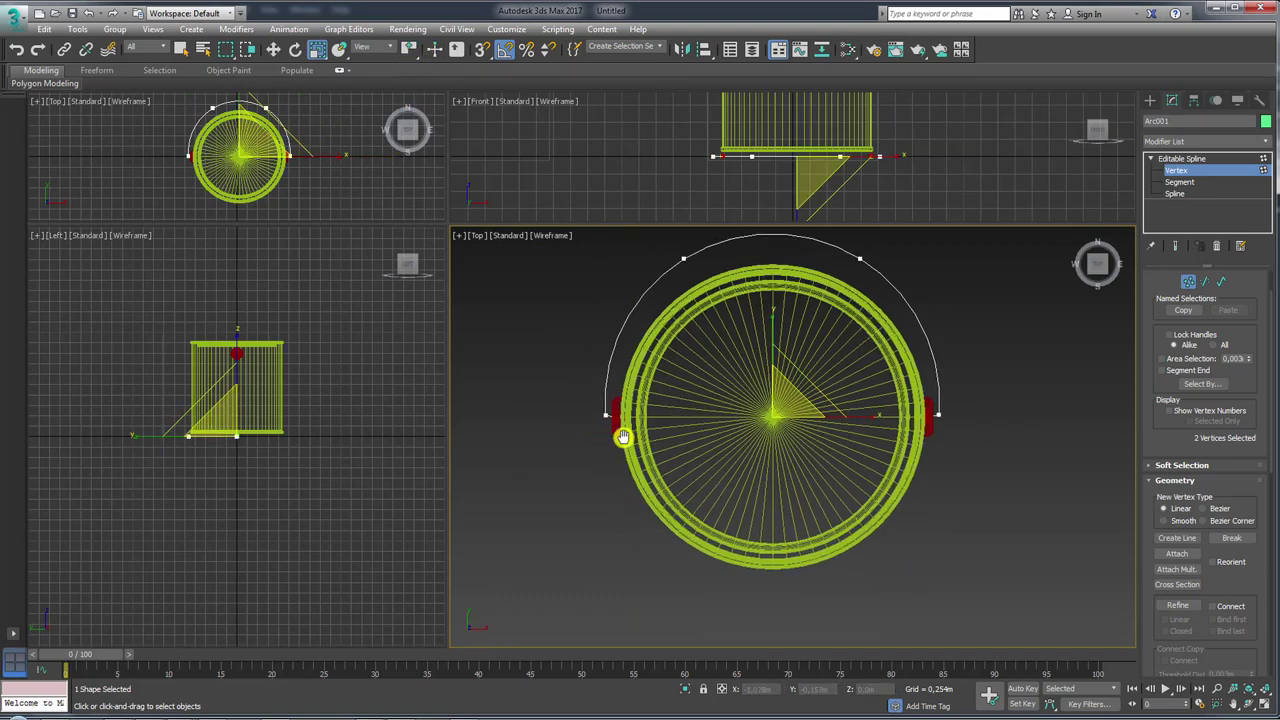
scroll(614, 410, up, 3)
scroll(700, 385, up, 2)
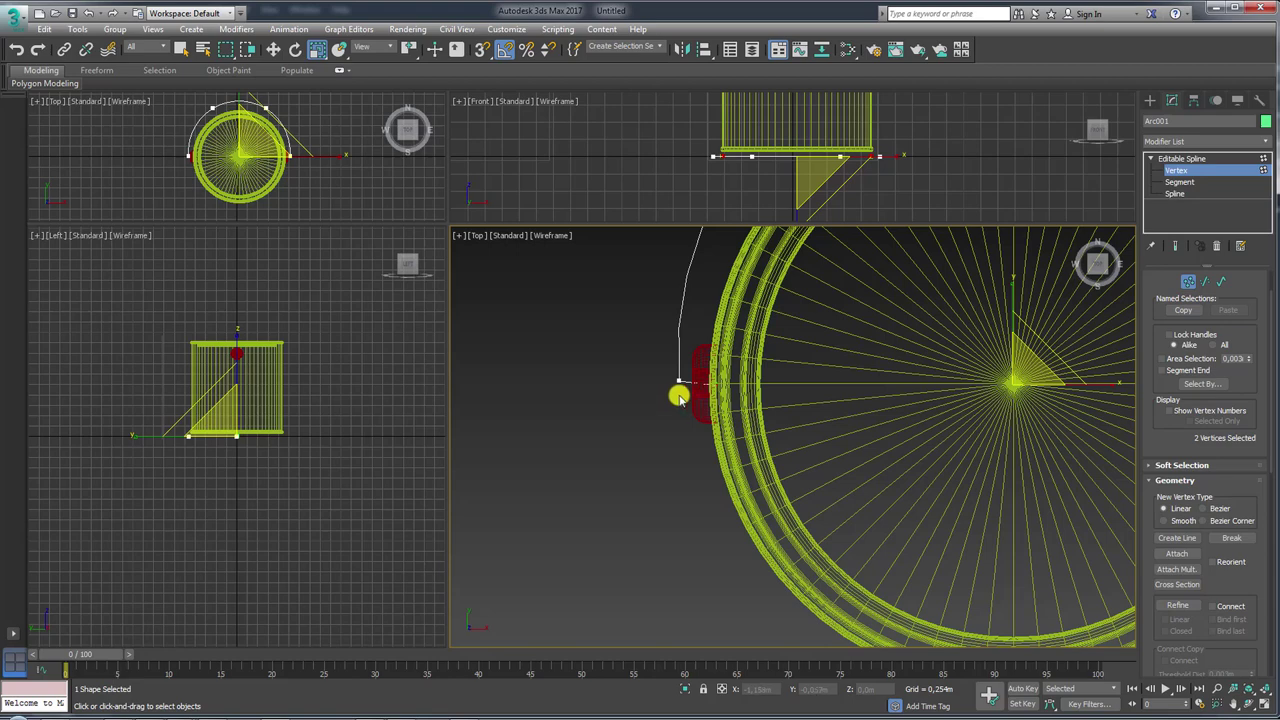
- Select the two corner vertices just above the handle ends
click(679, 384)
scroll(700, 400, down, 2)
scroll(760, 425, down, 3)
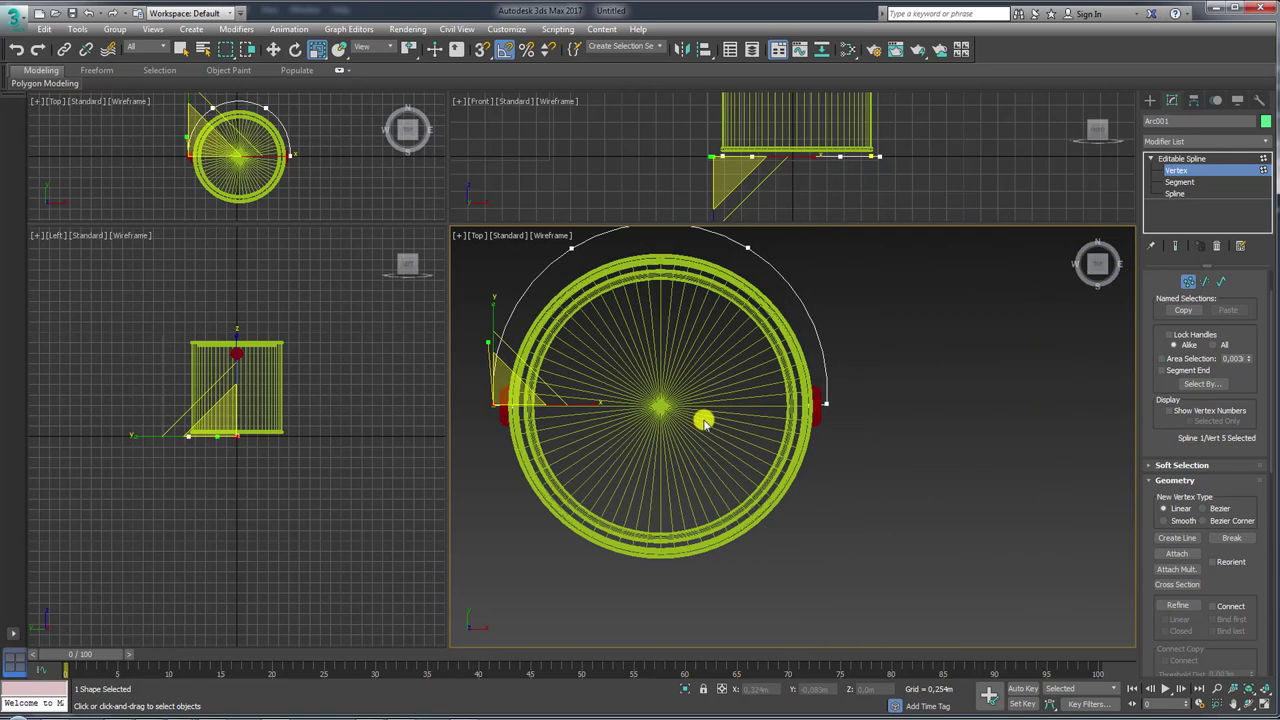
click(824, 402)
scroll(830, 390, up, 3)
scroll(1234, 581, down, 5)
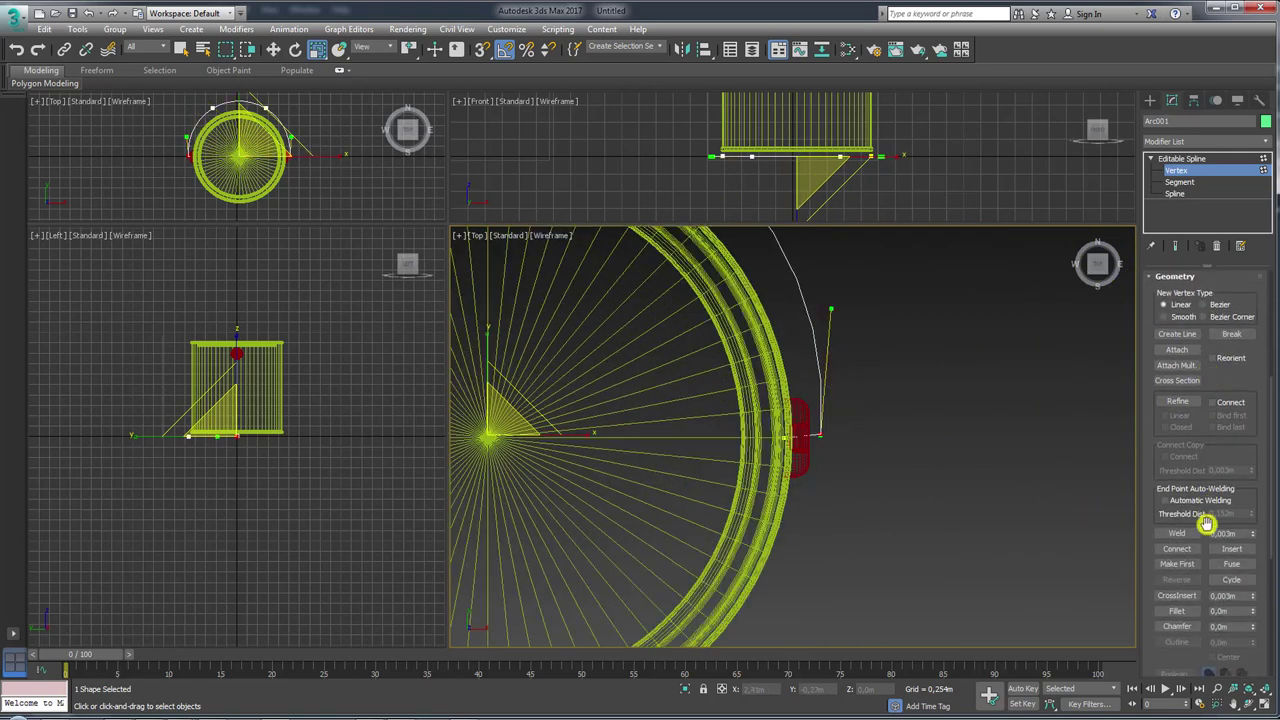
- Fillet the corner vertices by 0.015m to round the bends
click(1175, 610)
drag(821, 436, 824, 432)
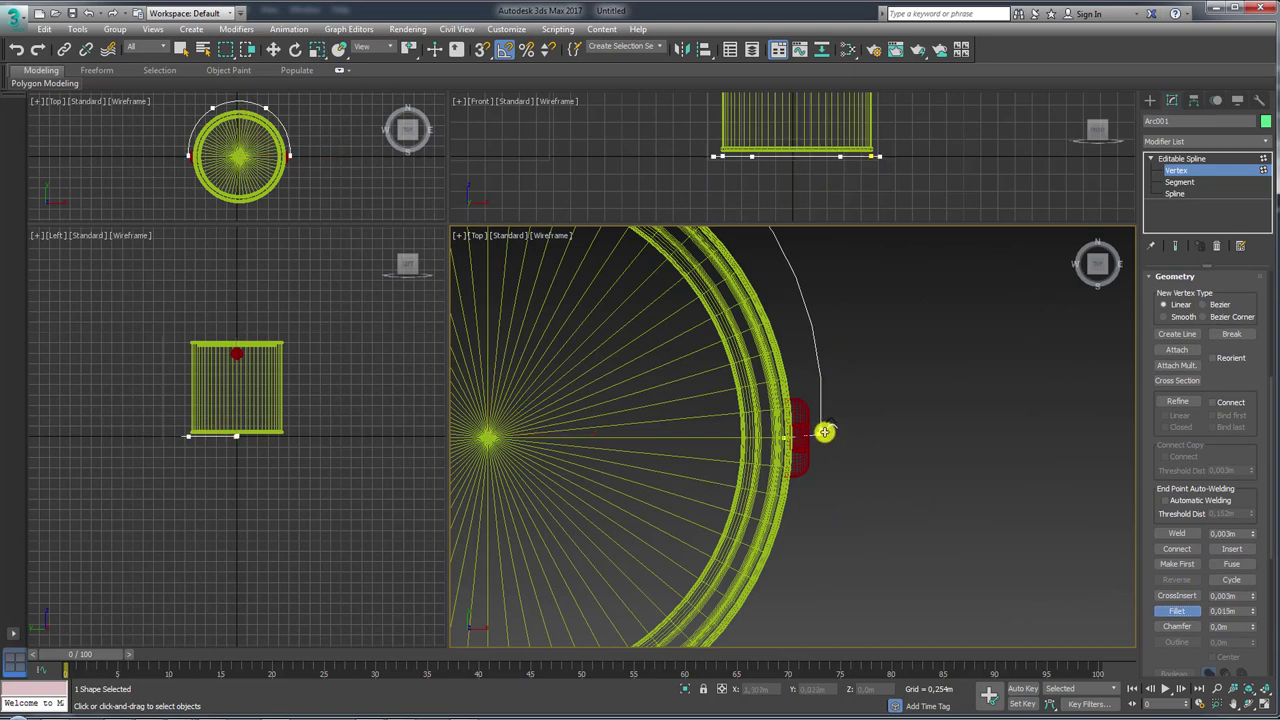
scroll(830, 425, down, 4)
scroll(851, 423, down, 2)
right_click(851, 423)
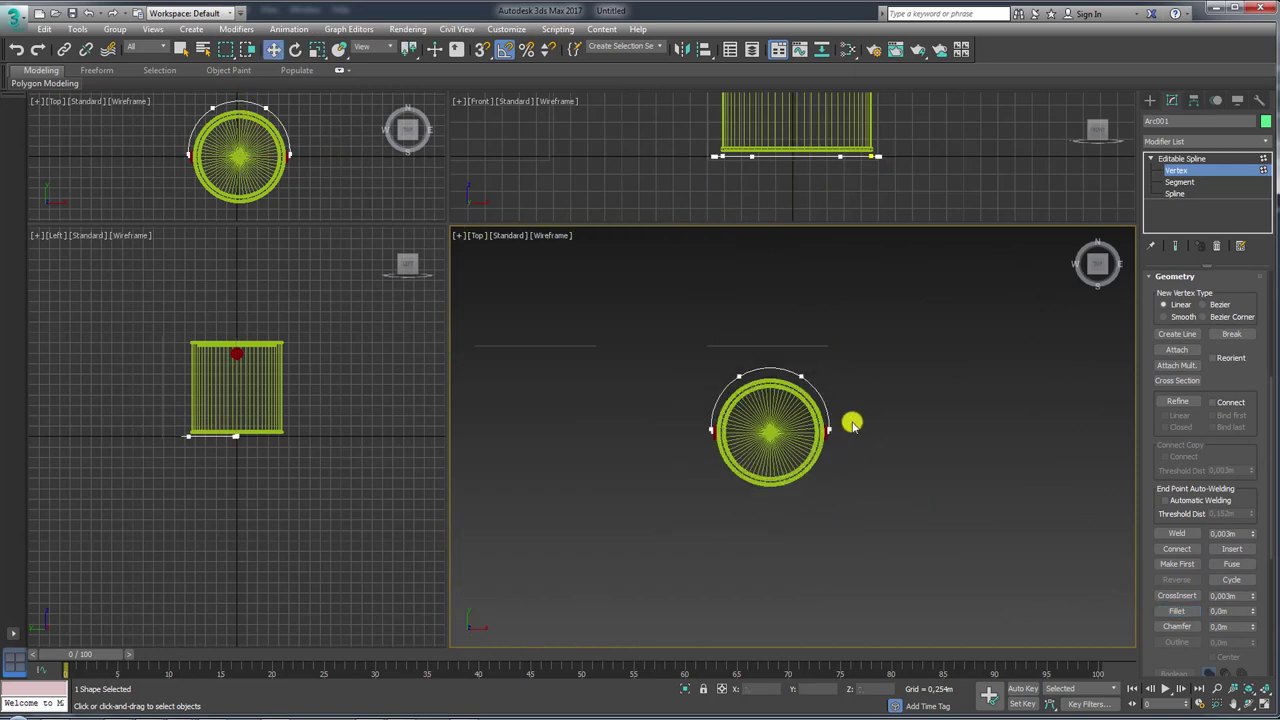
scroll(851, 423, up, 1)
scroll(856, 421, up, 2)
- Switch to the Perspective view, leave Vertex level and frame the whole bucket
key(p)
mouse_move(886, 443)
alt+middle_down()
mouse_move(889, 457)
mouse_move(793, 400)
alt+middle_up()
click(1180, 158)
key(z)
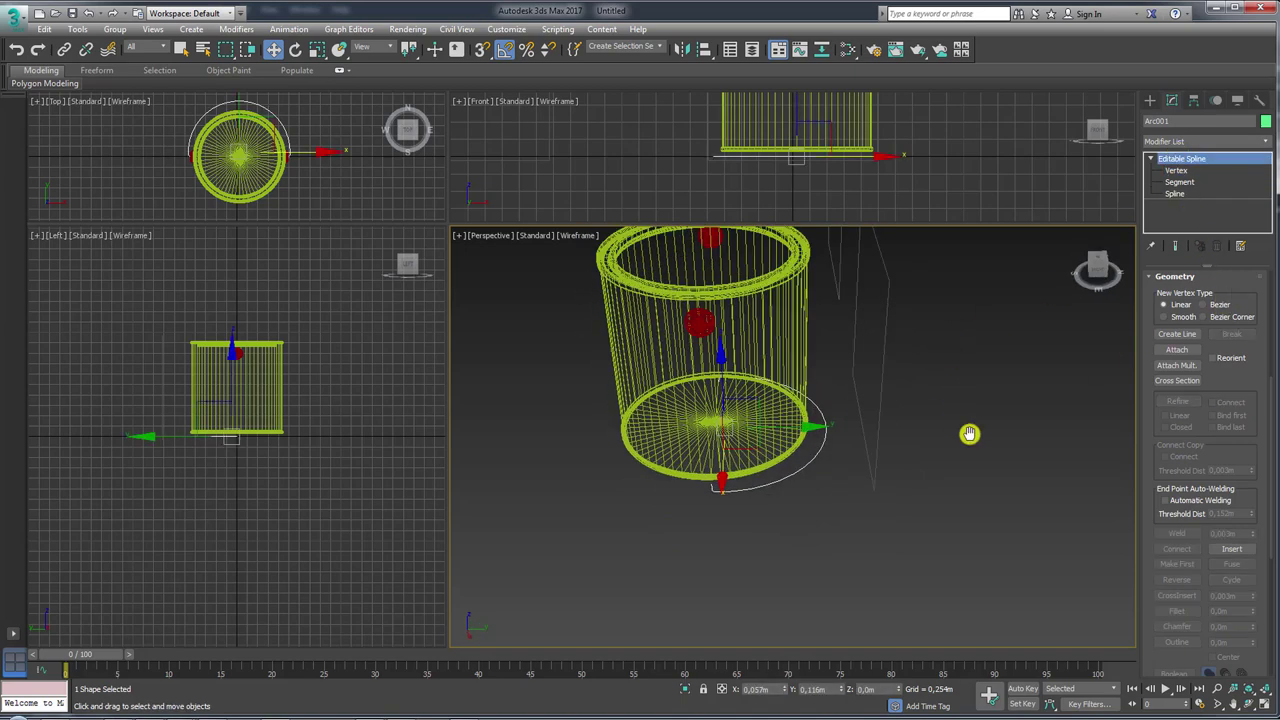
mouse_move(1235, 283)
mouse_down()
mouse_move(1249, 543)
mouse_move(1213, 517)
mouse_up()
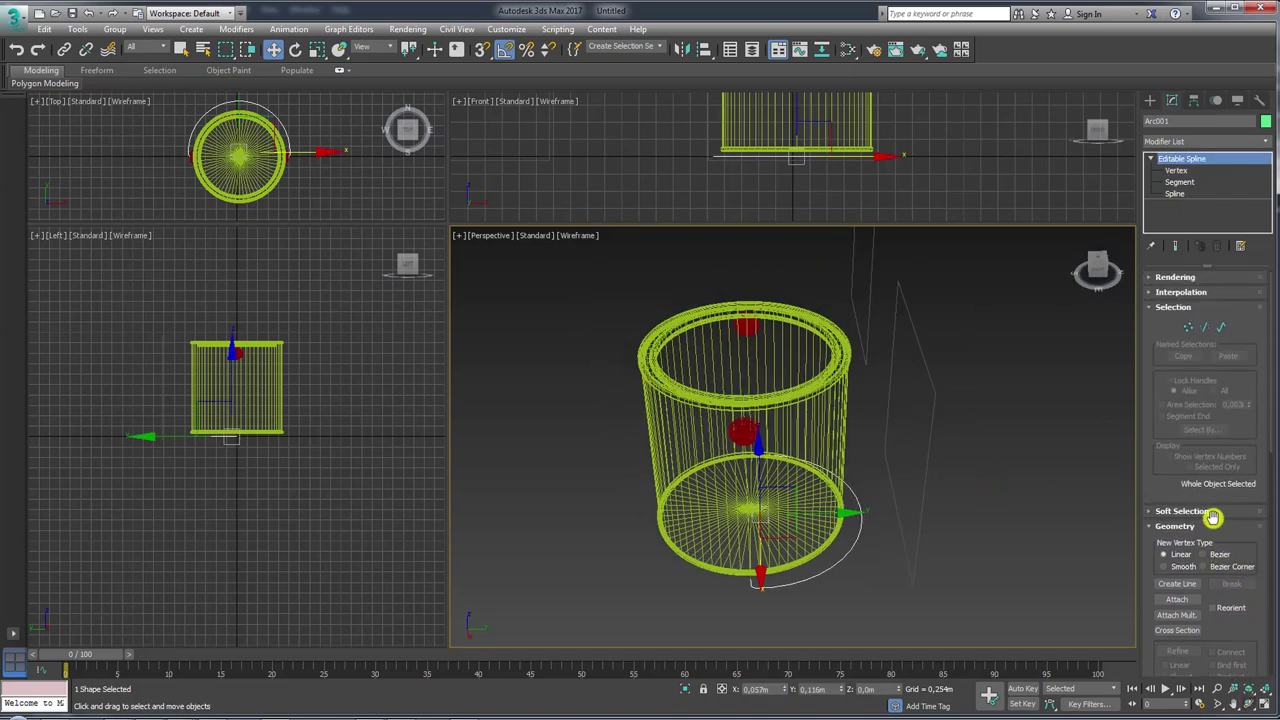
- Enable In Renderer and In Viewport so the arc shows as a 0,025m radial tube
click(1156, 276)
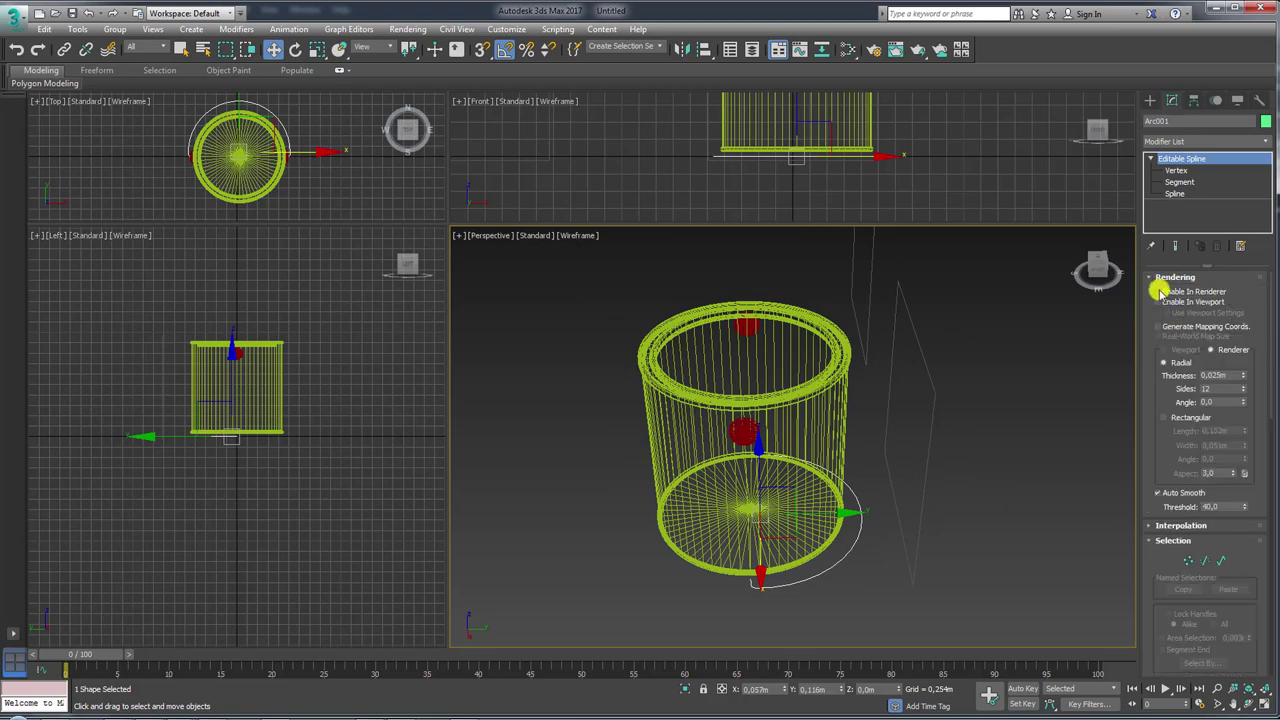
click(1159, 291)
click(1158, 301)
alt+middle_drag(923, 457, 883, 560)
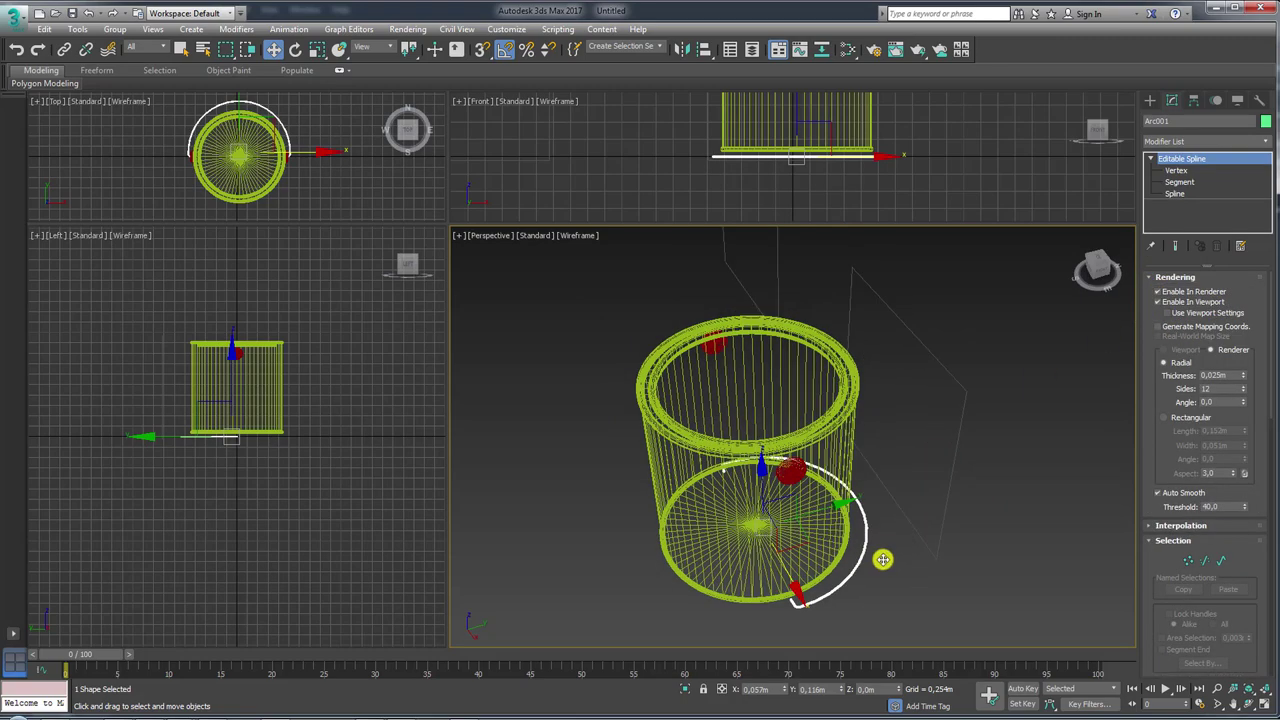
scroll(883, 477, up, 2)
scroll(841, 469, up, 5)
scroll(848, 468, down, 4)
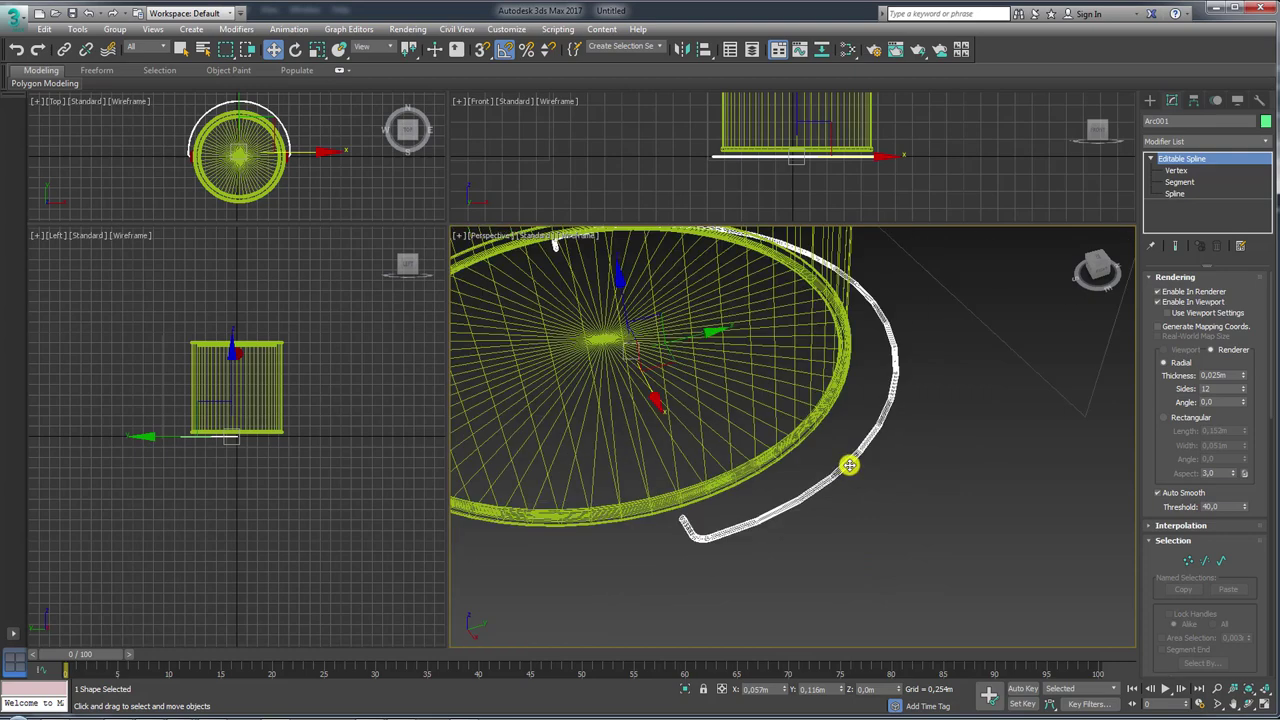
- Toggle Edged Faces with F4 so the shaded bucket shows its edges
key(F4)
scroll(851, 503, down, 1)
scroll(851, 509, down, 3)
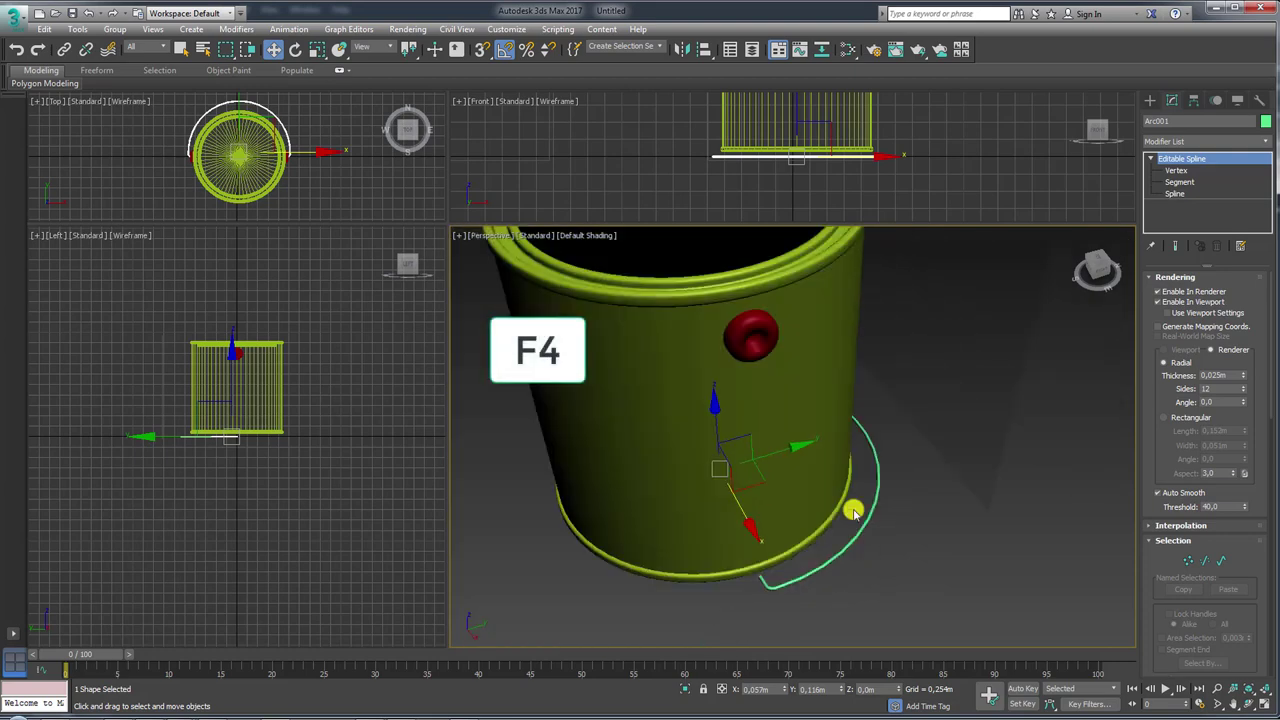
scroll(855, 512, down, 2)
key(F4)
scroll(852, 520, up, 2)
scroll(852, 525, up, 2)
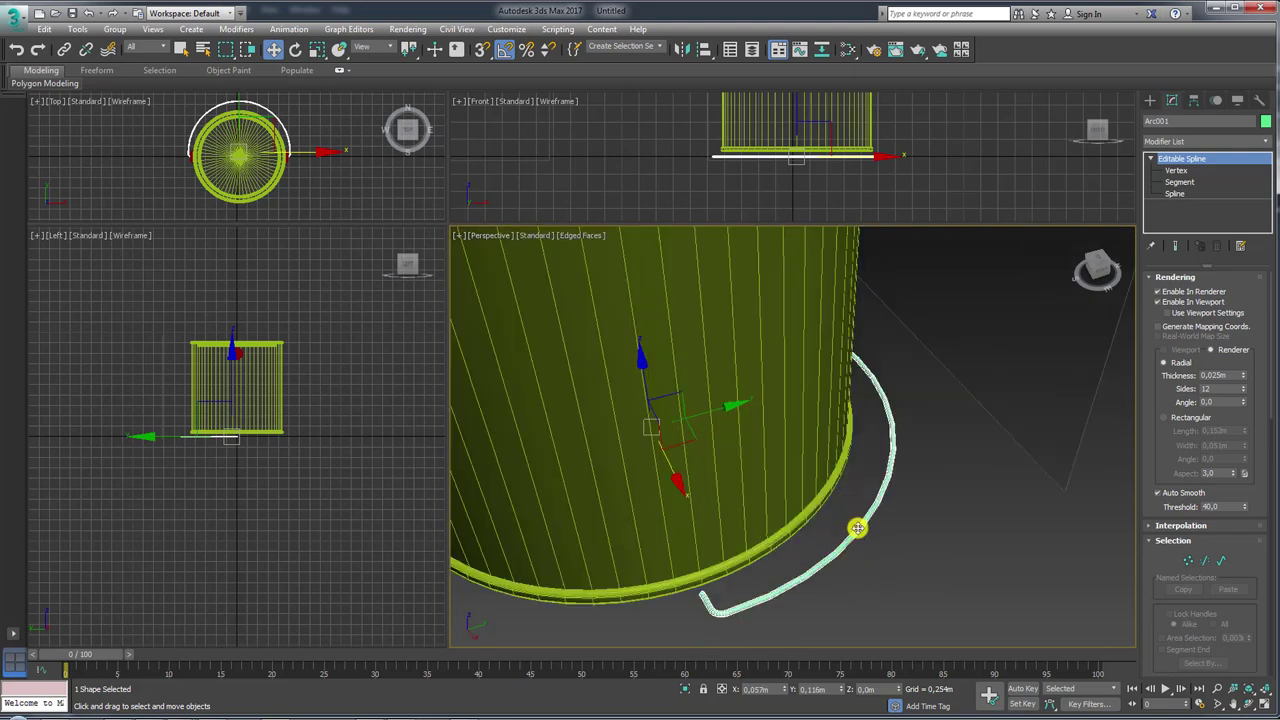
scroll(858, 528, down, 1)
- Increase the handle's rendering thickness to 0,051m
mouse_move(866, 530)
alt+middle_down()
mouse_move(886, 551)
mouse_move(1080, 513)
alt+middle_up()
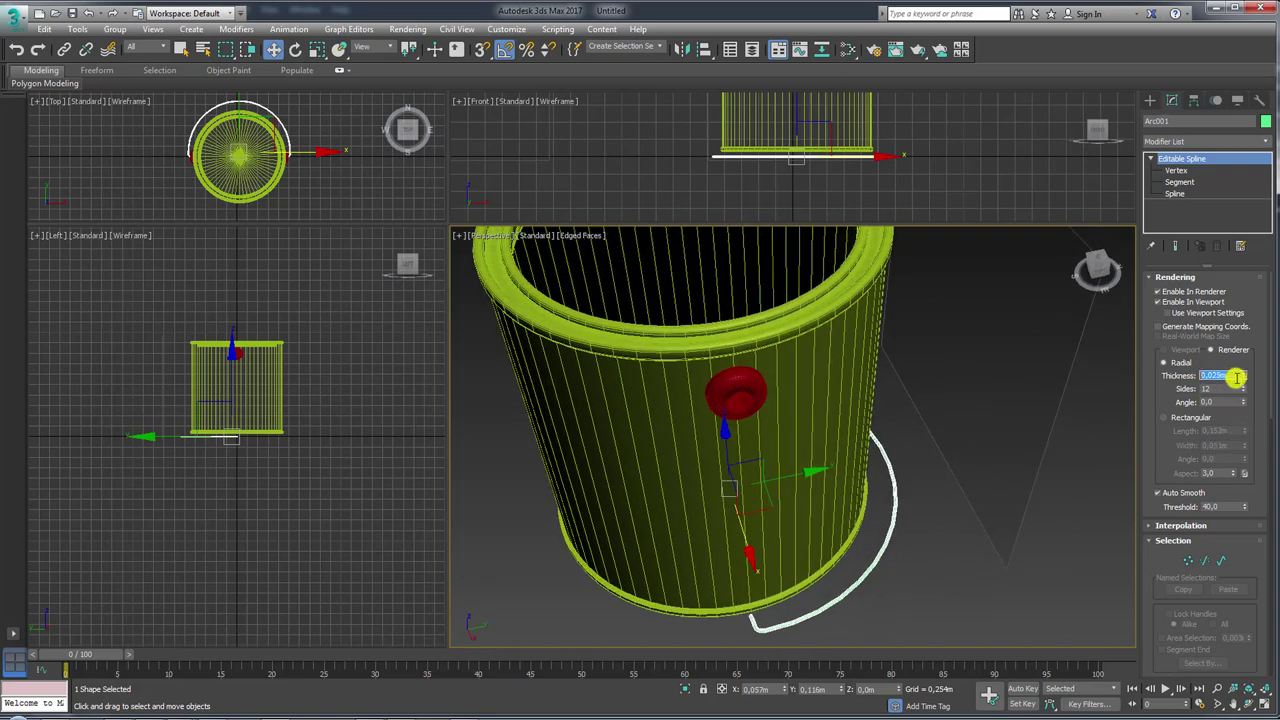
drag(1241, 376, 1240, 308)
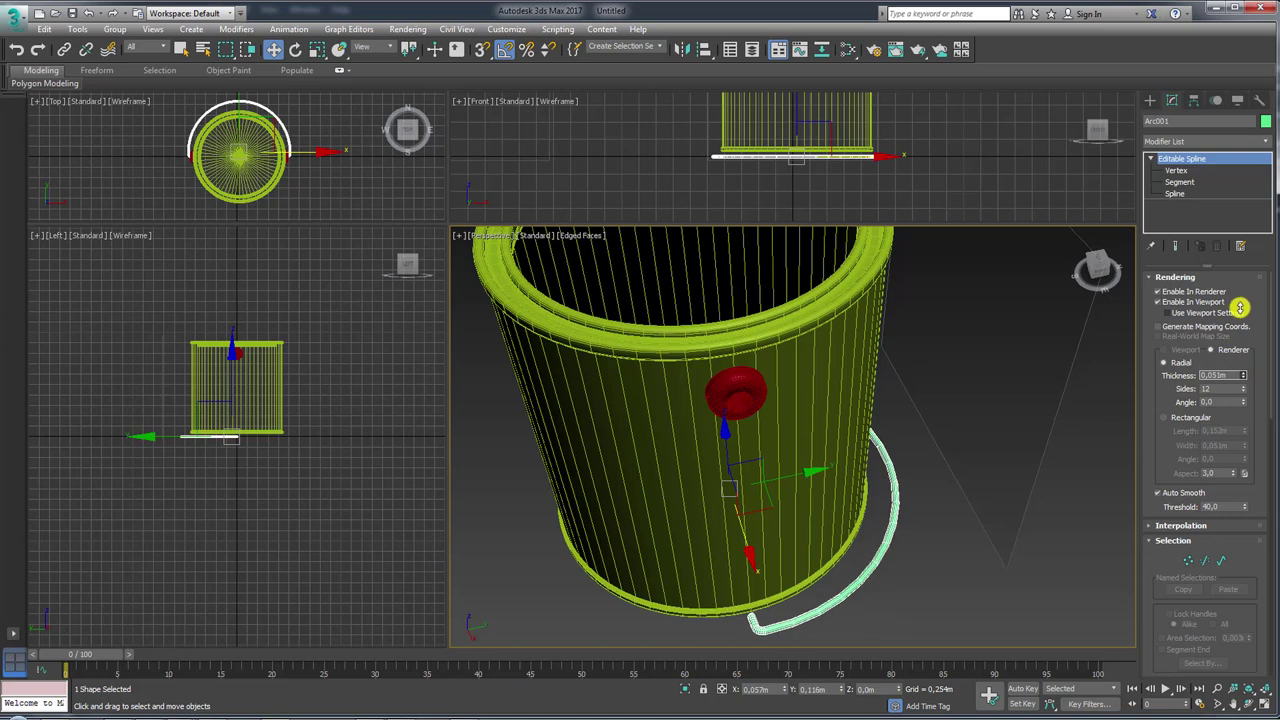
mouse_move(828, 531)
alt+middle_down()
mouse_move(843, 500)
mouse_move(782, 491)
alt+middle_up()
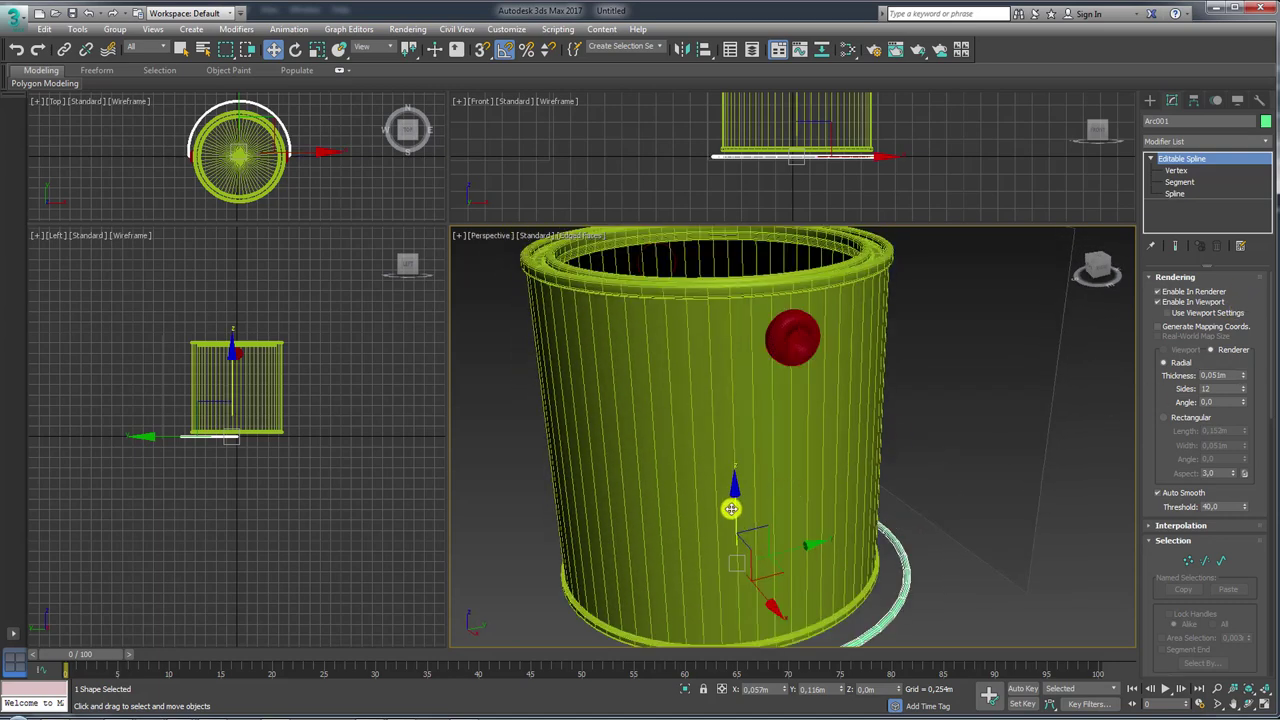
- Move the handle up from the bucket's base to the rim
drag(731, 508, 783, 229)
scroll(845, 380, up, 3)
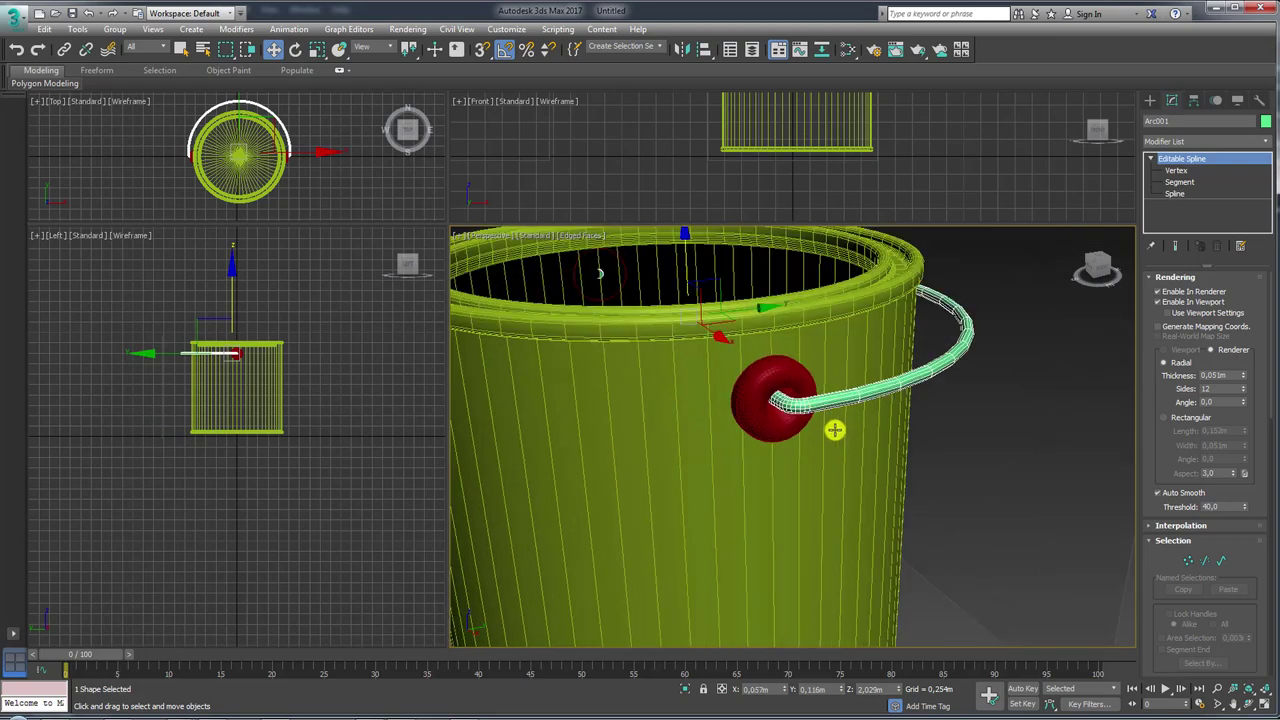
scroll(751, 400, up, 1)
scroll(677, 423, up, 2)
scroll(689, 346, up, 2)
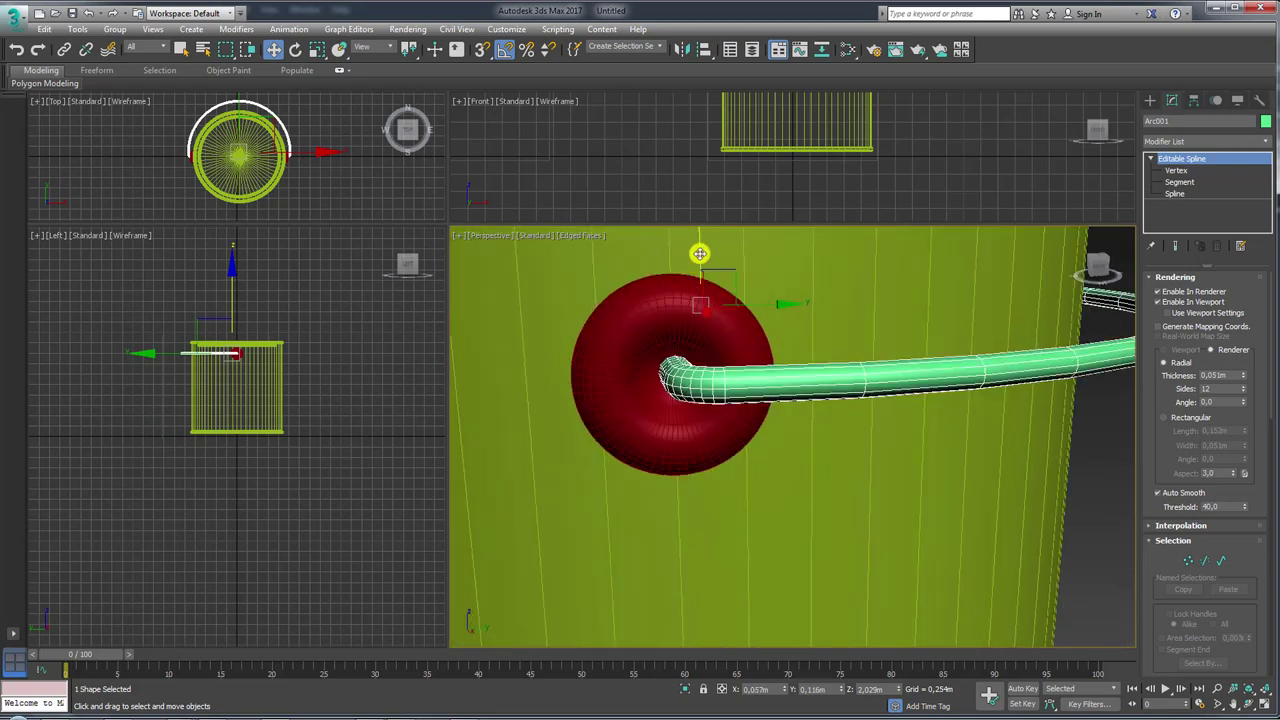
scroll(728, 361, down, 5)
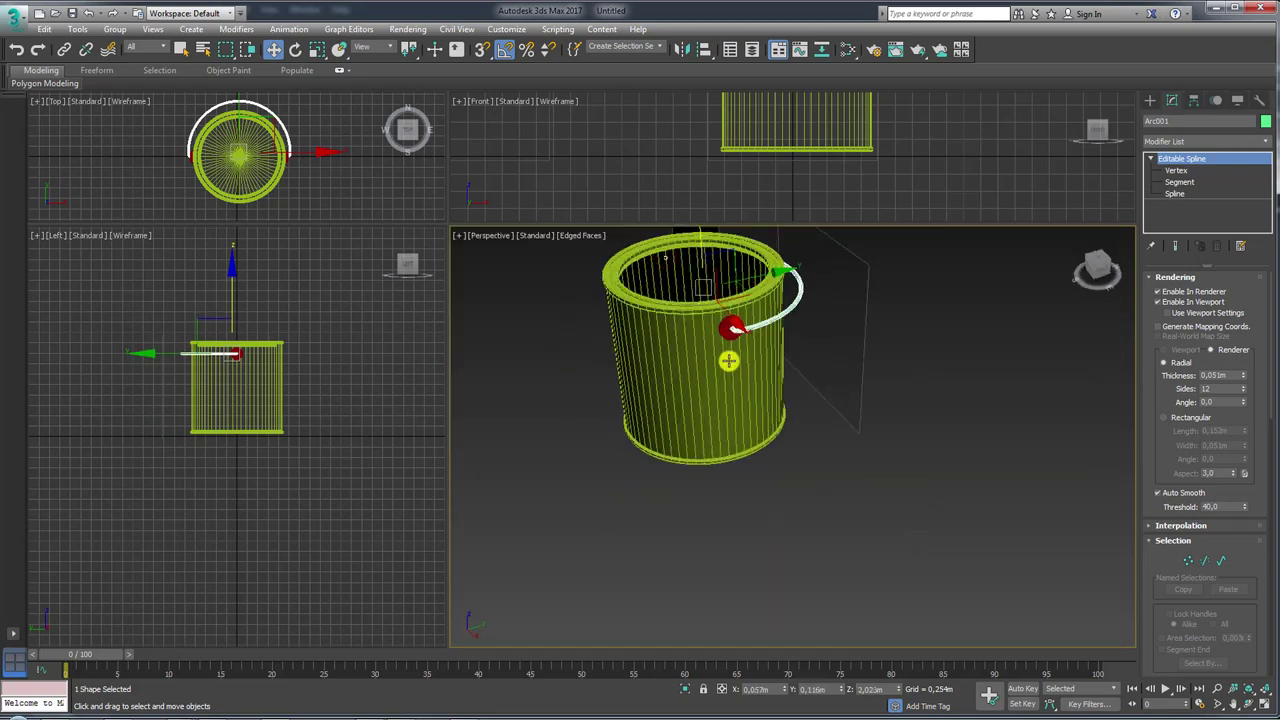
- Rotate the handle upright so it arcs over the rim toward the red lug
mouse_move(728, 361)
alt+middle_down()
mouse_move(749, 486)
mouse_move(740, 480)
alt+middle_up()
key(e)
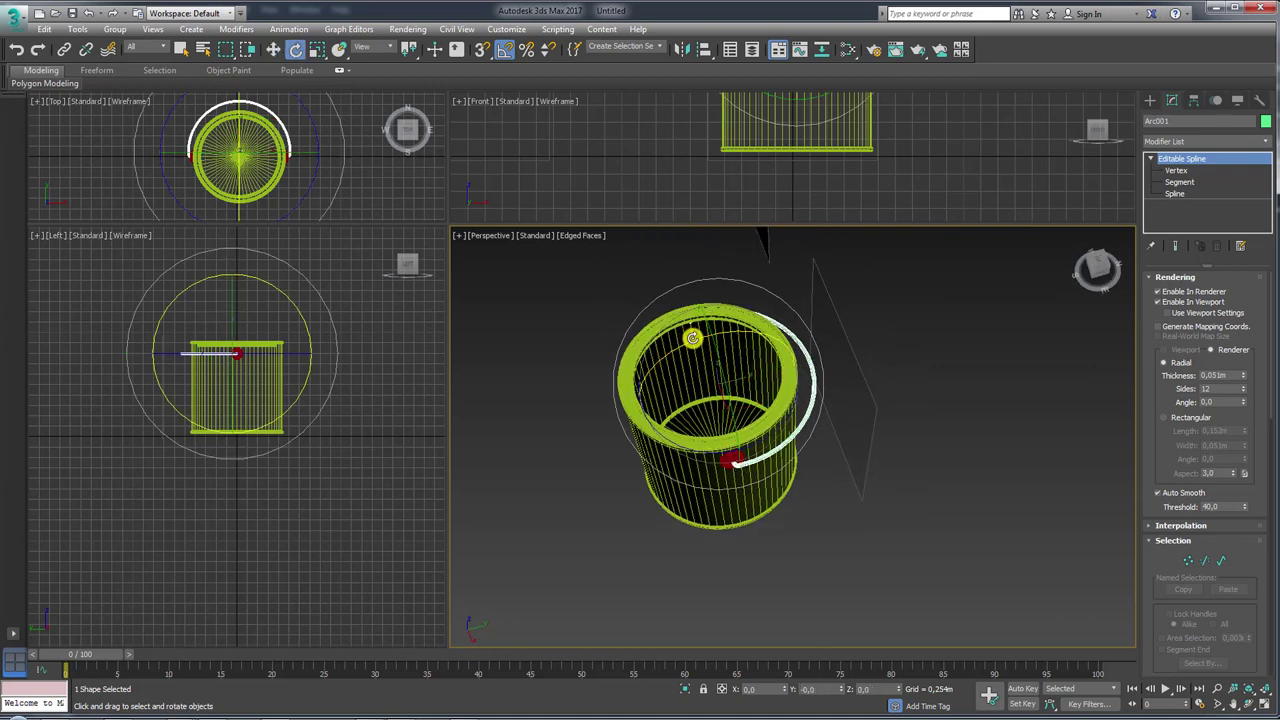
drag(692, 338, 624, 368)
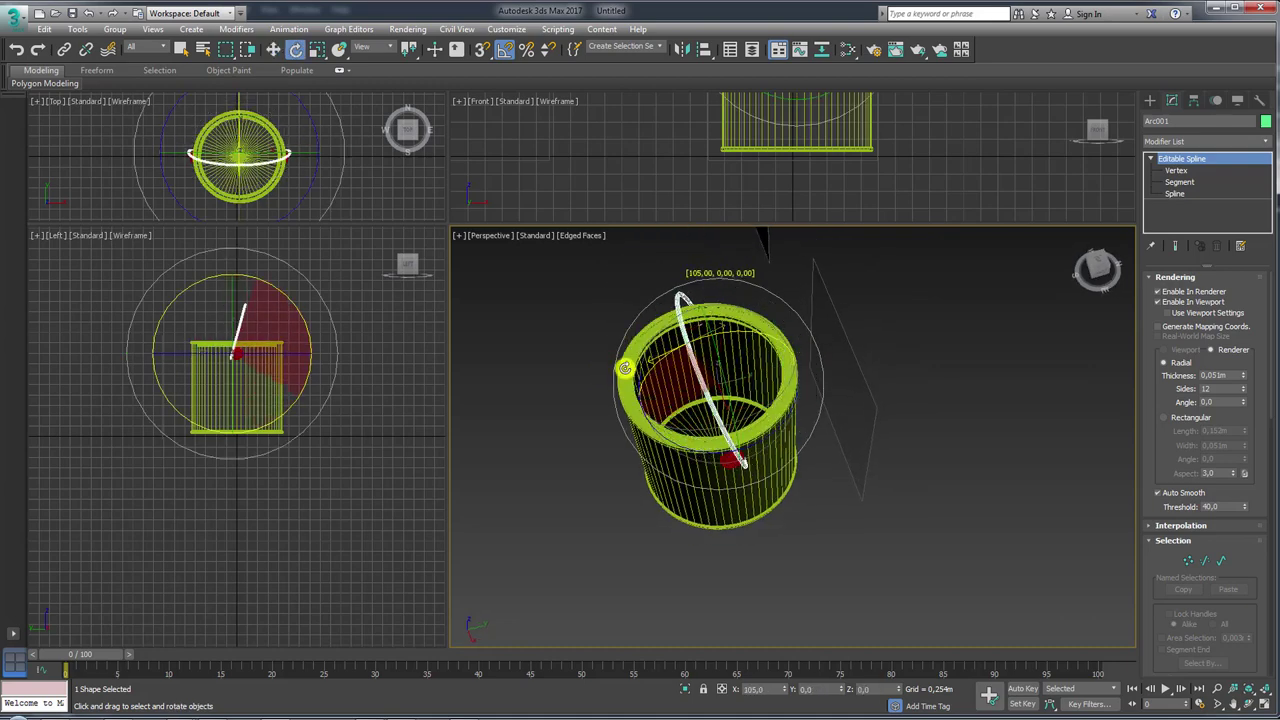
drag(624, 368, 731, 453)
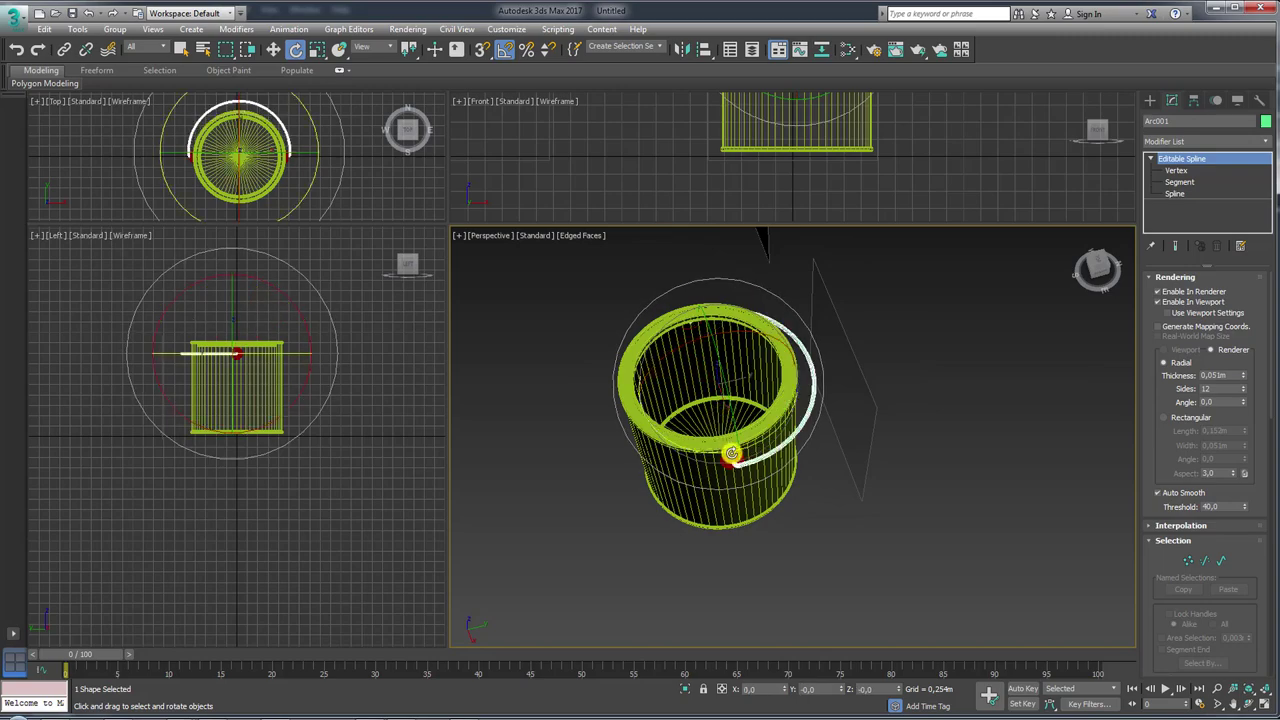
scroll(740, 450, up, 3)
scroll(620, 375, up, 2)
scroll(684, 356, down, 1)
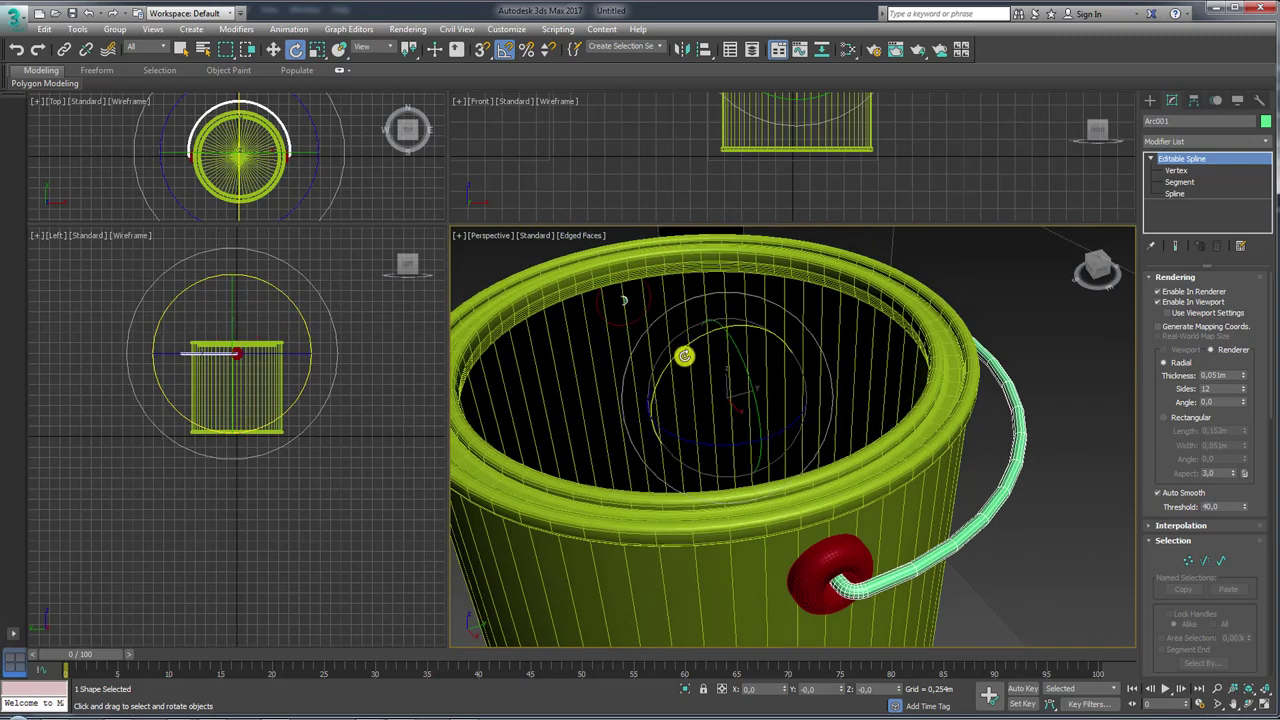
drag(684, 356, 666, 363)
right_click(666, 363)
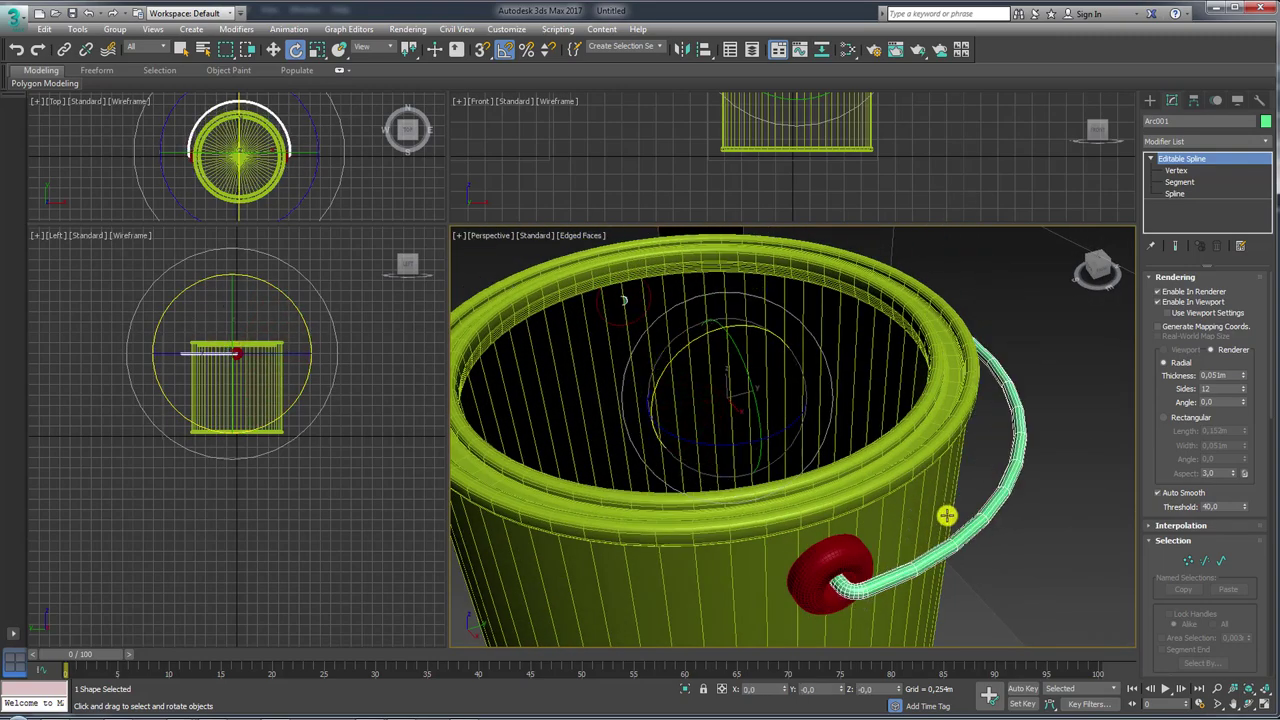
- Center Rectangle002's pivot on the red lug using Affect Pivot Only and Center to Object
click(841, 570)
scroll(845, 572, down, 2)
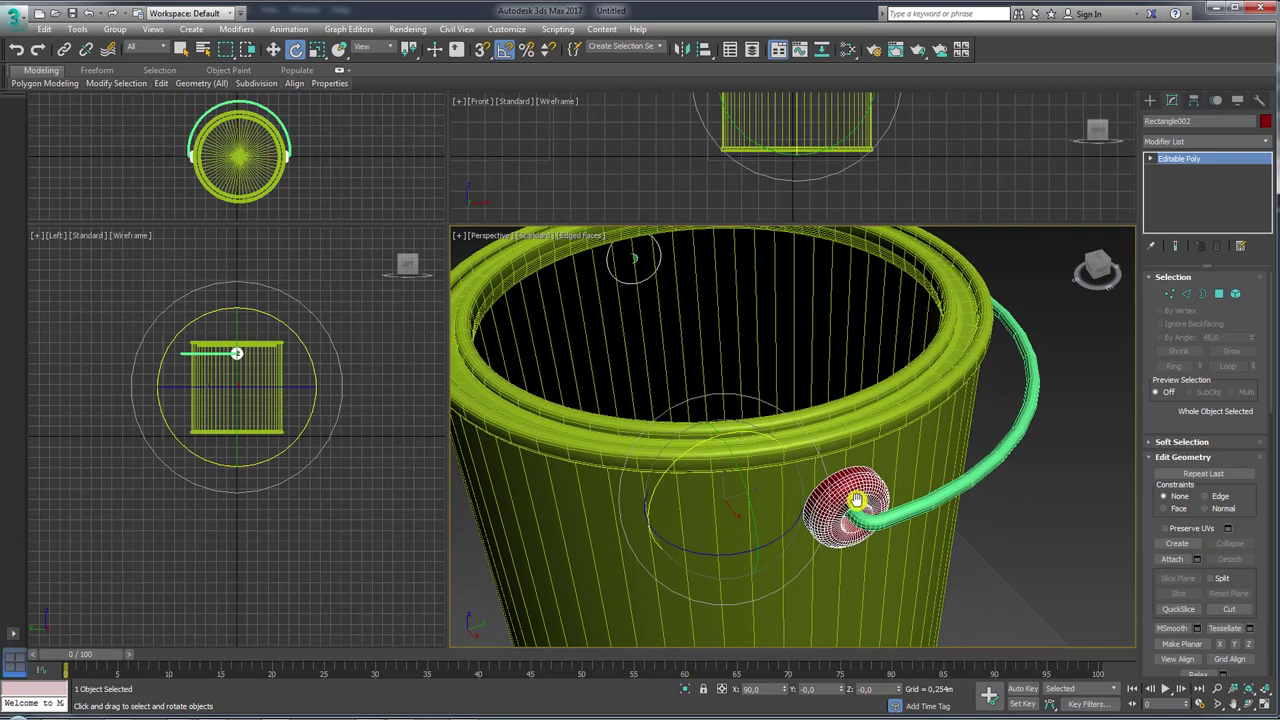
scroll(852, 490, down, 2)
scroll(890, 475, down, 1)
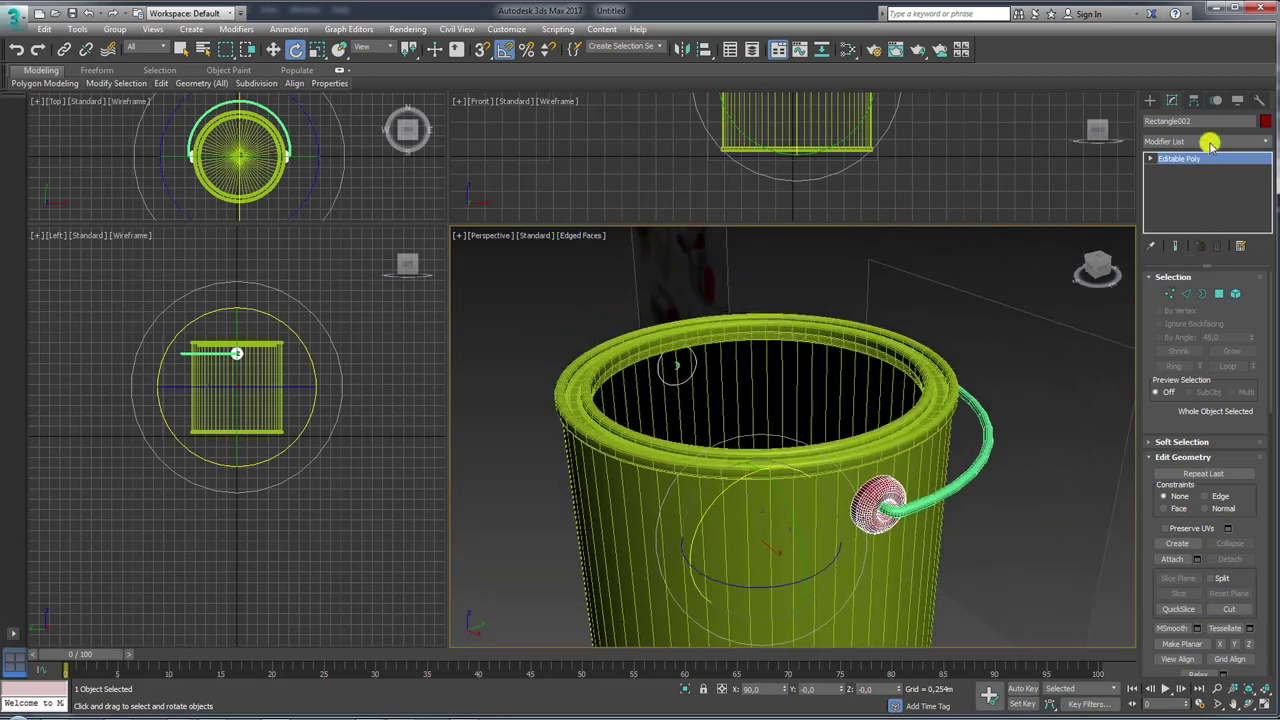
click(1193, 101)
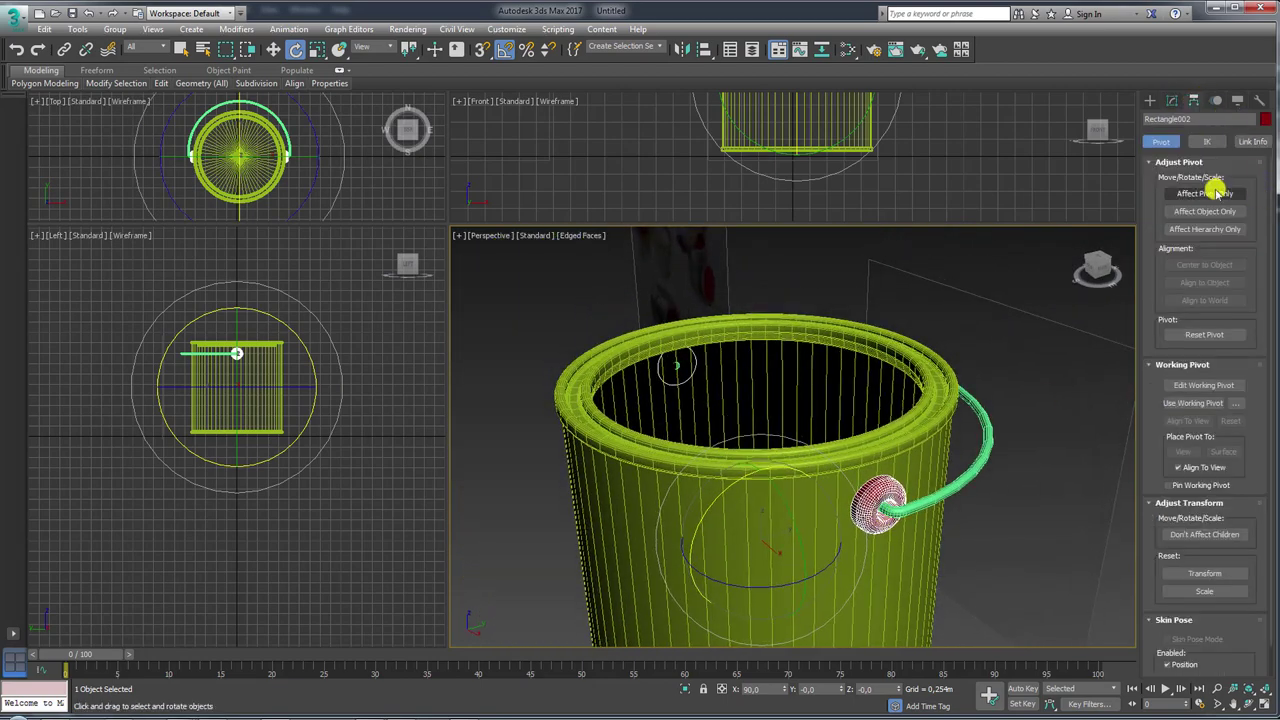
click(1195, 195)
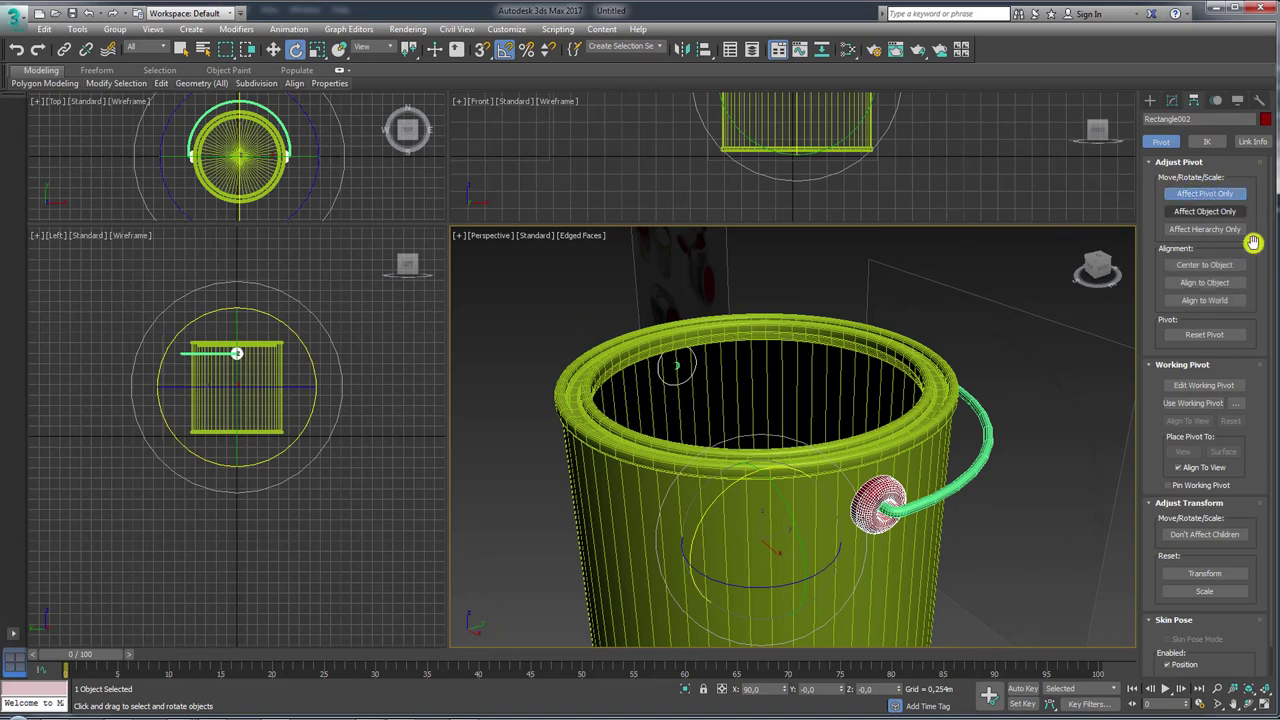
click(1201, 264)
click(1194, 193)
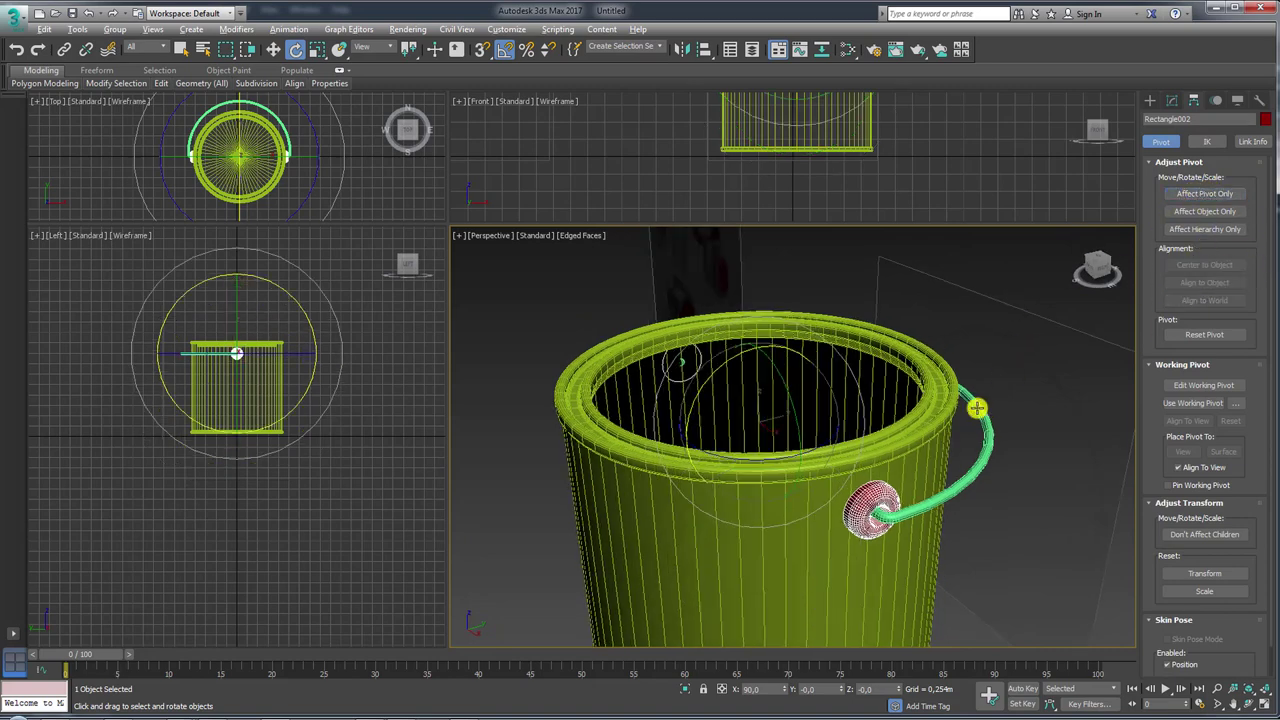
drag(977, 408, 930, 503)
click(928, 508)
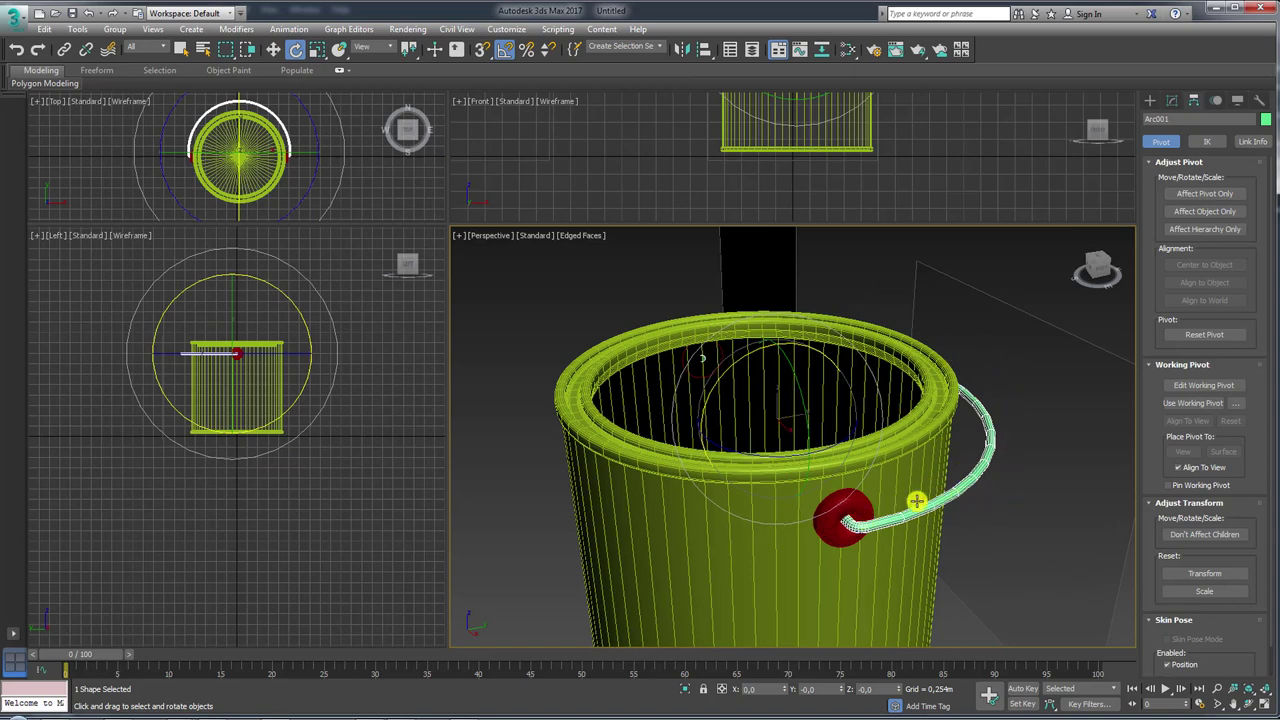
- Align Arc001's pivot to Rectangle002's pivot point on X, Y and Z
click(862, 502)
click(977, 474)
click(1201, 194)
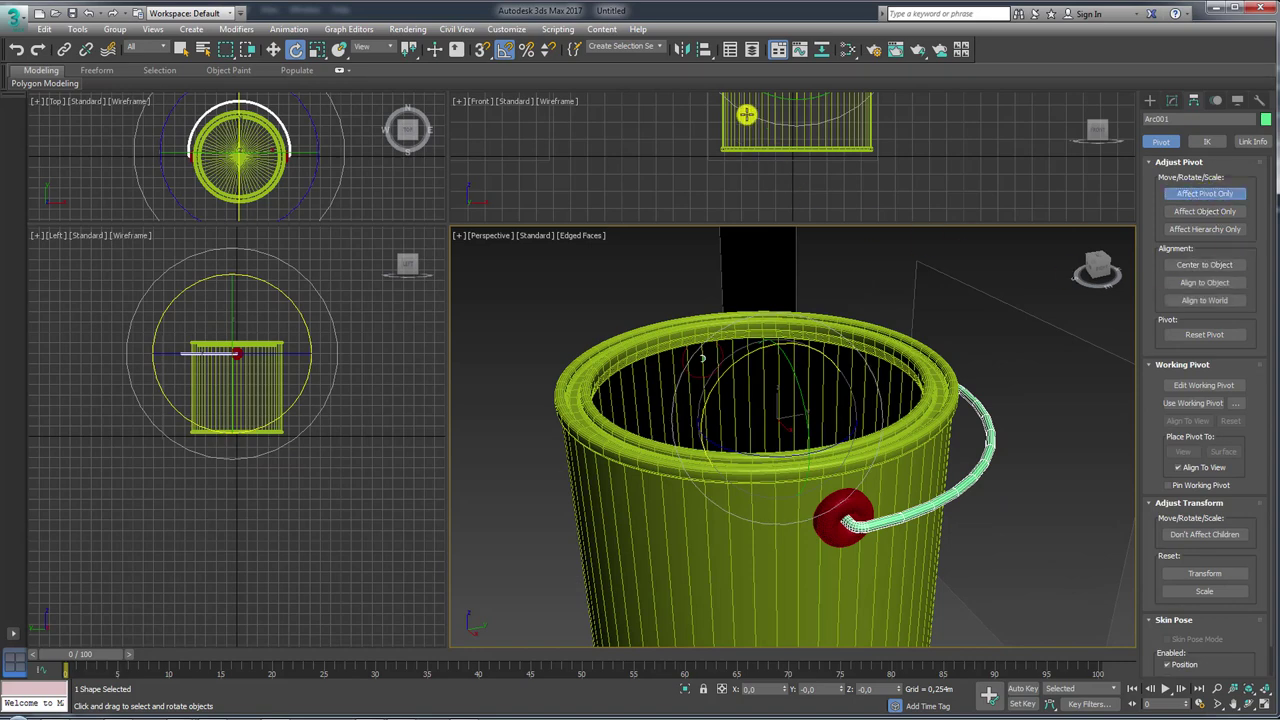
key(alt+a)
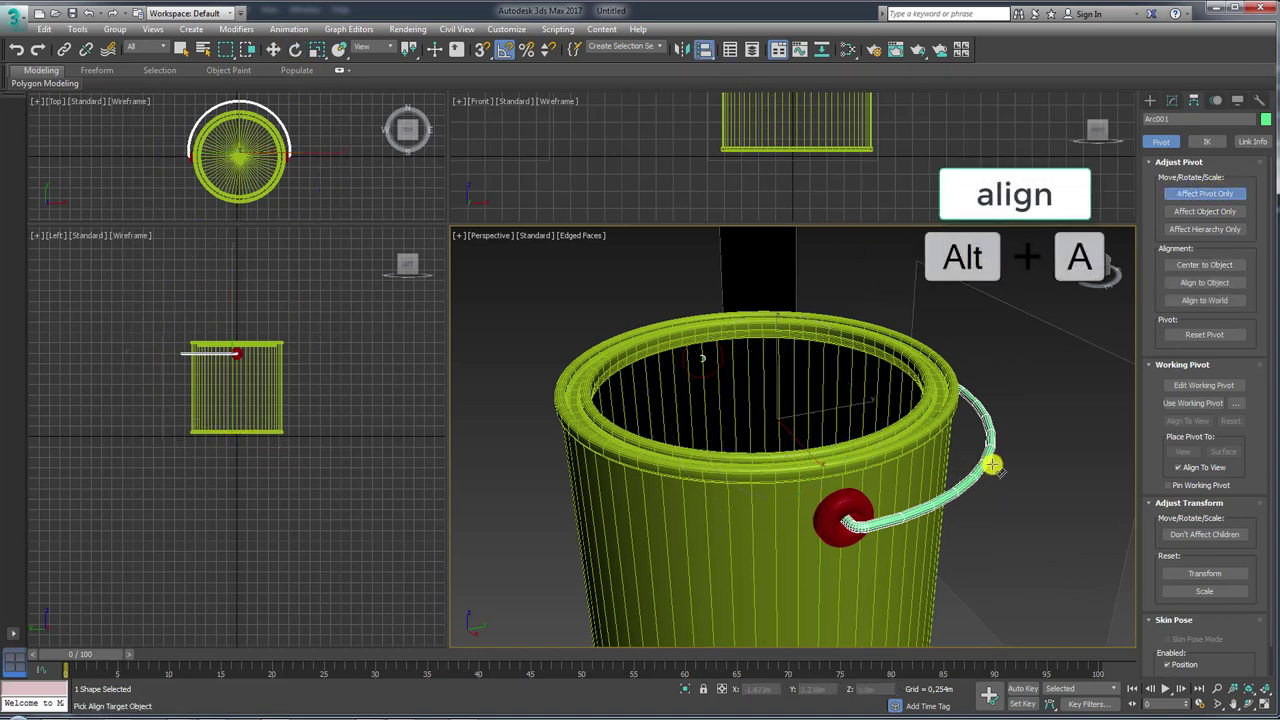
click(843, 503)
drag(800, 237, 567, 208)
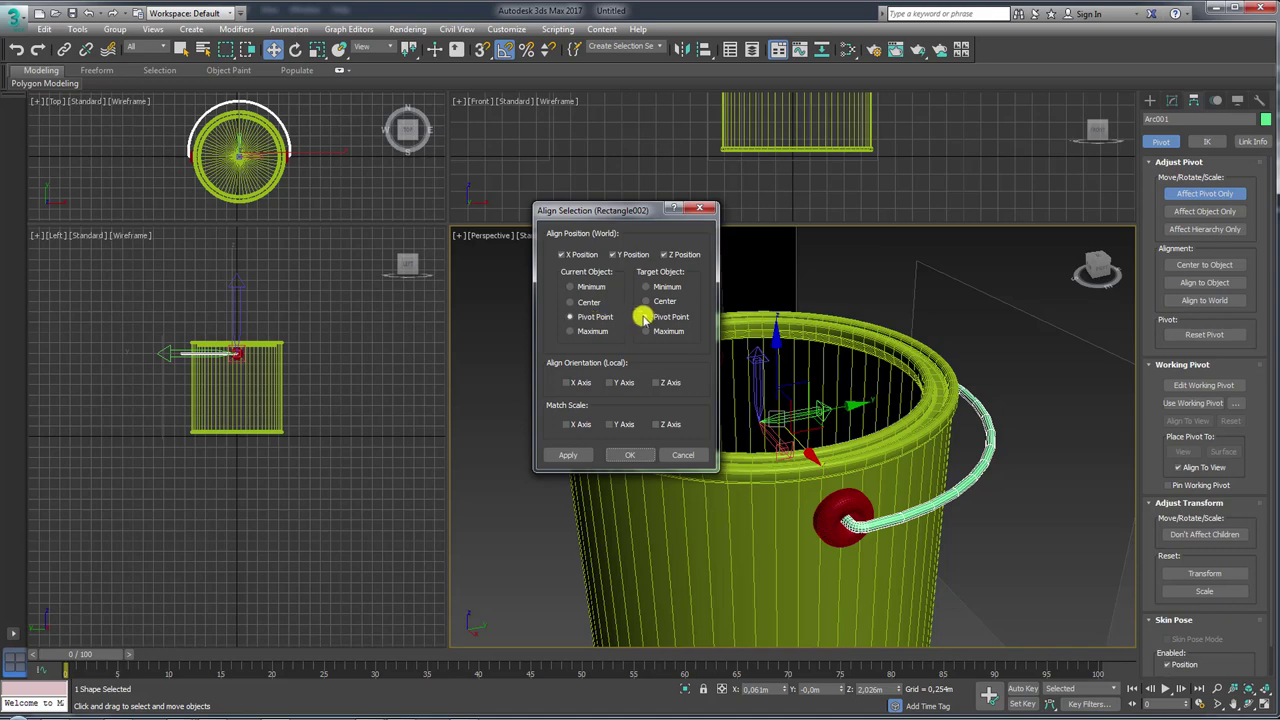
click(632, 457)
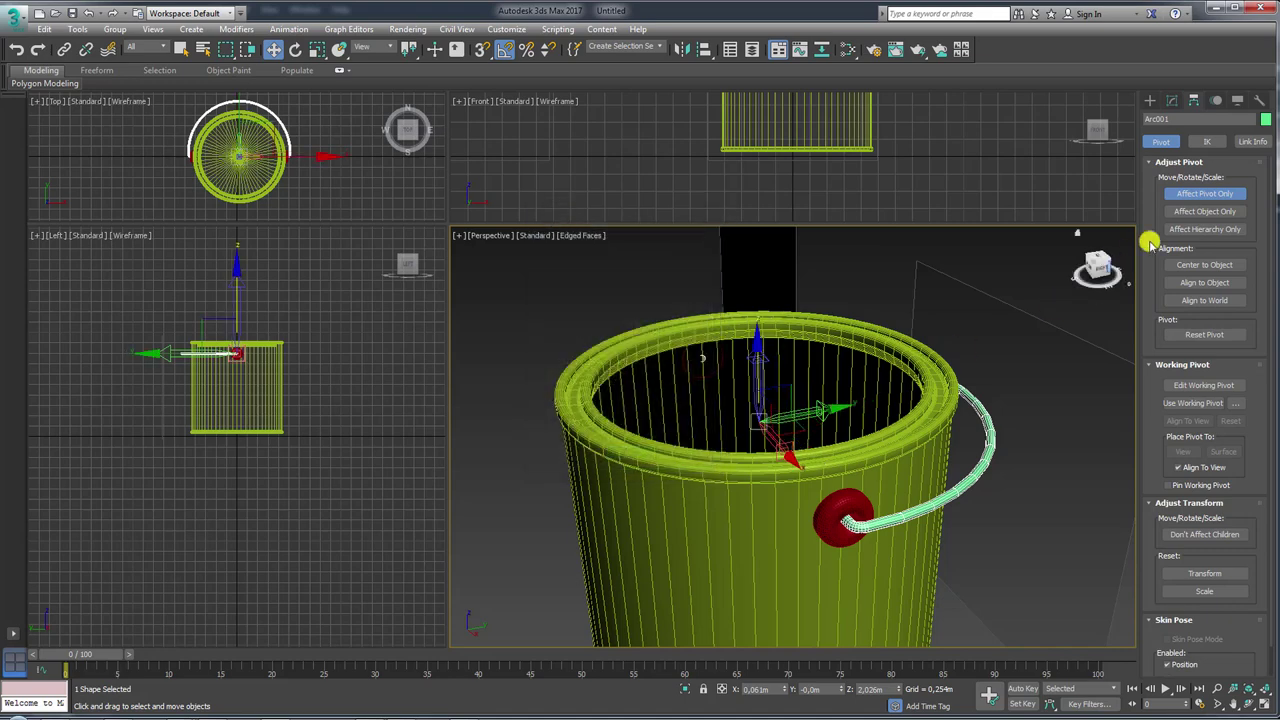
click(1200, 195)
scroll(806, 383, down, 3)
- Rotate the handle 90° so it stands upright over the bucket
key(e)
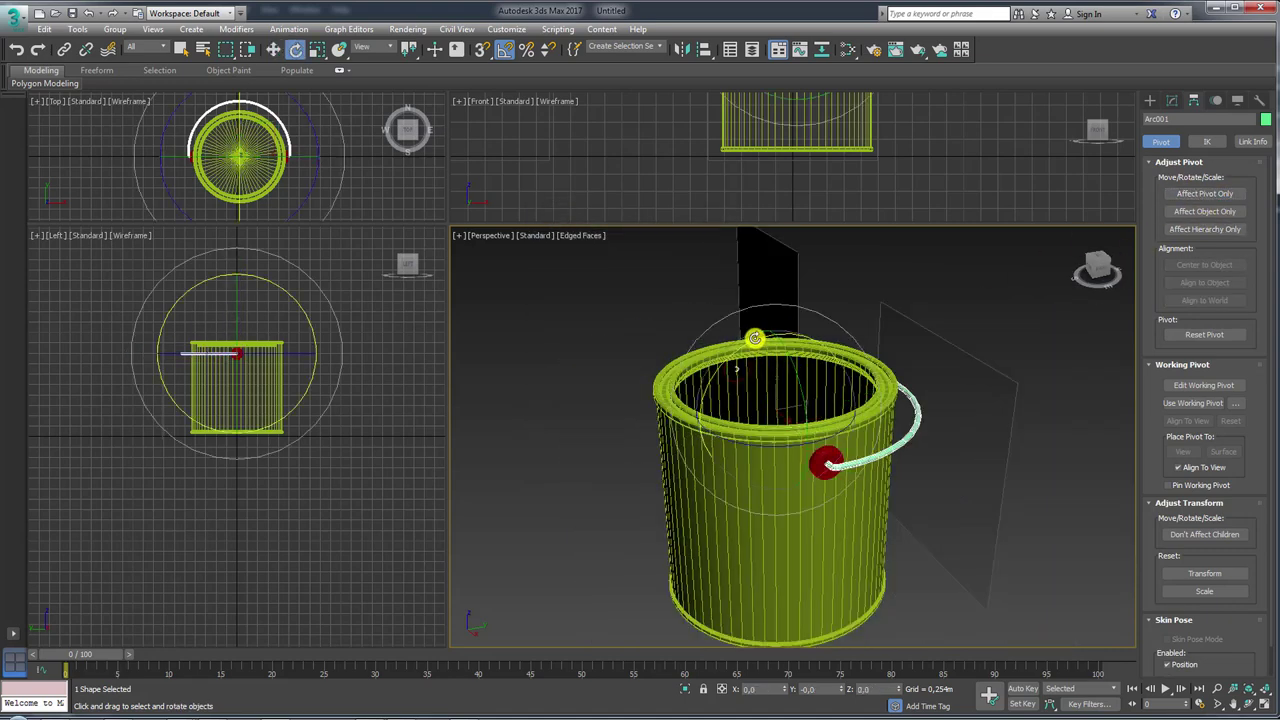
mouse_move(754, 337)
mouse_down()
mouse_move(640, 409)
mouse_move(754, 343)
mouse_move(694, 369)
mouse_move(637, 417)
mouse_move(737, 363)
mouse_move(643, 434)
mouse_move(771, 369)
mouse_move(780, 430)
mouse_move(790, 420)
mouse_up()
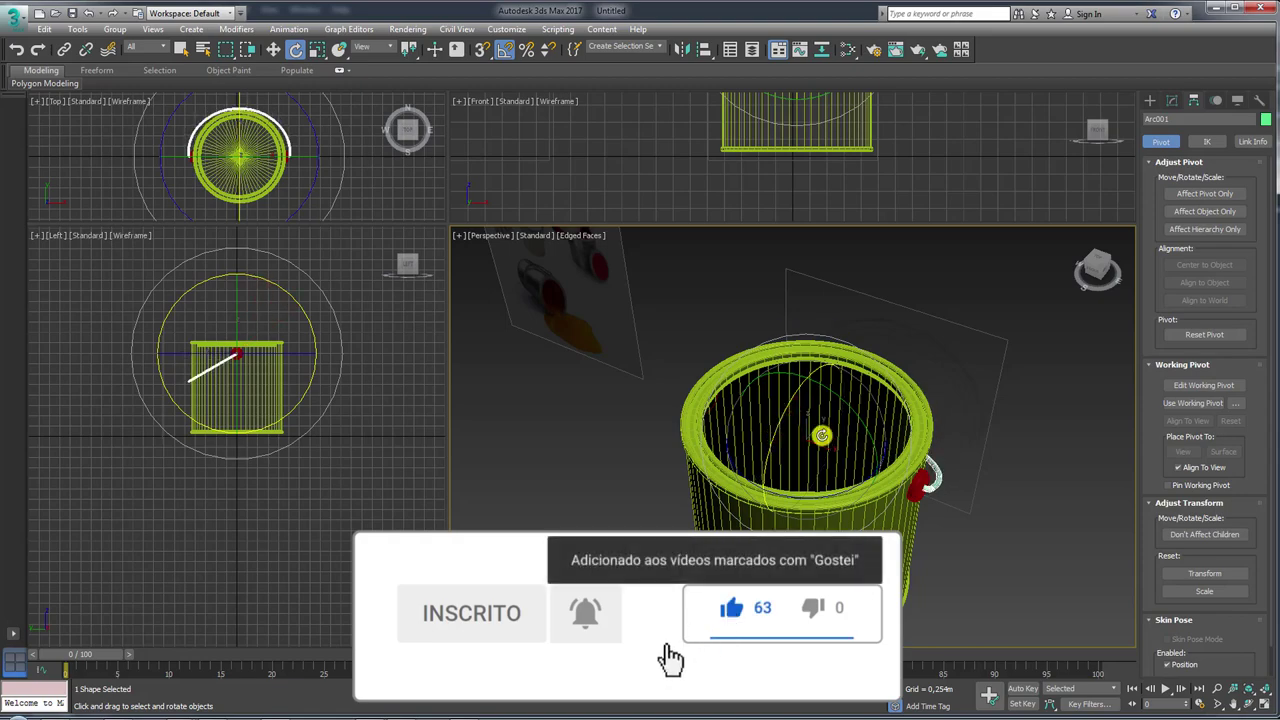
mouse_move(790, 420)
alt+middle_down()
mouse_move(862, 453)
mouse_move(908, 449)
mouse_move(957, 480)
mouse_move(900, 520)
alt+middle_up()
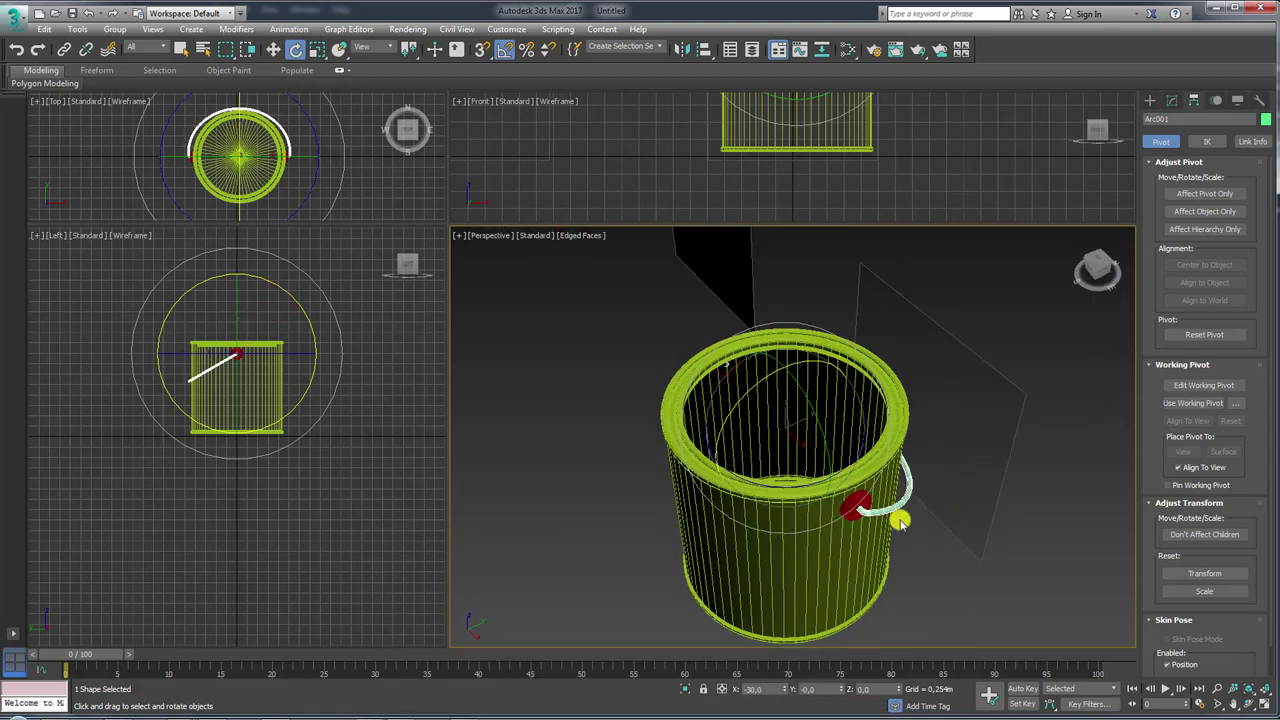
- Reduce the handle's rendering thickness to 0,04m
click(1172, 100)
scroll(1000, 344, up, 3)
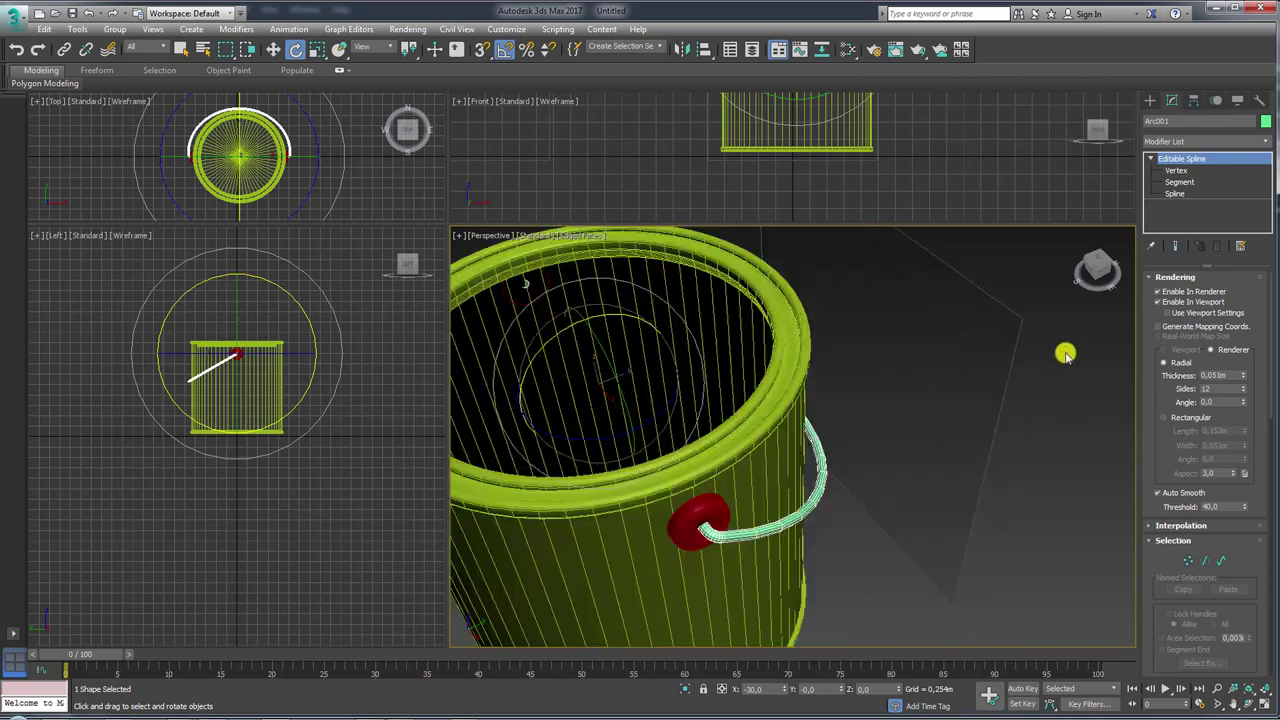
scroll(1018, 384, up, 2)
alt+middle_drag(971, 383, 1000, 380)
drag(1244, 375, 1245, 388)
- Raise the handle's interpolation Steps to 29 for a smoother curve
alt+middle_drag(770, 495, 1022, 446)
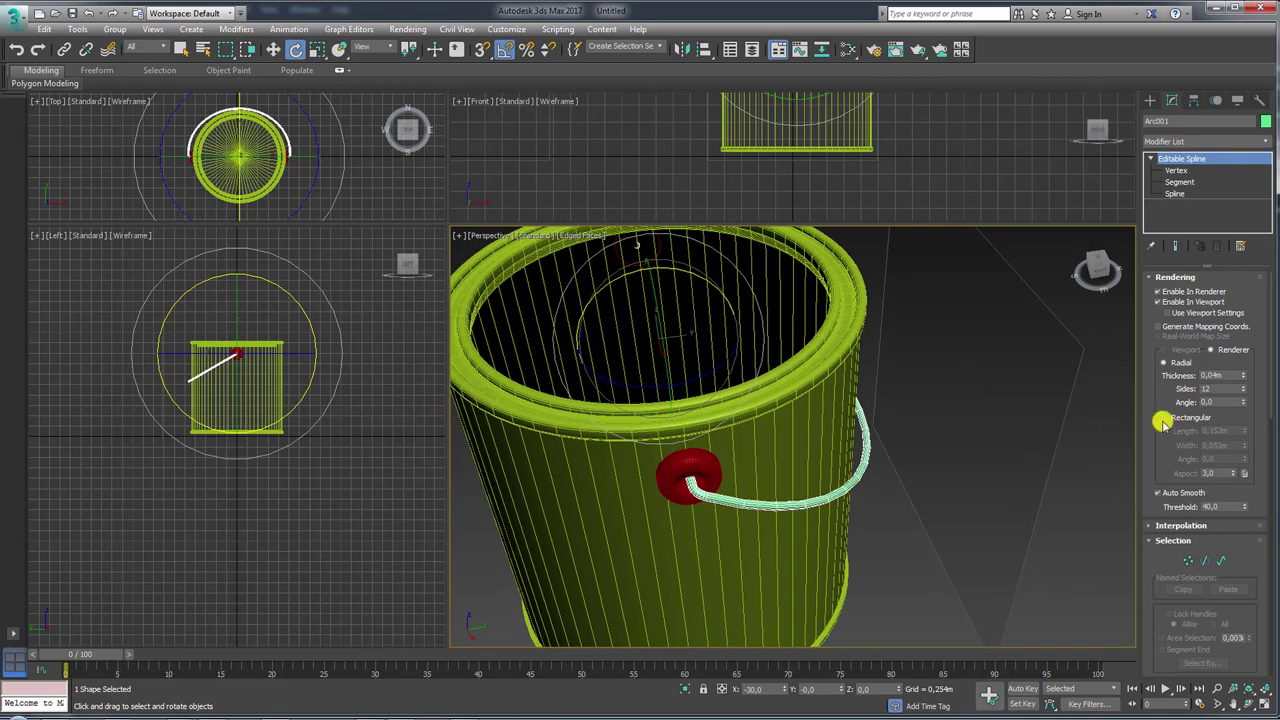
click(1186, 526)
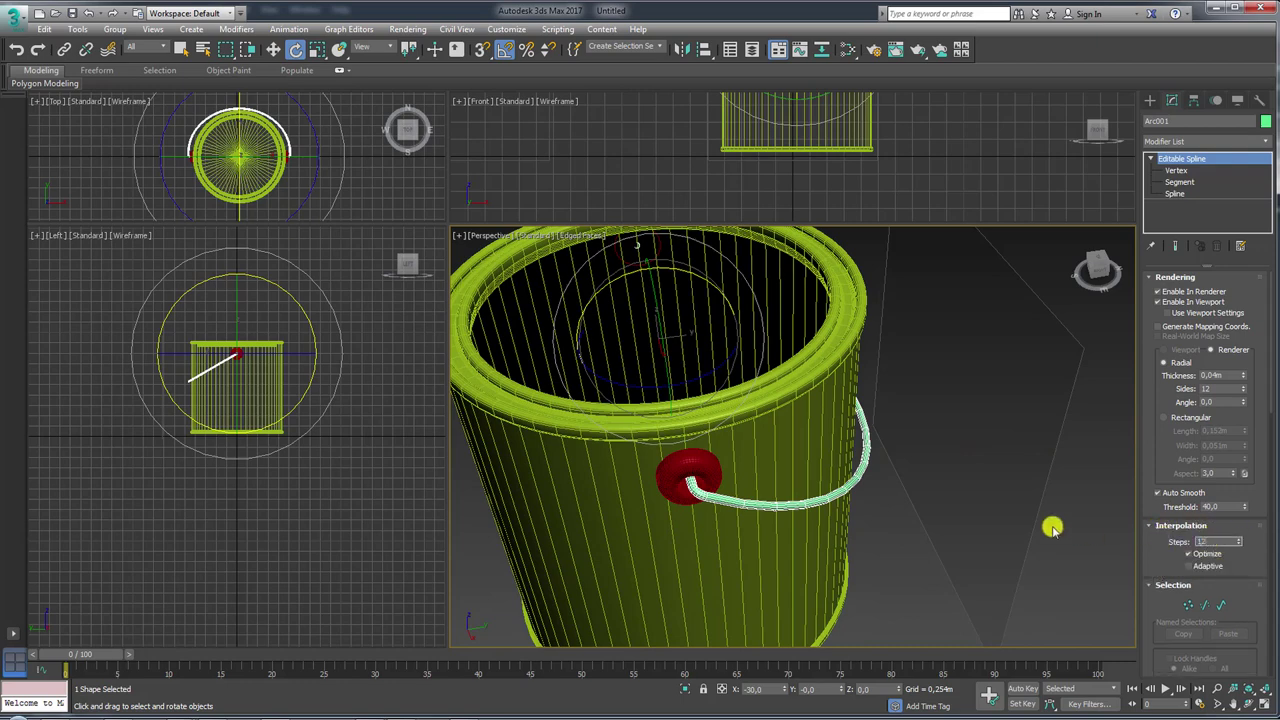
scroll(785, 510, up, 3)
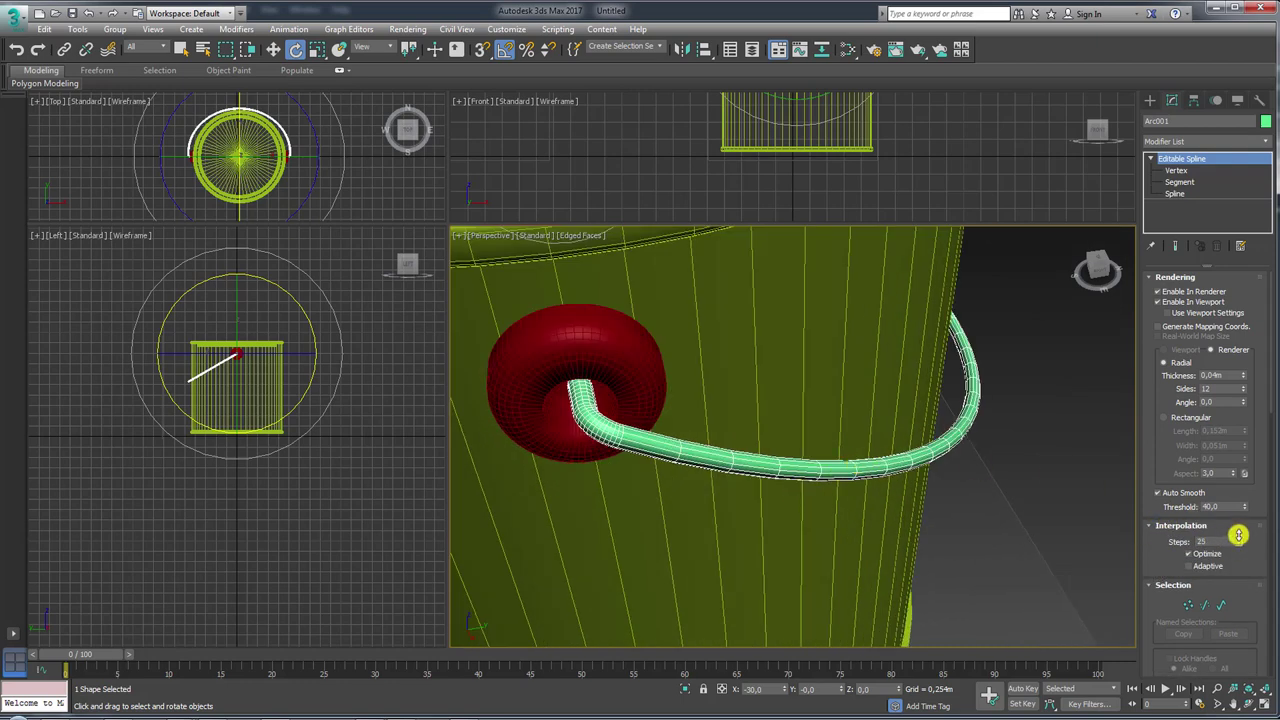
drag(1238, 535, 1240, 542)
scroll(818, 449, down, 5)
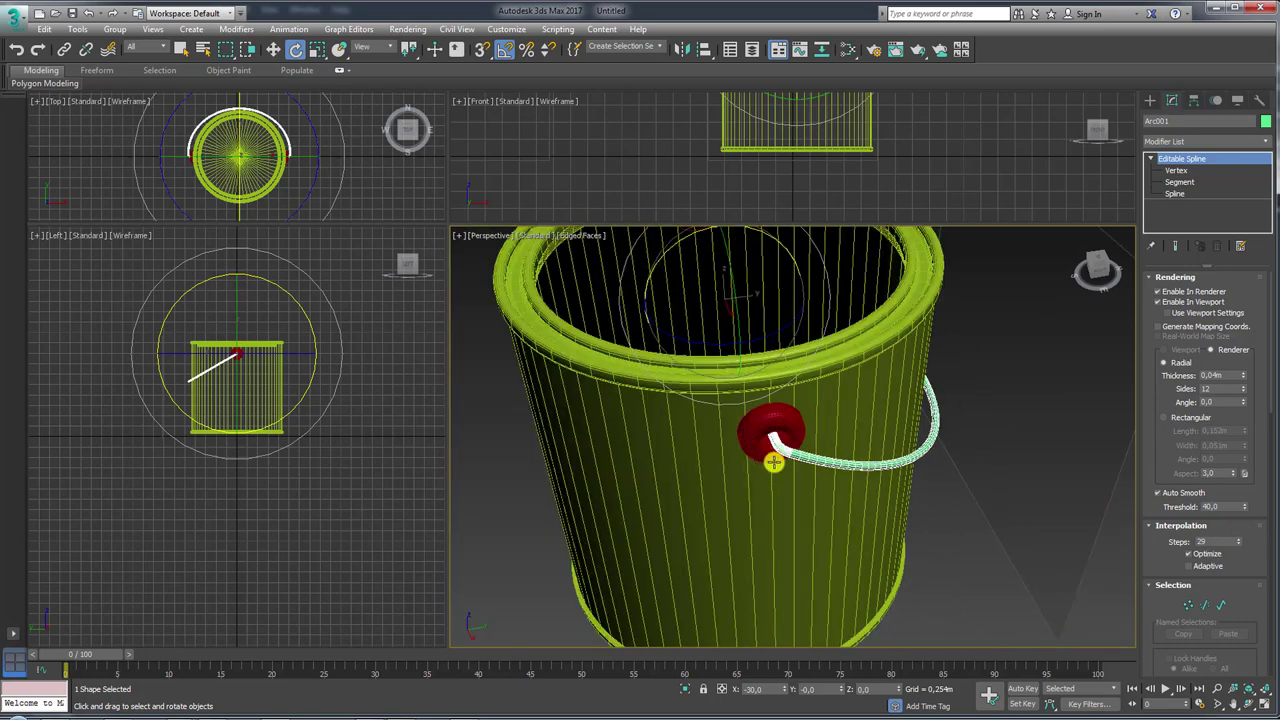
scroll(773, 462, down, 3)
scroll(943, 391, down, 2)
scroll(897, 323, down, 1)
scroll(909, 371, down, 1)
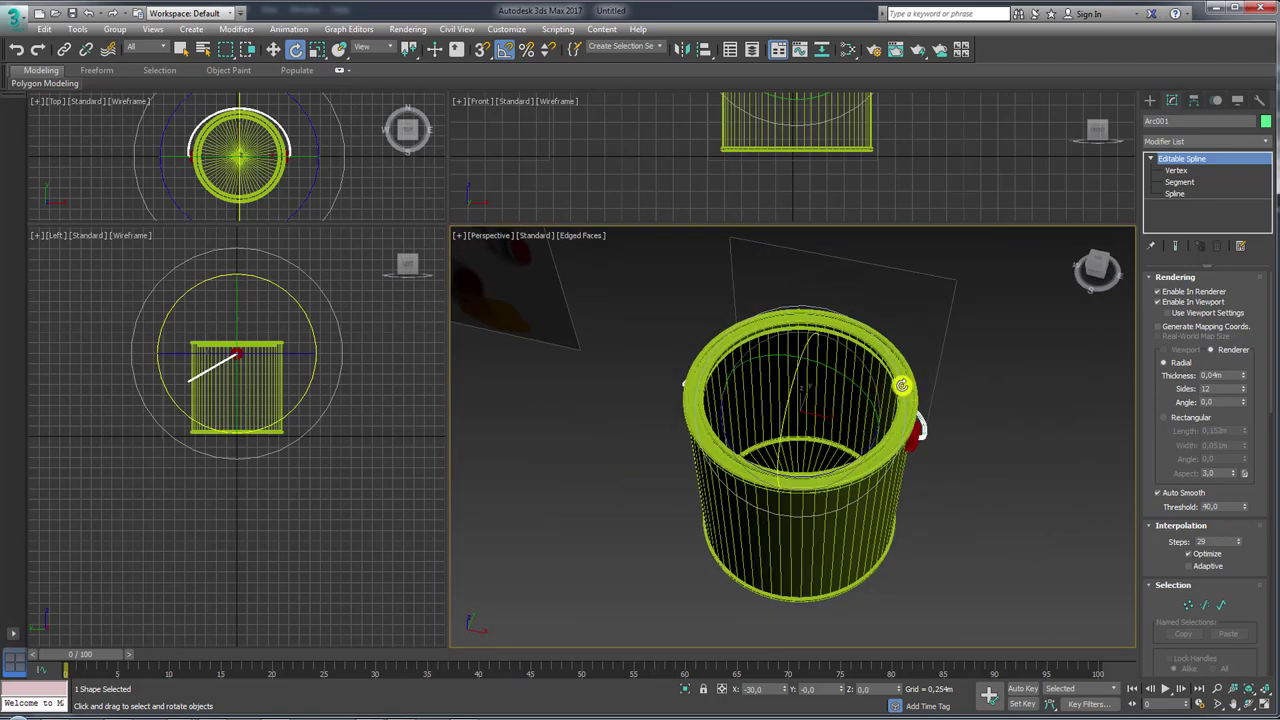
- Select the bucket body and add an Edit Poly modifier to it
click(1017, 392)
click(903, 391)
scroll(903, 395, up, 3)
scroll(903, 400, up, 1)
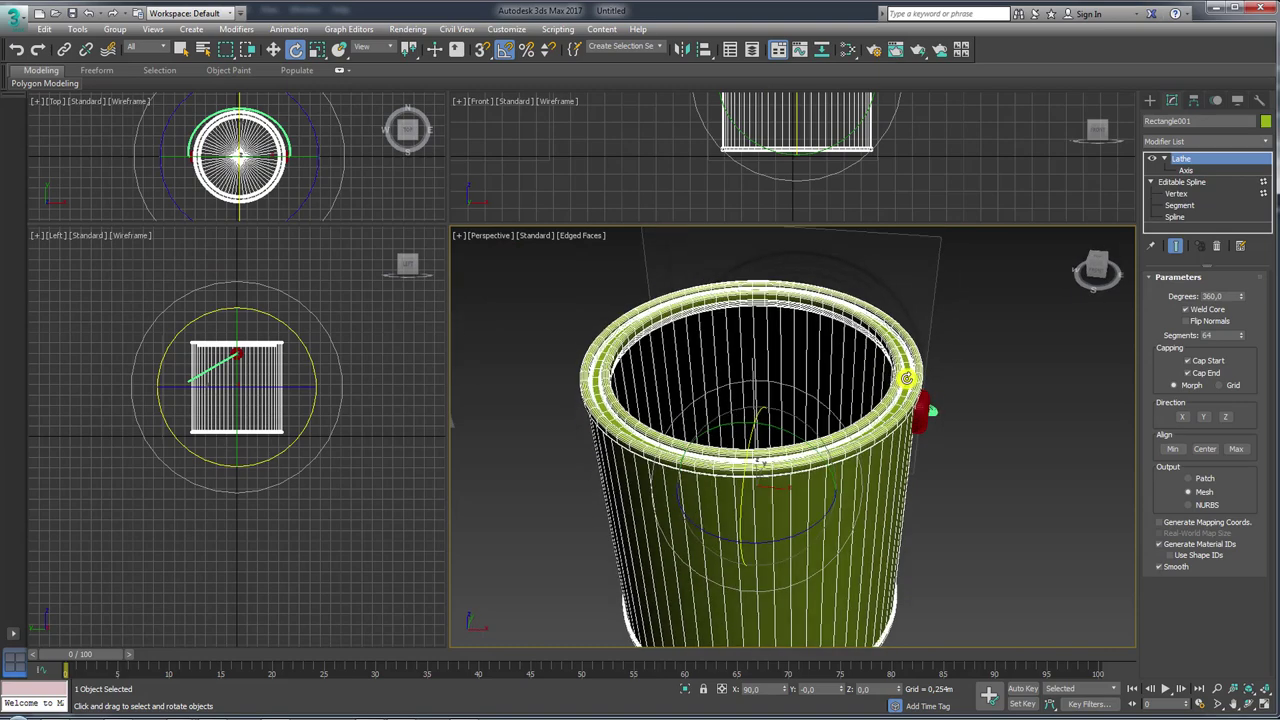
scroll(905, 400, up, 1)
click(1160, 157)
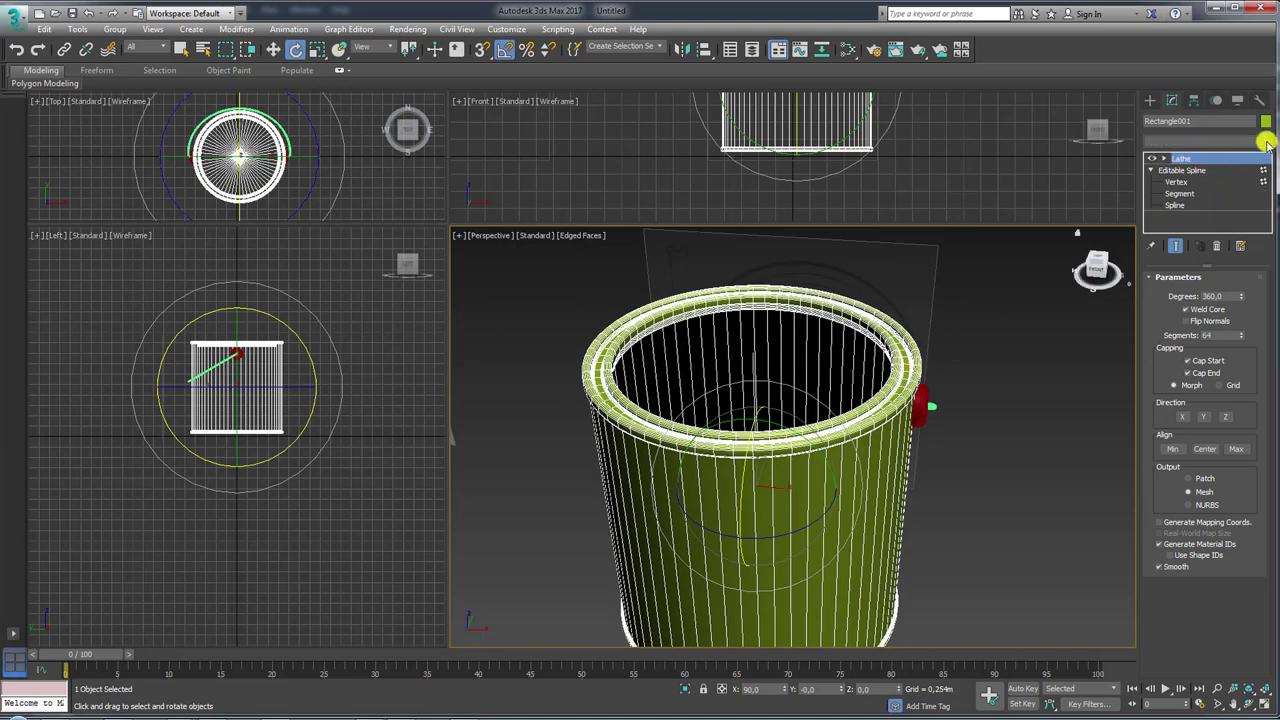
click(1267, 145)
scroll(1250, 280, down, 5)
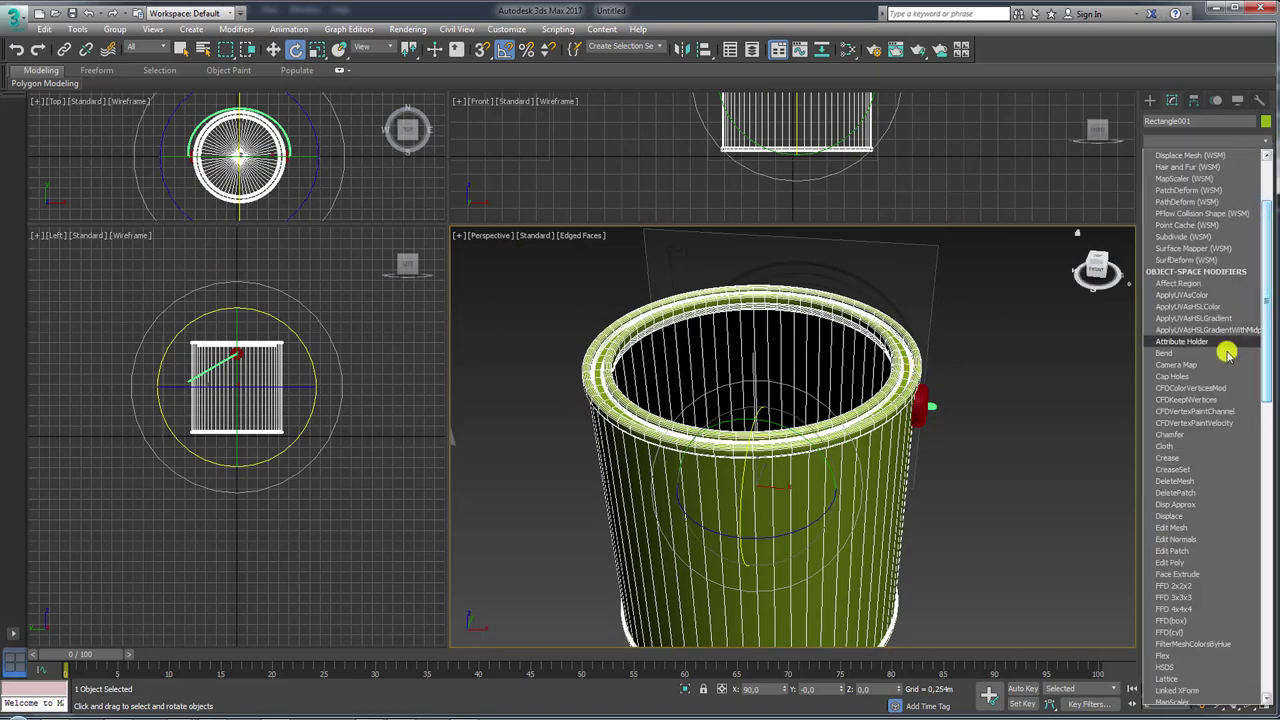
click(1180, 551)
- Select the bucket's open rim border, then scale it and move it down inside the rim
click(1199, 295)
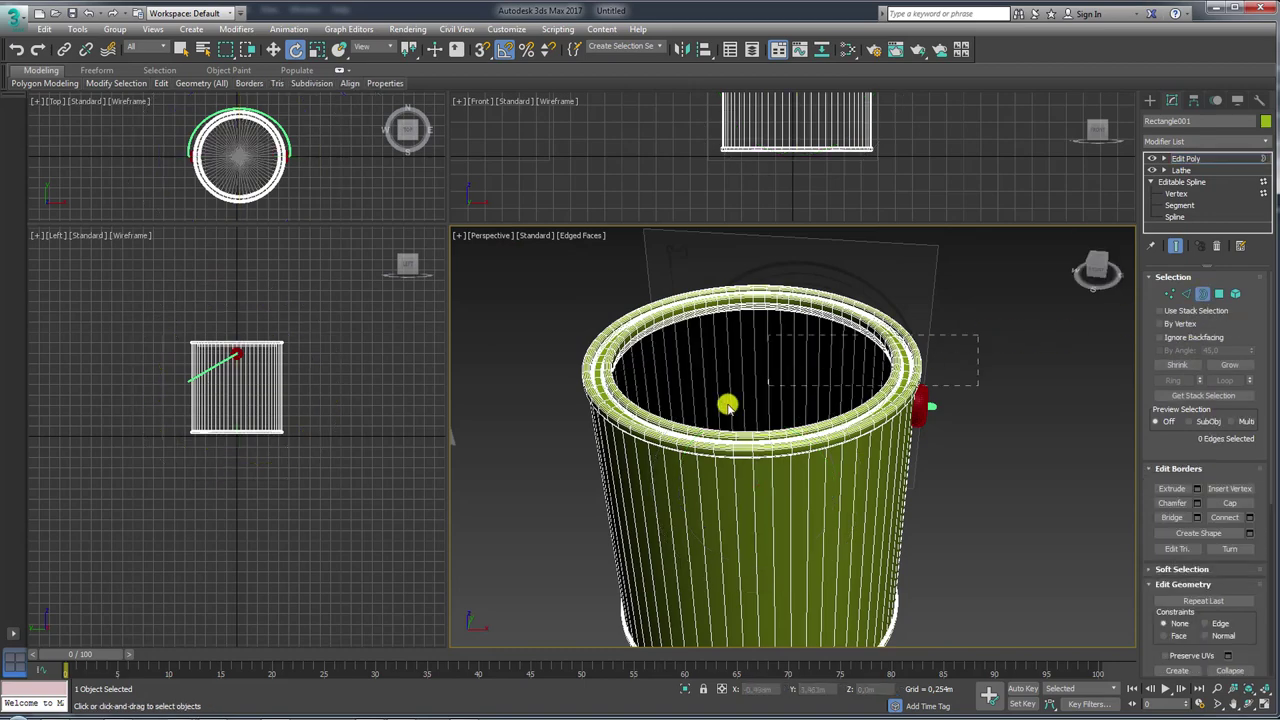
click(726, 405)
key(w)
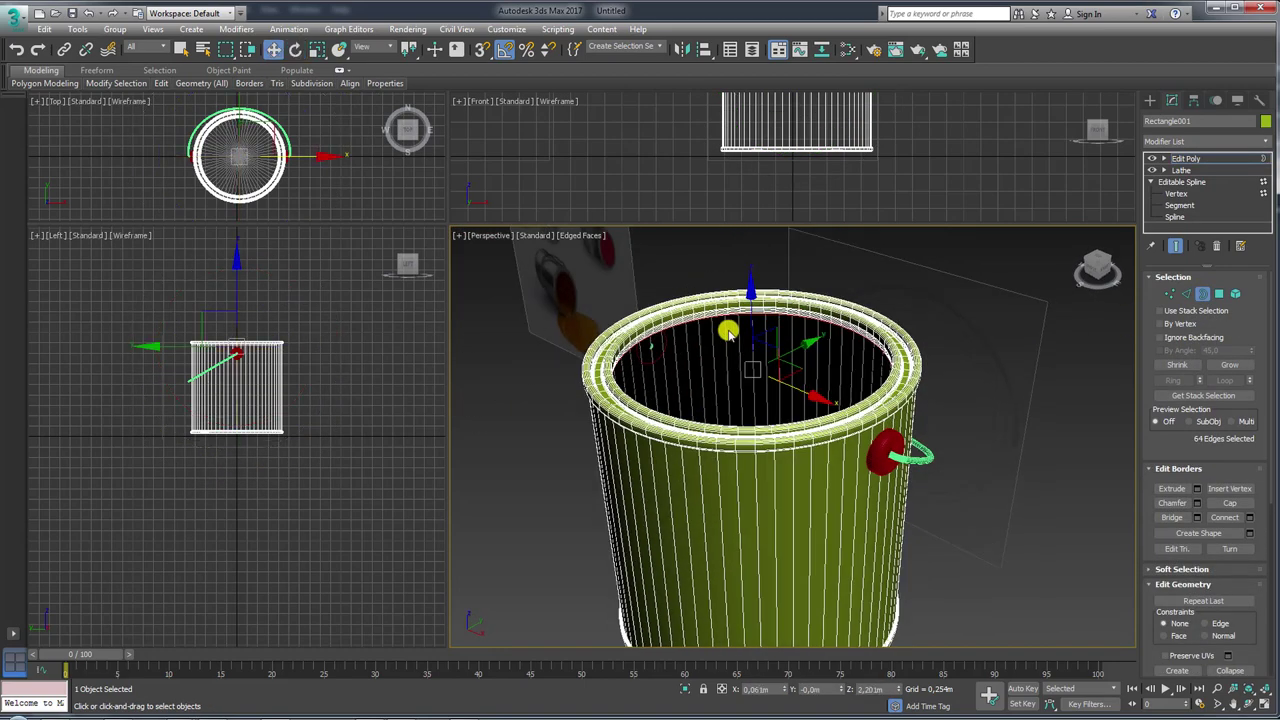
alt+middle_drag(760, 352, 751, 335)
drag(751, 335, 752, 350)
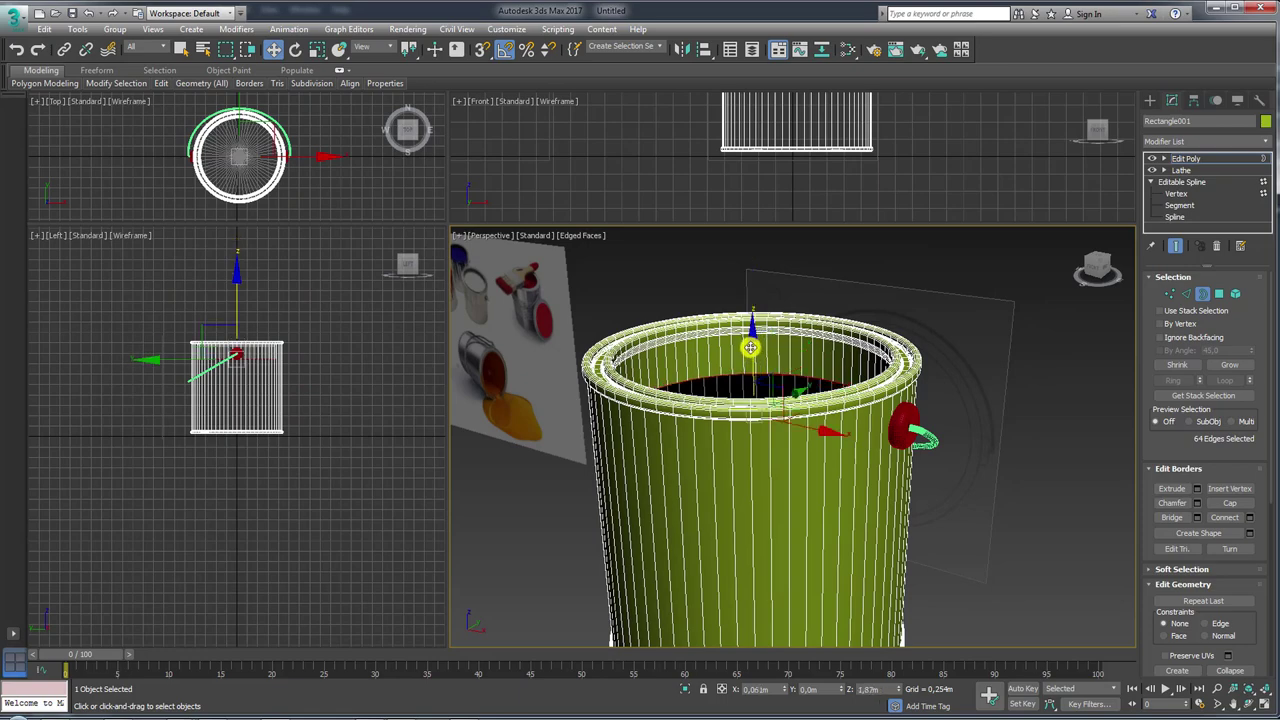
alt+middle_drag(751, 345, 745, 400)
scroll(743, 410, up, 3)
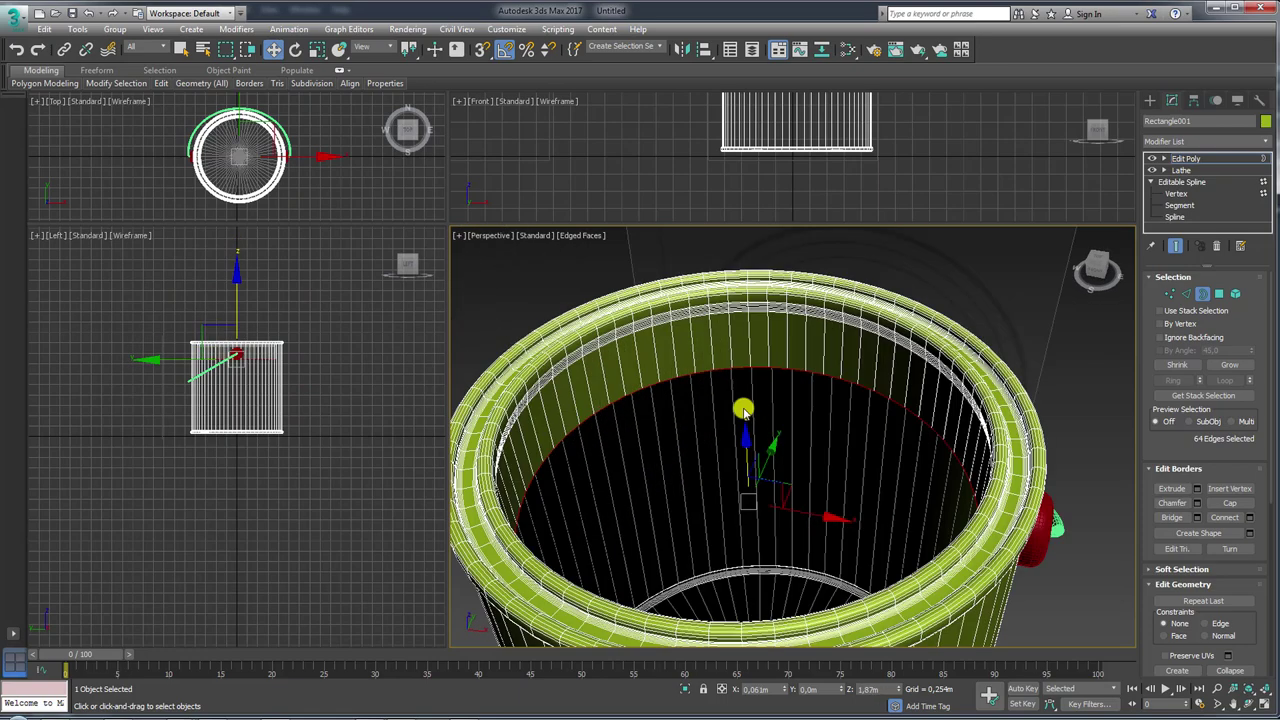
drag(634, 350, 659, 352)
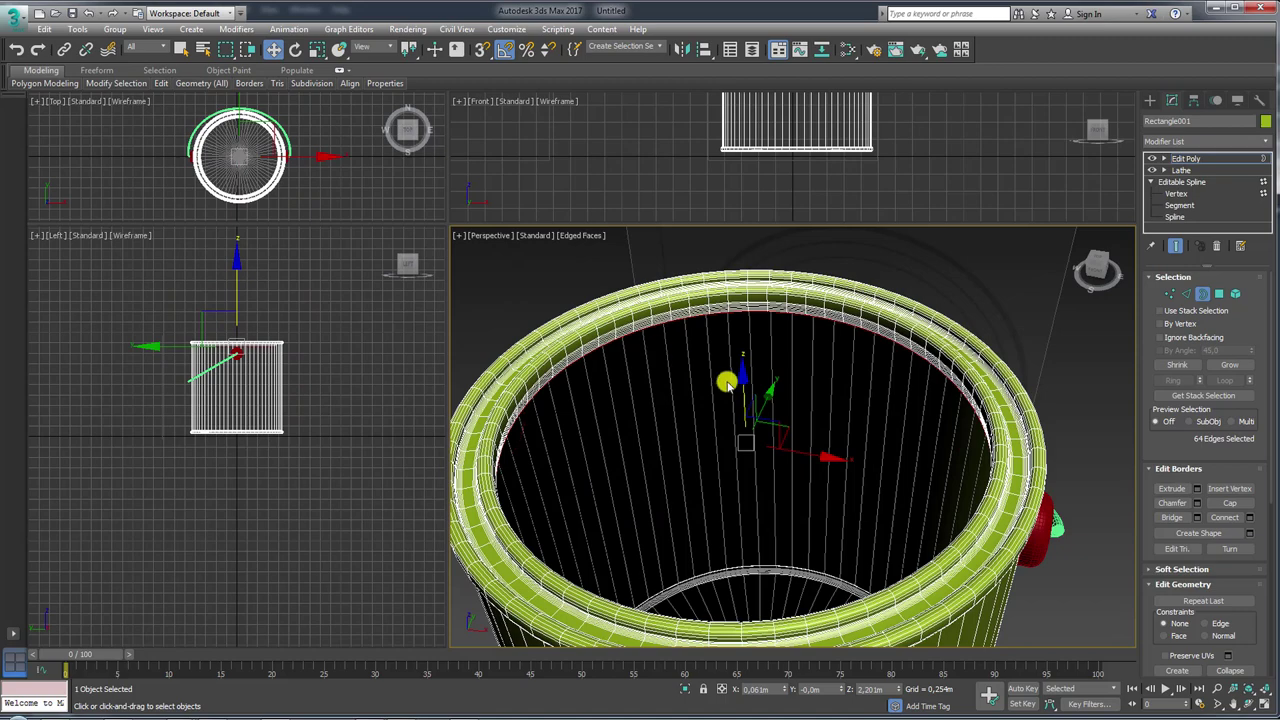
key(r)
drag(750, 444, 758, 440)
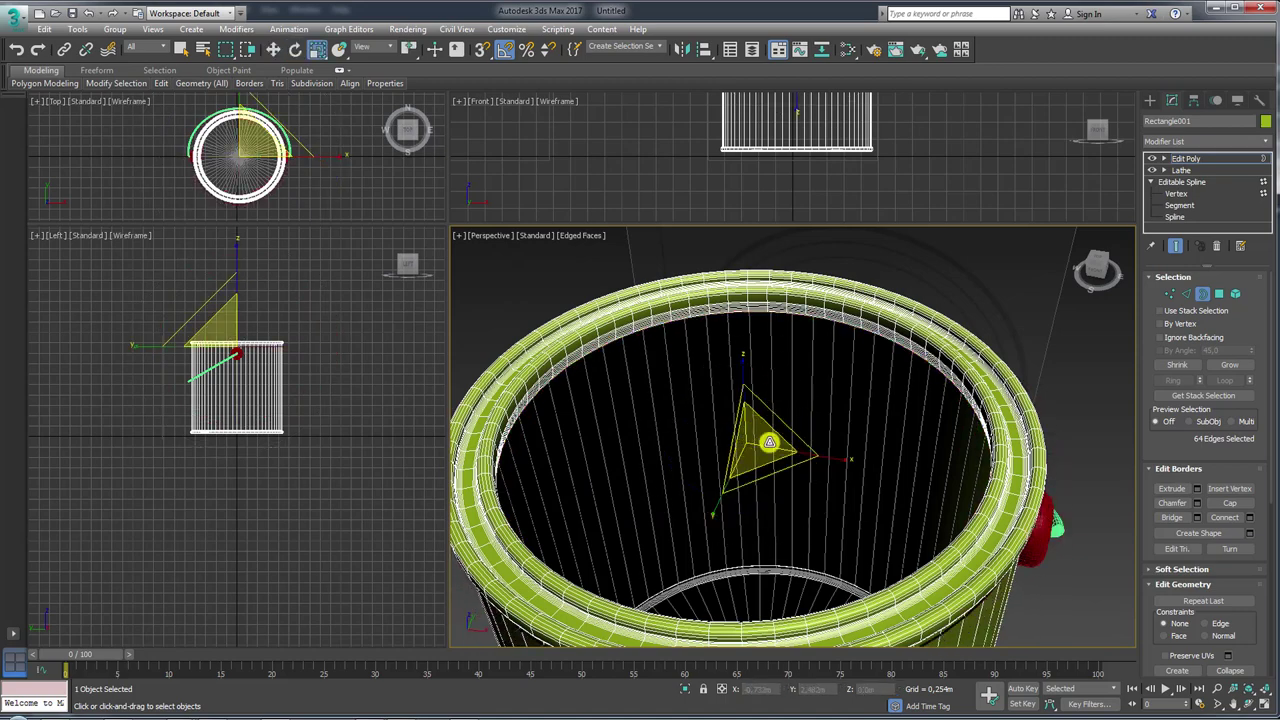
alt+middle_drag(758, 440, 808, 350)
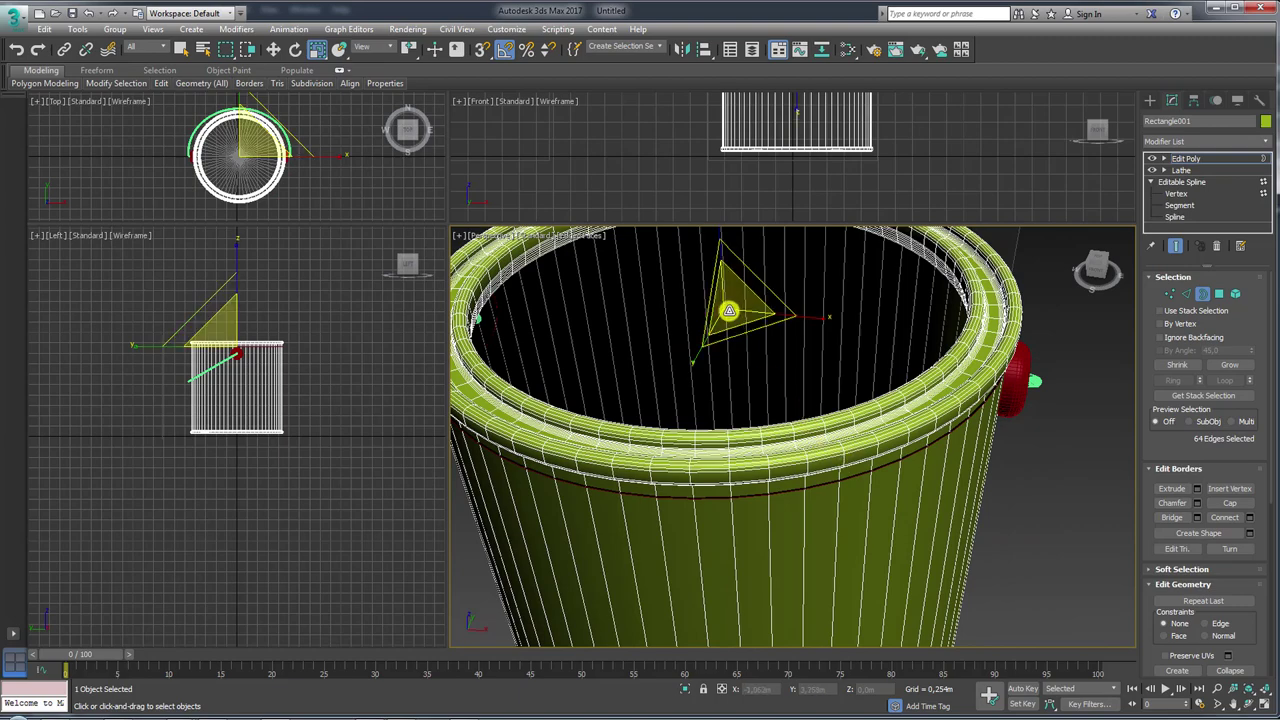
alt+middle_drag(747, 379, 737, 354)
key(w)
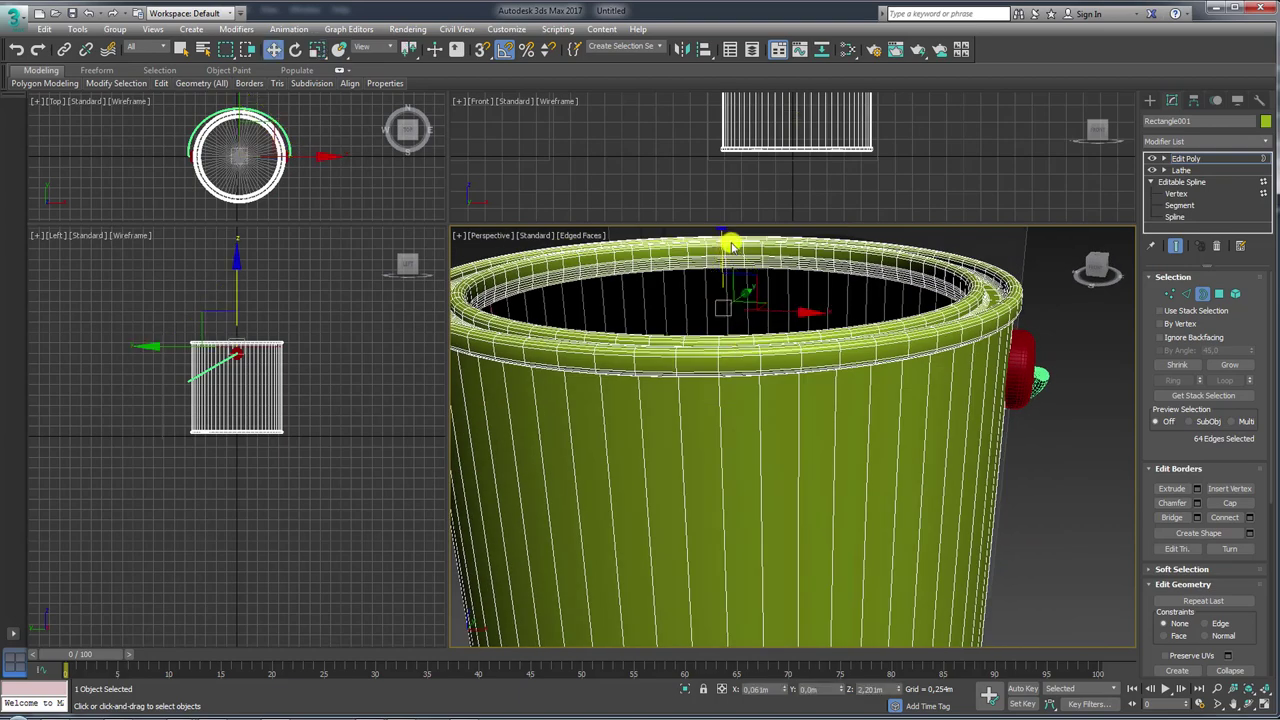
drag(721, 242, 723, 354)
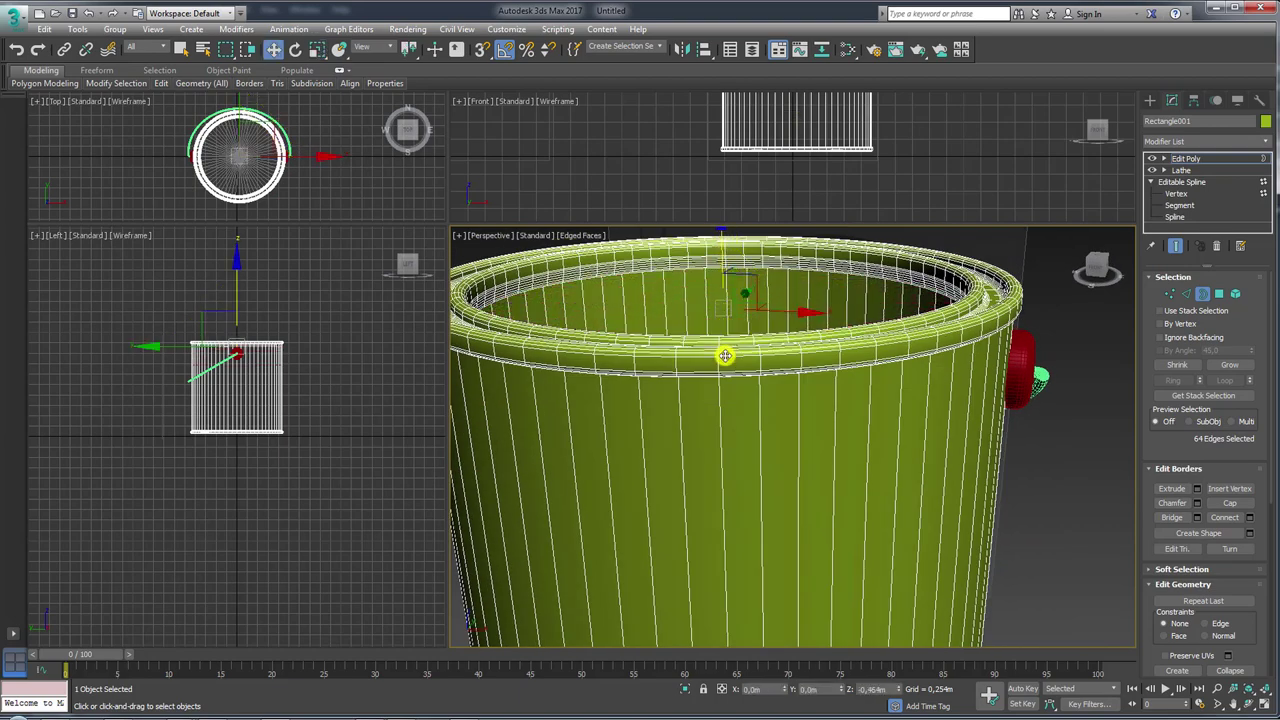
- Shift-scale the border inward in successive rings until only a small central hole remains
mouse_move(737, 311)
alt+middle_down()
mouse_move(742, 360)
mouse_move(735, 350)
alt+middle_up()
scroll(735, 355, up, 3)
scroll(742, 383, down, 6)
key(e)
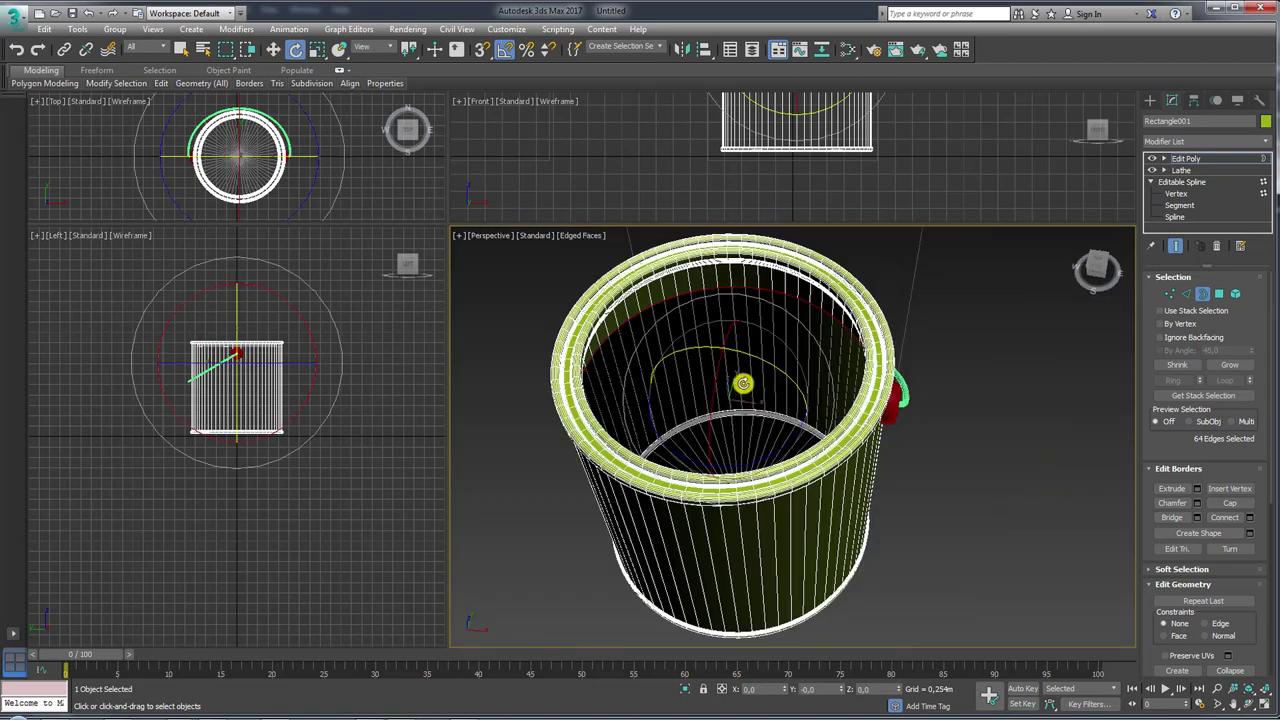
key(r)
shift+drag(740, 404, 739, 413)
scroll(742, 418, up, 1)
scroll(742, 418, up, 5)
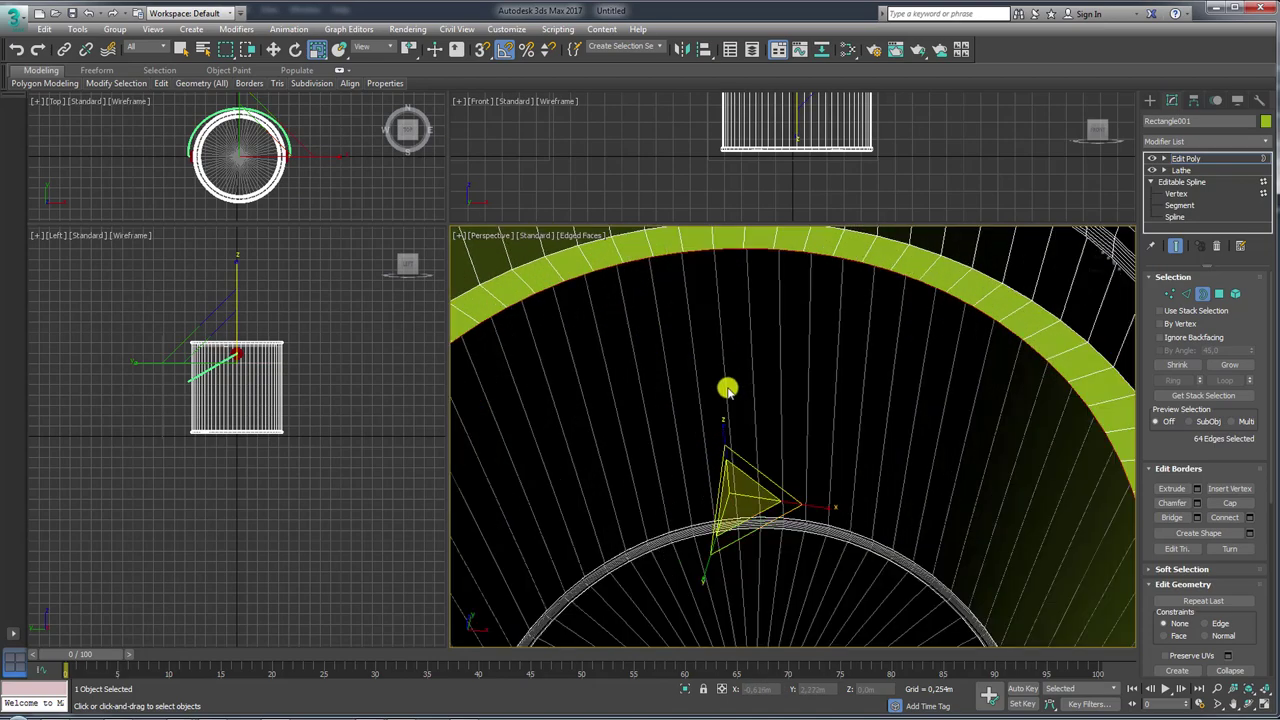
scroll(742, 418, down, 3)
key(w)
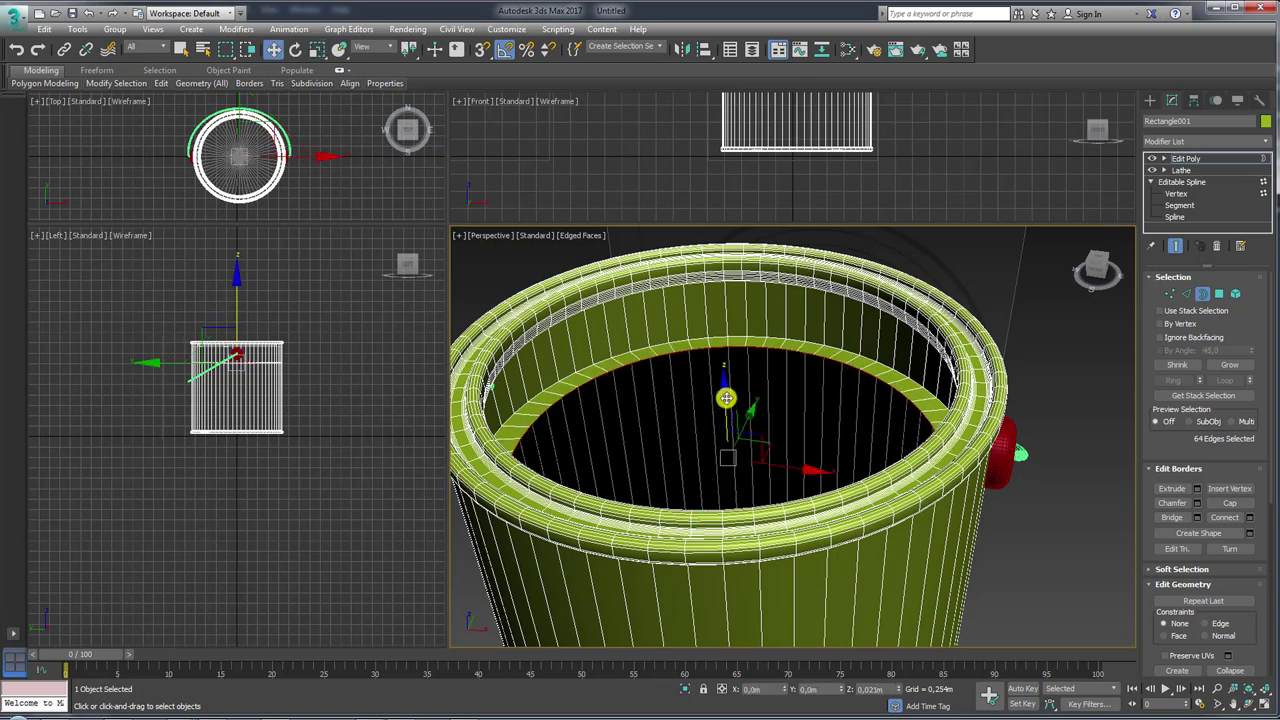
drag(728, 403, 740, 404)
mouse_move(740, 404)
alt+middle_down()
mouse_move(766, 391)
mouse_move(743, 431)
alt+middle_up()
key(r)
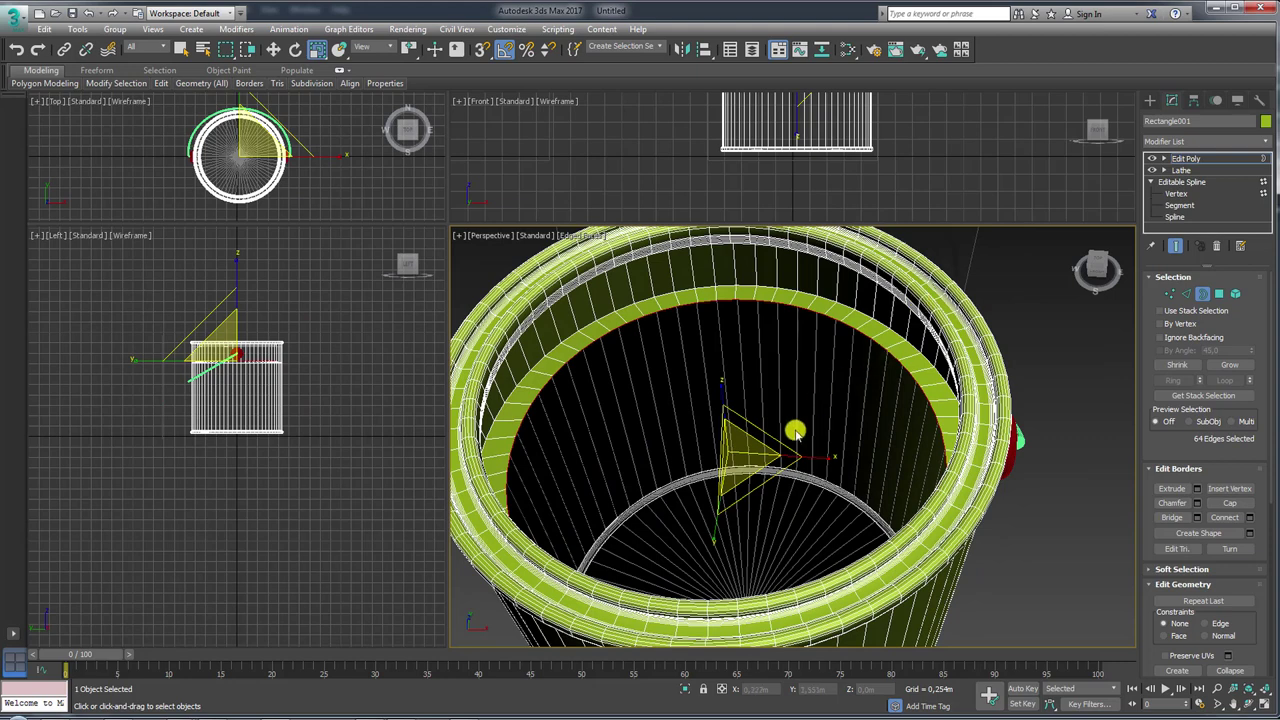
drag(740, 460, 749, 543)
drag(734, 452, 753, 579)
mouse_move(766, 483)
alt+middle_down()
mouse_move(716, 420)
mouse_move(745, 463)
alt+middle_up()
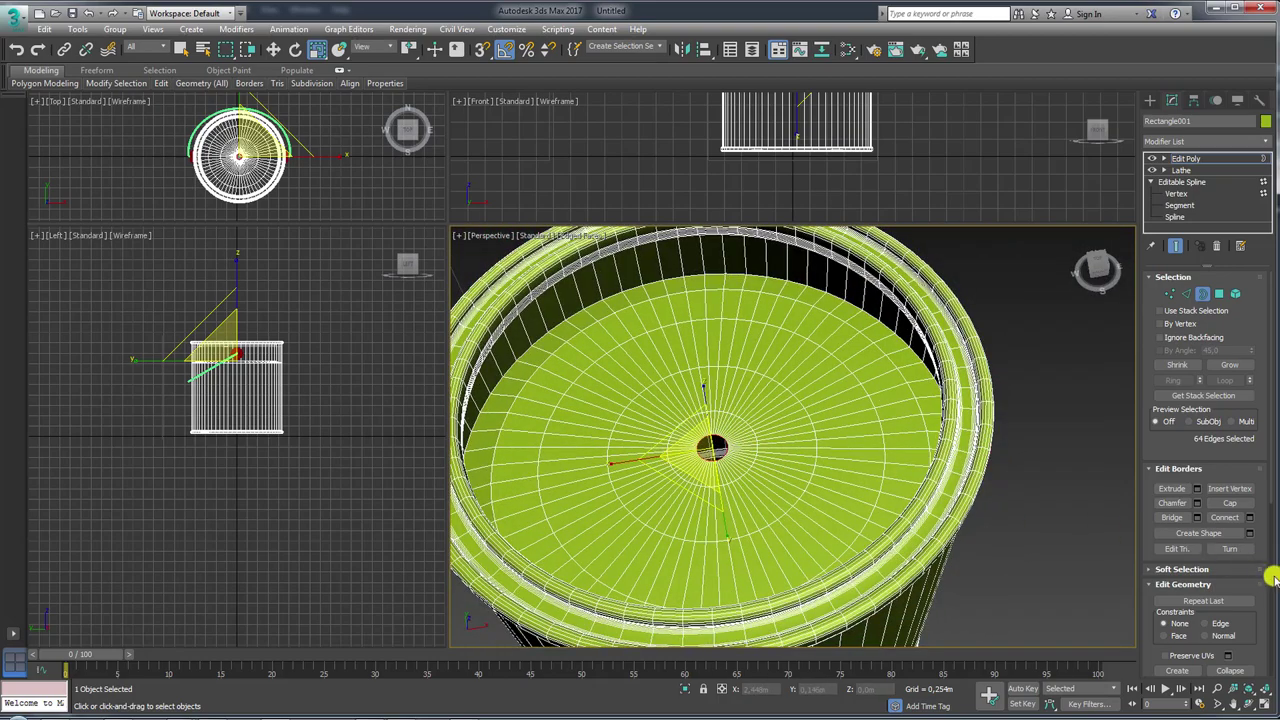
- Turn off edged faces and select the whole bucket at Element level
drag(1264, 622, 1241, 466)
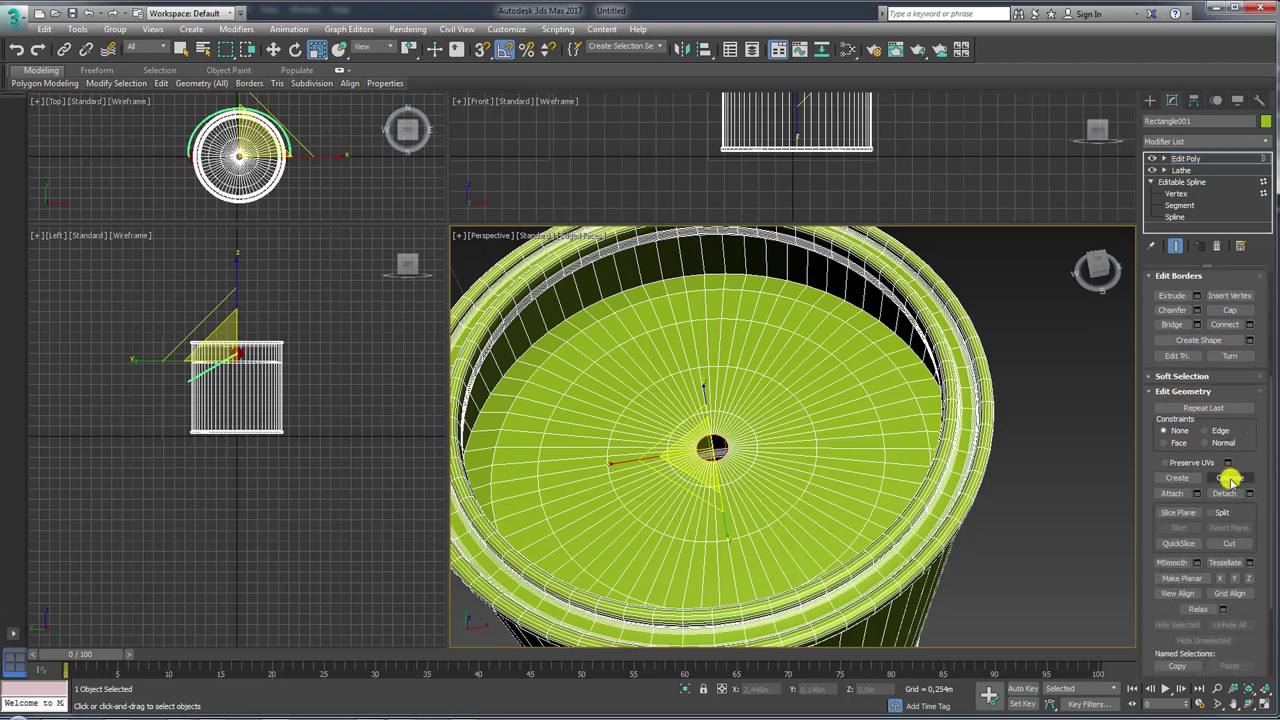
mouse_move(1100, 460)
alt+middle_down()
mouse_move(737, 463)
mouse_move(754, 486)
mouse_move(786, 435)
mouse_move(805, 311)
alt+middle_up()
scroll(786, 435, down, 3)
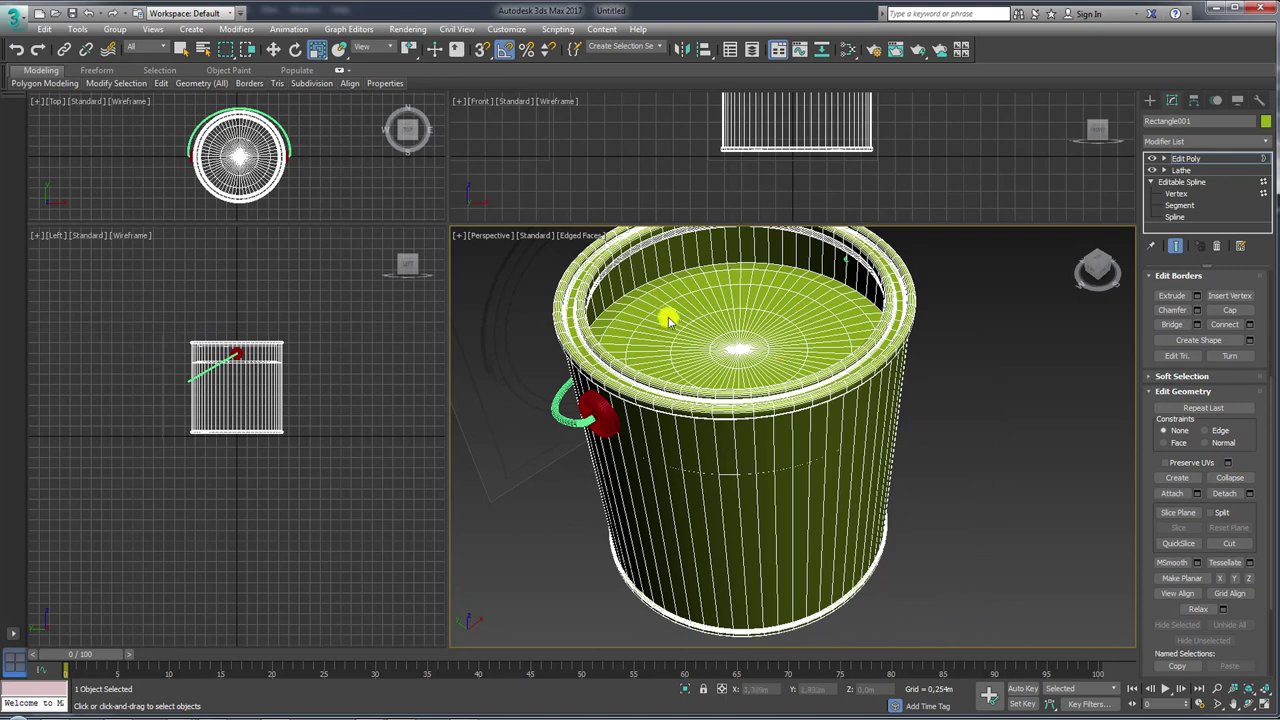
alt+middle_drag(720, 336, 735, 318)
click(1165, 159)
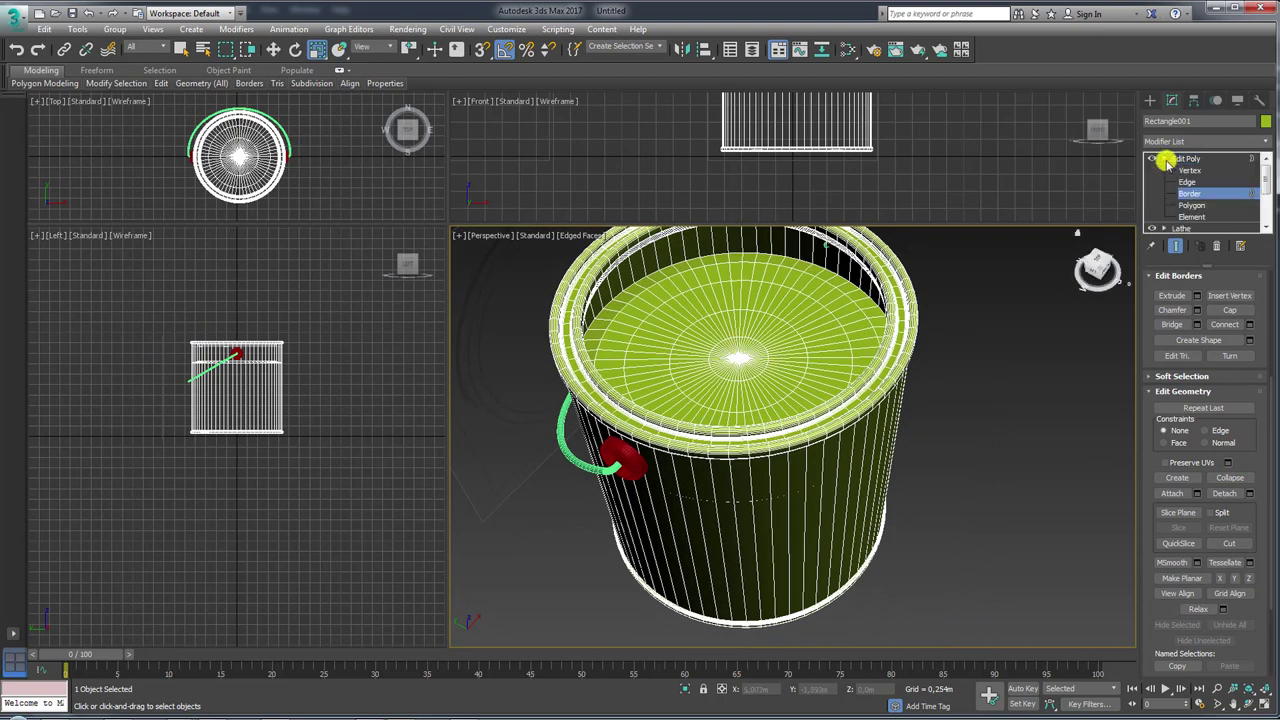
click(1199, 214)
click(811, 360)
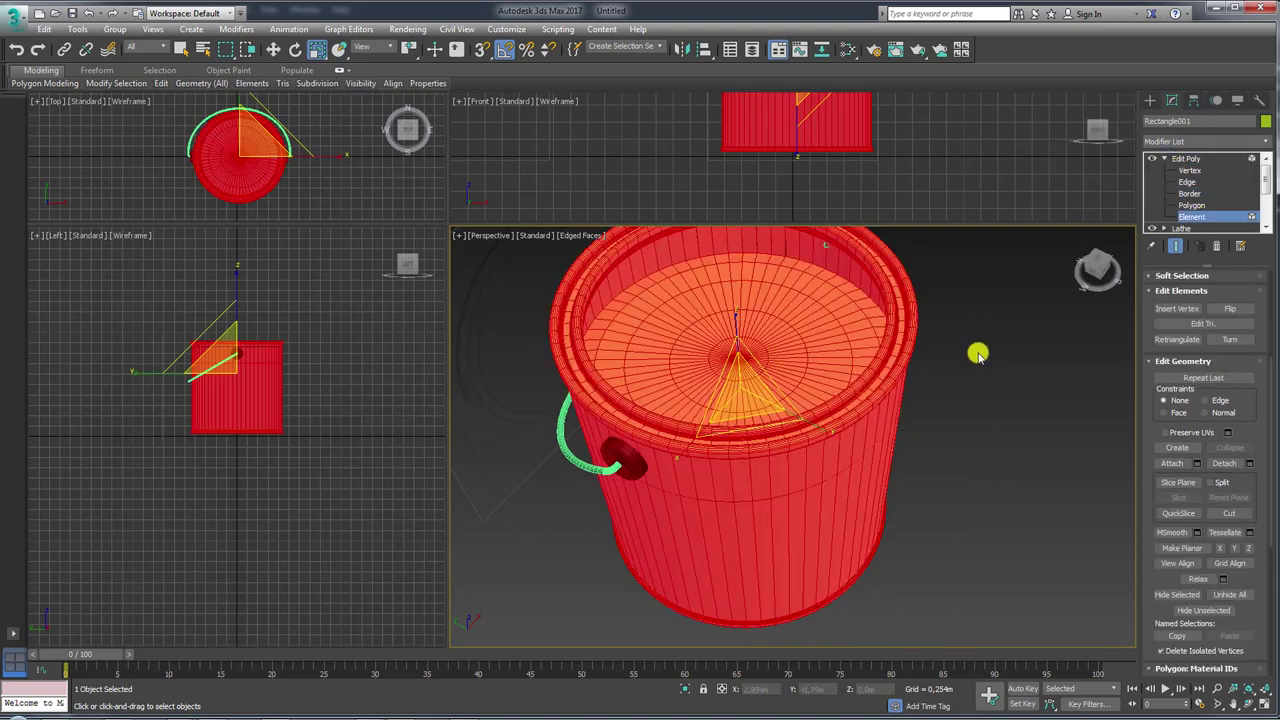
click(994, 397)
key(F4)
alt+middle_drag(894, 449, 895, 474)
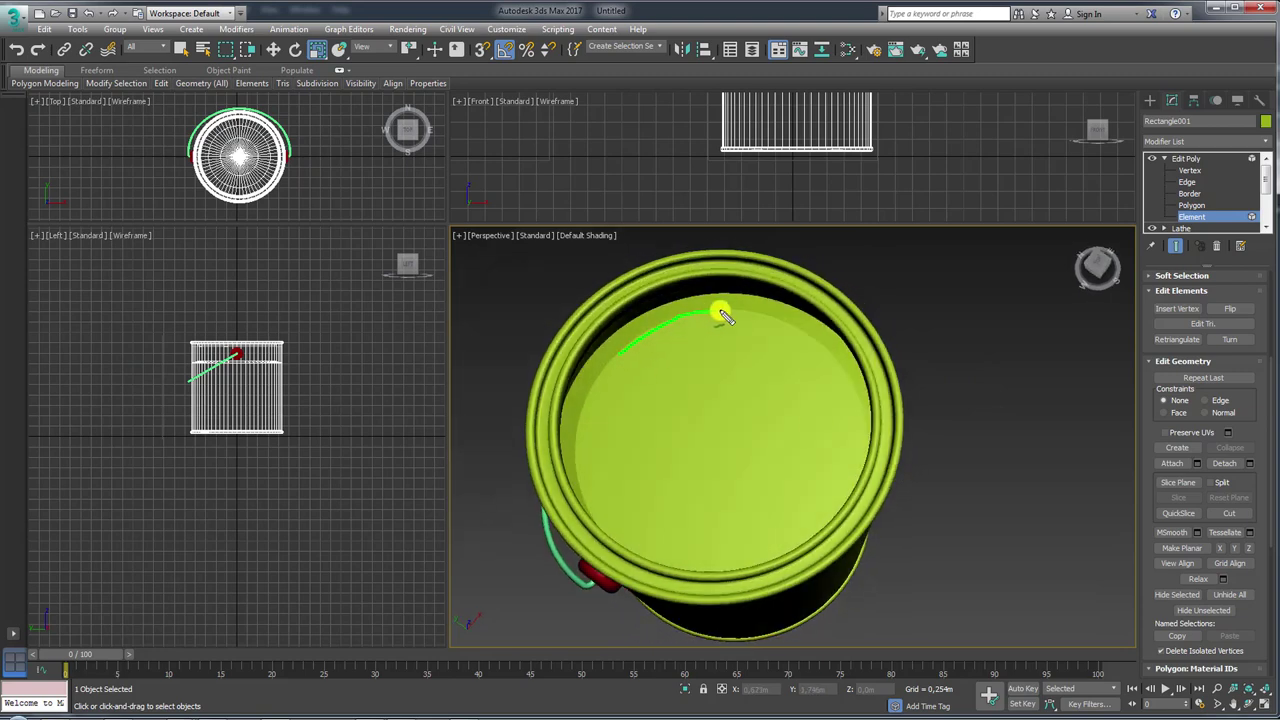
click(805, 354)
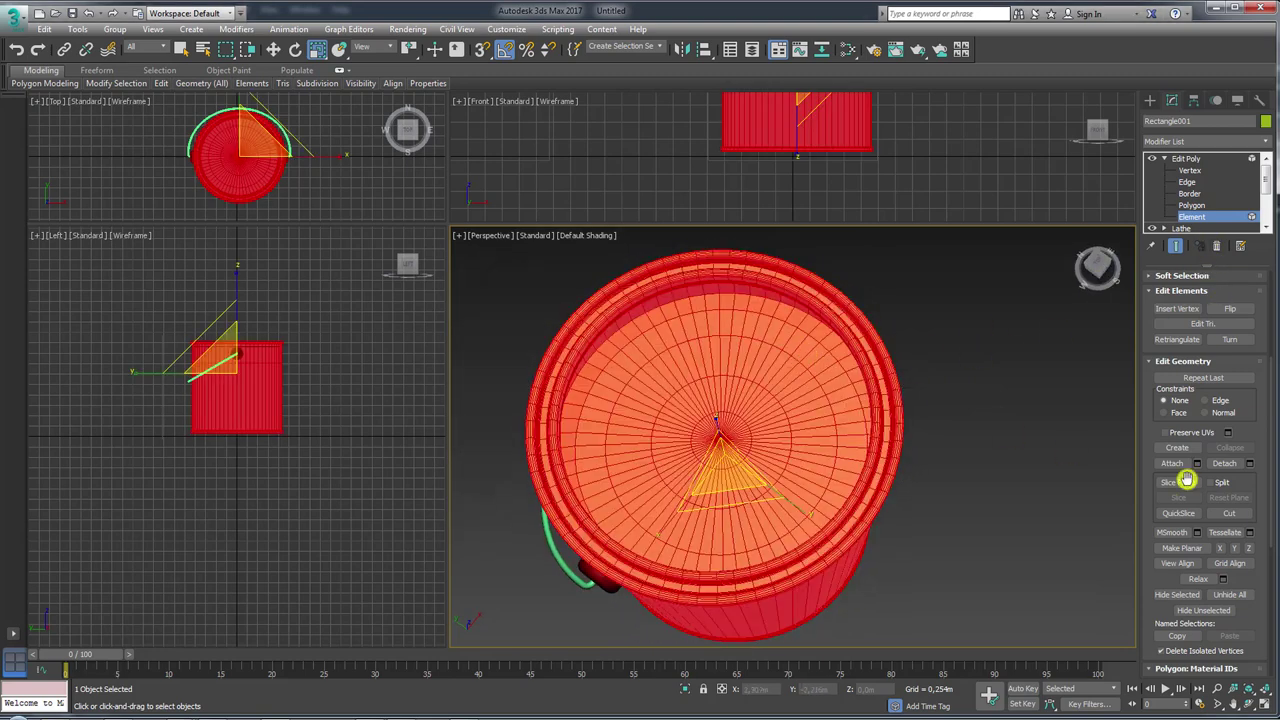
drag(1264, 597, 1266, 317)
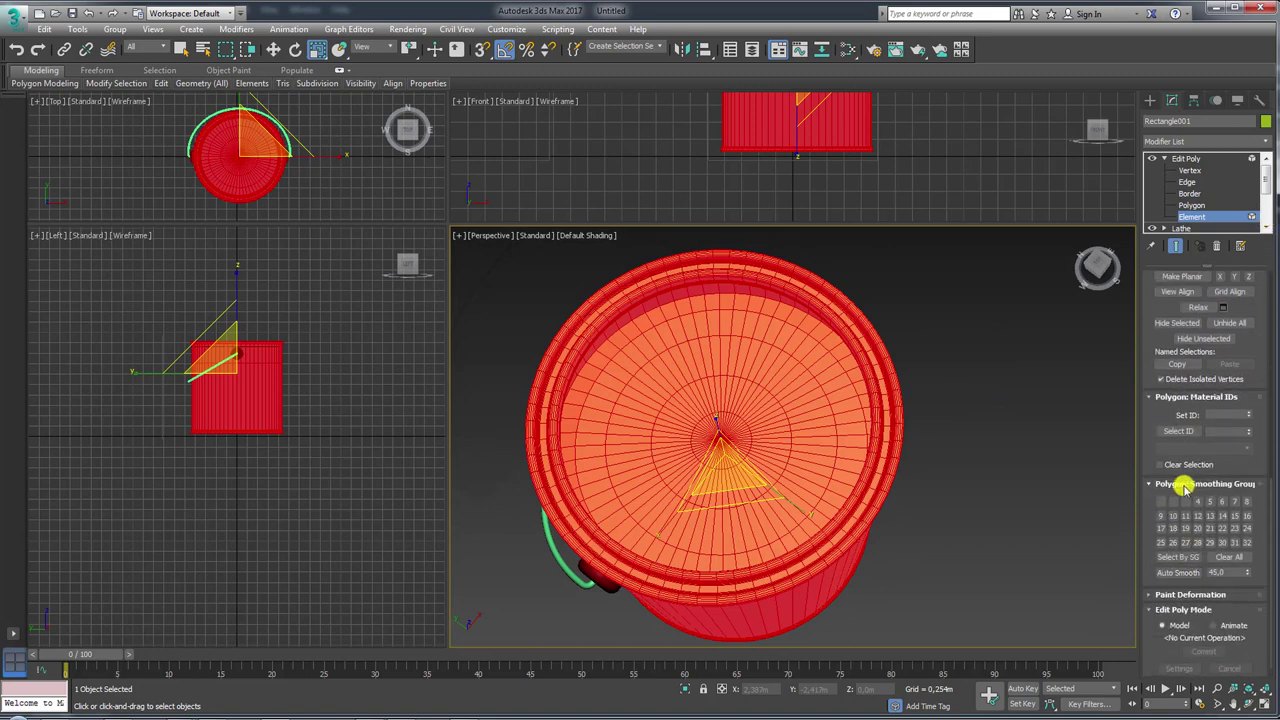
- Apply Auto Smooth at 45, exit the sub-object level and deselect everything
click(1180, 571)
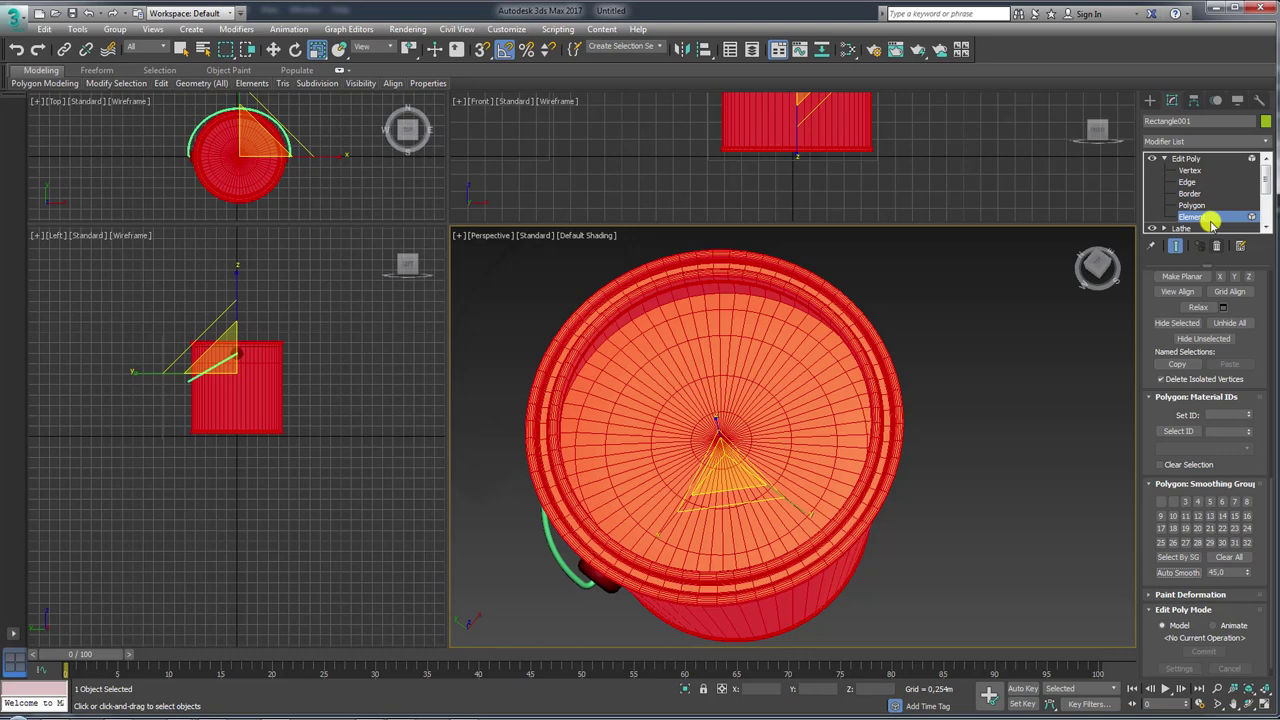
click(1190, 165)
mouse_move(924, 454)
alt+middle_down()
mouse_move(928, 417)
mouse_move(950, 430)
alt+middle_up()
click(933, 455)
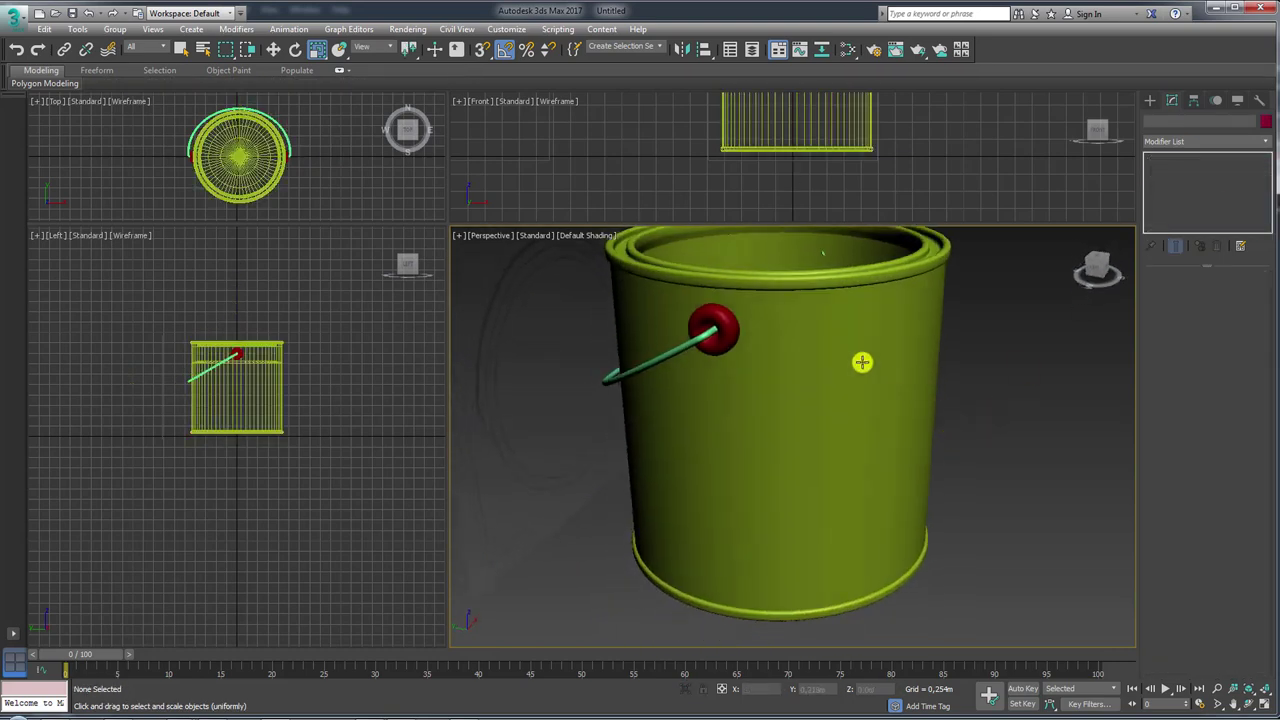
- Select the Arc001 handle at Vertex level and switch the view to wireframe
mouse_move(838, 335)
alt+middle_down()
mouse_move(826, 360)
mouse_move(843, 343)
mouse_move(839, 427)
alt+middle_up()
scroll(821, 341, up, 5)
click(812, 320)
middle_drag(774, 417, 808, 511)
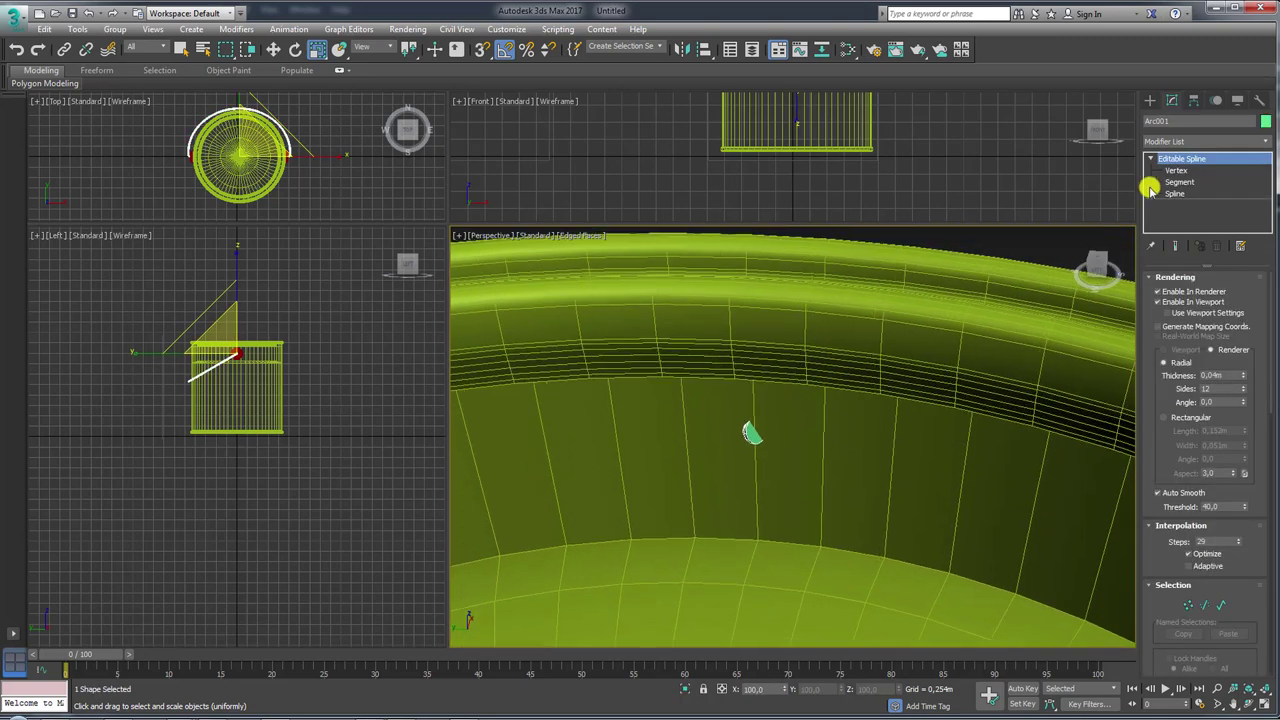
click(1176, 171)
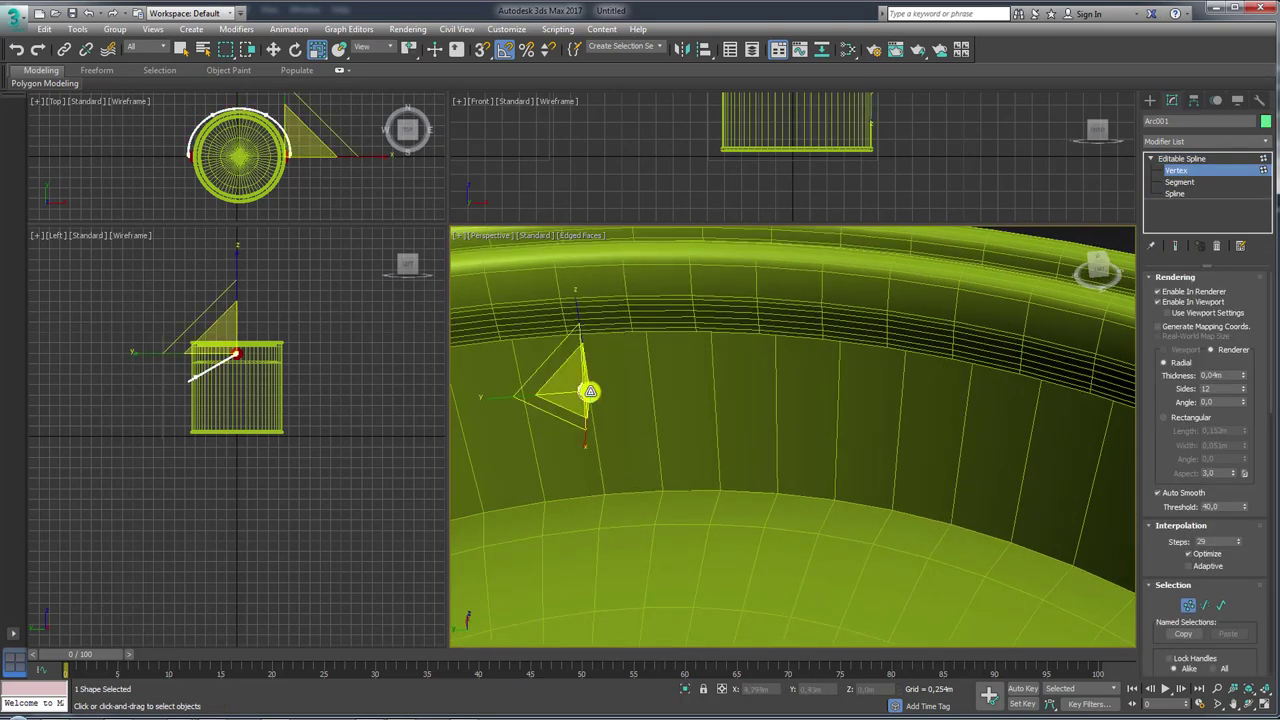
scroll(620, 445, up, 5)
scroll(666, 428, down, 3)
scroll(751, 457, down, 2)
scroll(711, 474, down, 2)
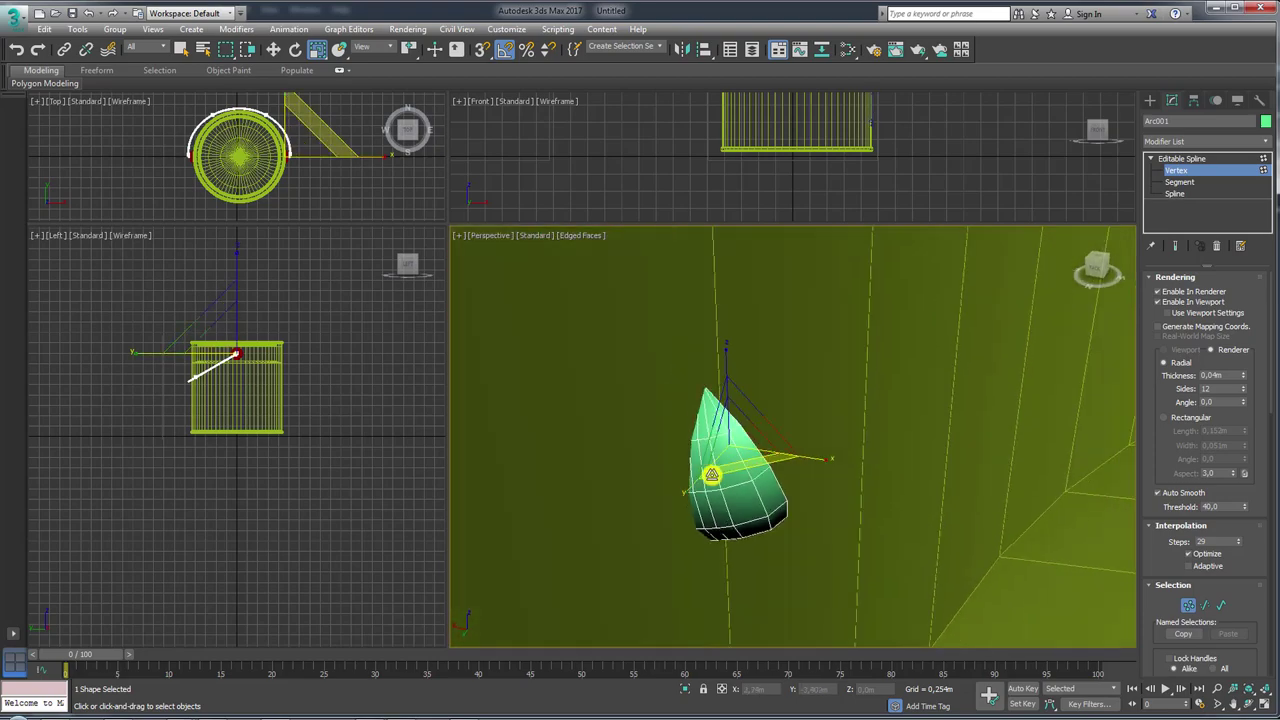
scroll(721, 500, down, 4)
scroll(721, 500, up, 5)
scroll(751, 486, up, 2)
key(F3)
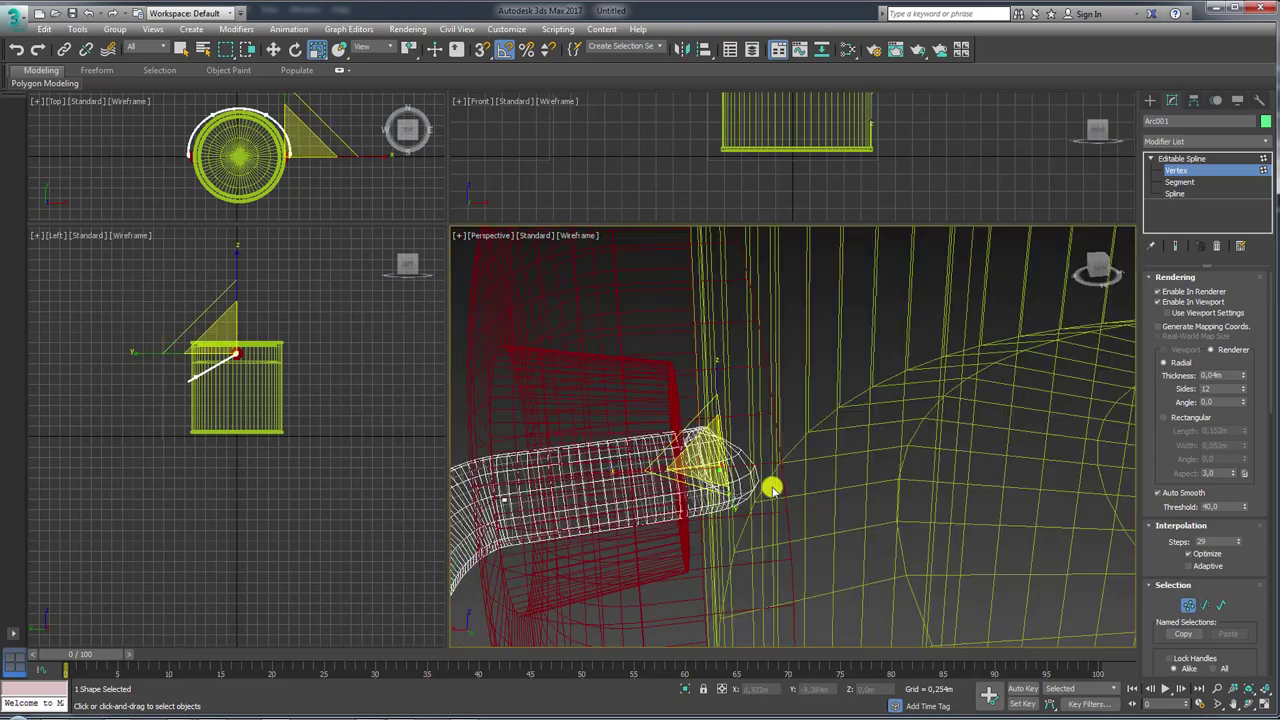
scroll(748, 503, up, 1)
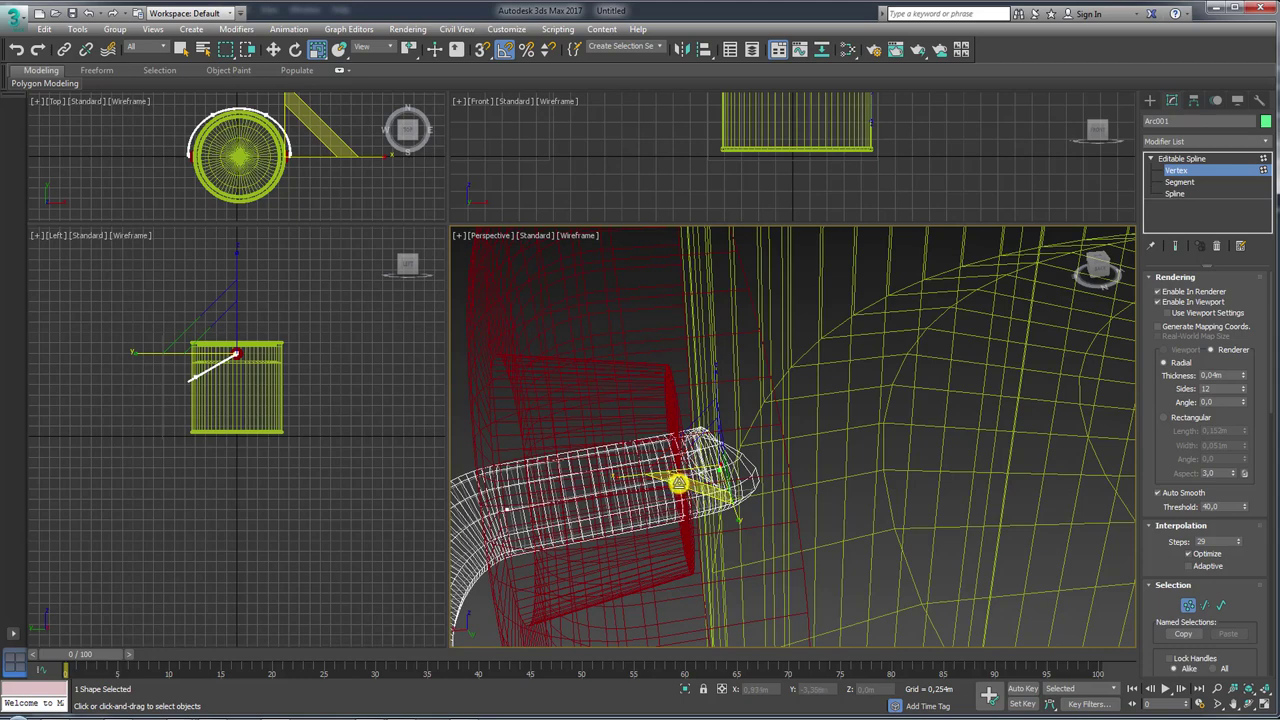
- Slide the first handle end vertex into its lug and set it to Corner
key(w)
mouse_move(661, 473)
mouse_down()
mouse_move(623, 486)
mouse_move(648, 478)
mouse_up()
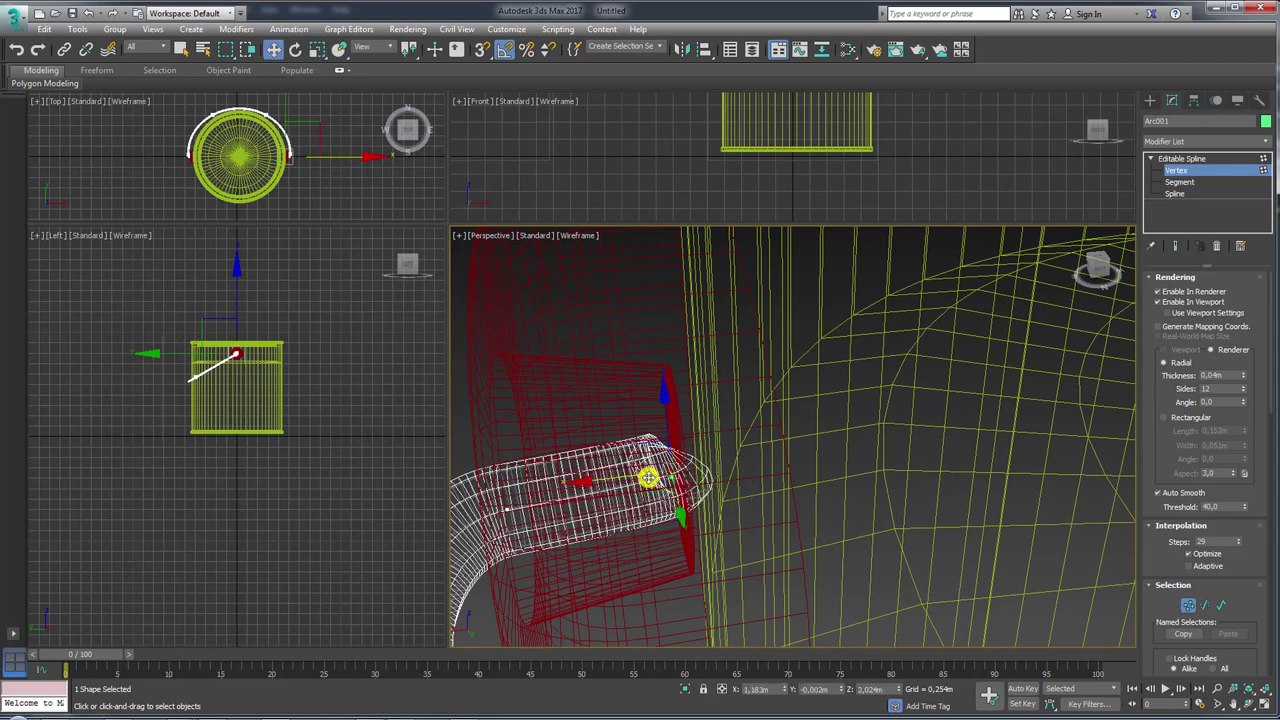
right_click(664, 470)
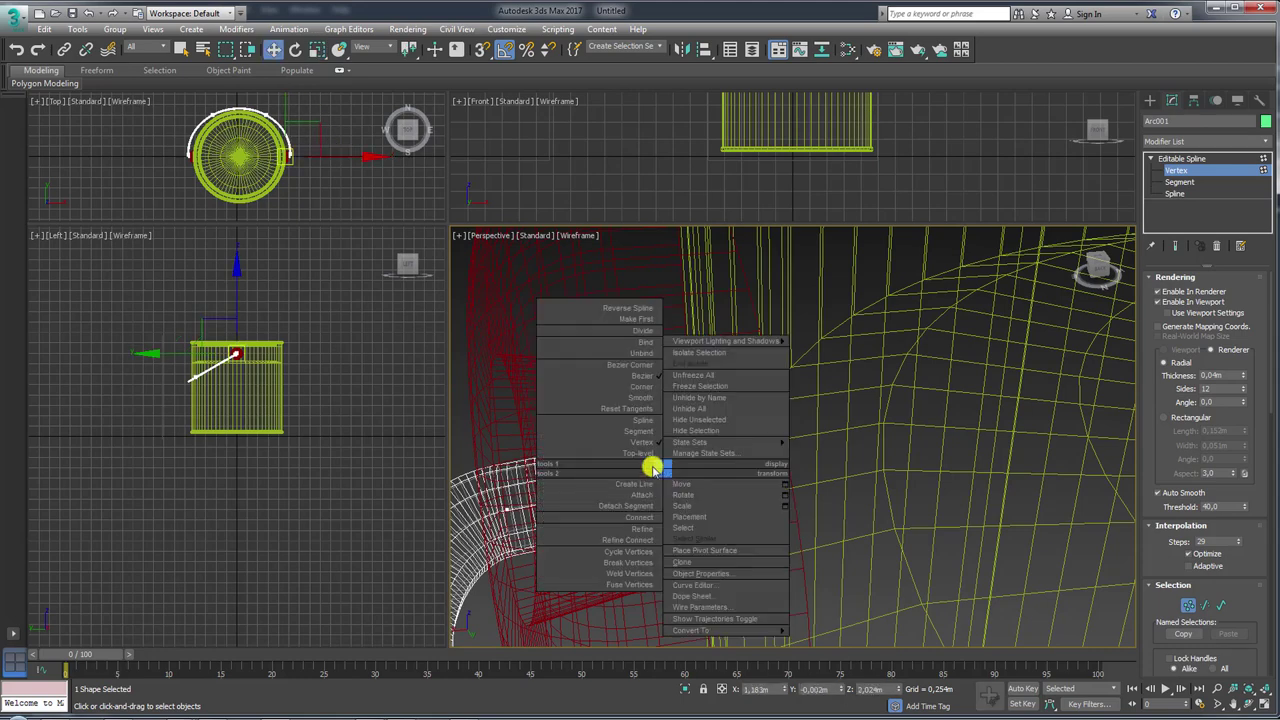
click(640, 388)
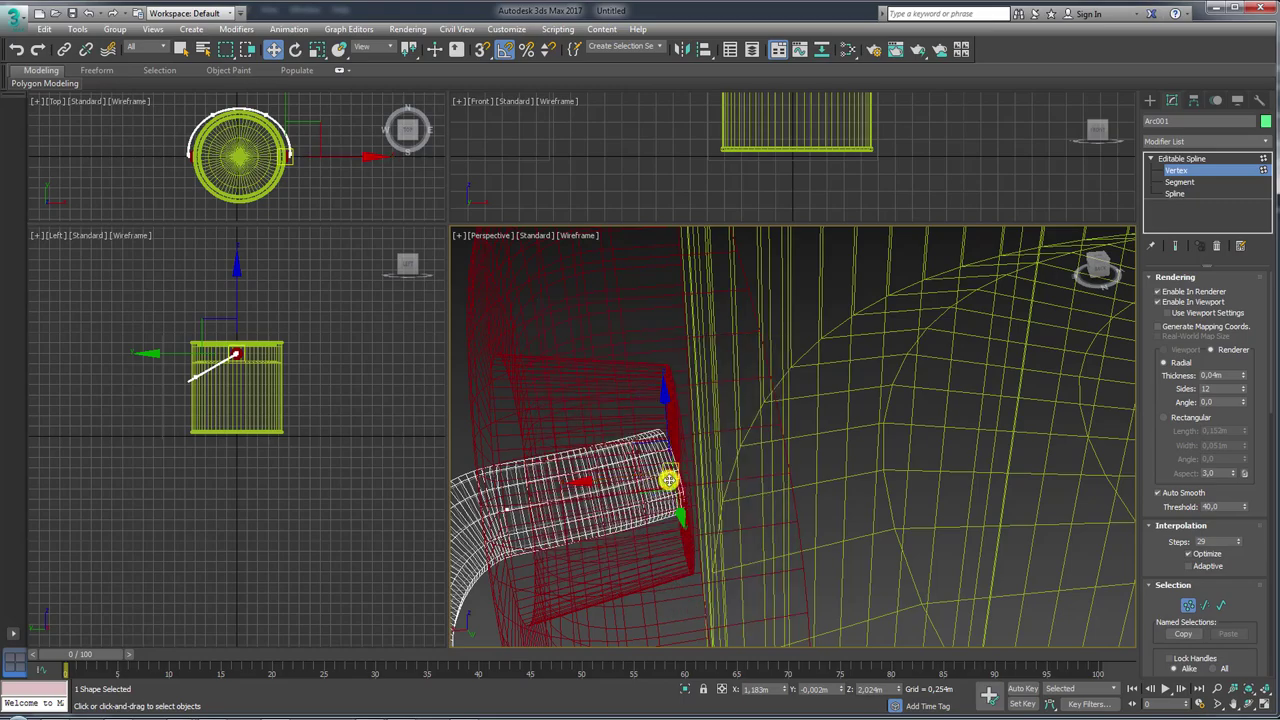
- Set the other handle end vertex to Corner and move it inside its lug
mouse_move(668, 481)
alt+middle_down()
mouse_move(743, 523)
mouse_move(723, 497)
alt+middle_up()
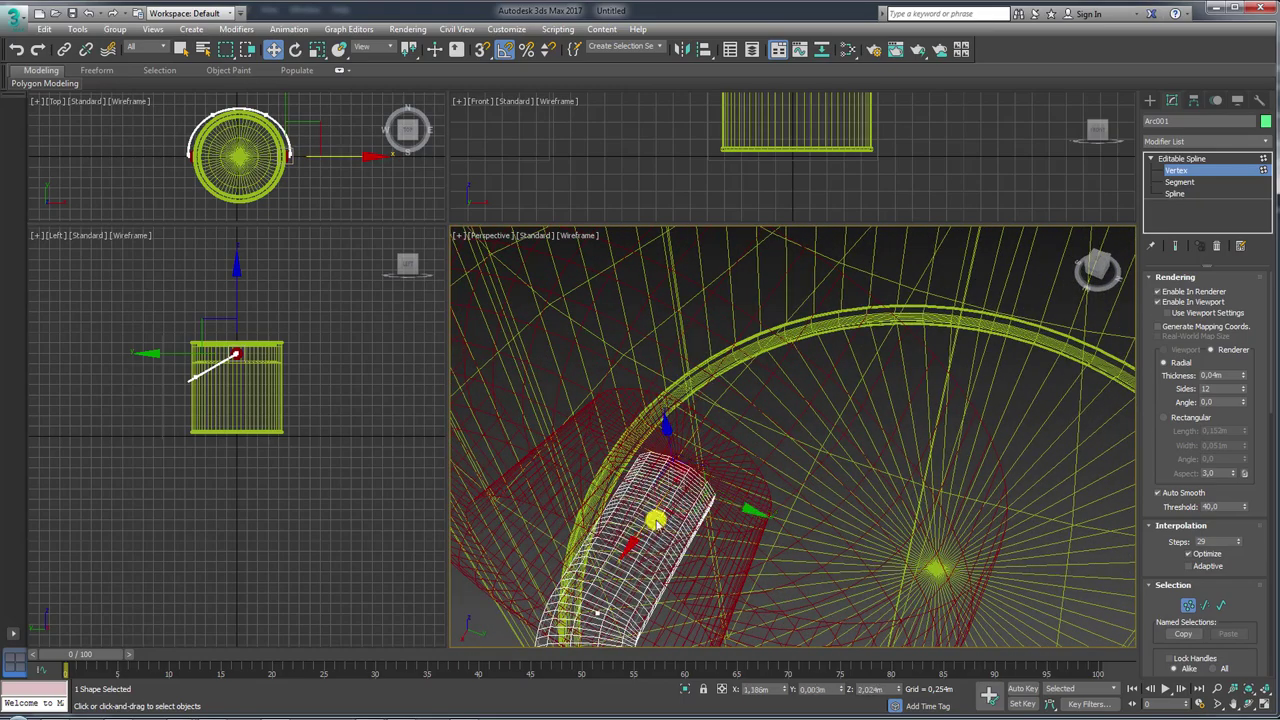
scroll(649, 518, down, 5)
alt+middle_drag(649, 518, 626, 388)
scroll(885, 332, up, 2)
scroll(850, 337, up, 3)
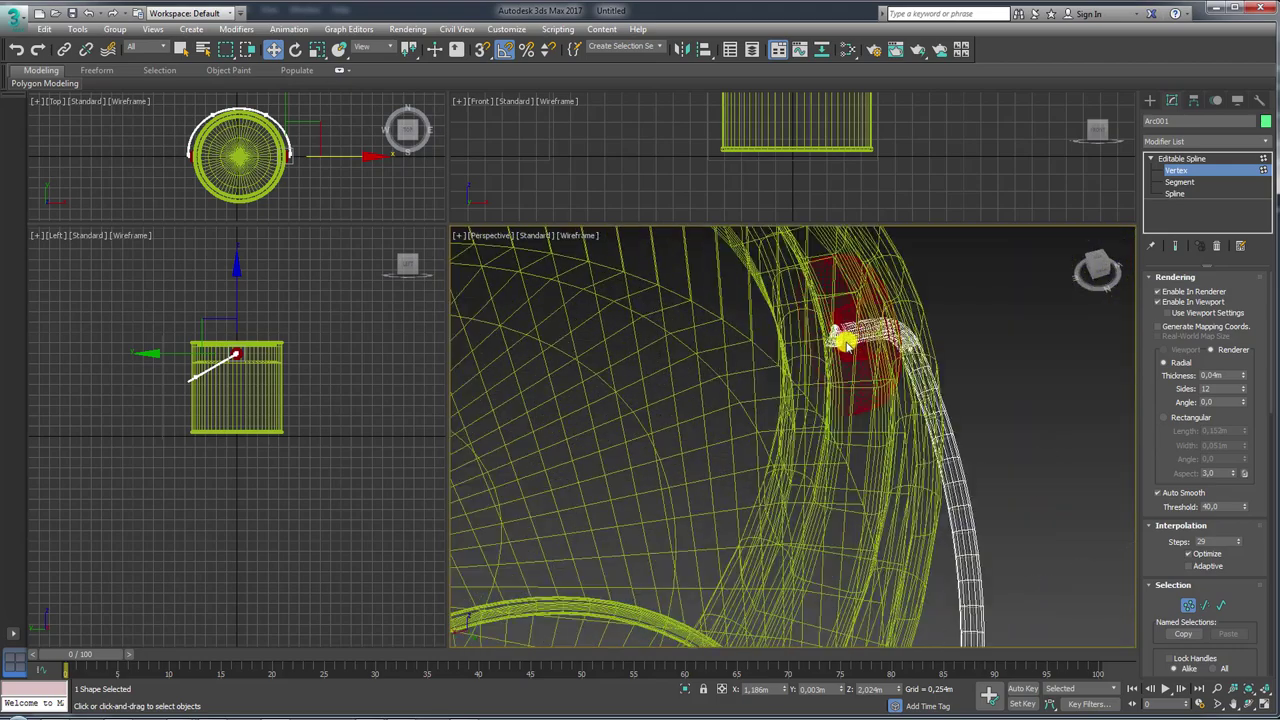
scroll(830, 340, up, 3)
right_click(828, 332)
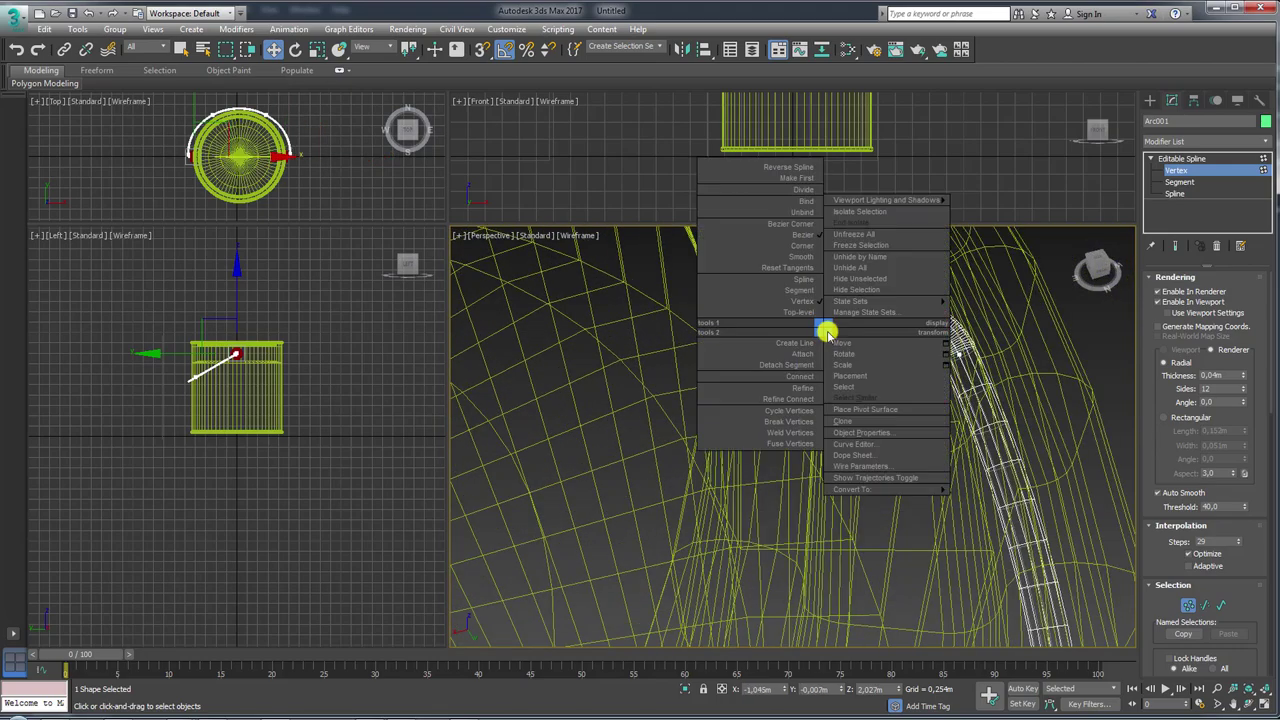
click(806, 246)
scroll(777, 415, up, 2)
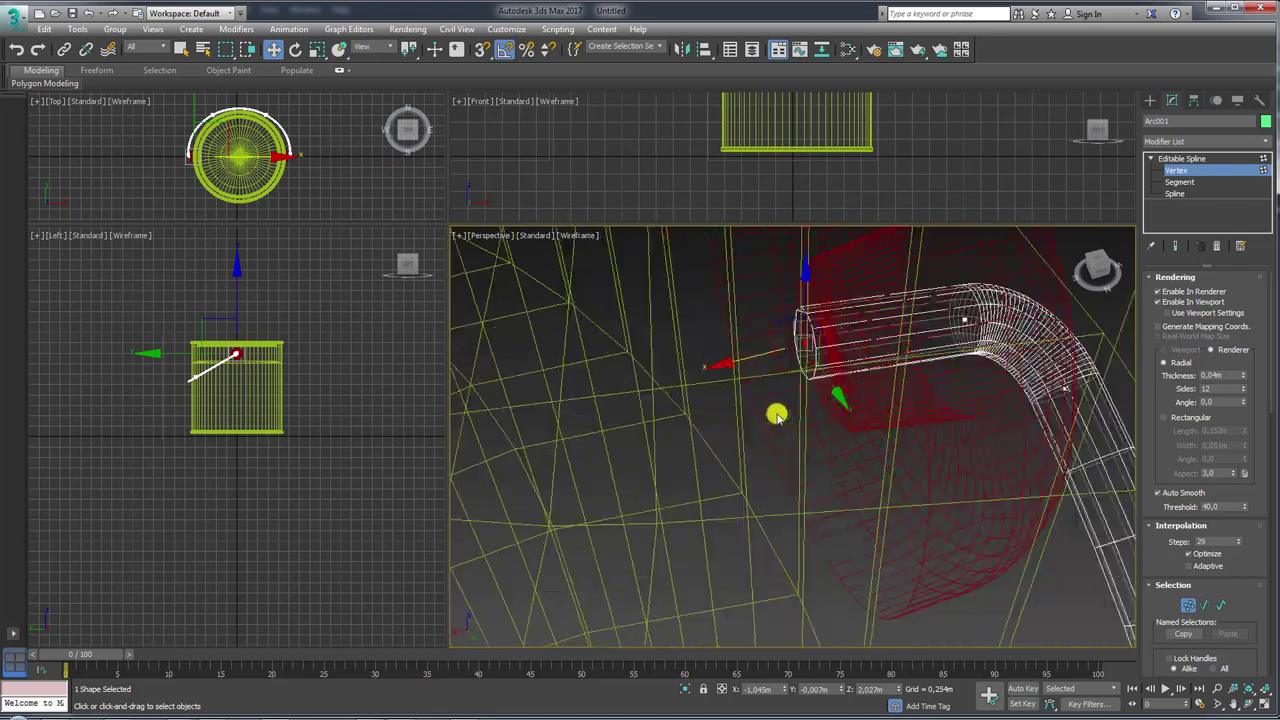
mouse_move(800, 351)
alt+middle_down()
mouse_move(874, 406)
mouse_move(895, 398)
alt+middle_up()
drag(900, 359, 912, 369)
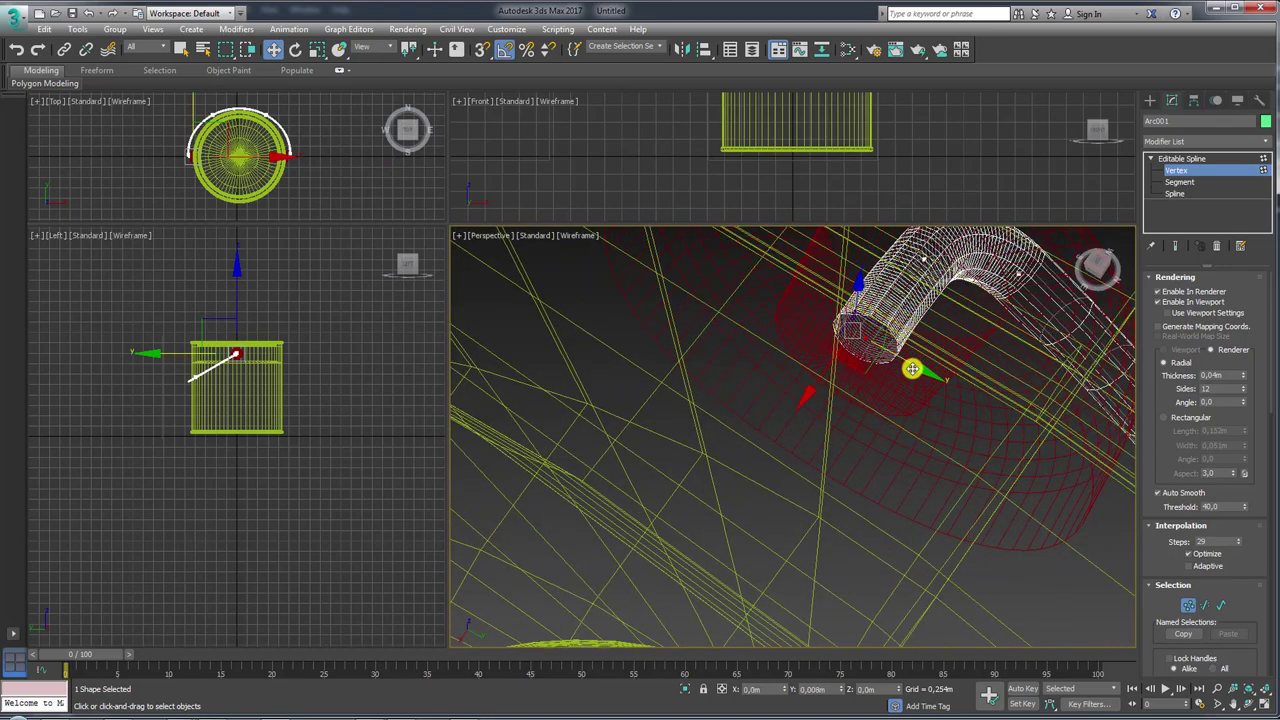
alt+middle_drag(920, 393, 849, 349)
- Exit Vertex level, restore shaded display with F3, and zoom out to the whole bucket
click(1182, 158)
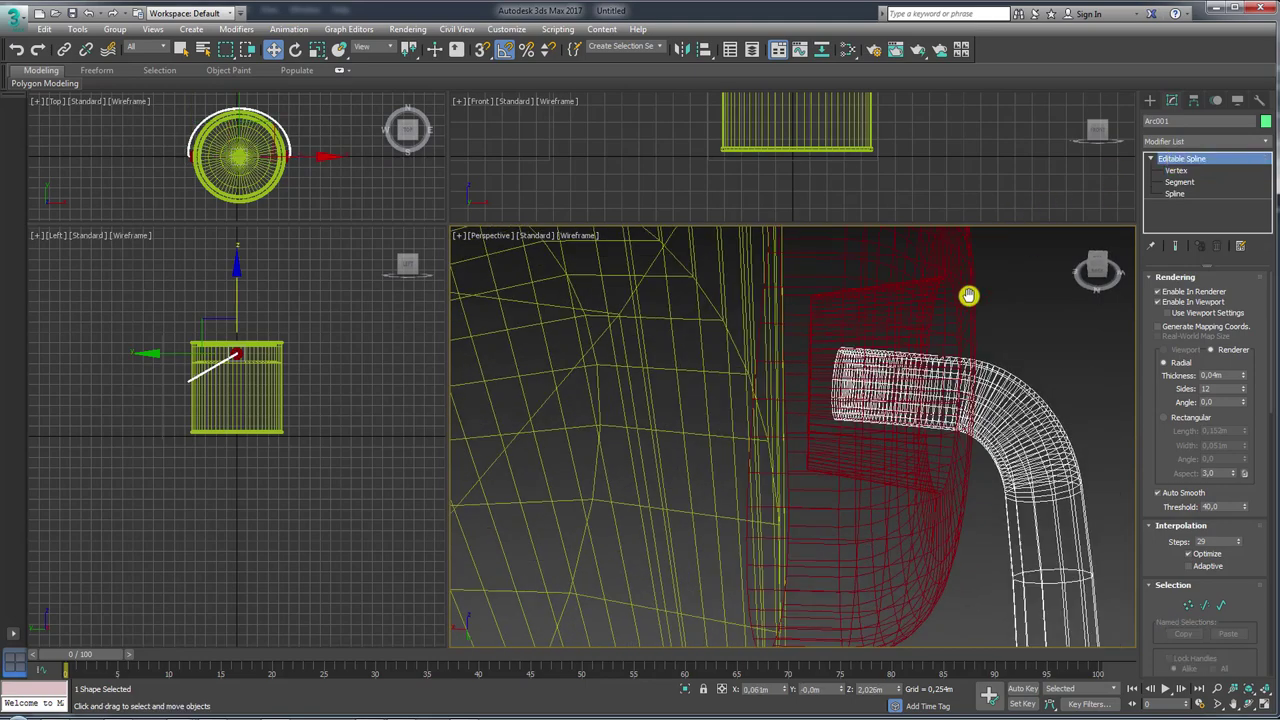
scroll(858, 450, down, 5)
key(F3)
scroll(790, 480, down, 4)
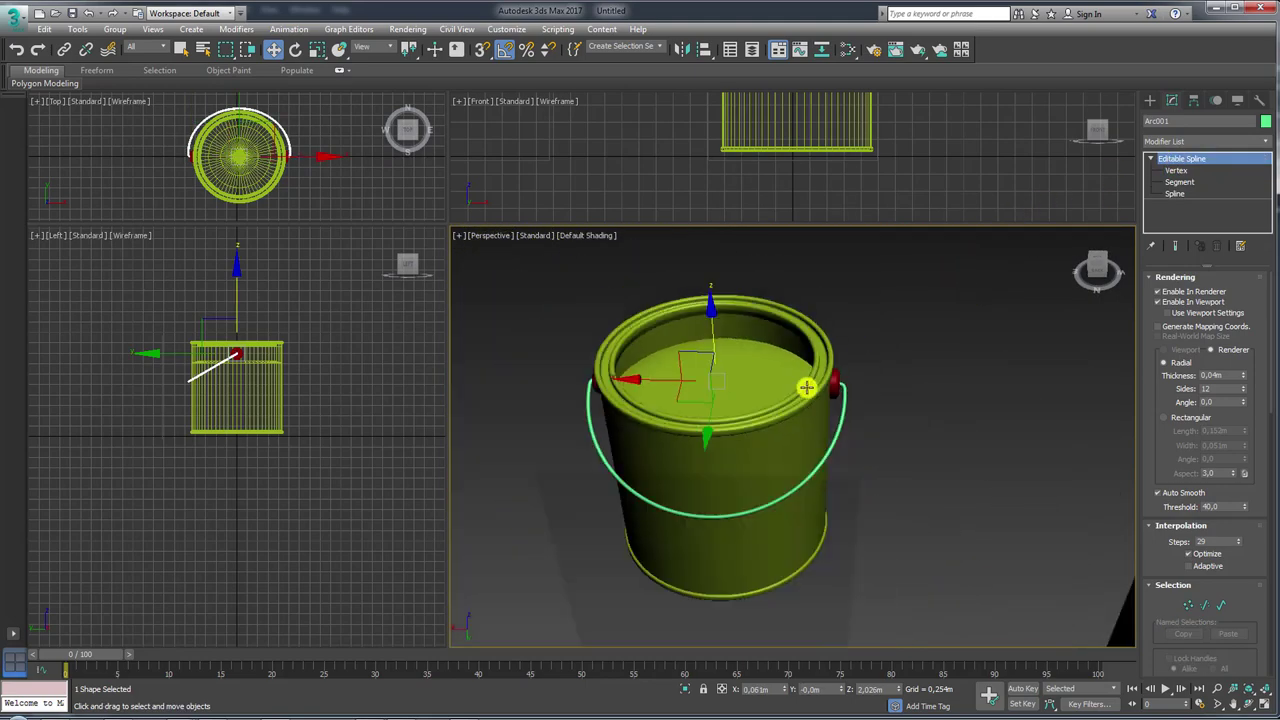
scroll(830, 420, down, 4)
scroll(858, 490, down, 1)
scroll(789, 517, up, 2)
scroll(820, 480, up, 4)
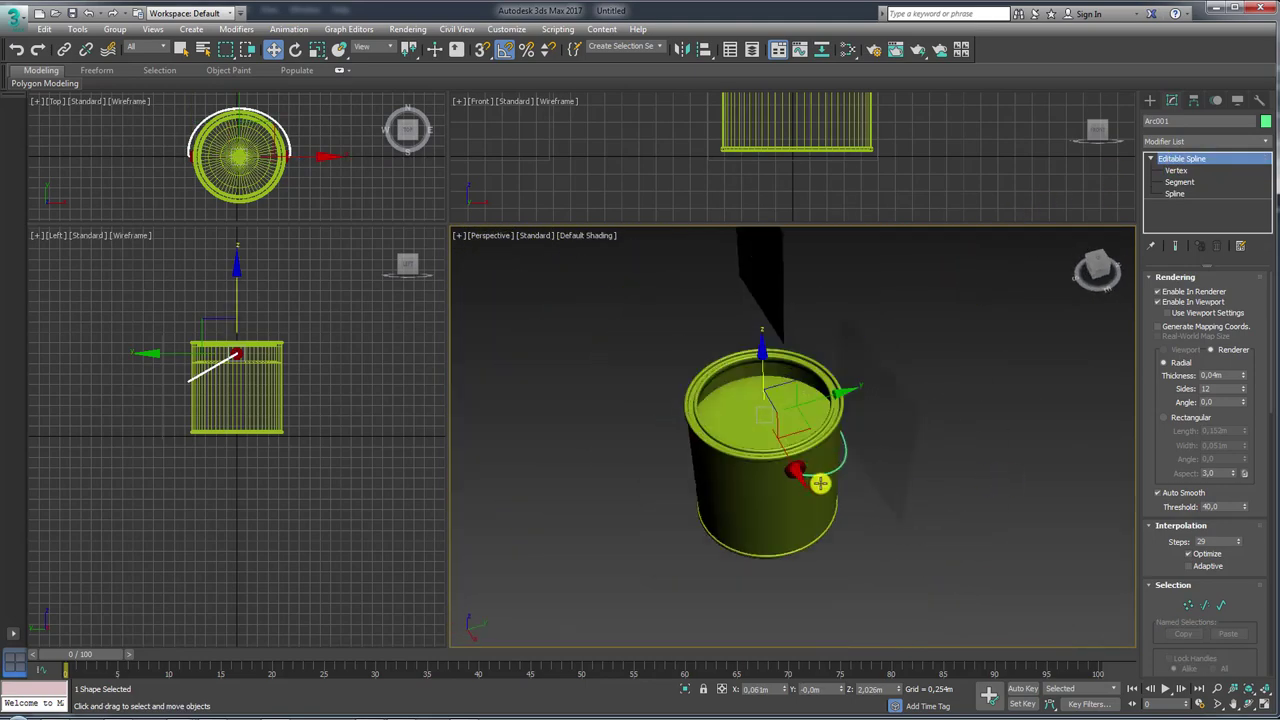